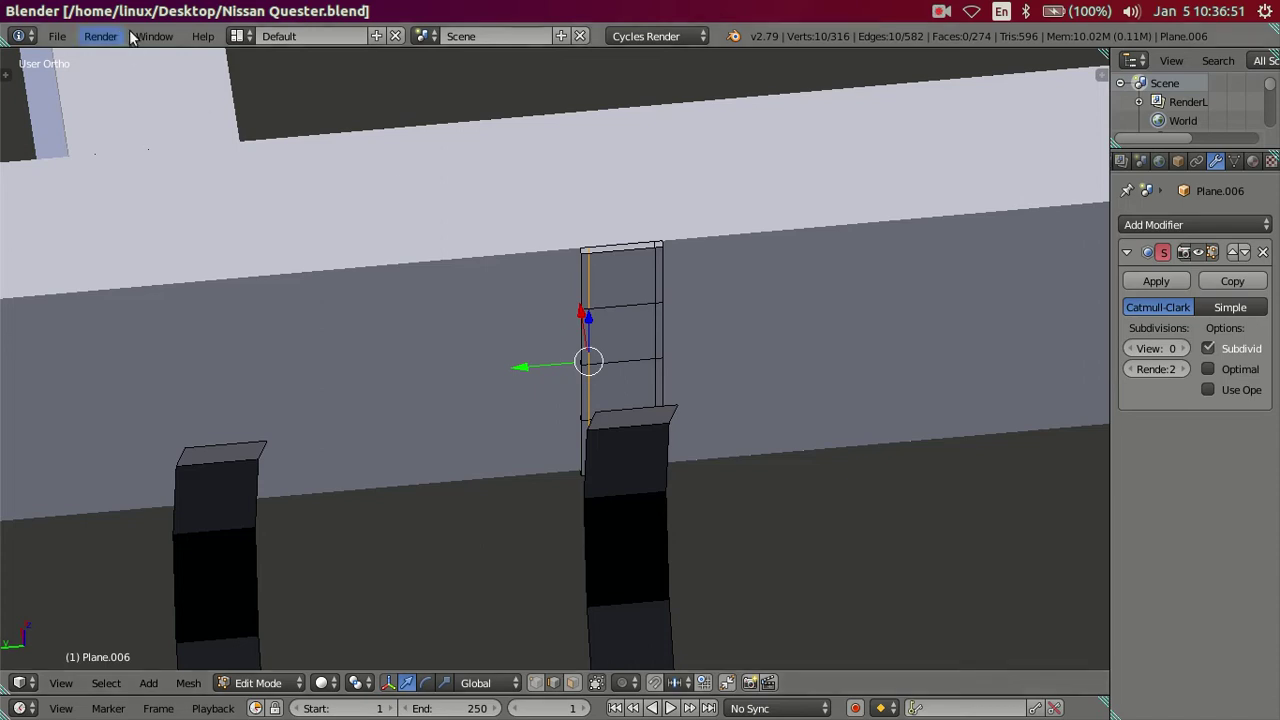
- Go fullscreen, select the pillar's linked faces and make a face from them
click(185, 87)
mouse_move(709, 357)
middle_down()
mouse_move(669, 374)
mouse_move(578, 323)
mouse_move(643, 334)
mouse_move(695, 305)
mouse_move(694, 334)
mouse_move(669, 260)
mouse_move(651, 306)
mouse_move(540, 323)
mouse_move(566, 352)
mouse_move(580, 331)
mouse_move(566, 351)
mouse_move(580, 366)
mouse_move(551, 394)
mouse_move(586, 557)
mouse_move(614, 509)
mouse_move(791, 423)
mouse_move(843, 437)
mouse_move(817, 457)
mouse_move(777, 433)
mouse_move(631, 423)
mouse_move(618, 469)
middle_up()
key(l)
key(ctrl+f)
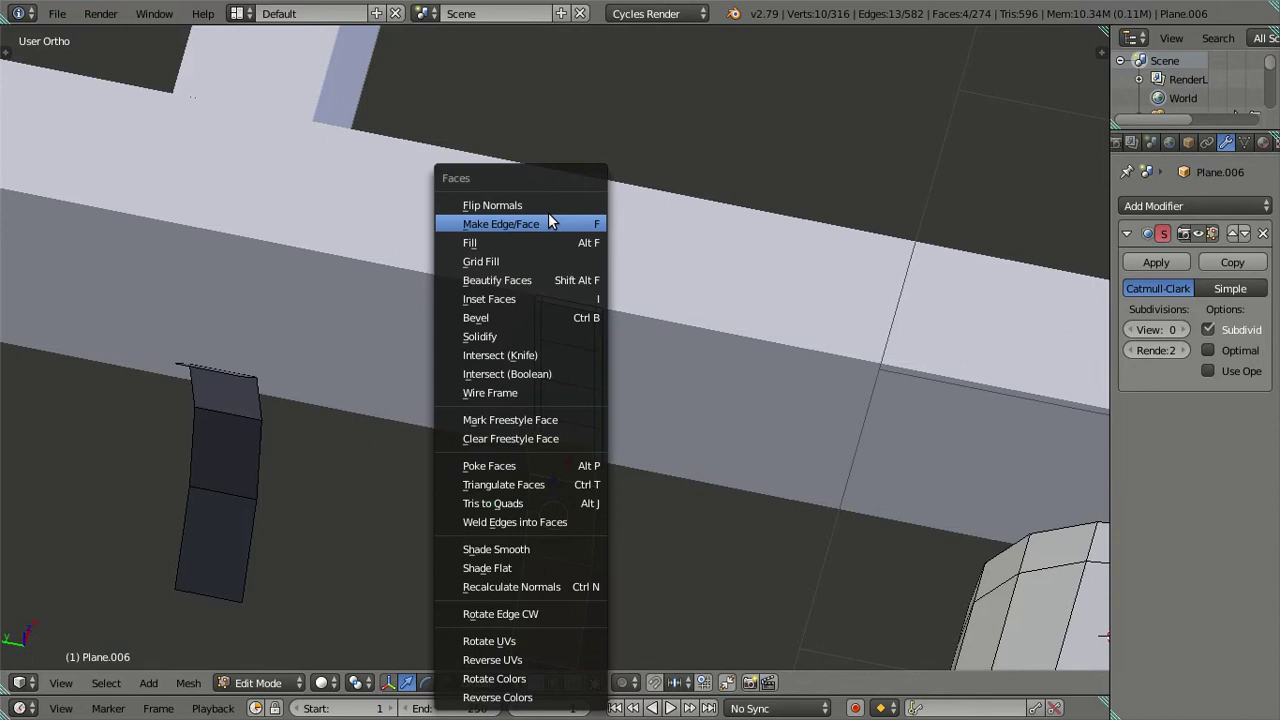
click(548, 214)
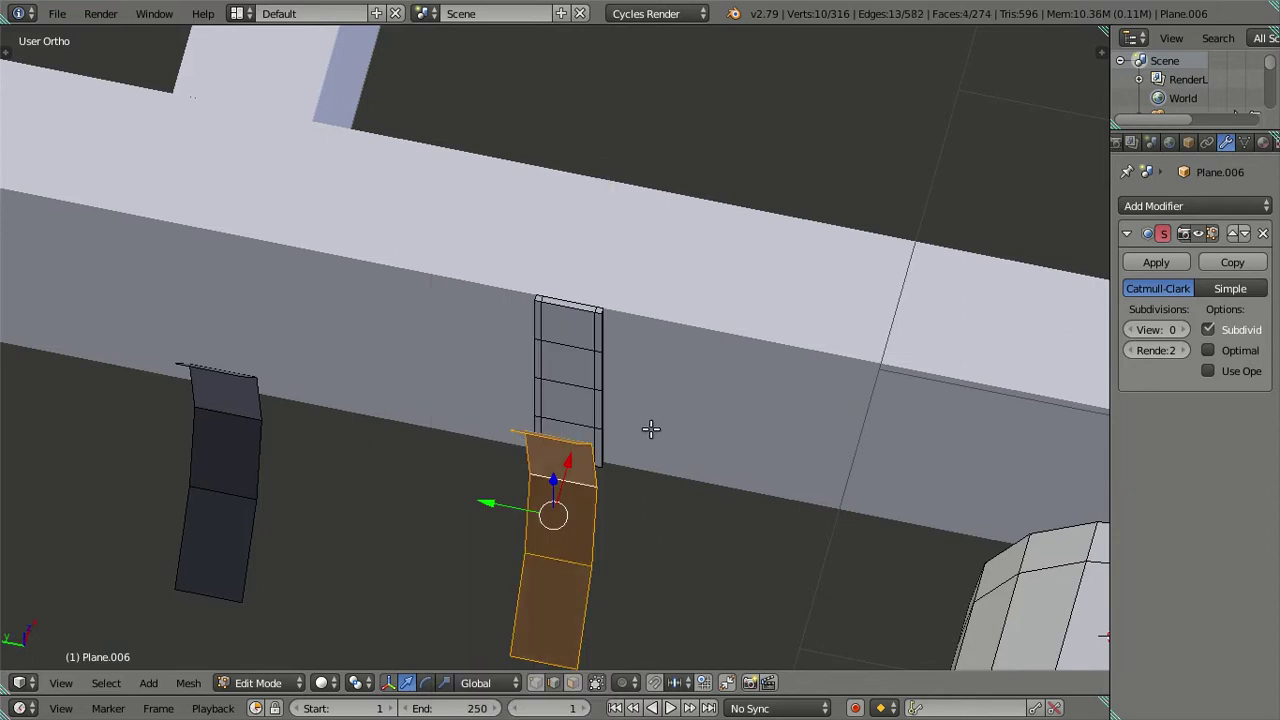
- Flip the normals of the pillar's faces, then clear the selection
key(ctrl+f)
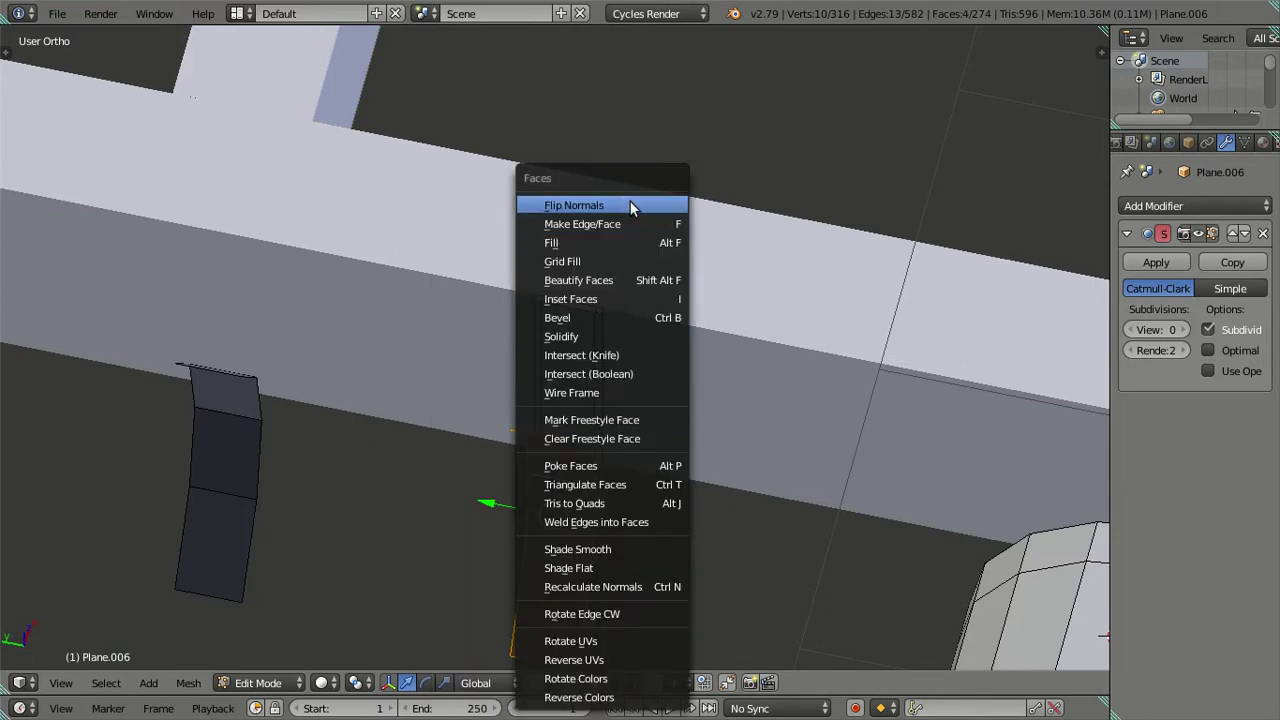
click(631, 207)
mouse_move(654, 309)
middle_down()
mouse_move(646, 409)
mouse_move(629, 400)
mouse_move(634, 494)
mouse_move(649, 451)
mouse_move(646, 434)
mouse_move(642, 493)
middle_up()
key(a)
scroll(603, 400, up, 3)
- Add a vertical loop cut at the column's right edge and slide it sideways along Y
key(ctrl+r)
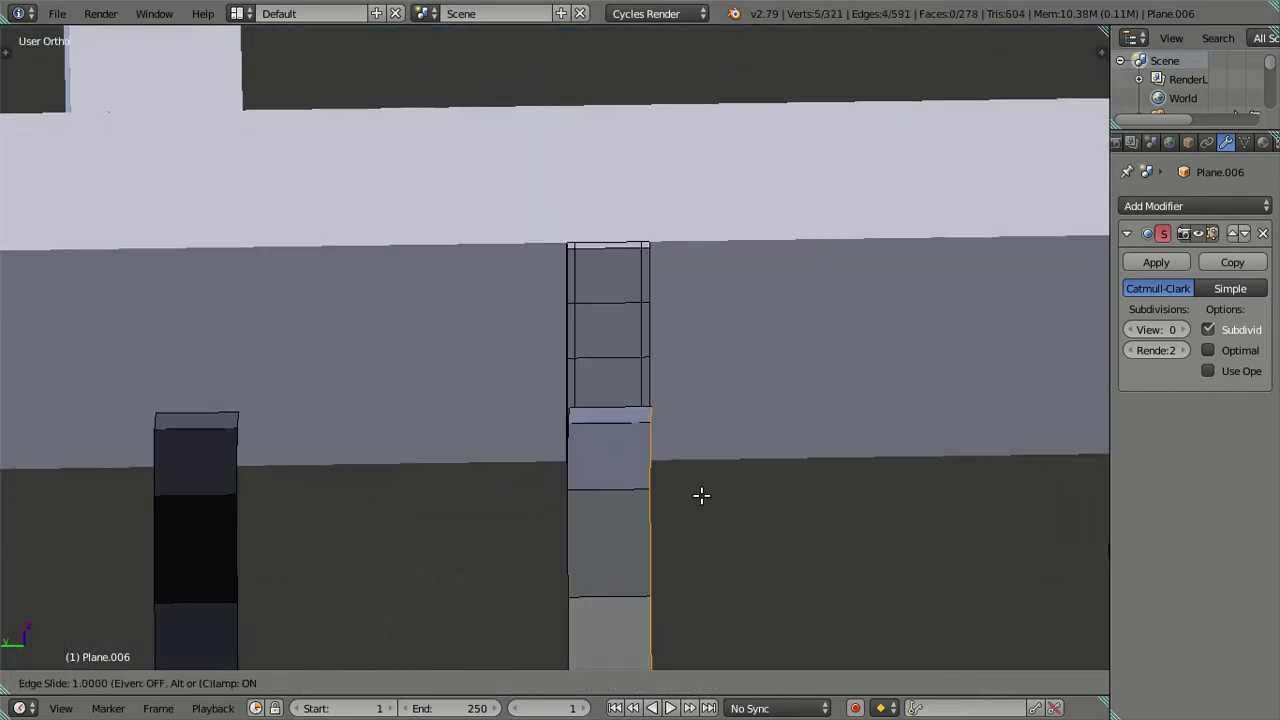
click(770, 504)
drag(584, 522, 573, 527)
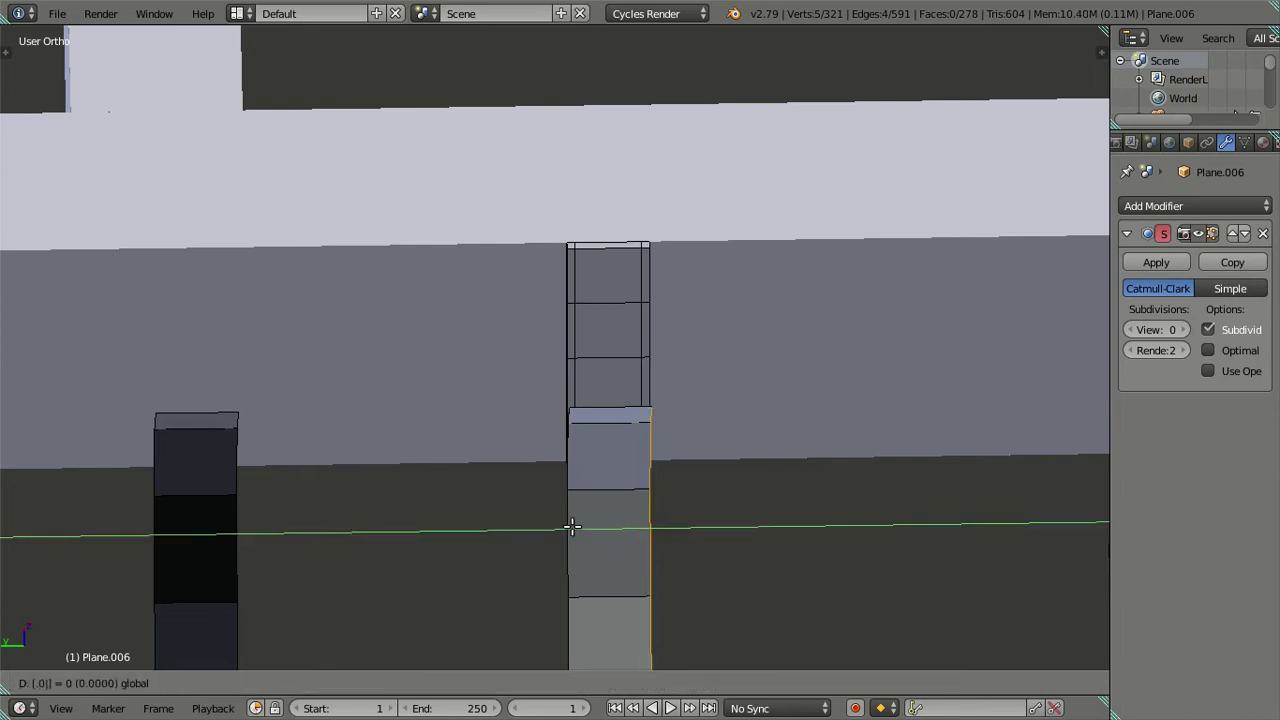
drag(572, 526, 573, 527)
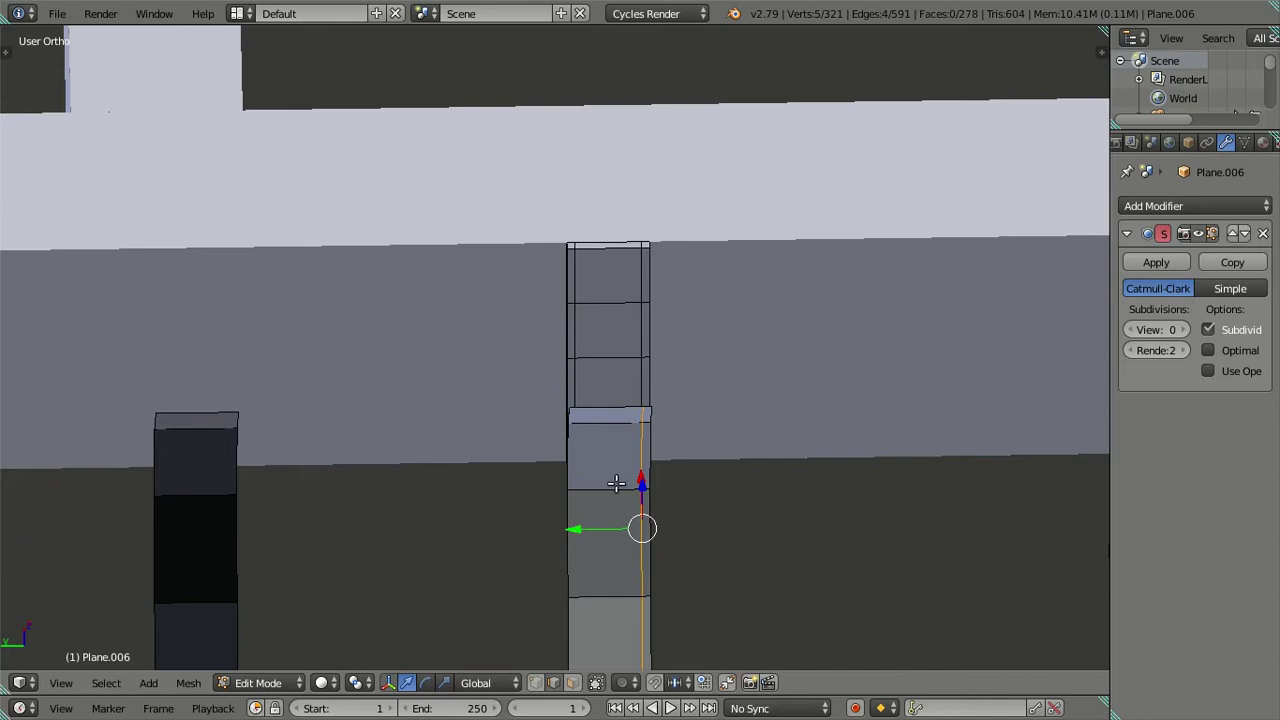
- Add a second vertical loop cut and slide it along Y toward the other side
key(ctrl+r)
click(591, 481)
click(429, 484)
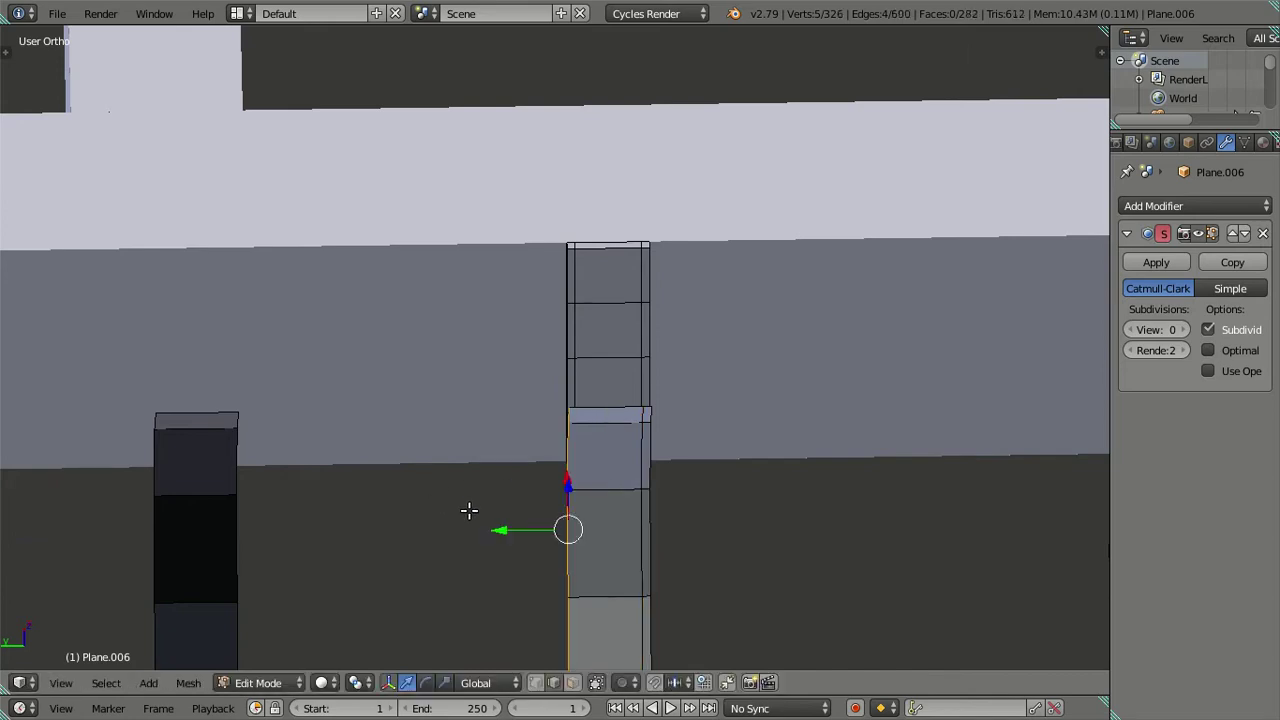
drag(501, 530, 516, 533)
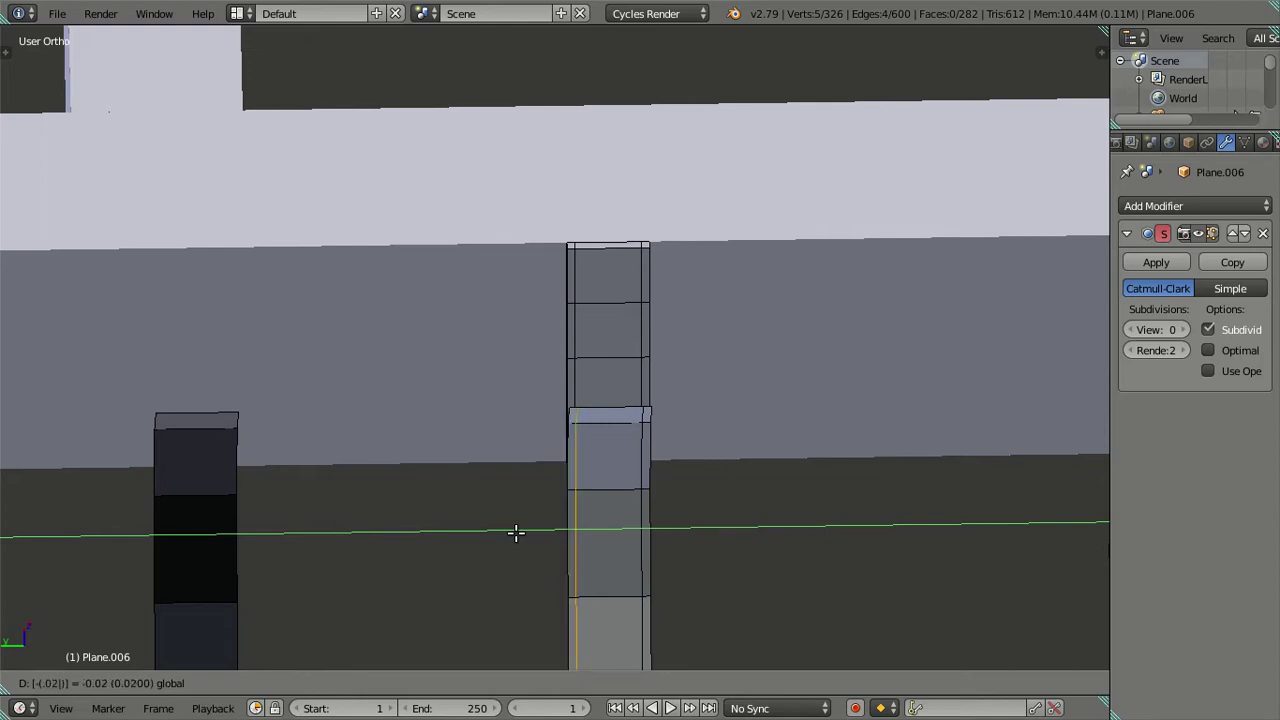
click(516, 533)
middle_drag(618, 536, 619, 427)
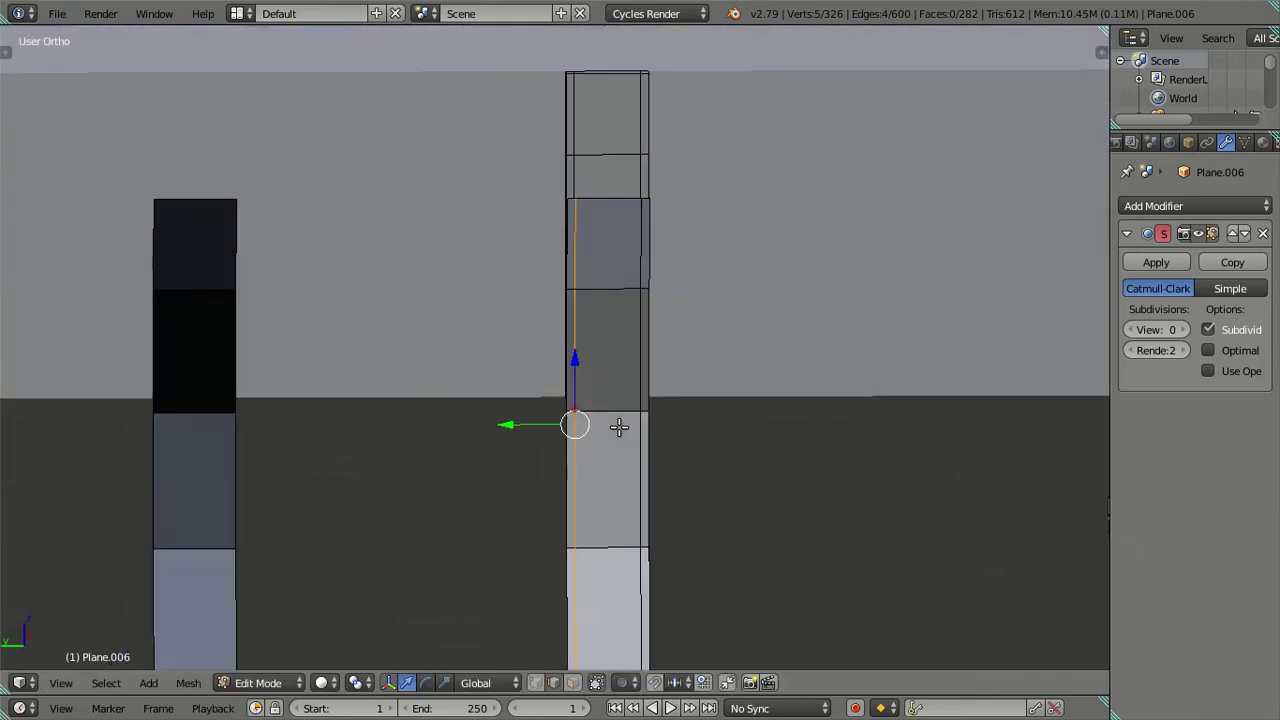
scroll(656, 442, up, 2)
mouse_move(608, 347)
middle_down()
mouse_move(586, 439)
mouse_move(623, 415)
mouse_move(567, 368)
middle_up()
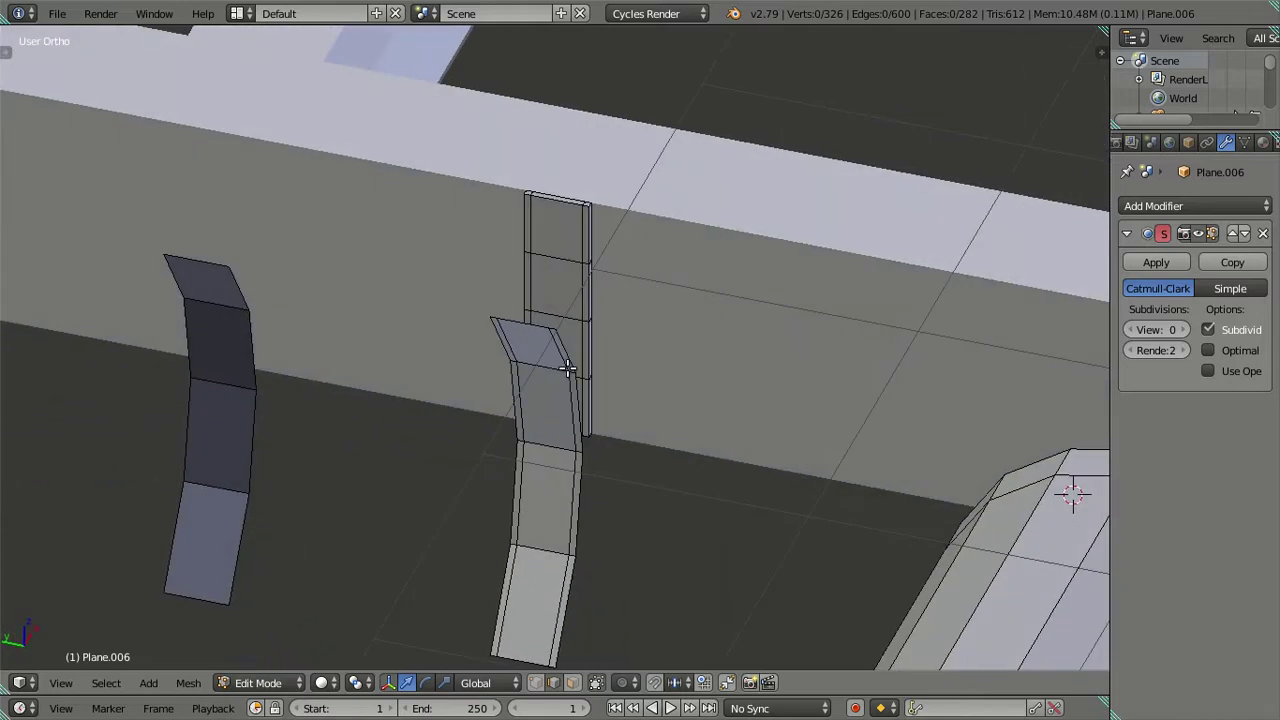
scroll(619, 358, up, 3)
scroll(619, 356, up, 1)
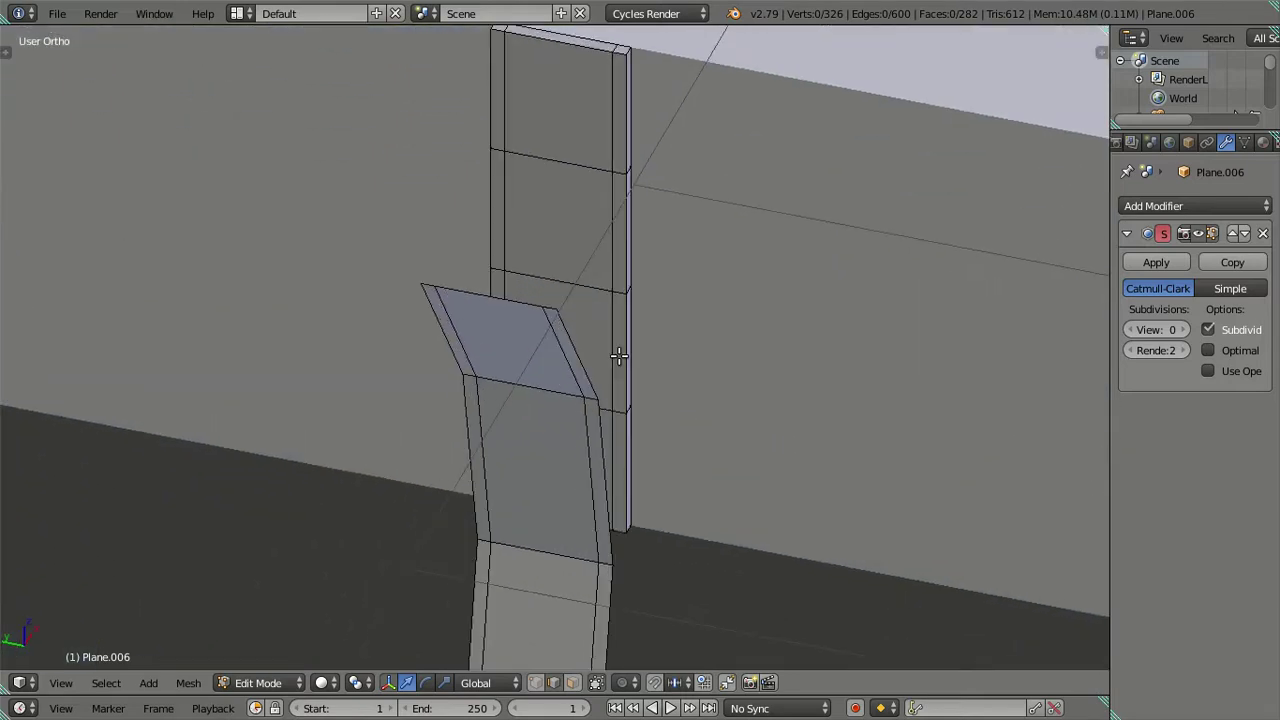
middle_drag(595, 211, 616, 236)
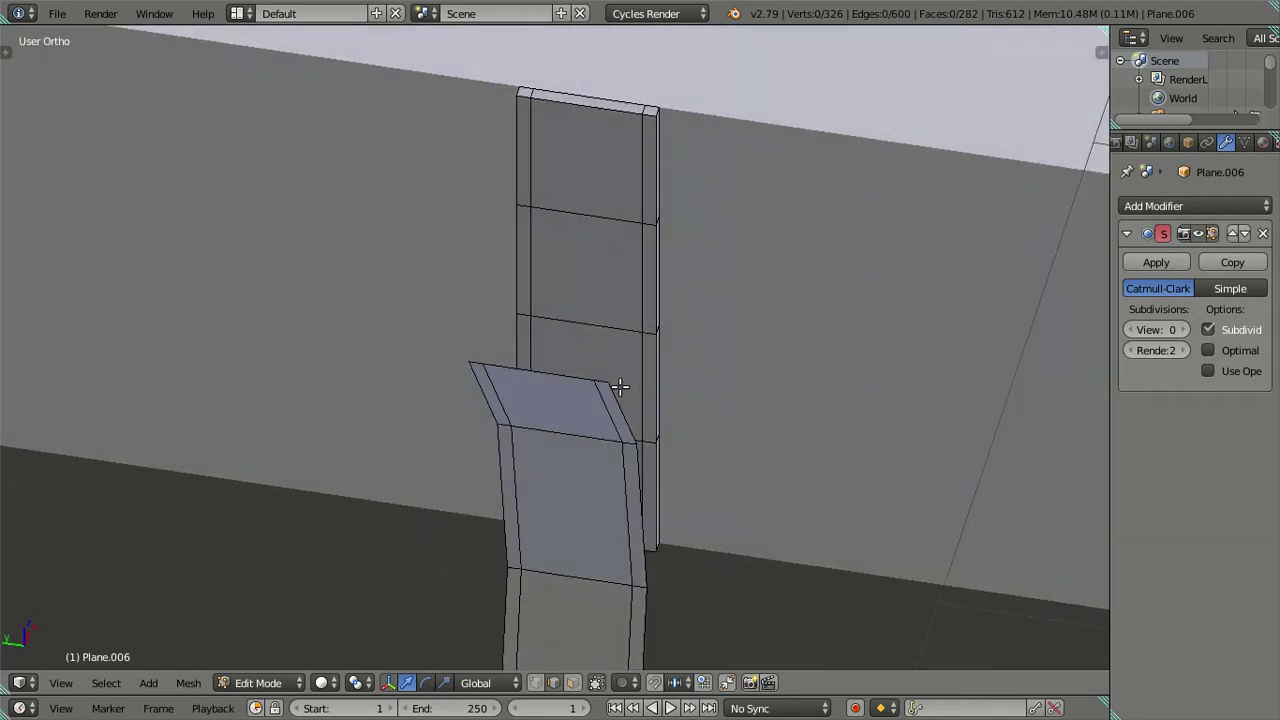
mouse_move(630, 332)
middle_down()
mouse_move(586, 331)
mouse_move(537, 389)
mouse_move(556, 322)
mouse_move(519, 356)
mouse_move(783, 354)
mouse_move(820, 383)
mouse_move(829, 363)
mouse_move(798, 332)
mouse_move(980, 400)
mouse_move(883, 389)
mouse_move(834, 354)
mouse_move(749, 366)
mouse_move(720, 429)
mouse_move(806, 397)
mouse_move(714, 355)
mouse_move(714, 314)
mouse_move(677, 280)
mouse_move(606, 294)
mouse_move(464, 274)
middle_up()
- Deselect all, toggle Object Mode, then dissolve the column's selected extra edges
key(a)
key(Tab)
key(Tab)
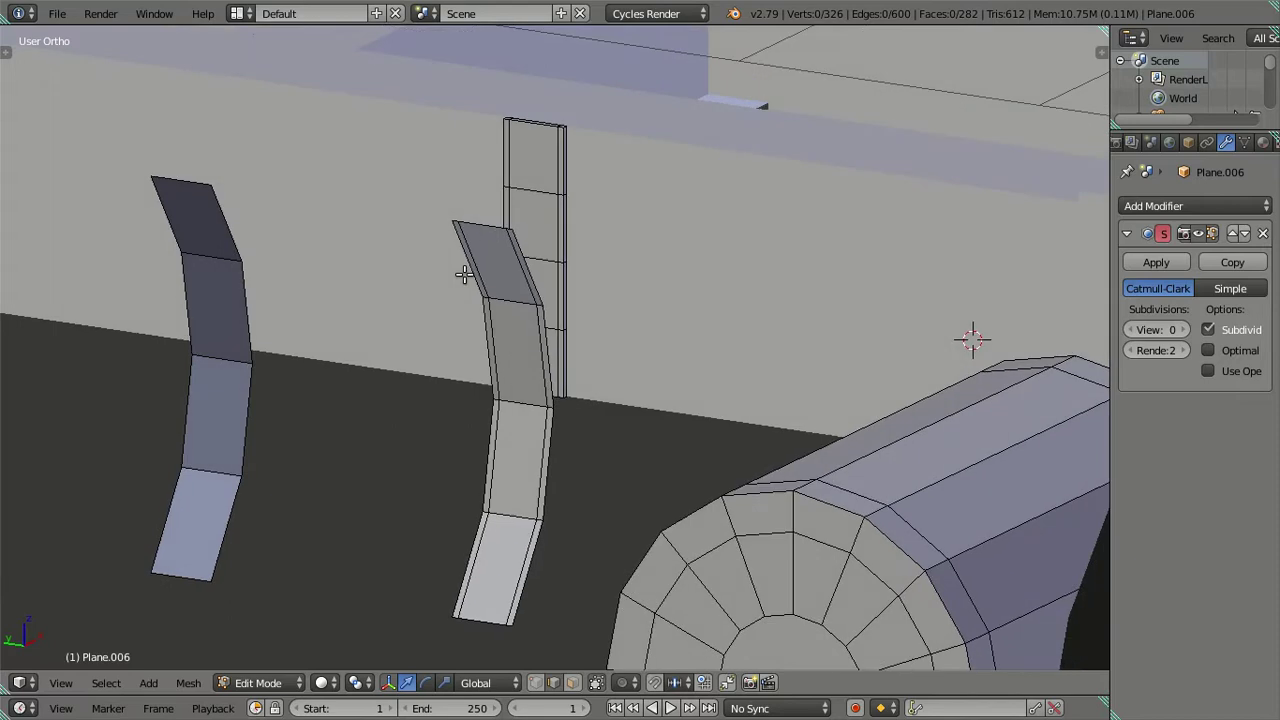
scroll(462, 274, up, 2)
scroll(565, 300, down, 1)
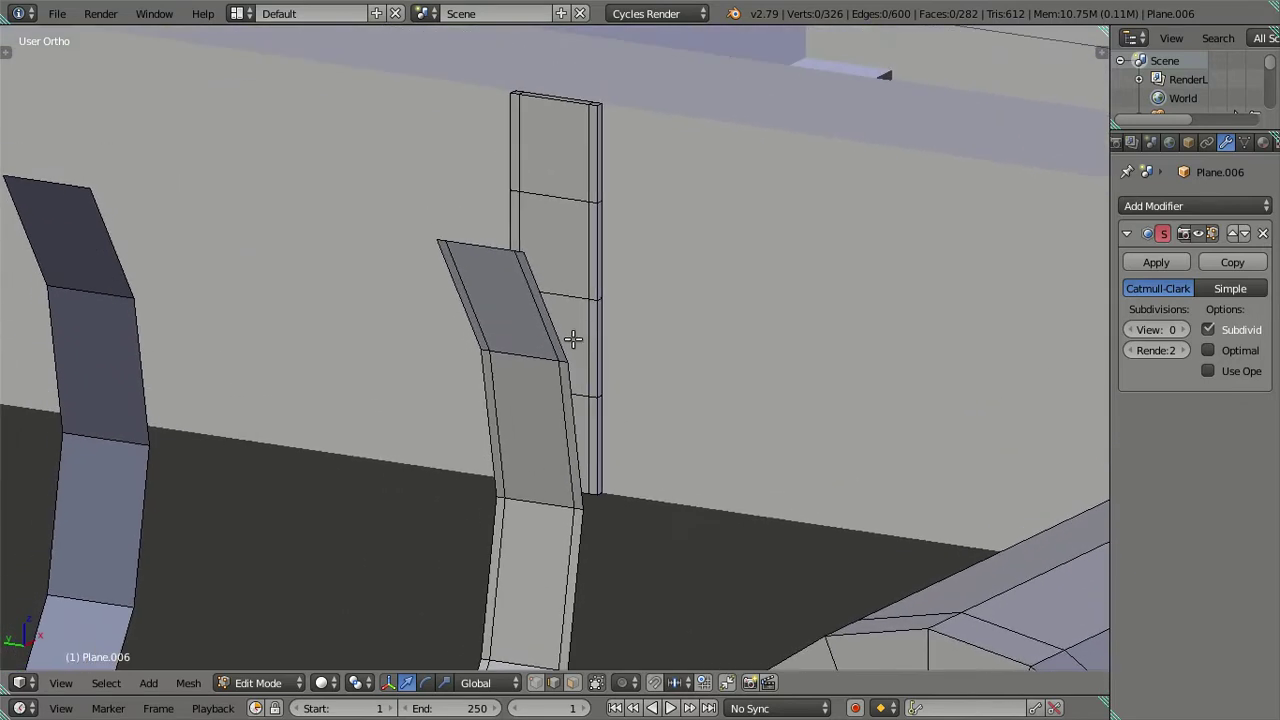
scroll(576, 354, up, 2)
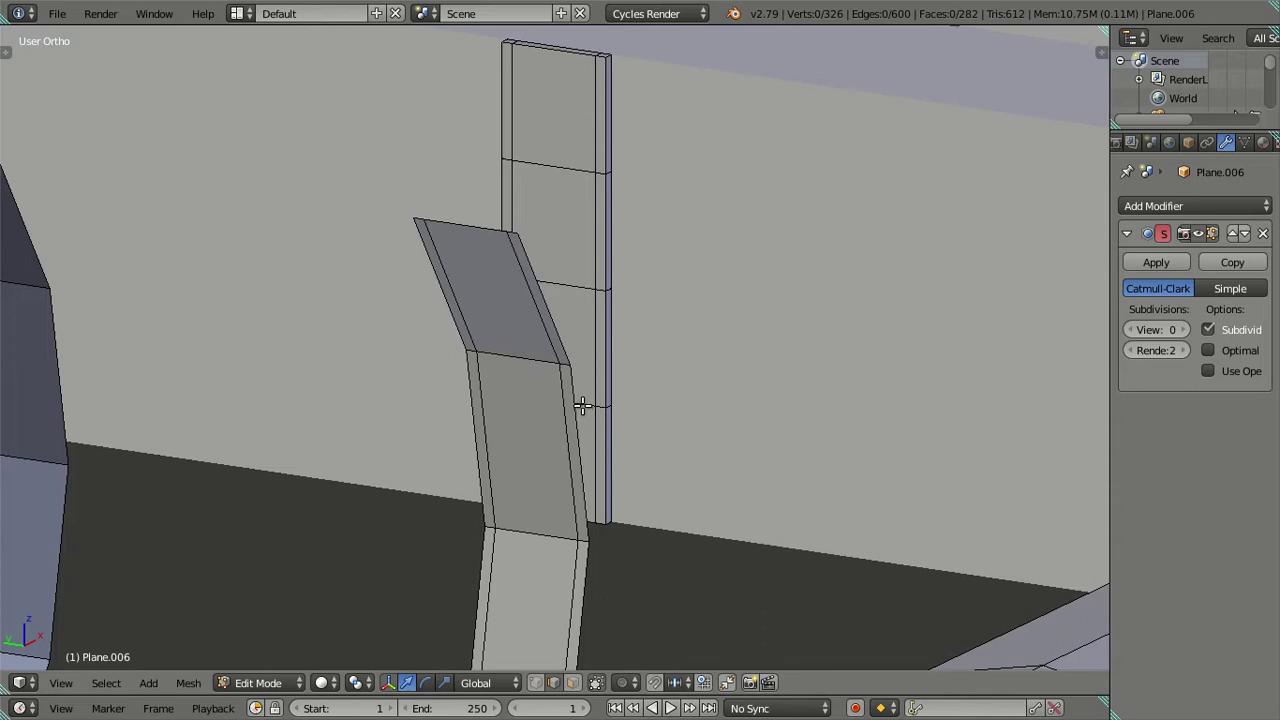
scroll(591, 374, down, 2)
middle_drag(586, 363, 569, 362)
scroll(505, 328, up, 2)
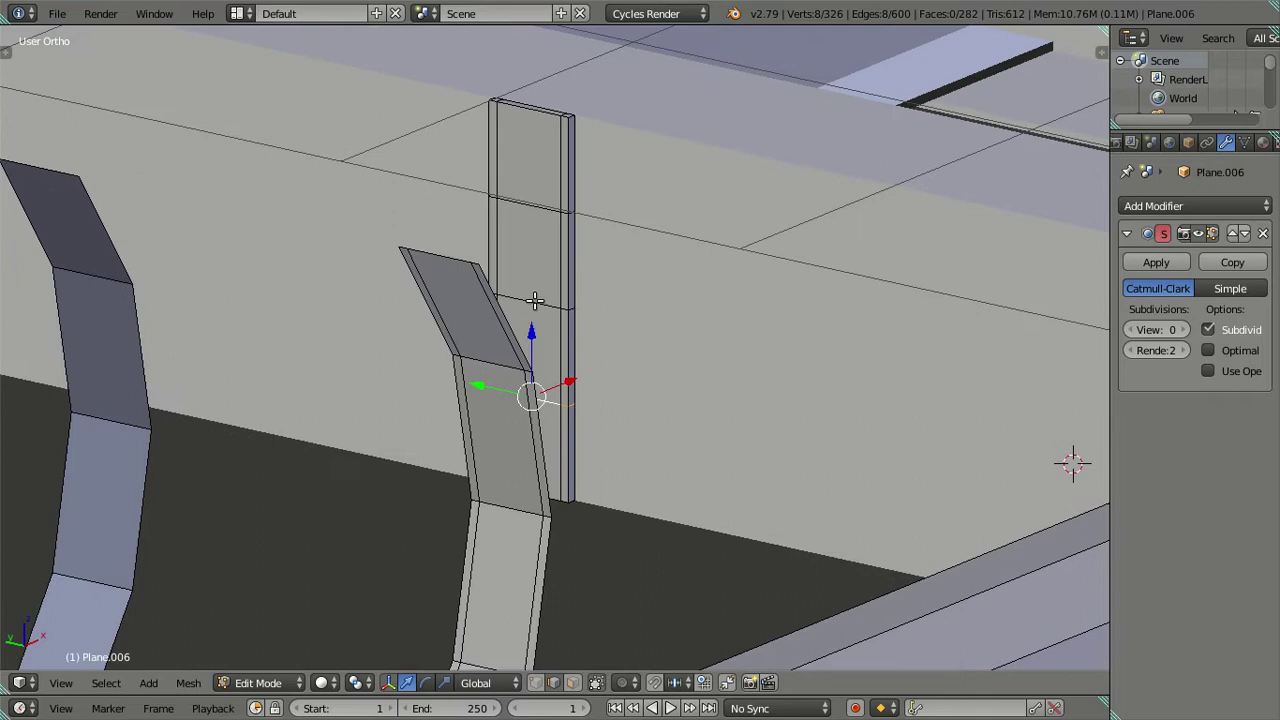
key(x)
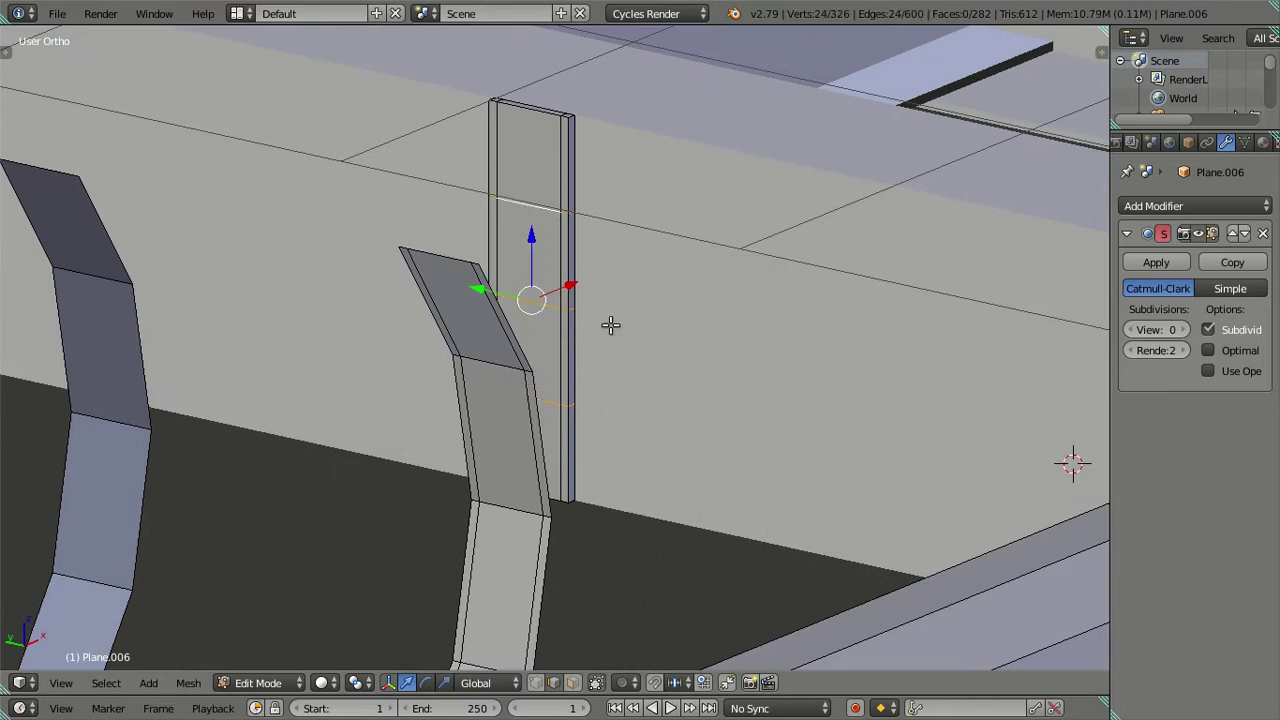
middle_drag(608, 323, 653, 278)
key(x)
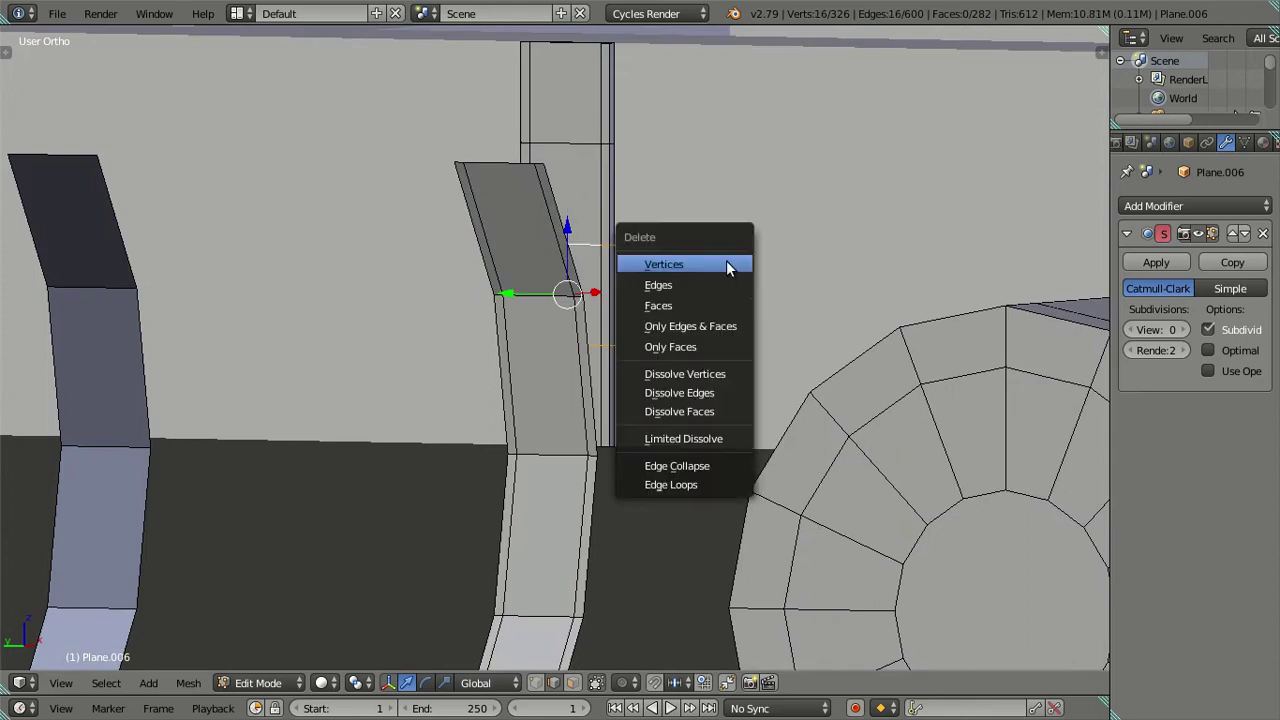
click(714, 392)
- Add one loop cut across the column, left at its default position
key(ctrl+r)
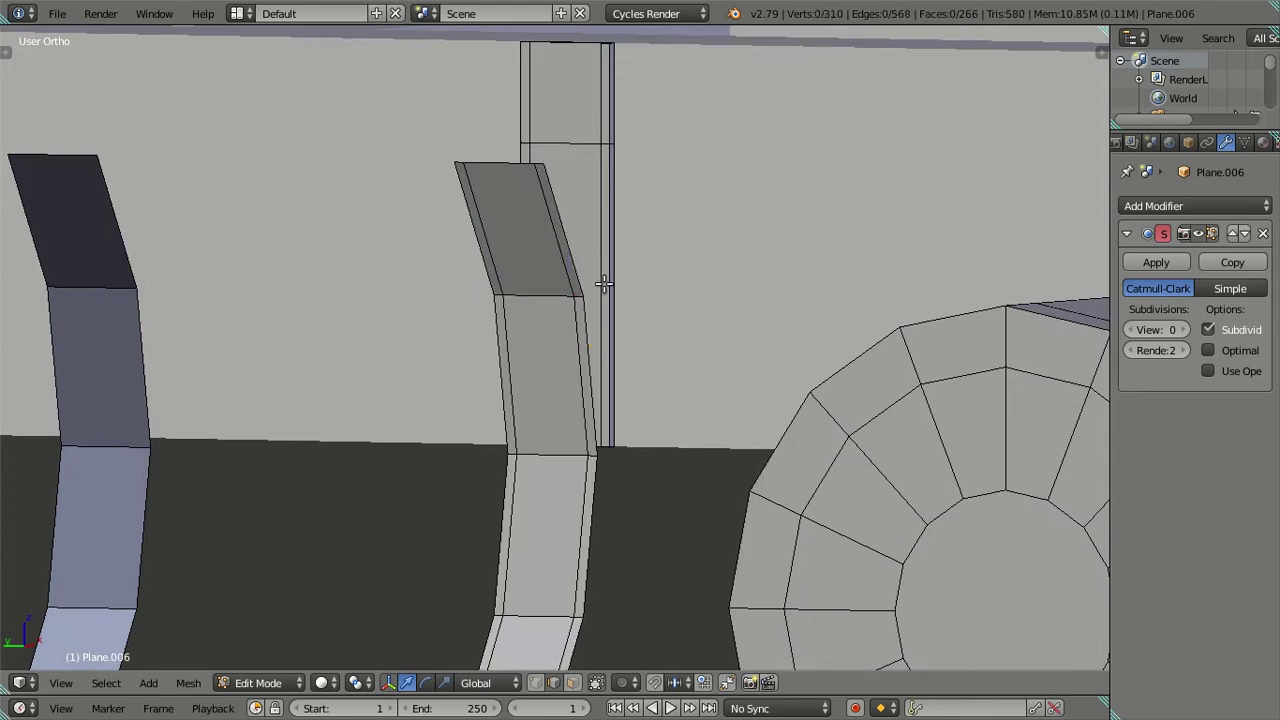
click(604, 284)
right_click(604, 284)
mouse_move(735, 327)
middle_down()
mouse_move(683, 363)
mouse_move(694, 371)
mouse_move(674, 386)
mouse_move(686, 390)
mouse_move(520, 490)
mouse_move(512, 433)
middle_up()
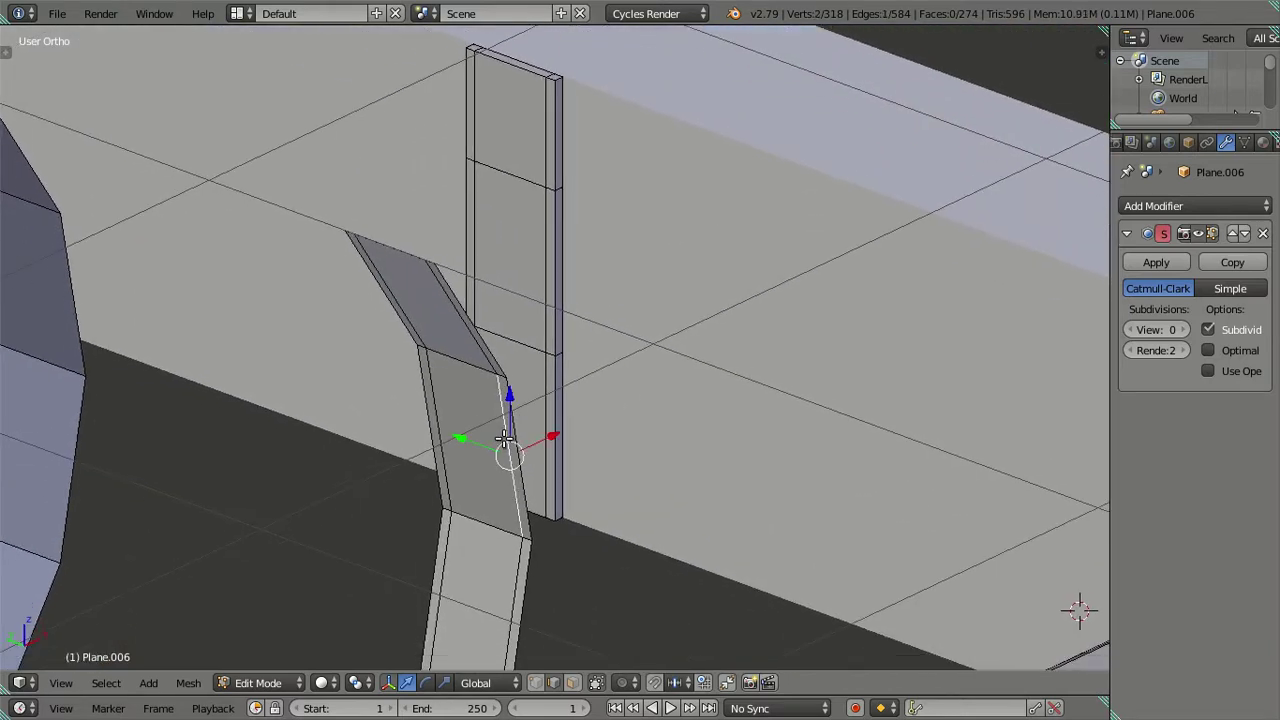
- Select the bent bracket's middle face loop and delete those faces, splitting it into two rails
key(l)
mouse_move(591, 449)
middle_down()
mouse_move(566, 477)
mouse_move(583, 380)
mouse_move(540, 391)
mouse_move(552, 424)
mouse_move(737, 447)
mouse_move(806, 434)
mouse_move(820, 457)
mouse_move(814, 406)
mouse_move(843, 385)
mouse_move(770, 438)
mouse_move(669, 426)
mouse_move(564, 446)
mouse_move(606, 405)
mouse_move(593, 442)
mouse_move(614, 443)
middle_up()
key(a)
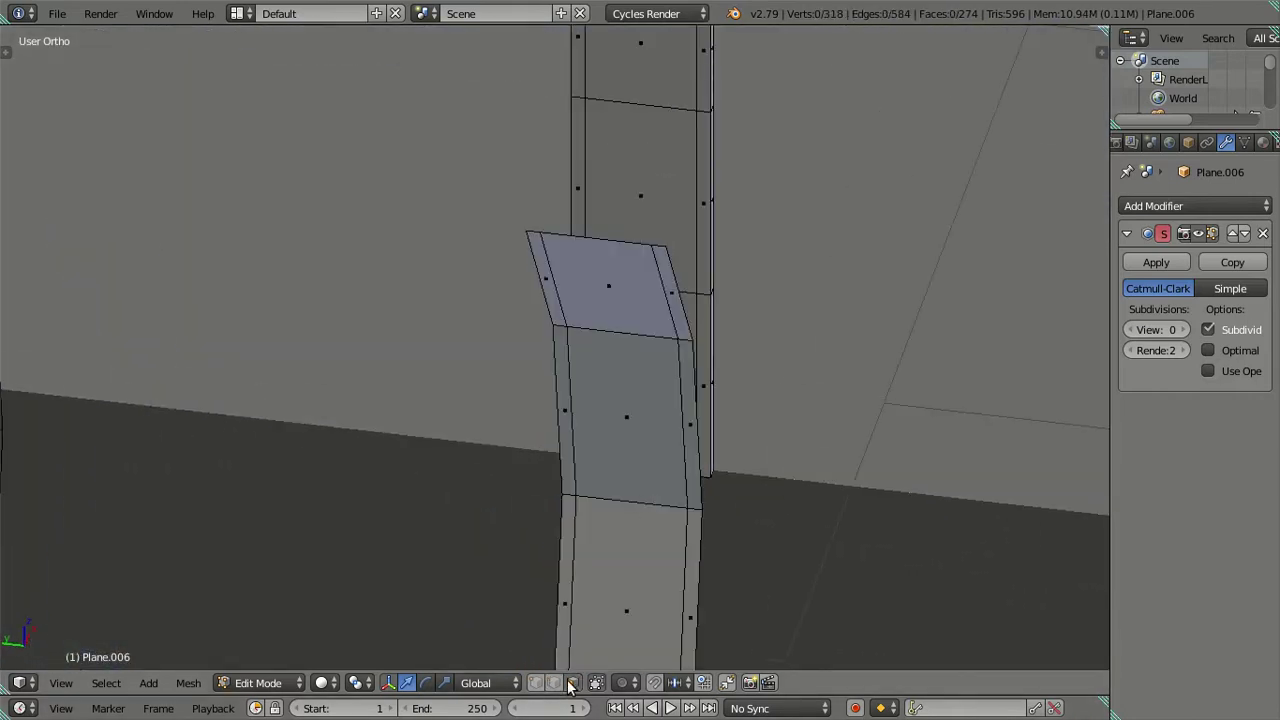
alt+right_click(631, 507)
key(x)
click(723, 406)
mouse_move(709, 394)
middle_down()
mouse_move(764, 374)
mouse_move(686, 480)
mouse_move(694, 406)
mouse_move(608, 416)
mouse_move(590, 619)
middle_up()
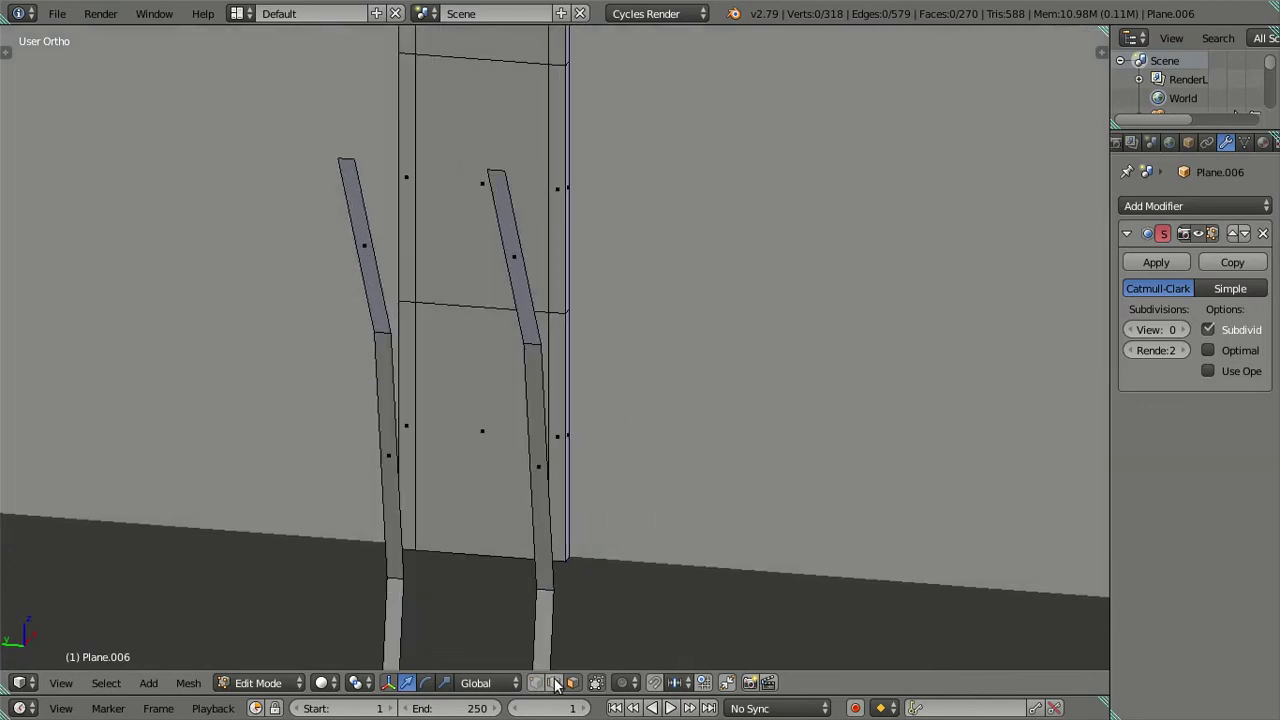
mouse_move(547, 417)
middle_down()
mouse_move(614, 400)
mouse_move(616, 425)
middle_up()
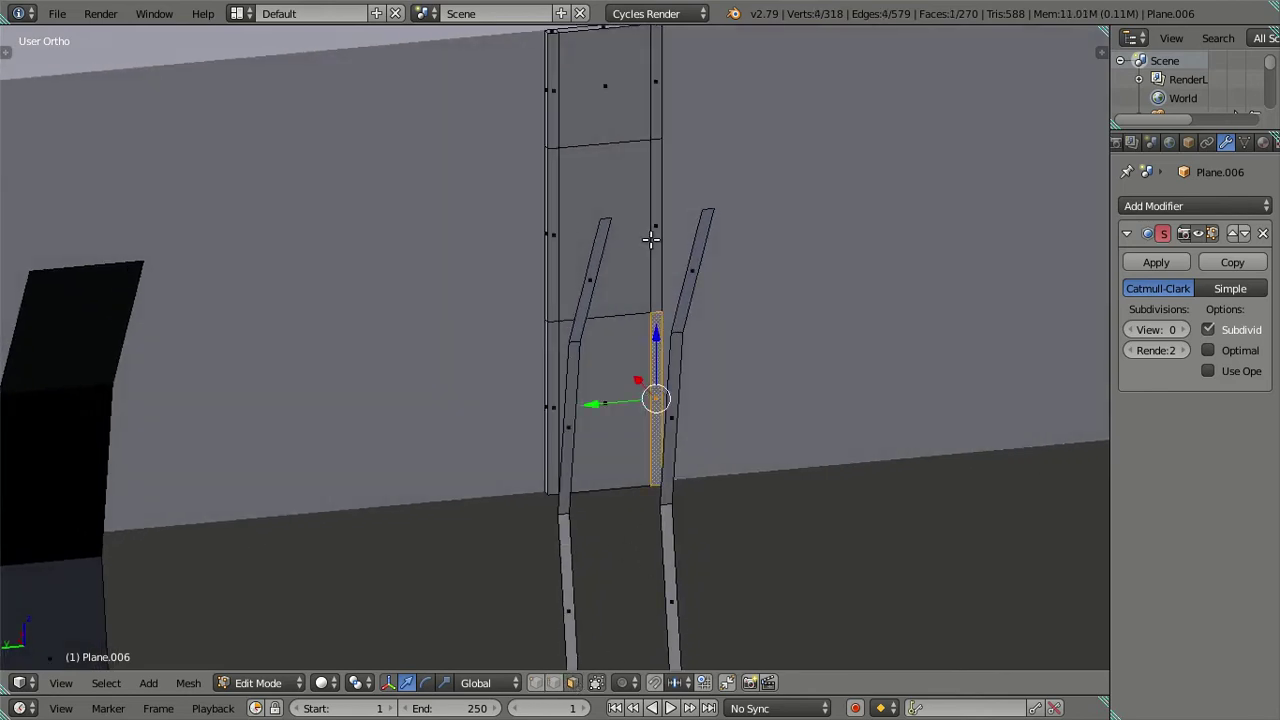
- Delete the thin left and right side faces of the column, opening slots along both edges
shift+right_click(552, 261)
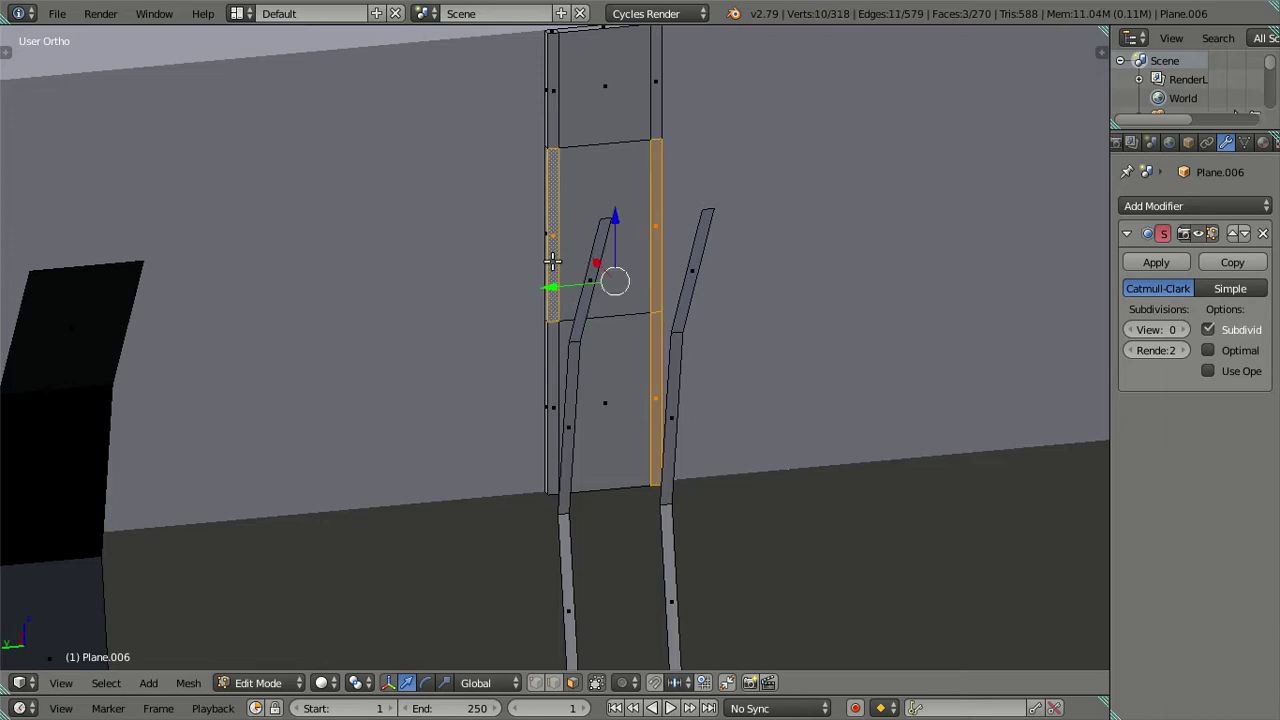
key(x)
click(737, 424)
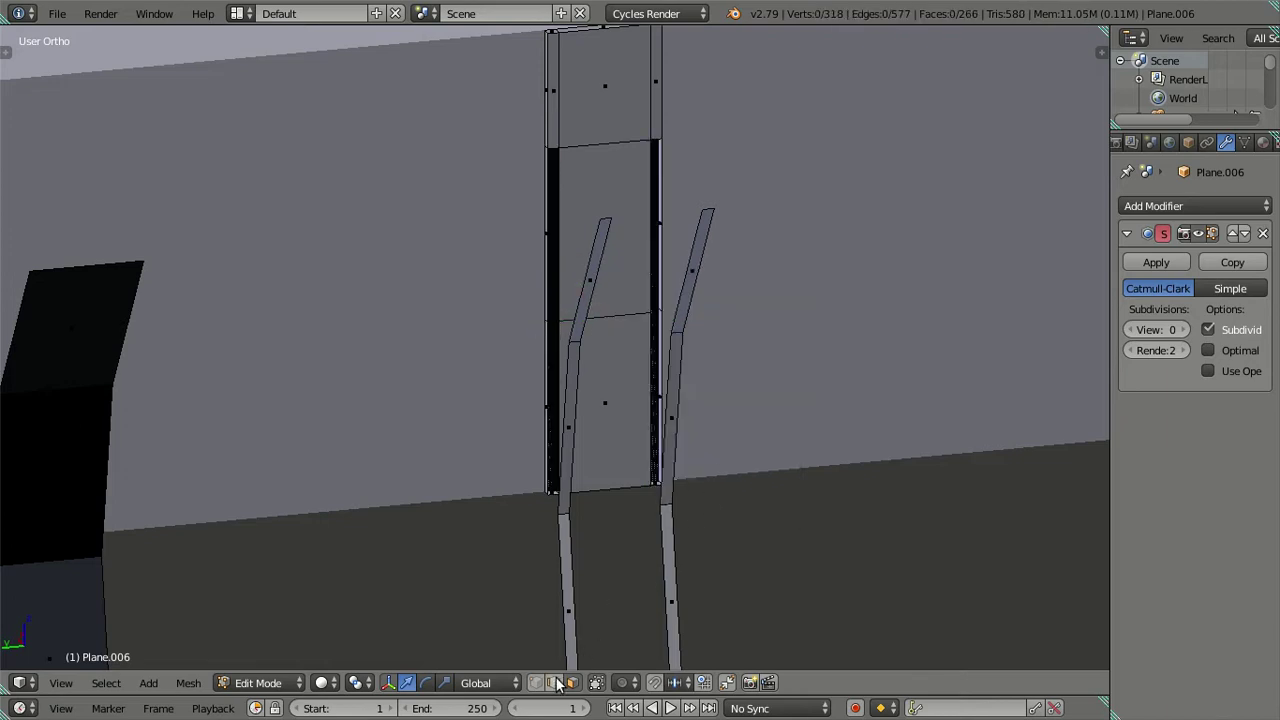
mouse_move(785, 255)
middle_down()
mouse_move(657, 277)
mouse_move(563, 259)
mouse_move(680, 266)
mouse_move(650, 303)
middle_up()
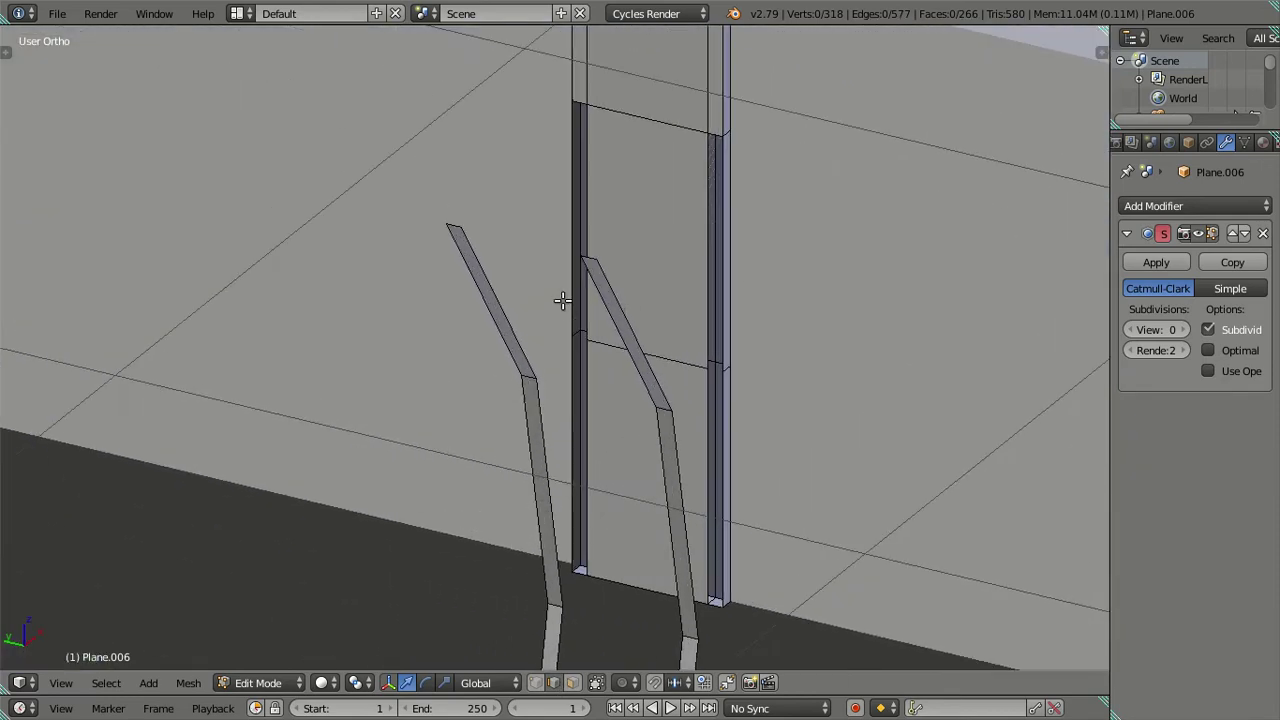
mouse_move(599, 140)
middle_down()
mouse_move(729, 463)
mouse_move(637, 302)
middle_up()
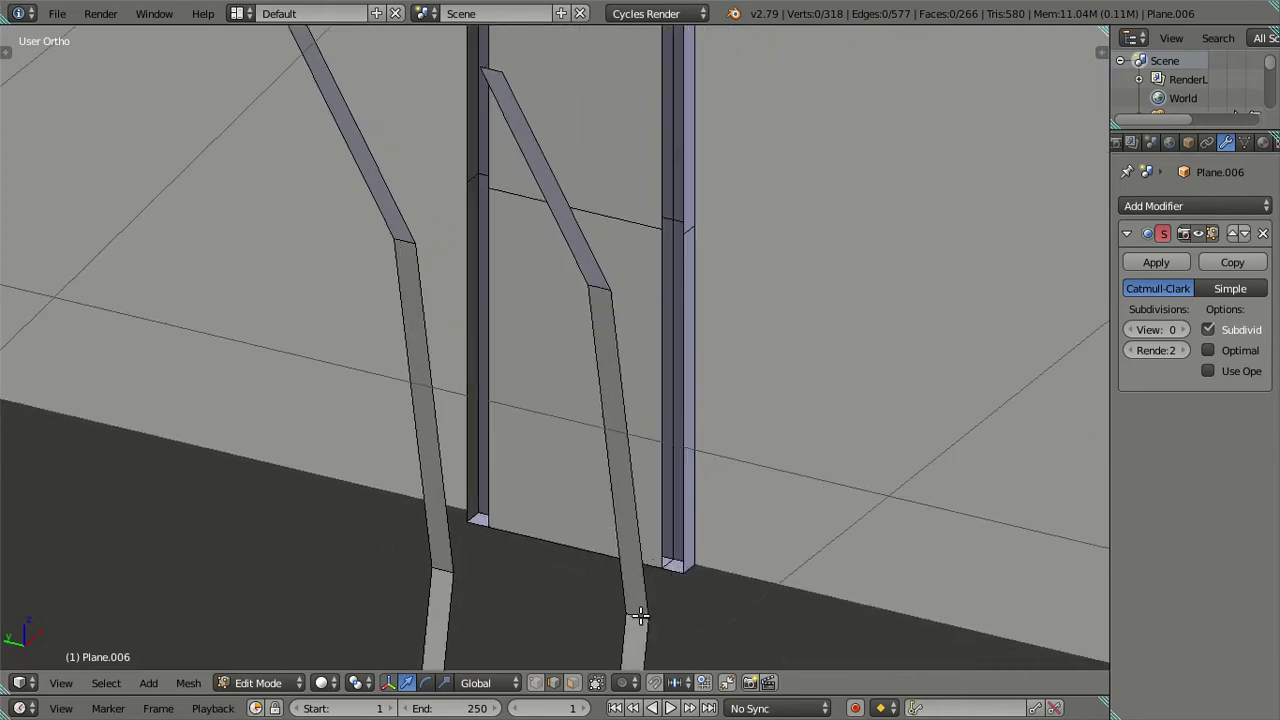
mouse_move(637, 613)
middle_down()
mouse_move(629, 551)
mouse_move(590, 524)
middle_up()
scroll(530, 486, up, 1)
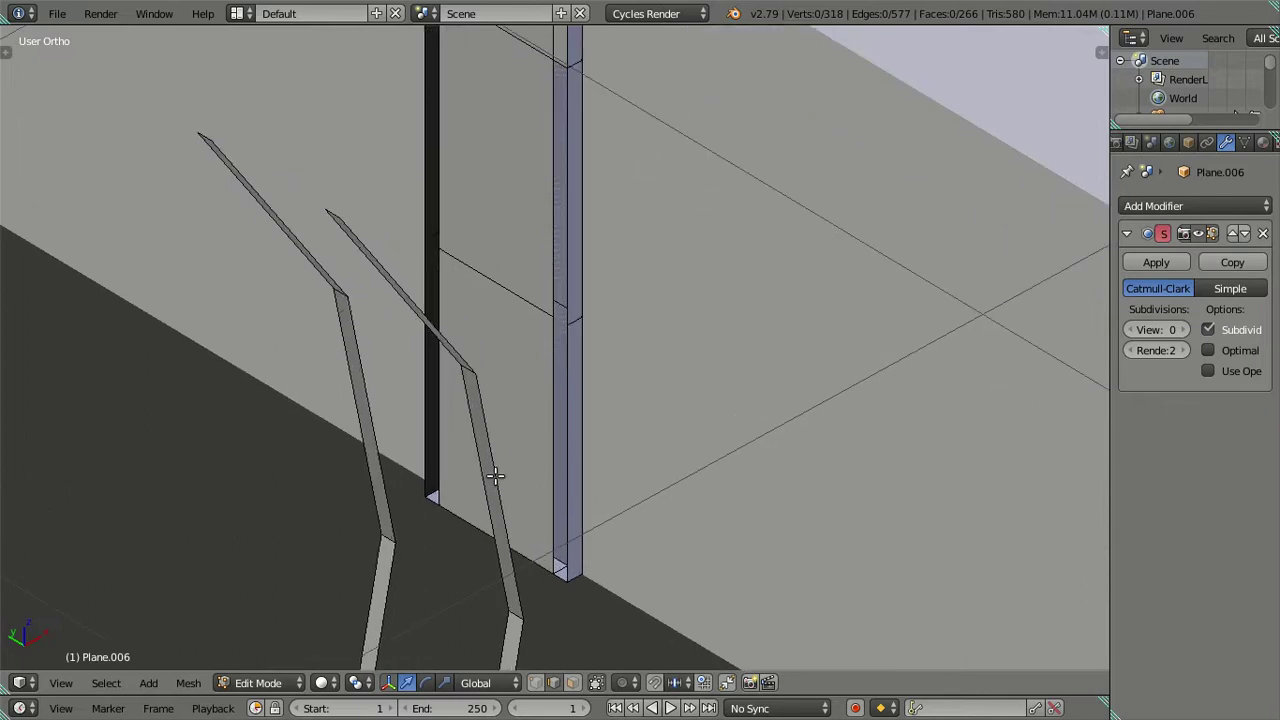
- Select and frame both bent rails, then extrude them by 2
key(ctrl+l)
key(l)
key(KP_Decimal)
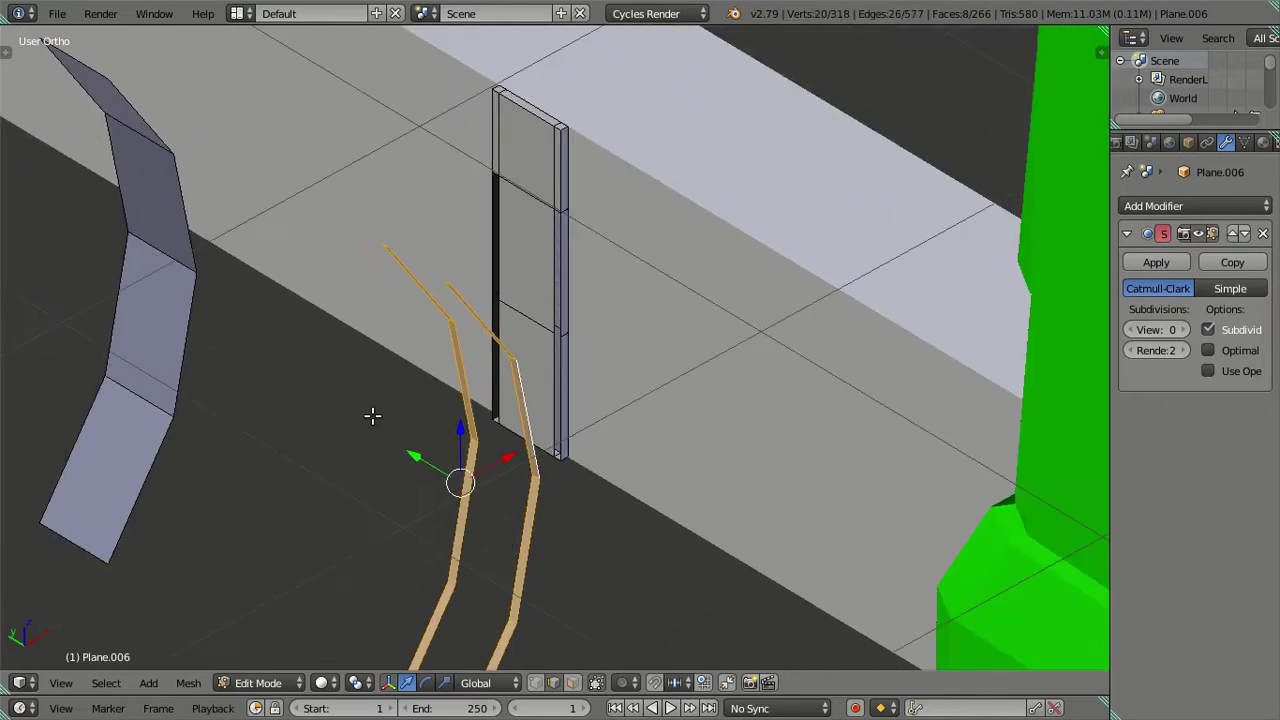
mouse_move(503, 470)
middle_down()
mouse_move(517, 503)
mouse_move(540, 455)
mouse_move(503, 477)
middle_up()
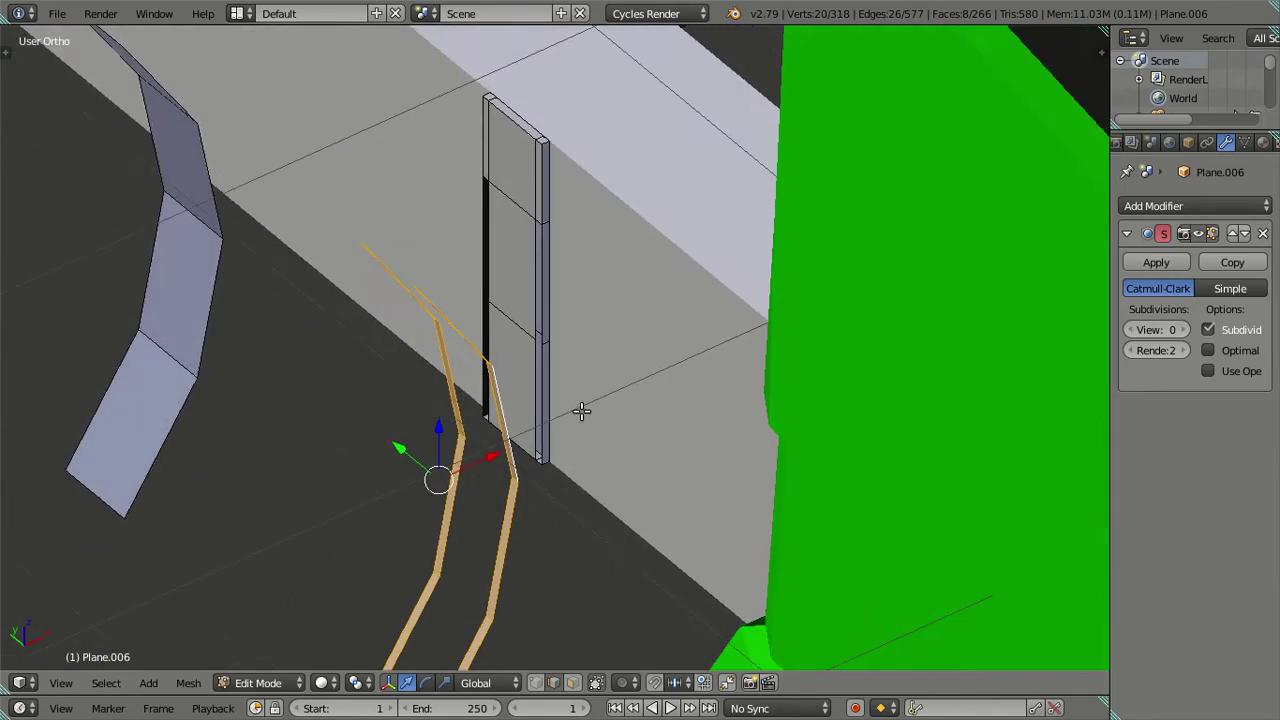
key(e)
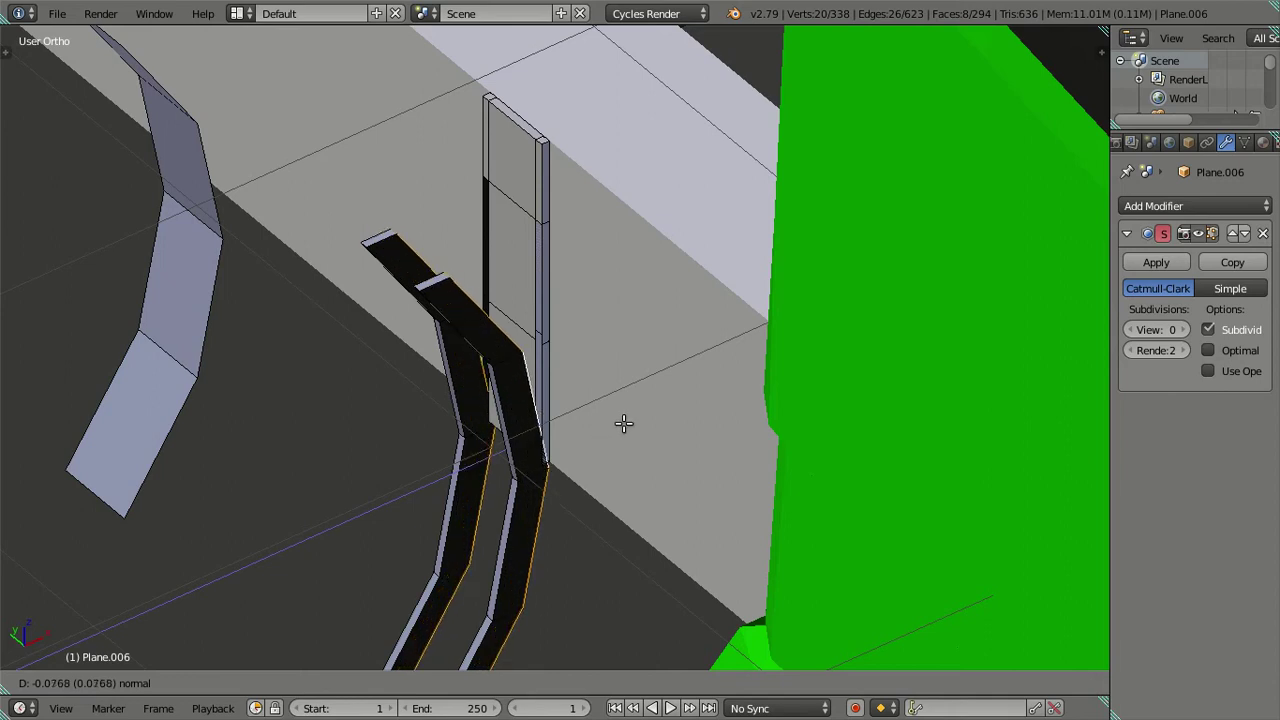
key(equal)
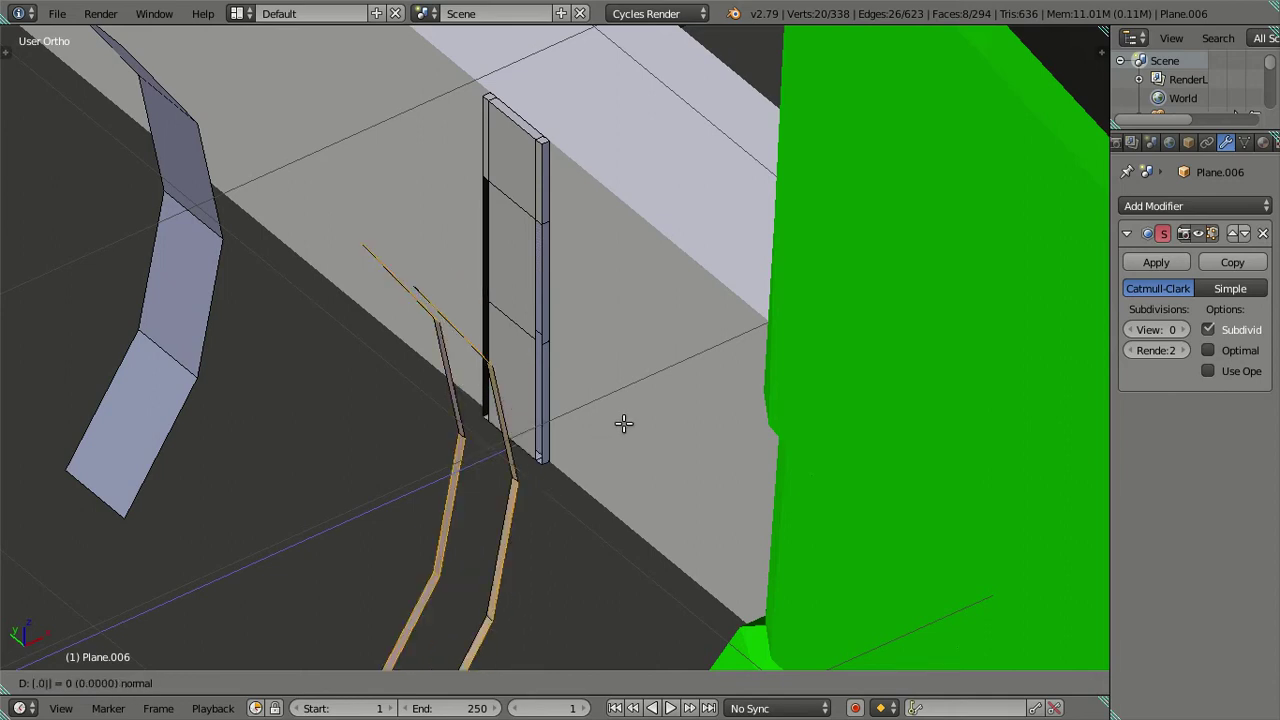
text(2)
key(Return)
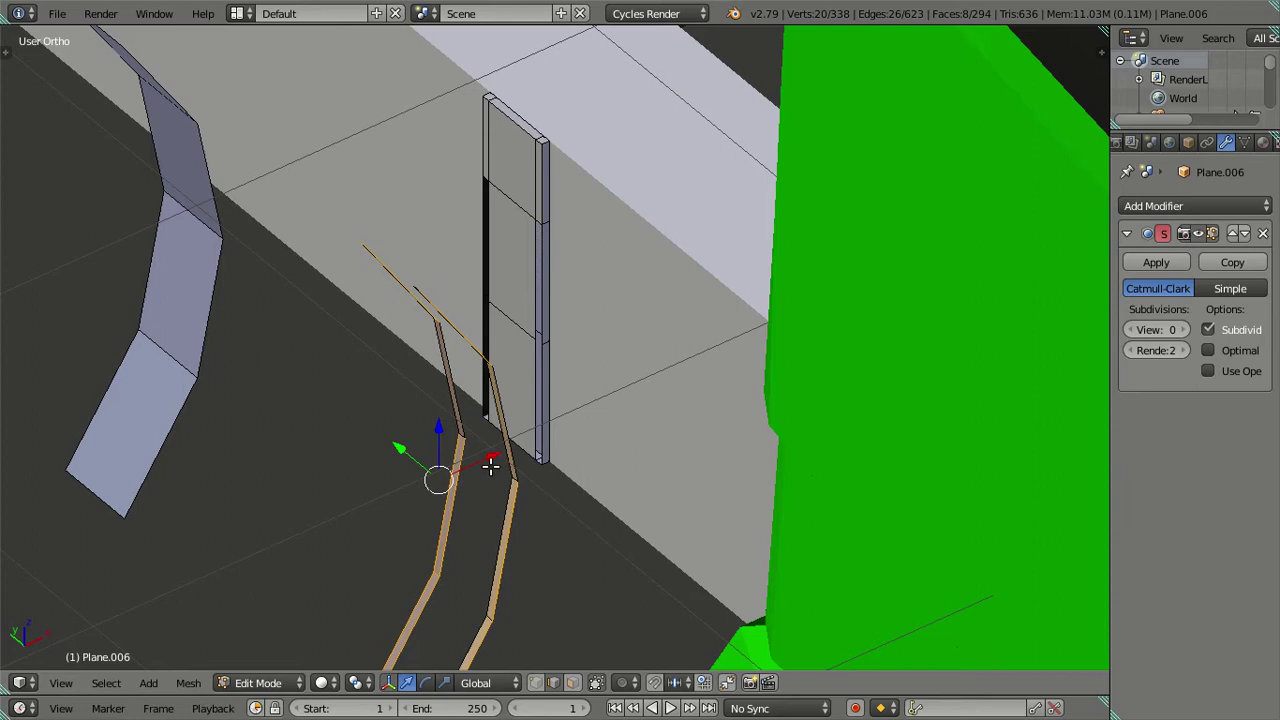
- Extrude the rails again along X to give them depth, then view in wireframe
key(e)
key(x)
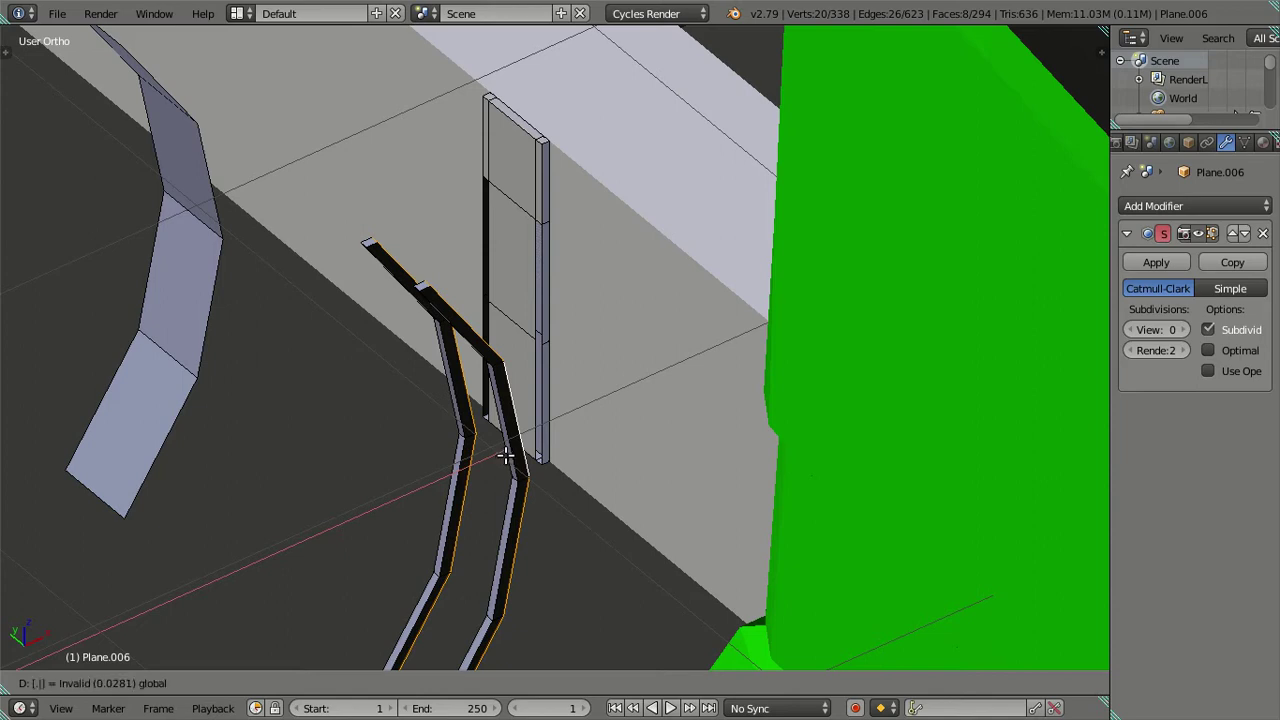
click(506, 456)
middle_drag(514, 449, 552, 482)
key(x)
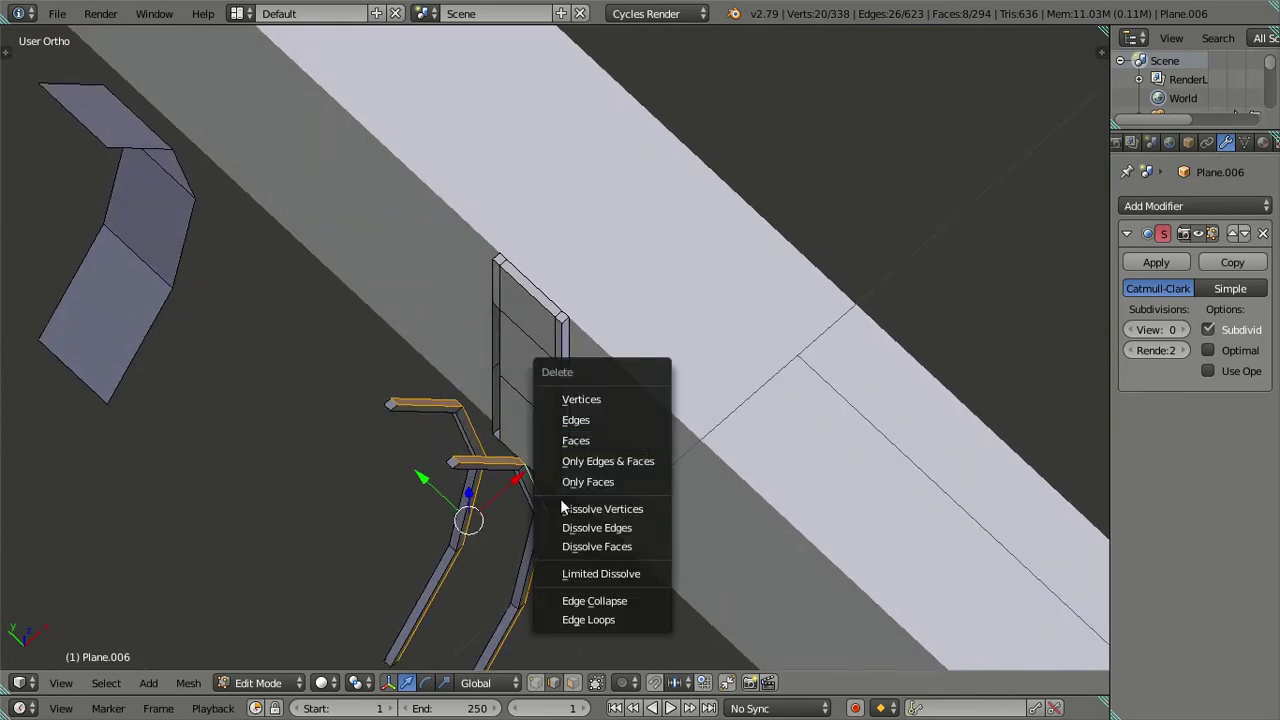
mouse_move(610, 516)
middle_down()
mouse_move(622, 490)
mouse_move(599, 454)
middle_up()
key(z)
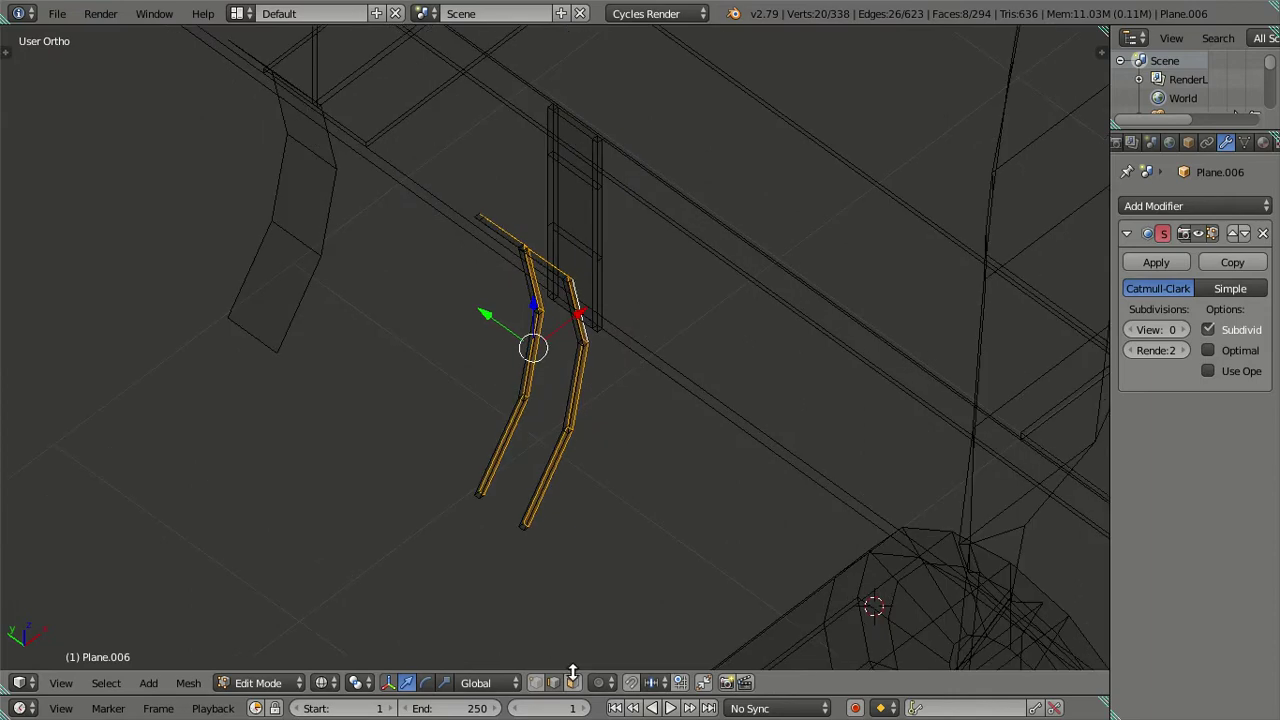
- Deselect the lower rail parts and delete the remaining selected bracket faces
mouse_move(514, 494)
middle_down()
mouse_move(514, 520)
mouse_move(523, 400)
middle_up()
key(Escape)
key(z)
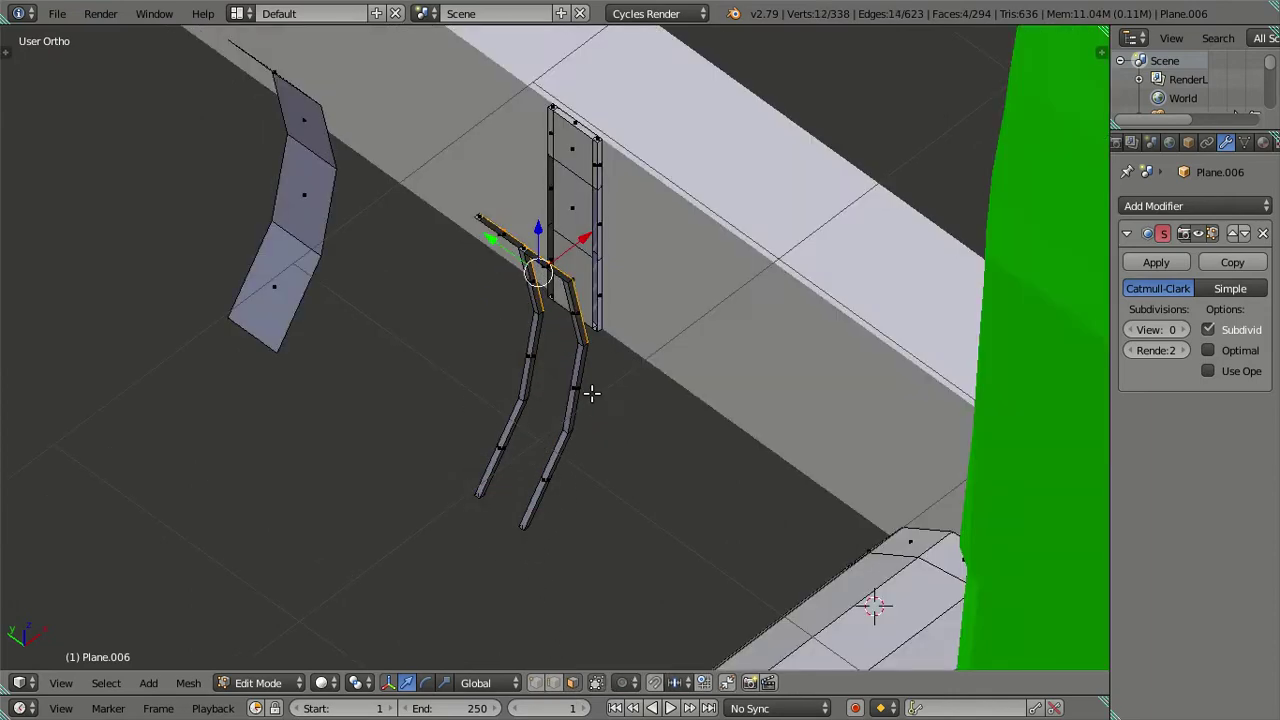
scroll(592, 394, up, 3)
shift+scroll(628, 403, up, 3)
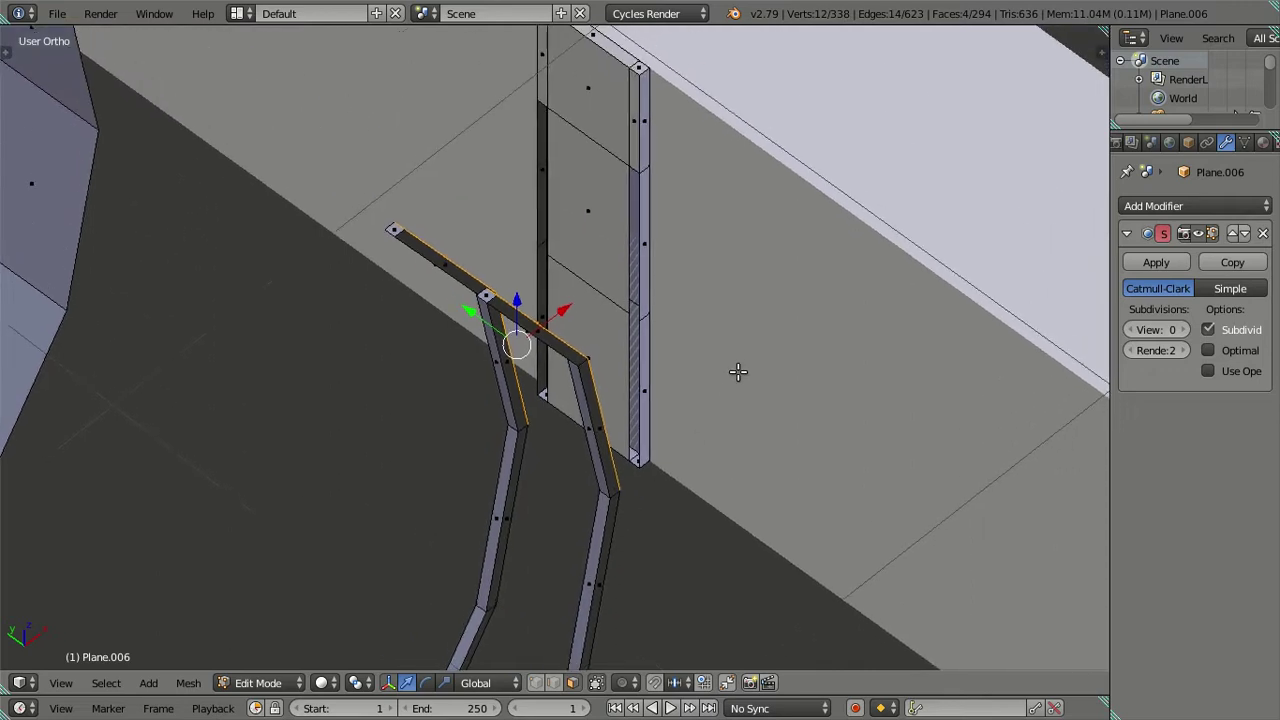
key(x)
click(744, 358)
- Switch to Edge select mode and fill a face across the selected corner edges
key(ctrl+Tab)
key(Escape)
key(ctrl+Tab)
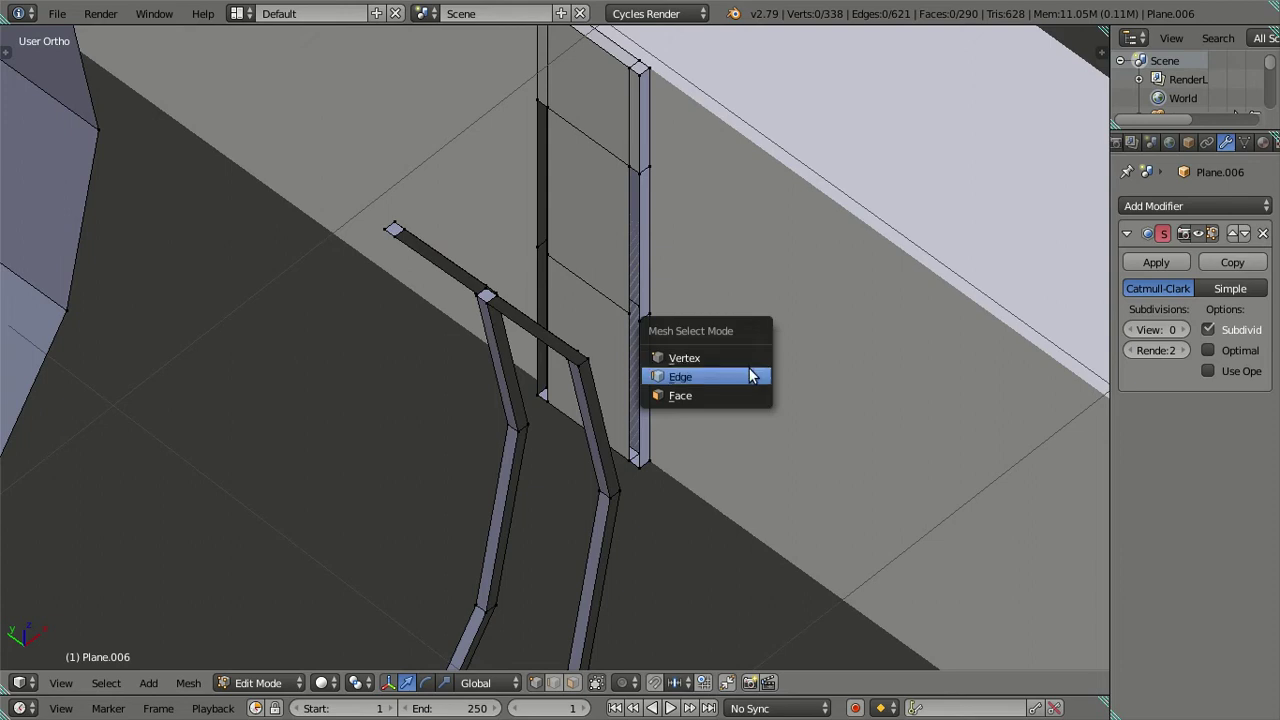
click(752, 377)
scroll(678, 460, up, 3)
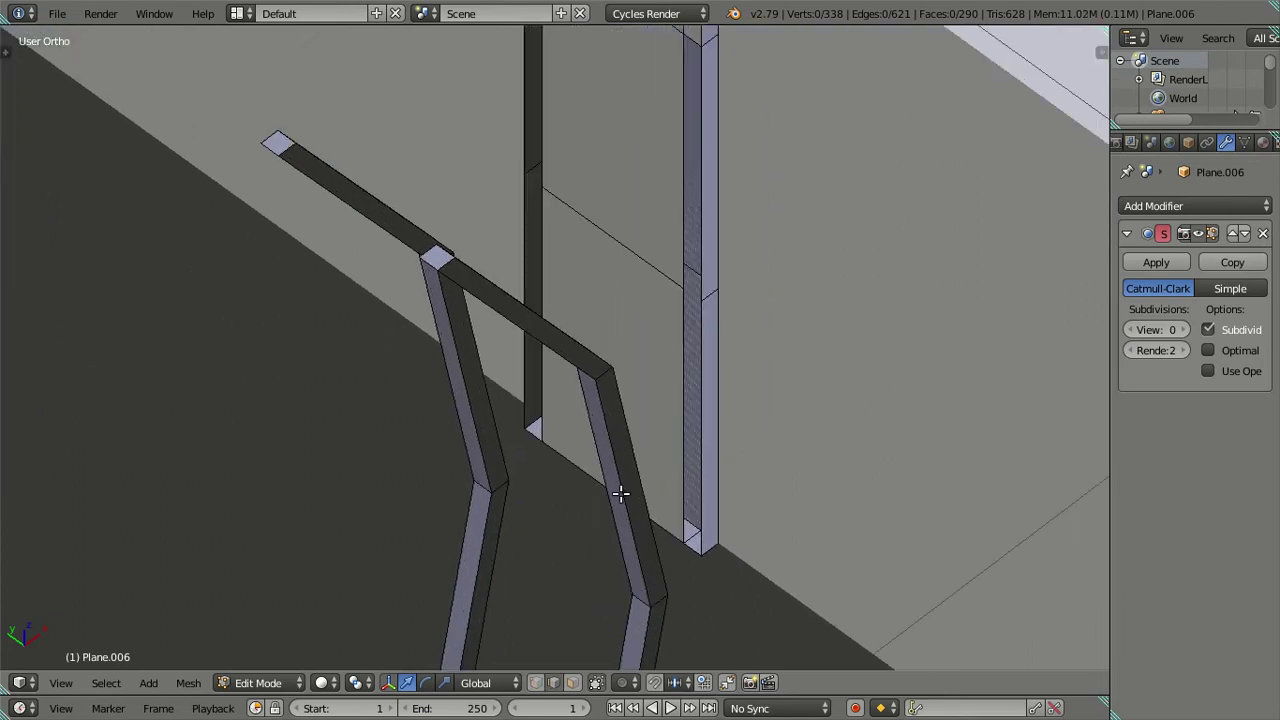
key(z)
key(z)
mouse_move(680, 551)
middle_down()
mouse_move(610, 418)
mouse_move(600, 509)
mouse_move(611, 543)
mouse_move(633, 482)
middle_up()
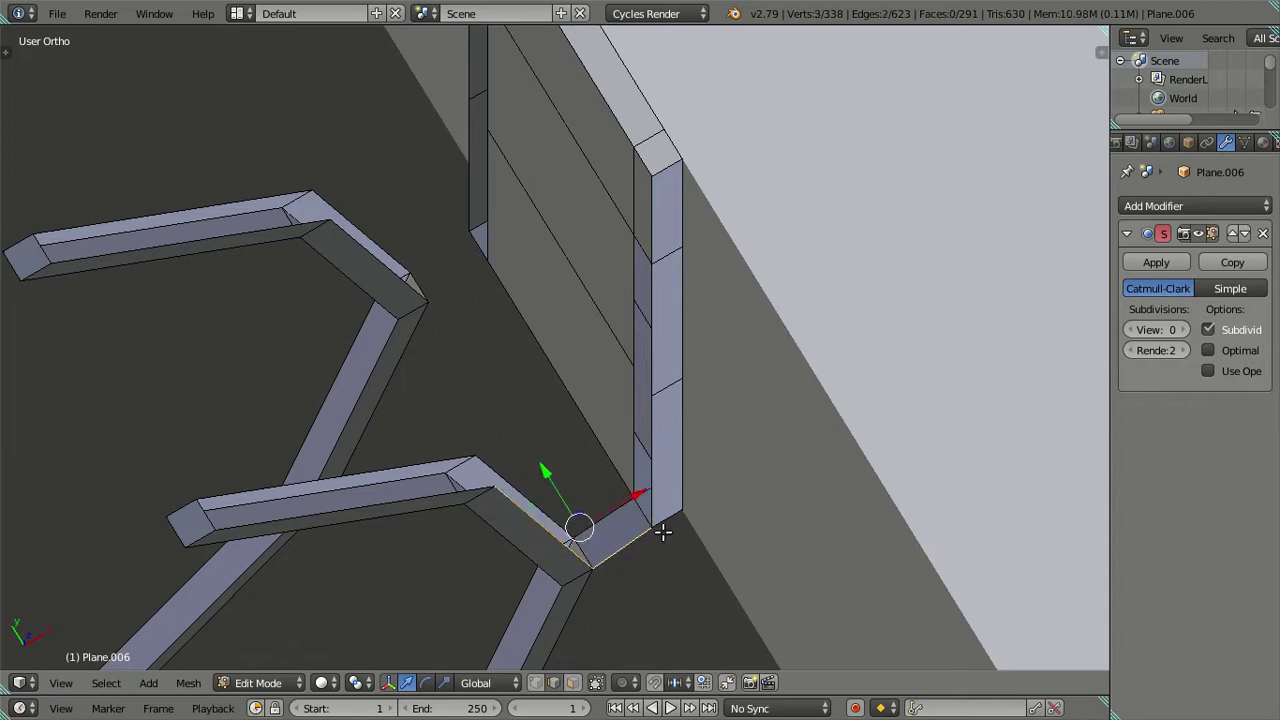
key(f)
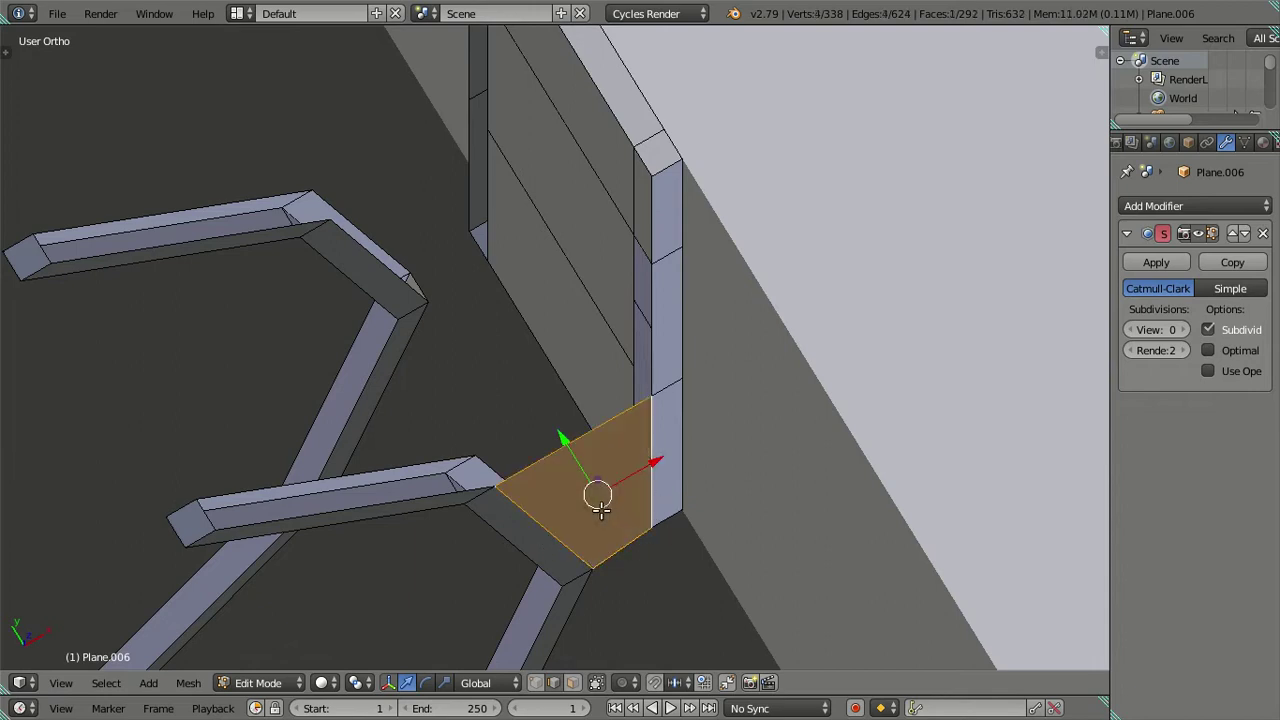
- Fill another face between the new face's lower edge and the bracket edge, then select a bar edge
scroll(540, 504, up, 1)
key(z)
right_click(609, 545)
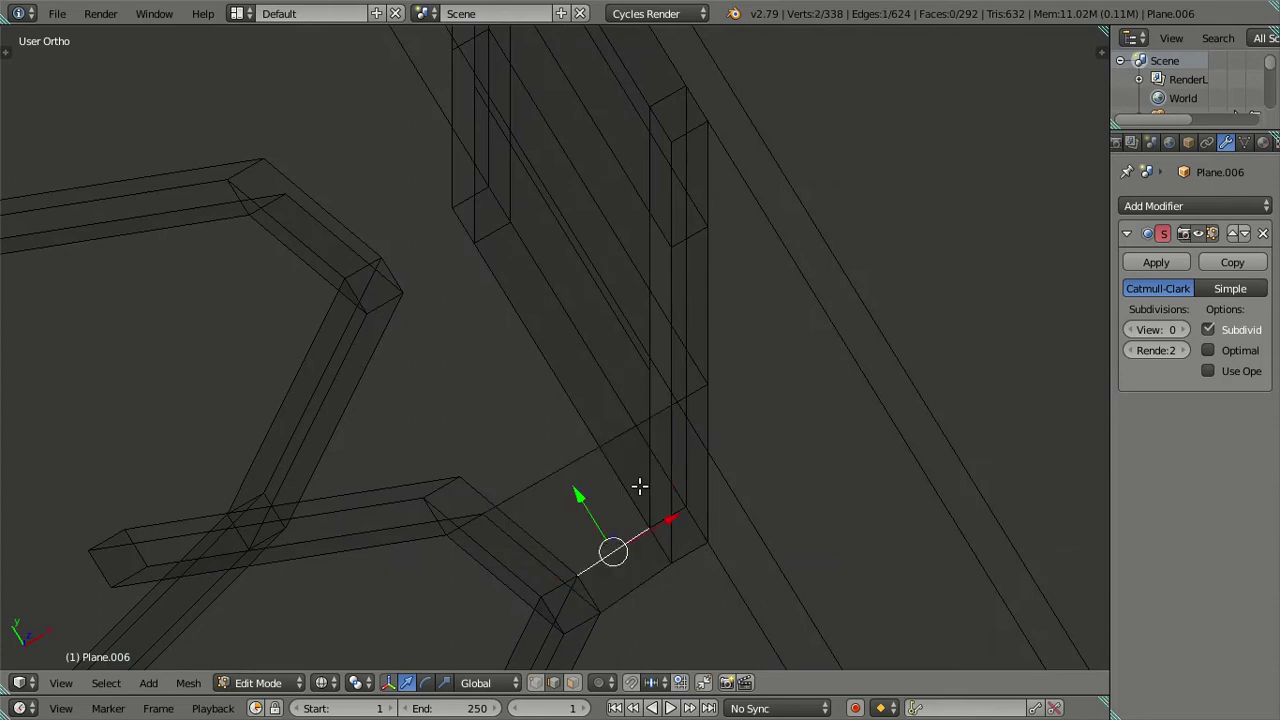
shift+right_click(518, 511)
key(z)
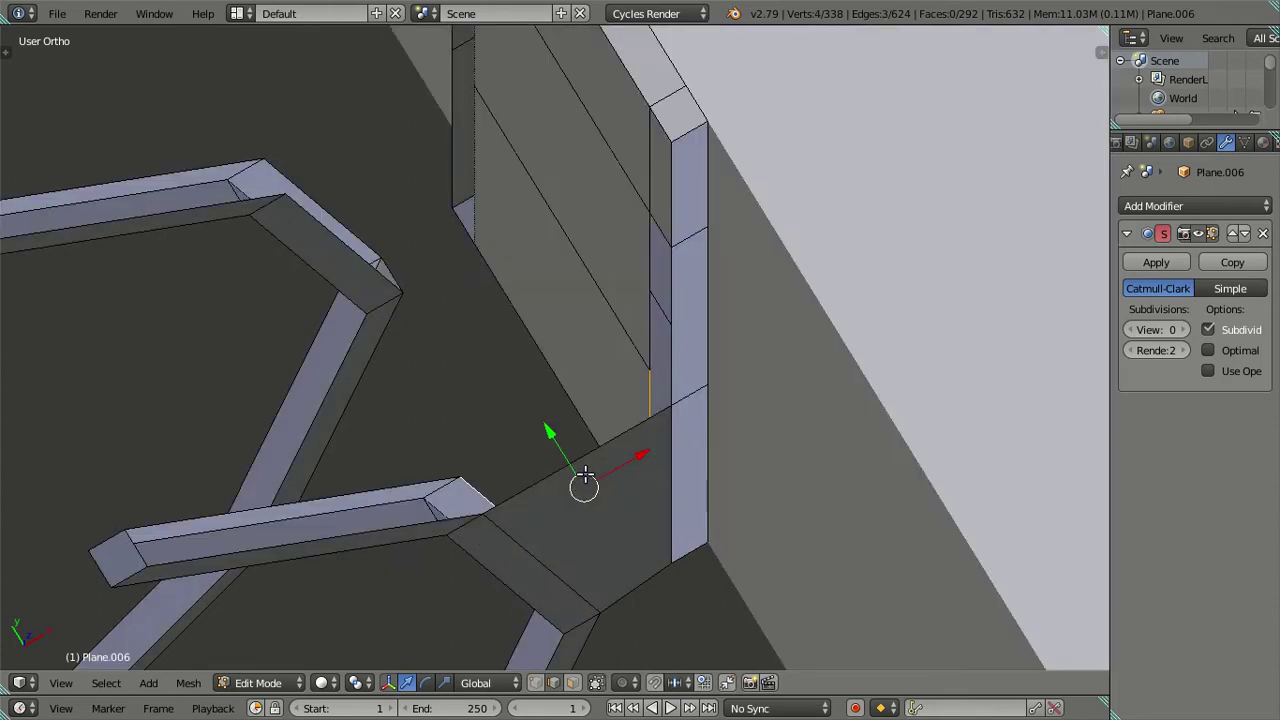
key(f)
middle_drag(466, 461, 476, 403)
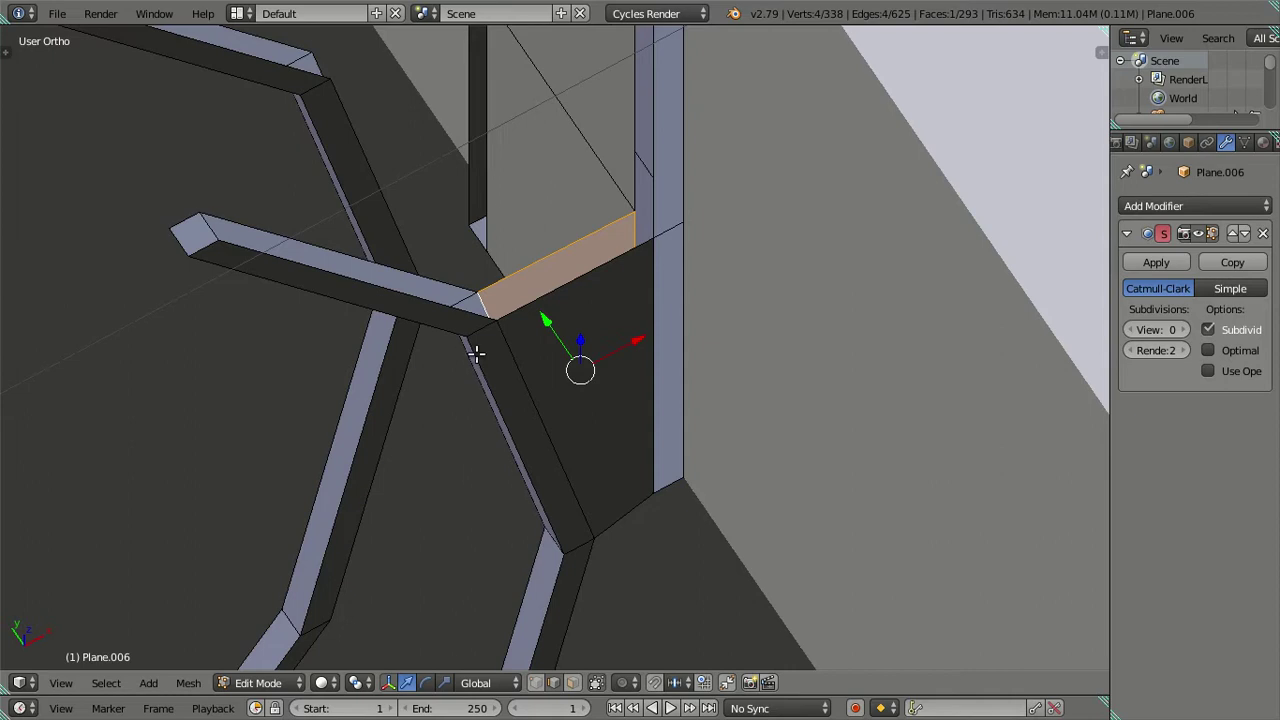
middle_drag(477, 346, 518, 509)
right_click(473, 468)
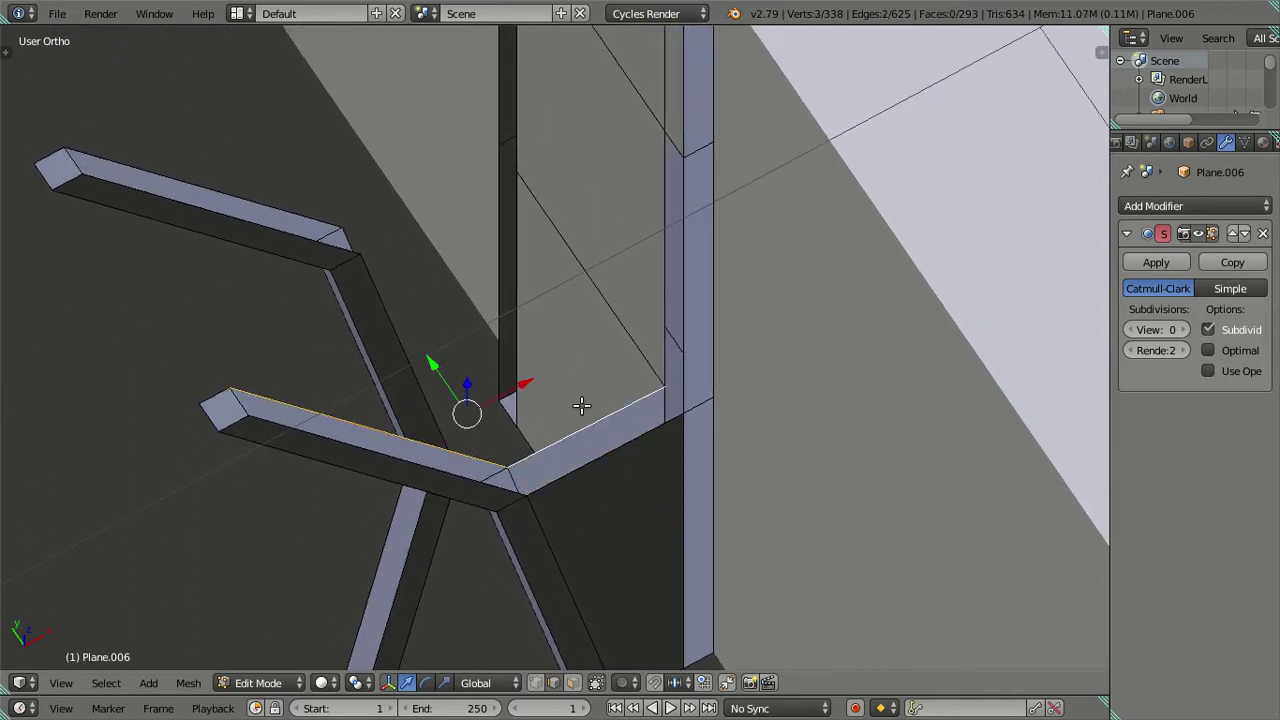
- Fill faces along the plate's front lower edge and corner gap to close the bracket top
key(f)
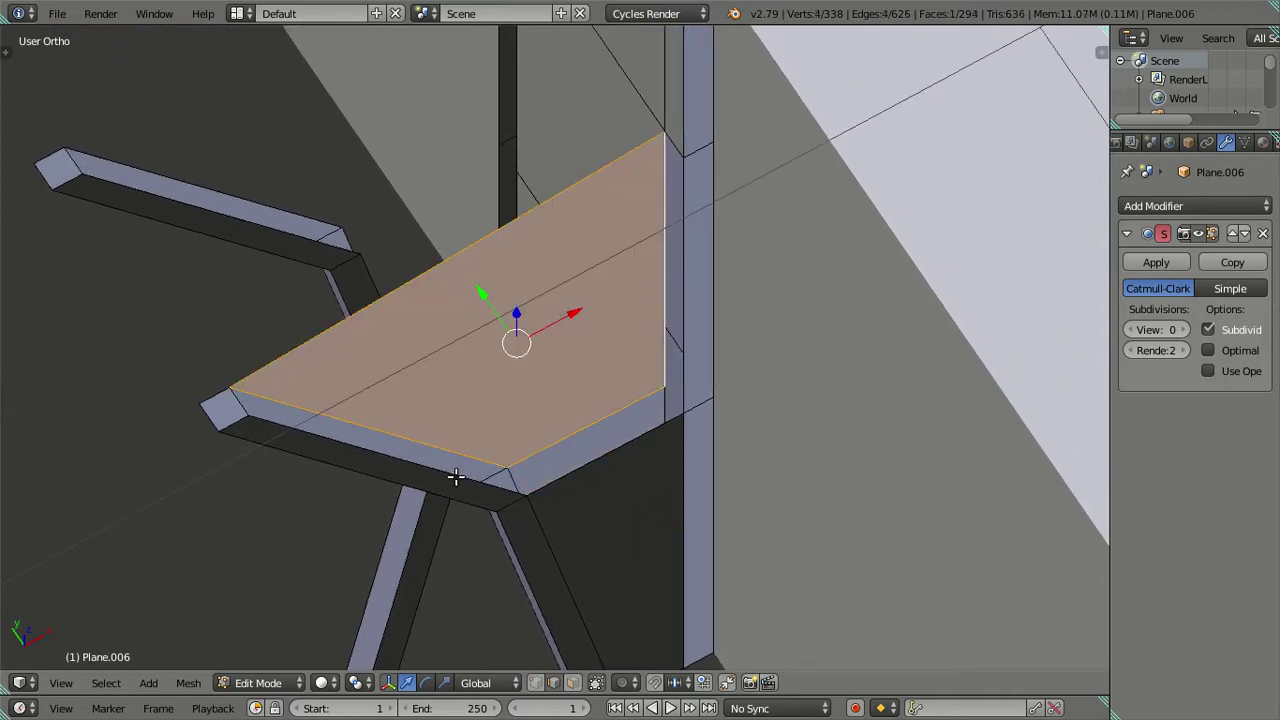
right_click(455, 477)
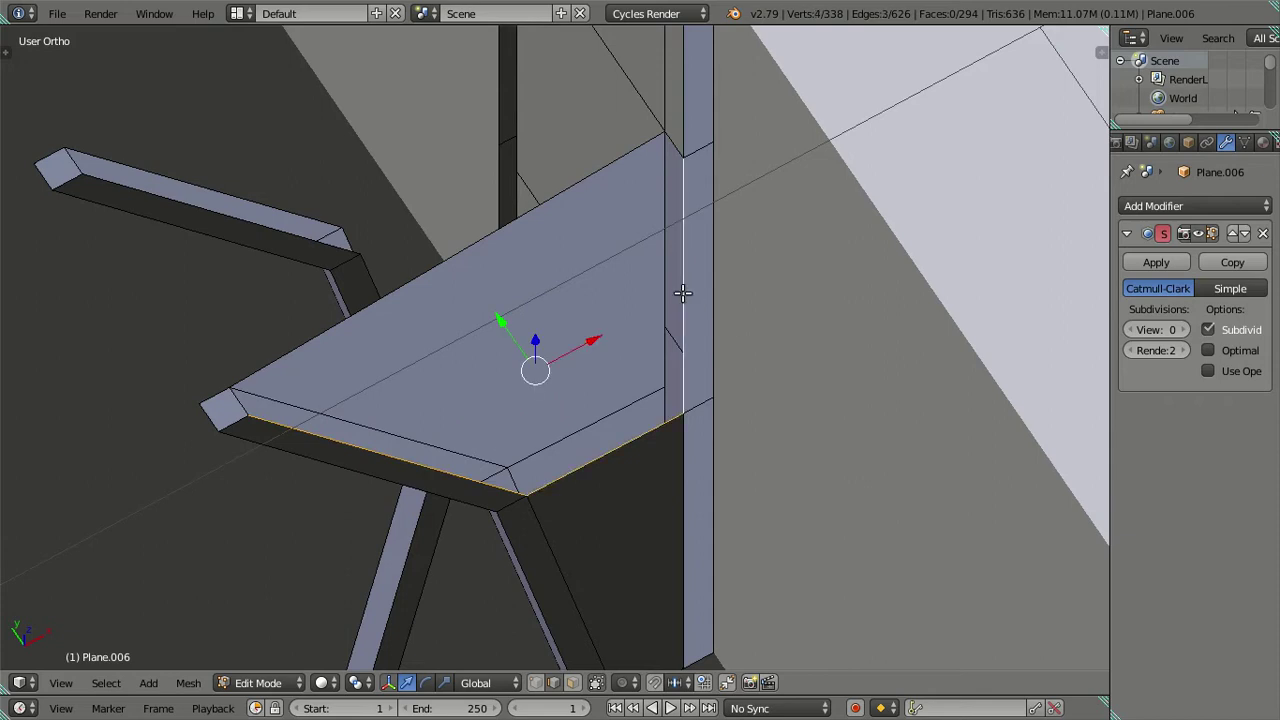
scroll(573, 408, down, 2)
key(f)
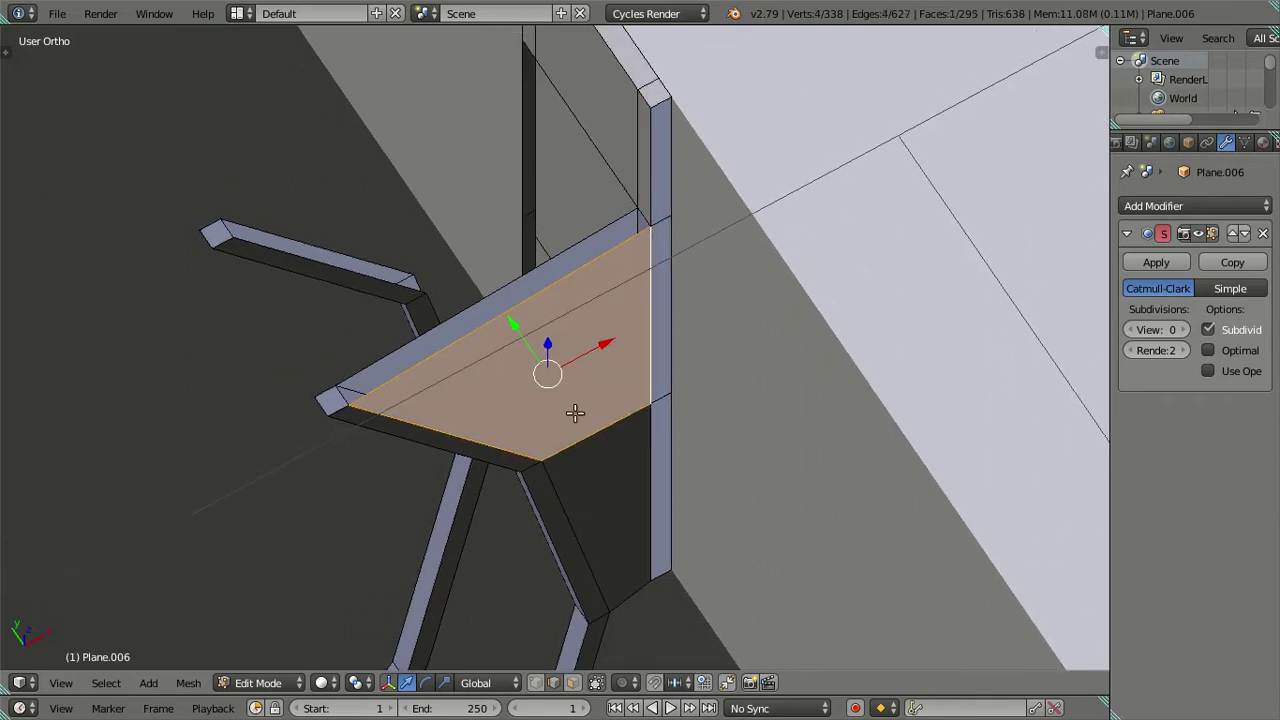
scroll(573, 408, up, 3)
right_click(282, 604)
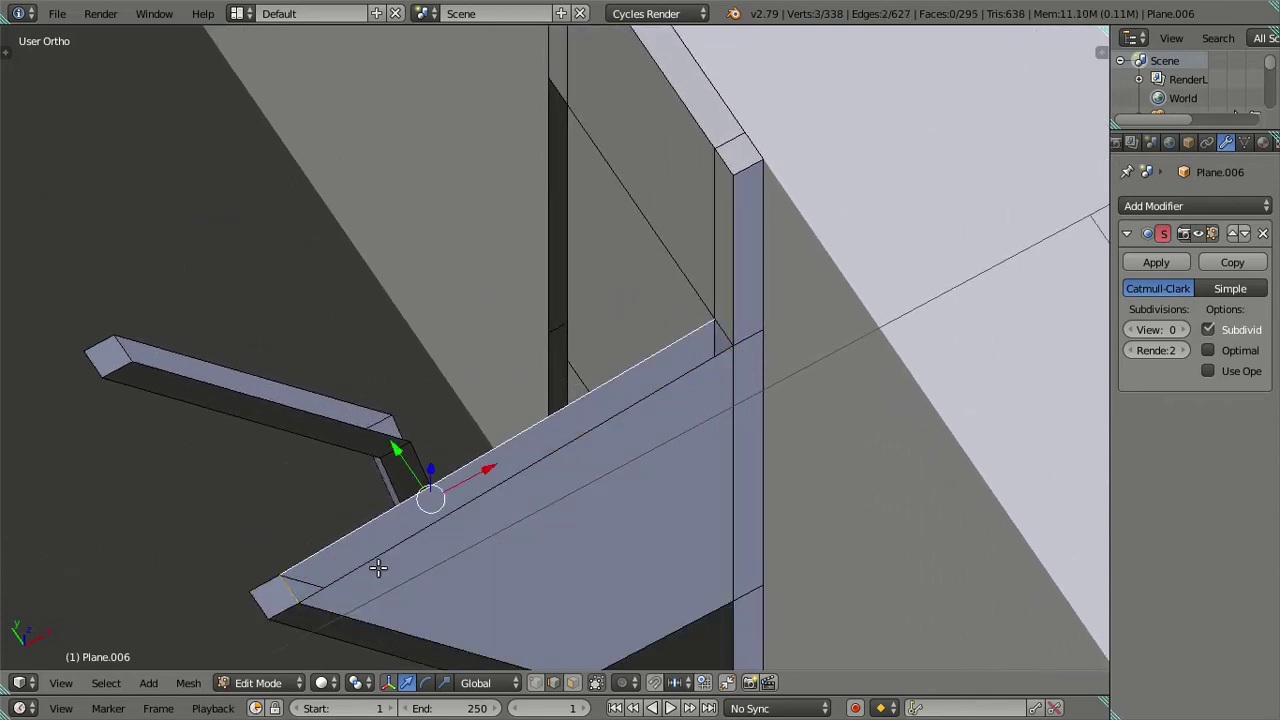
key(f)
mouse_move(580, 408)
middle_down()
mouse_move(664, 286)
mouse_move(552, 204)
middle_up()
key(a)
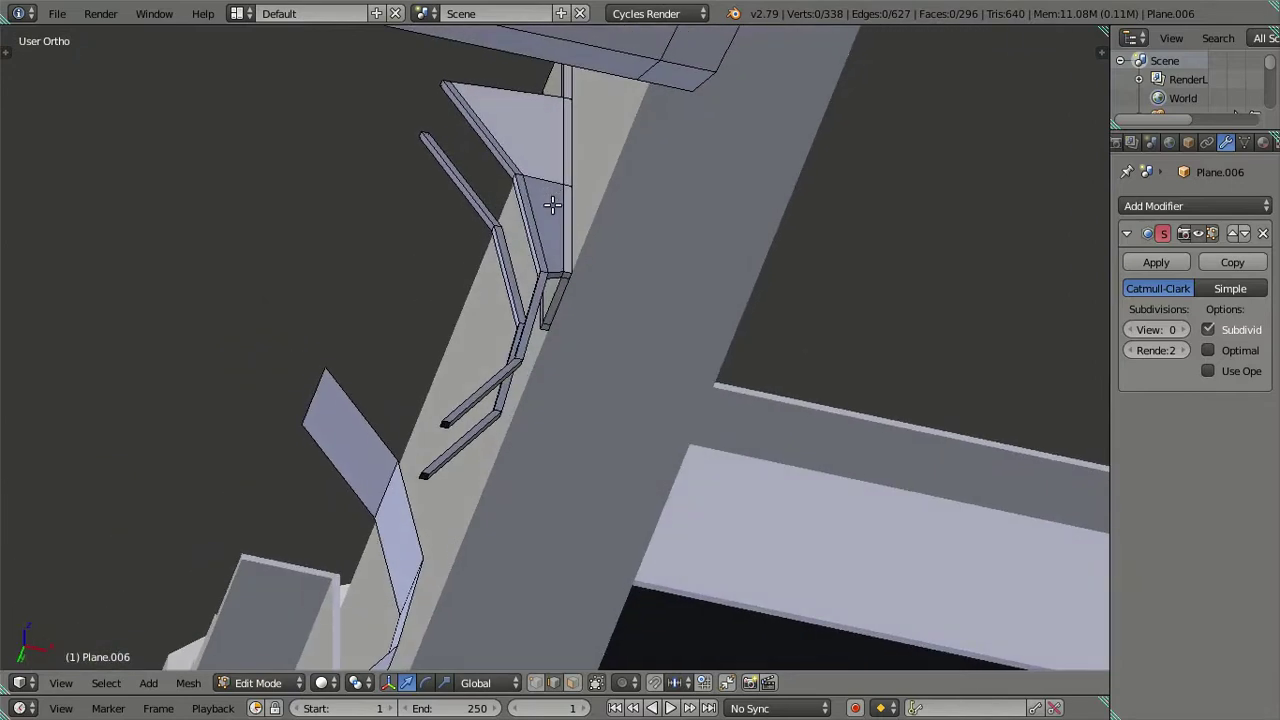
- Select the front face strips of both the right and left bracket arms
scroll(552, 204, up, 3)
scroll(604, 300, up, 2)
mouse_move(641, 366)
middle_down()
mouse_move(720, 380)
mouse_move(711, 366)
mouse_move(680, 381)
middle_up()
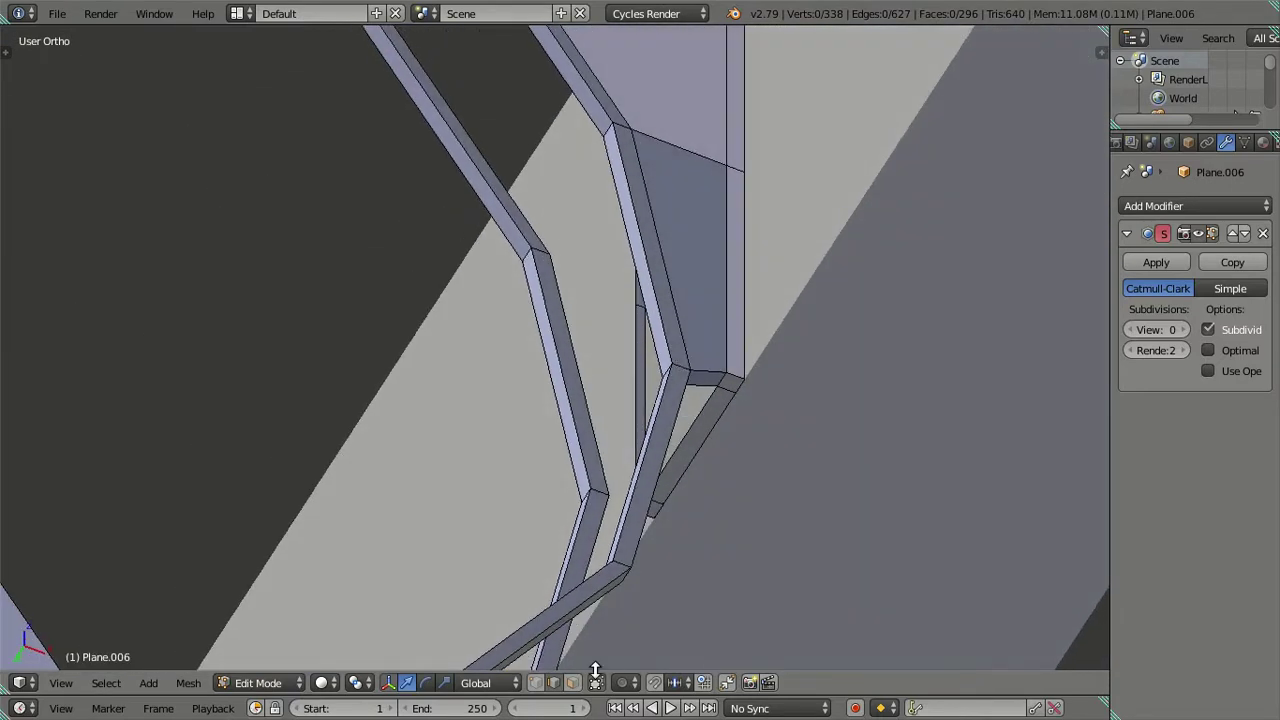
scroll(686, 378, up, 2)
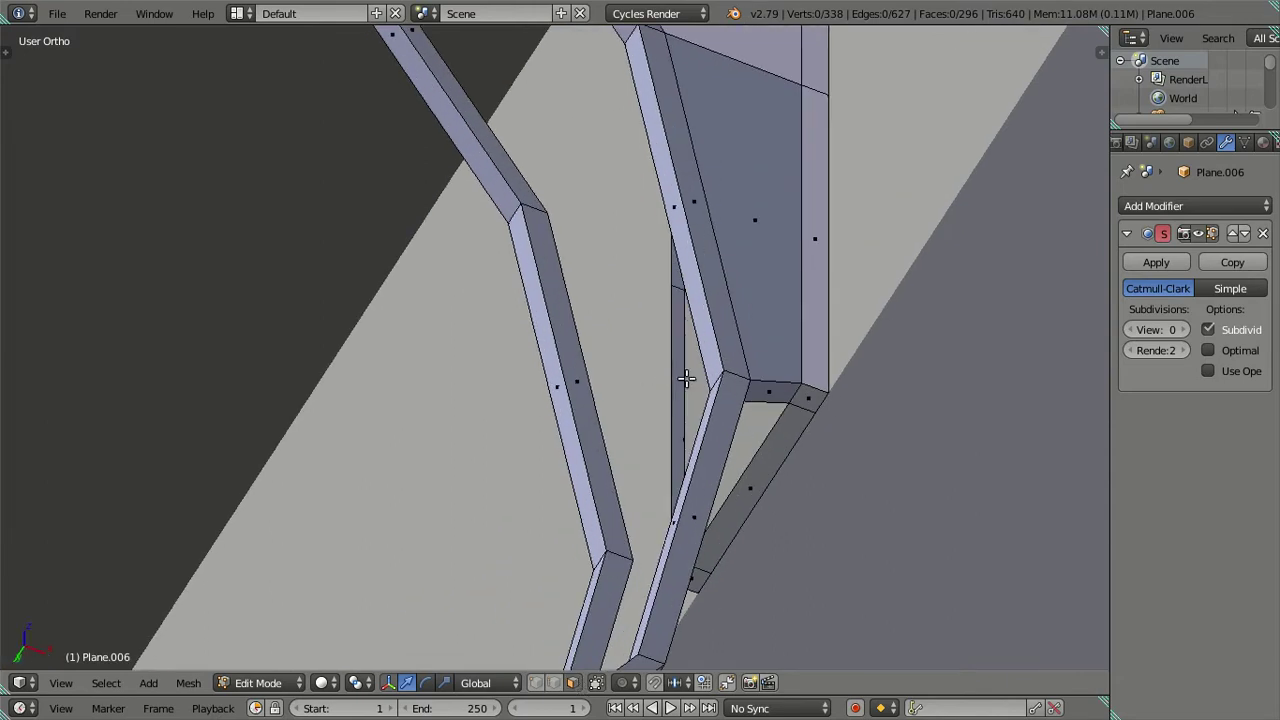
alt+right_click(737, 369)
alt+shift+right_click(619, 547)
alt+shift+right_click(775, 363)
mouse_move(775, 363)
middle_down()
mouse_move(749, 254)
mouse_move(835, 255)
mouse_move(669, 346)
mouse_move(897, 331)
mouse_move(584, 334)
middle_up()
- Flip the normals of the selected arm faces and clear the selection
key(ctrl+f)
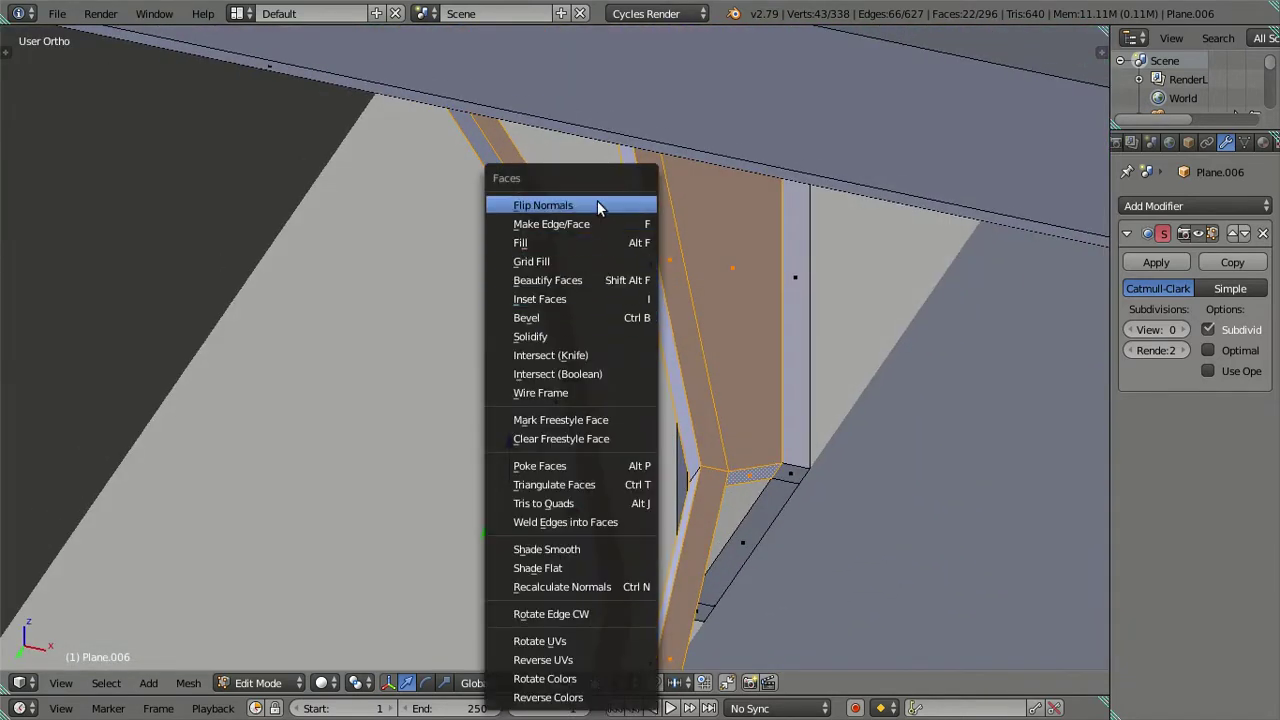
click(597, 205)
mouse_move(600, 200)
middle_down()
mouse_move(674, 354)
mouse_move(623, 195)
mouse_move(600, 490)
mouse_move(530, 463)
mouse_move(810, 341)
mouse_move(729, 306)
mouse_move(697, 329)
mouse_move(1046, 217)
mouse_move(342, 372)
mouse_move(86, 277)
mouse_move(229, 266)
mouse_move(671, 420)
mouse_move(760, 436)
mouse_move(720, 346)
mouse_move(766, 337)
mouse_move(640, 317)
mouse_move(611, 290)
mouse_move(583, 151)
mouse_move(500, 406)
mouse_move(863, 346)
mouse_move(779, 275)
mouse_move(831, 171)
mouse_move(937, 169)
mouse_move(866, 61)
mouse_move(577, 386)
mouse_move(551, 240)
mouse_move(349, 306)
mouse_move(577, 423)
mouse_move(614, 474)
mouse_move(455, 435)
mouse_move(429, 443)
middle_up()
key(a)
- Check the linked mesh selection, deselect all, and switch to Edge select mode
key(l)
mouse_move(554, 517)
middle_down()
mouse_move(560, 378)
mouse_move(709, 571)
mouse_move(594, 437)
mouse_move(884, 366)
mouse_move(686, 357)
mouse_move(700, 338)
mouse_move(666, 491)
mouse_move(677, 423)
mouse_move(660, 431)
mouse_move(657, 351)
mouse_move(646, 456)
mouse_move(559, 400)
mouse_move(677, 477)
mouse_move(731, 471)
mouse_move(460, 500)
mouse_move(330, 472)
middle_up()
key(a)
scroll(676, 368, up, 3)
scroll(700, 365, down, 3)
key(ctrl+Tab)
click(631, 418)
- Fill the open gaps between the bracket panel edges with four new faces
scroll(330, 472, up, 1)
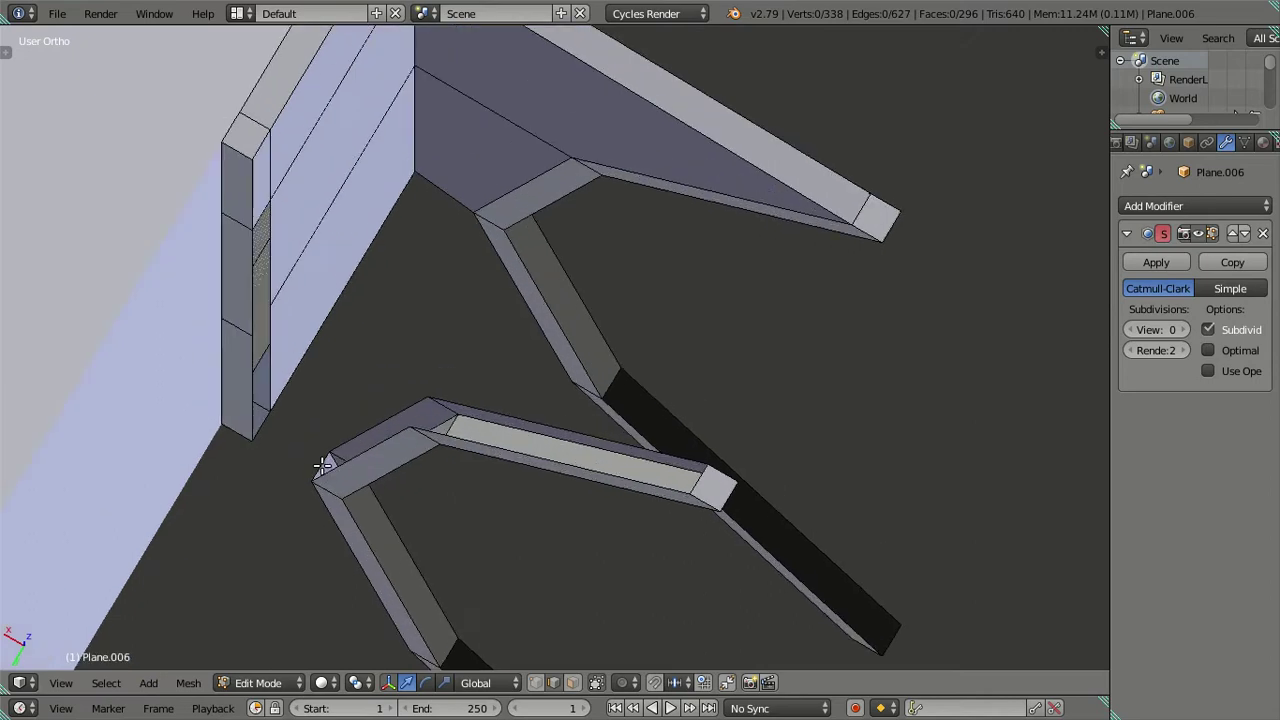
scroll(326, 470, up, 2)
scroll(440, 400, up, 1)
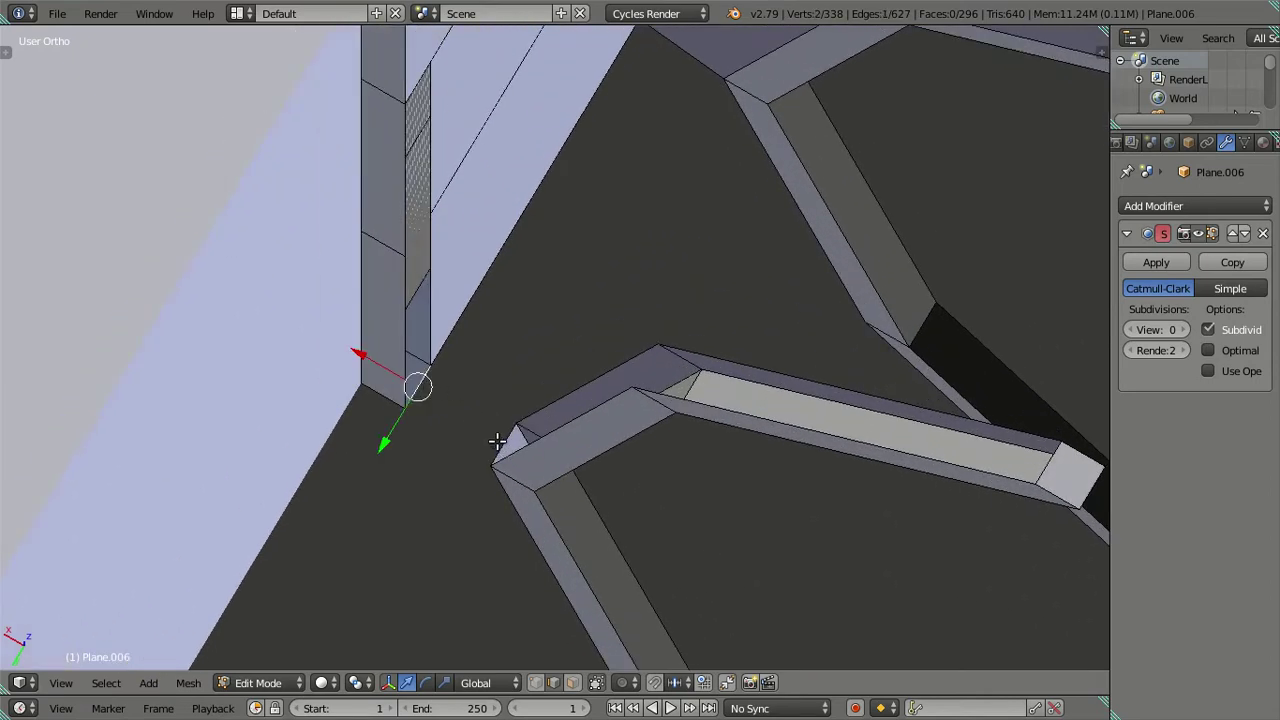
click(428, 326)
shift+click(510, 402)
key(f)
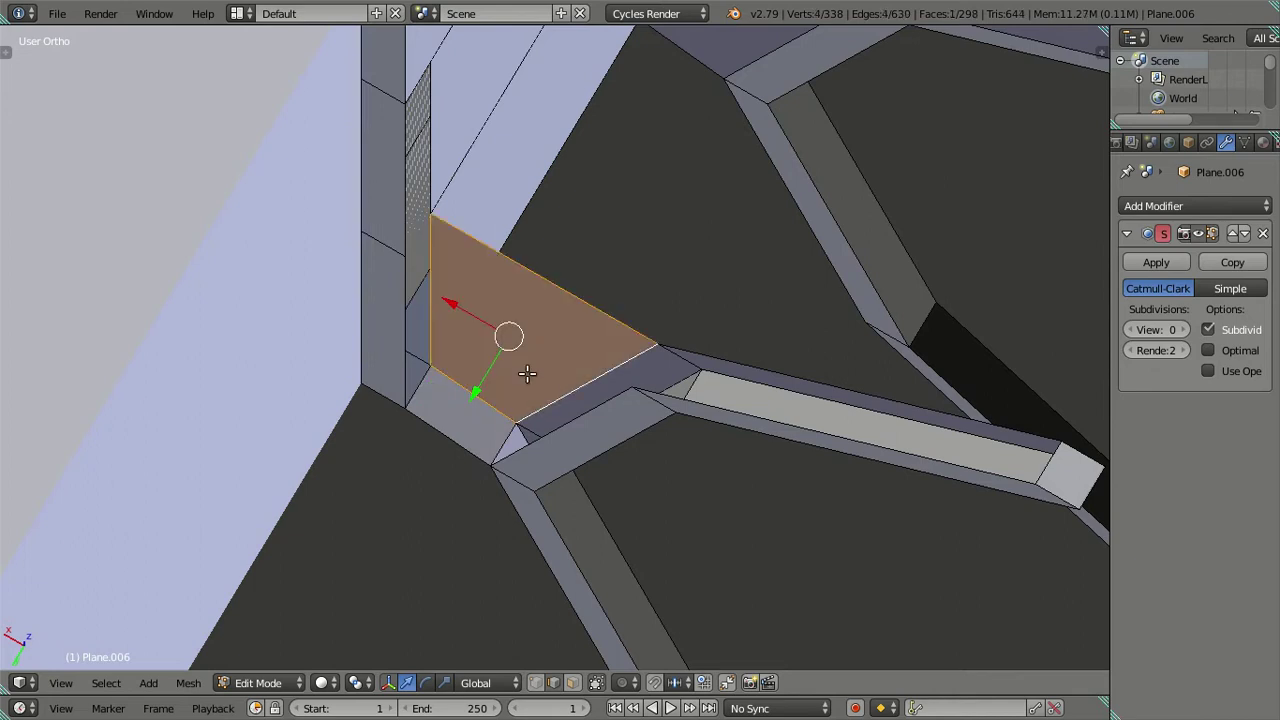
middle_drag(526, 374, 488, 249)
right_click(566, 415)
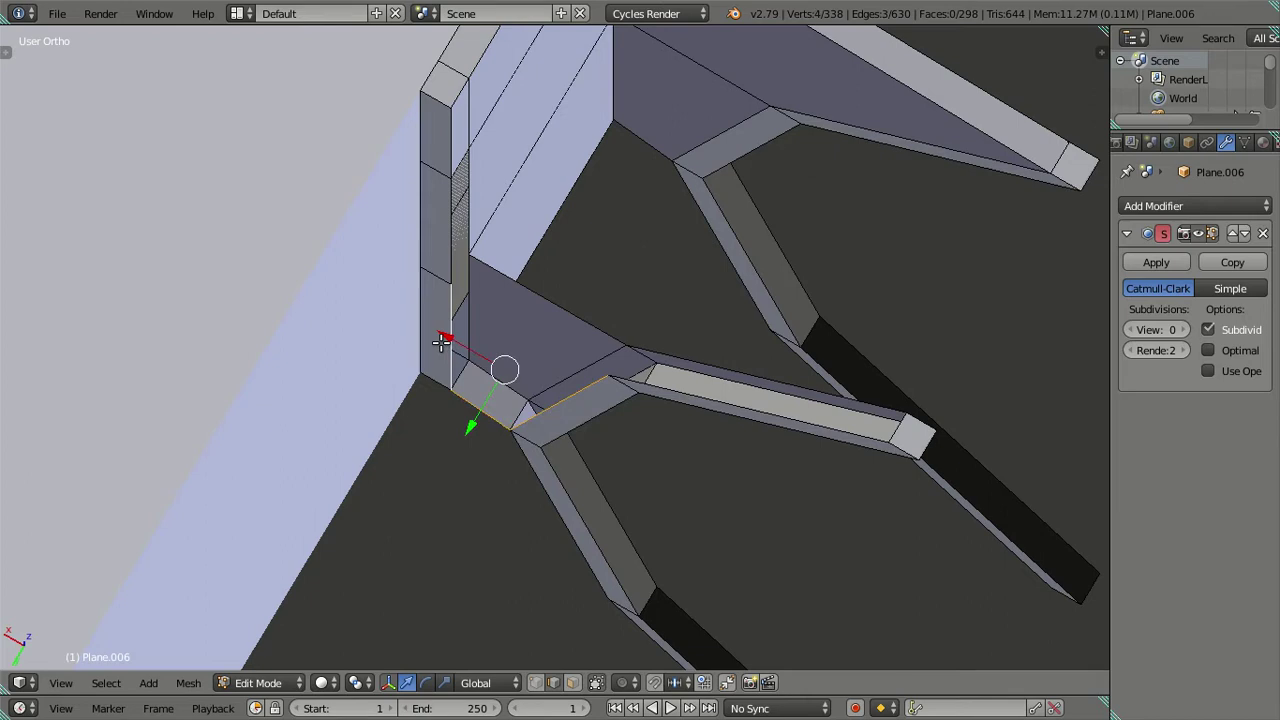
key(f)
right_click(474, 211)
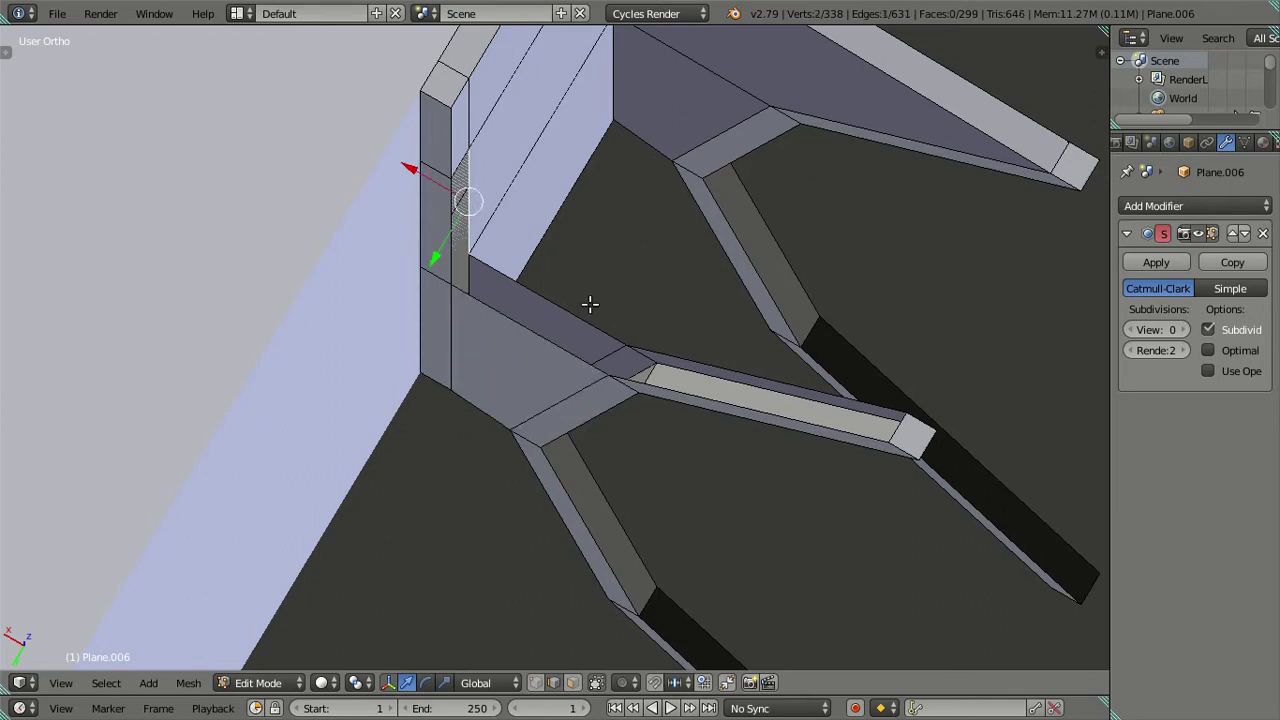
middle_drag(655, 339, 641, 409)
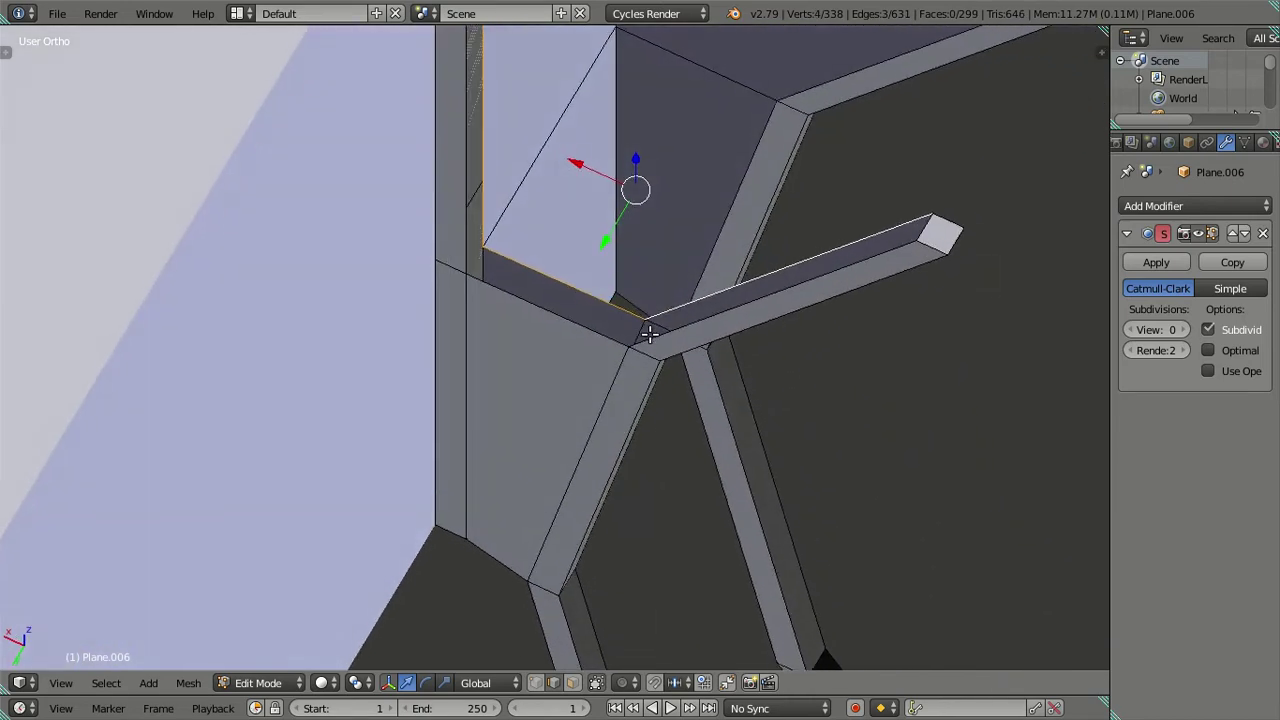
key(f)
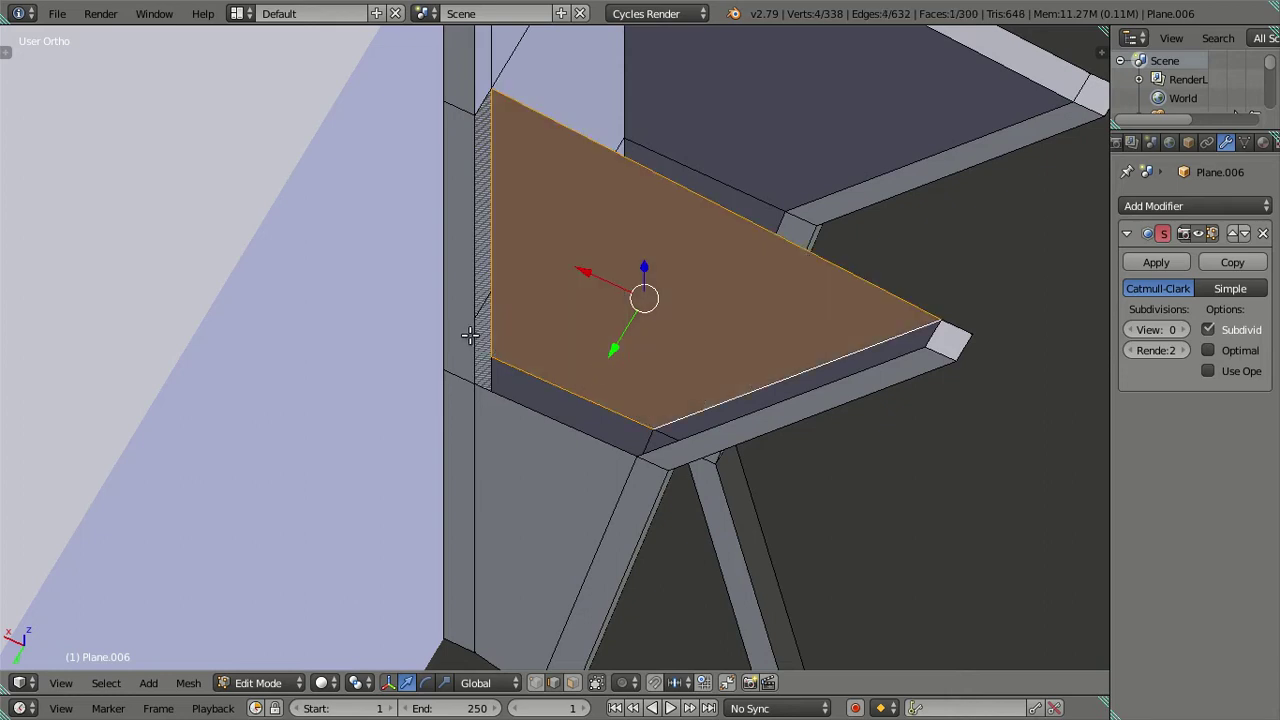
right_click(470, 335)
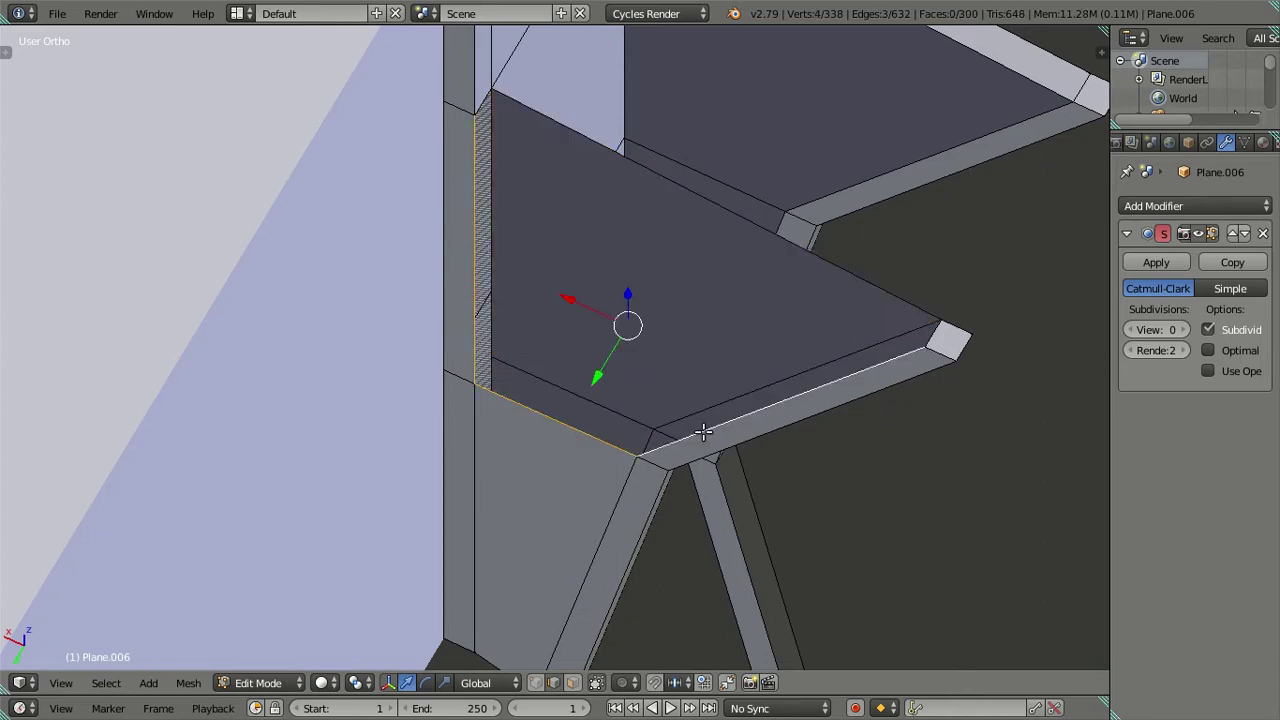
scroll(703, 432, down, 3)
key(f)
- Deselect all and orbit and zoom to inspect the panel joints against the wall
key(a)
middle_drag(766, 437, 646, 313)
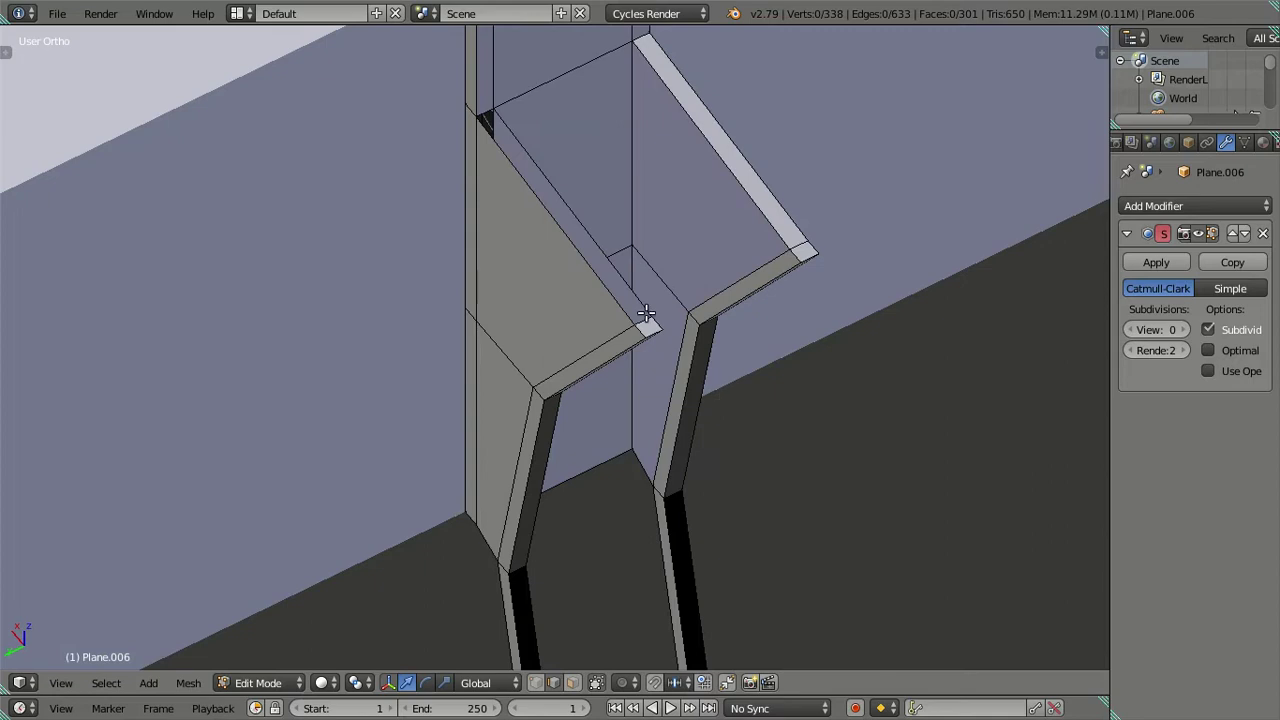
scroll(591, 394, up, 2)
scroll(559, 306, up, 1)
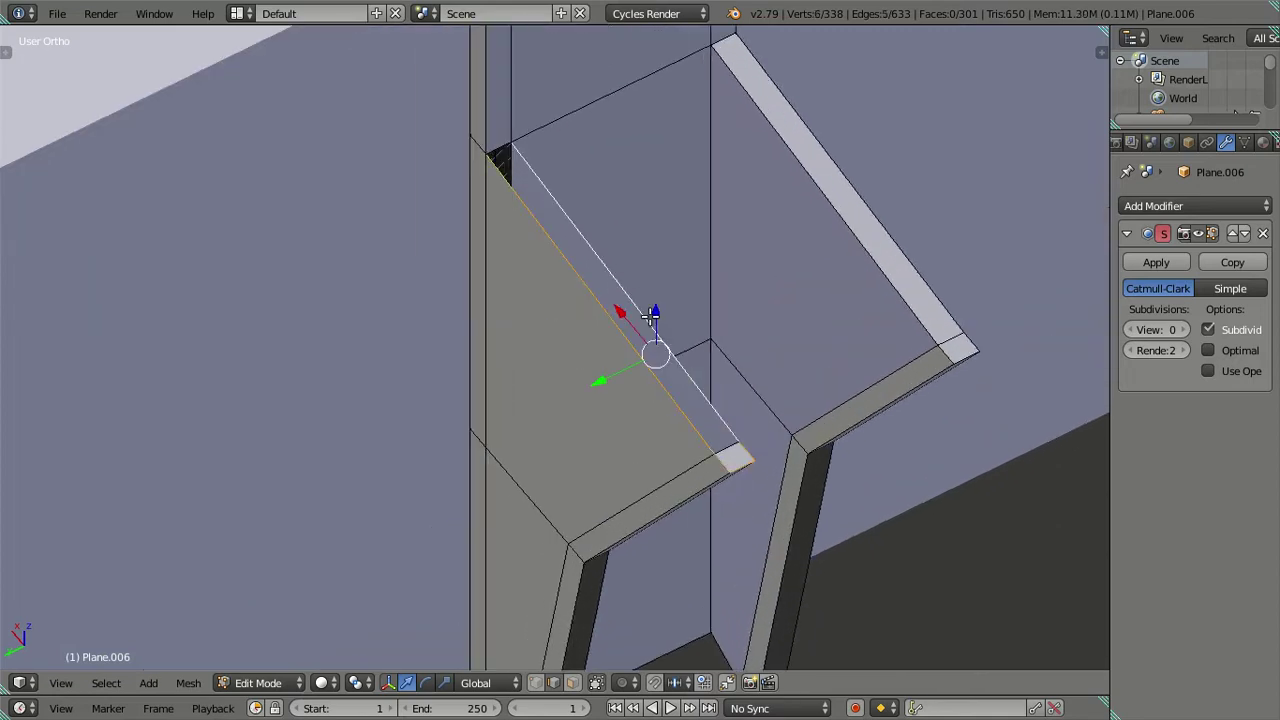
scroll(651, 315, up, 2)
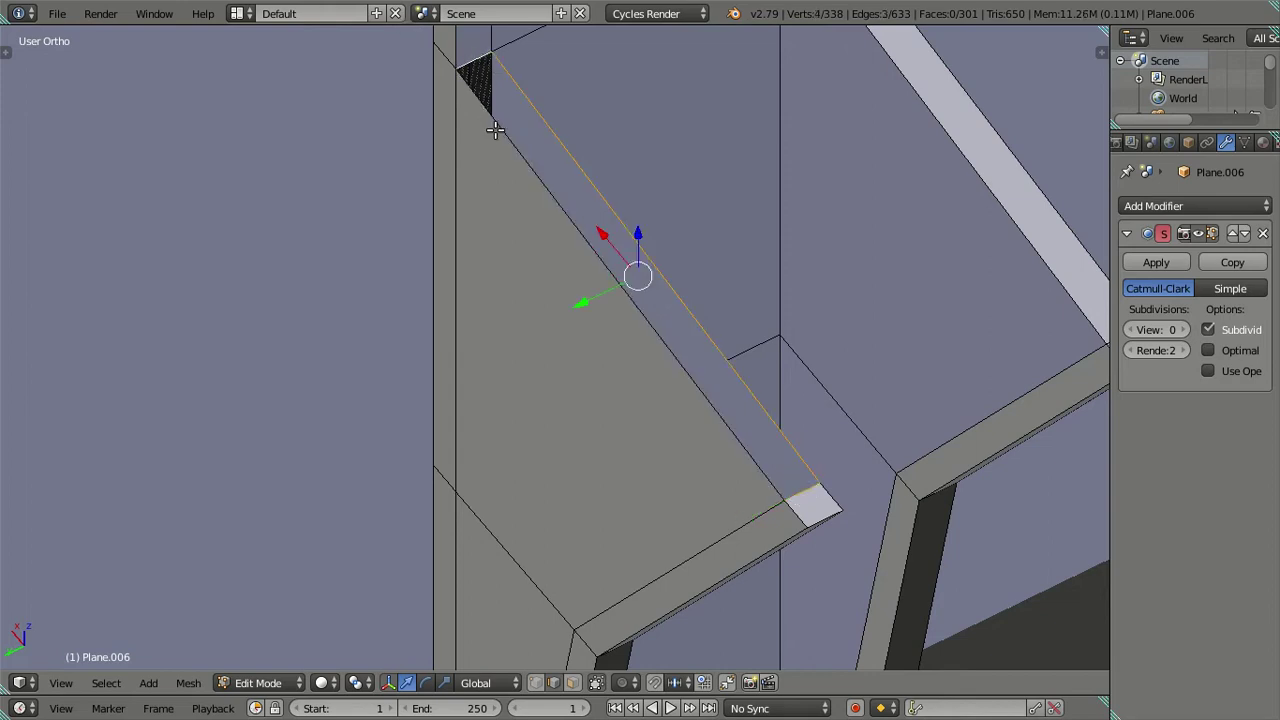
mouse_move(673, 209)
middle_down()
mouse_move(686, 240)
mouse_move(640, 349)
mouse_move(643, 335)
mouse_move(680, 403)
mouse_move(651, 363)
mouse_move(574, 437)
mouse_move(523, 231)
mouse_move(524, 173)
middle_up()
key(a)
scroll(645, 334, down, 3)
scroll(471, 229, up, 3)
middle_drag(471, 229, 623, 449)
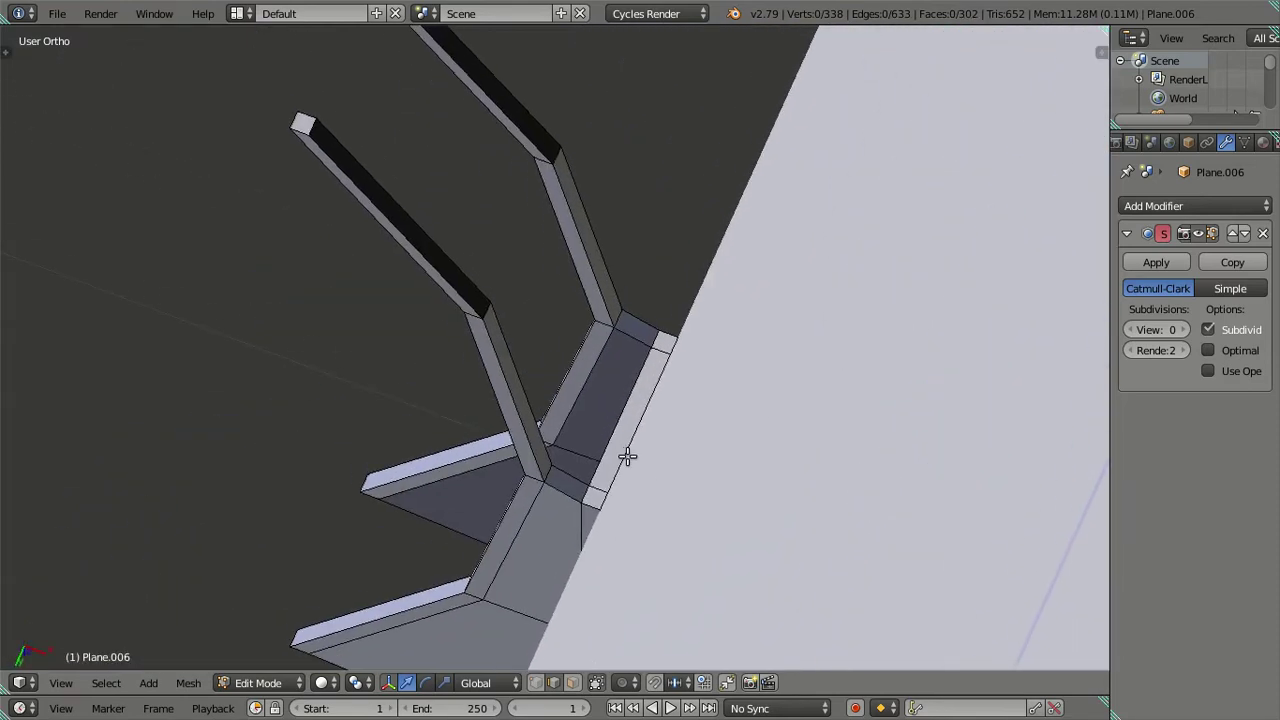
scroll(623, 449, up, 2)
mouse_move(617, 508)
middle_down()
mouse_move(586, 457)
mouse_move(606, 514)
mouse_move(635, 452)
mouse_move(766, 469)
mouse_move(797, 377)
mouse_move(731, 337)
mouse_move(680, 383)
mouse_move(871, 466)
mouse_move(1037, 457)
mouse_move(754, 411)
mouse_move(583, 531)
mouse_move(529, 623)
mouse_move(491, 623)
mouse_move(443, 583)
mouse_move(376, 607)
mouse_move(329, 646)
mouse_move(406, 596)
middle_up()
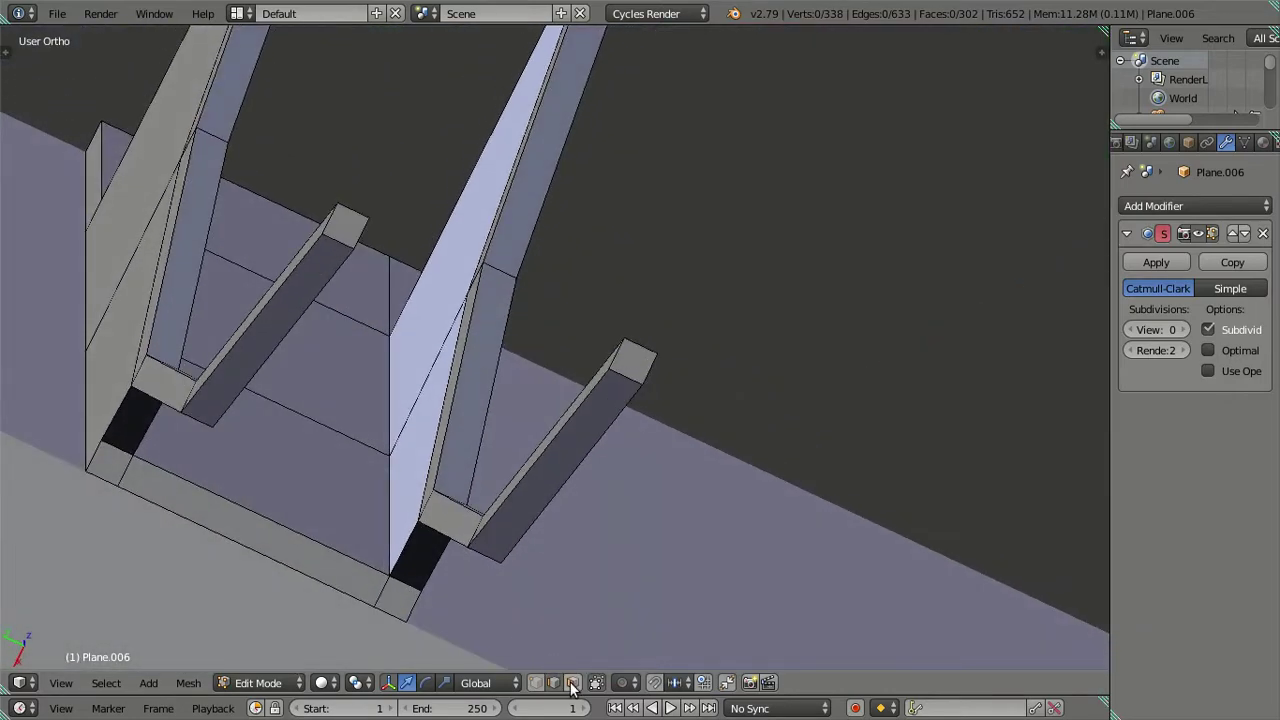
- Flip the normals of two bracket leg faces and check the shading in Object Mode
right_click(414, 470)
shift+right_click(426, 323)
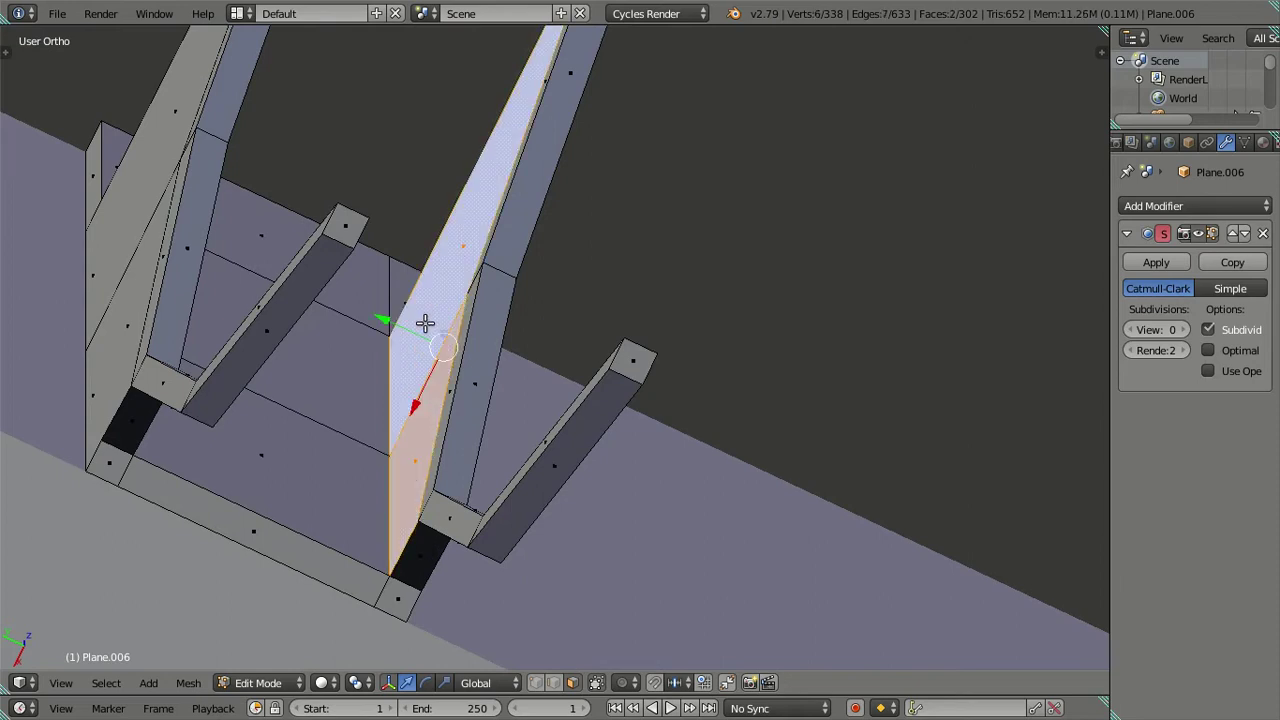
key(KP_Decimal)
mouse_move(653, 413)
middle_down()
mouse_move(546, 591)
mouse_move(559, 561)
middle_up()
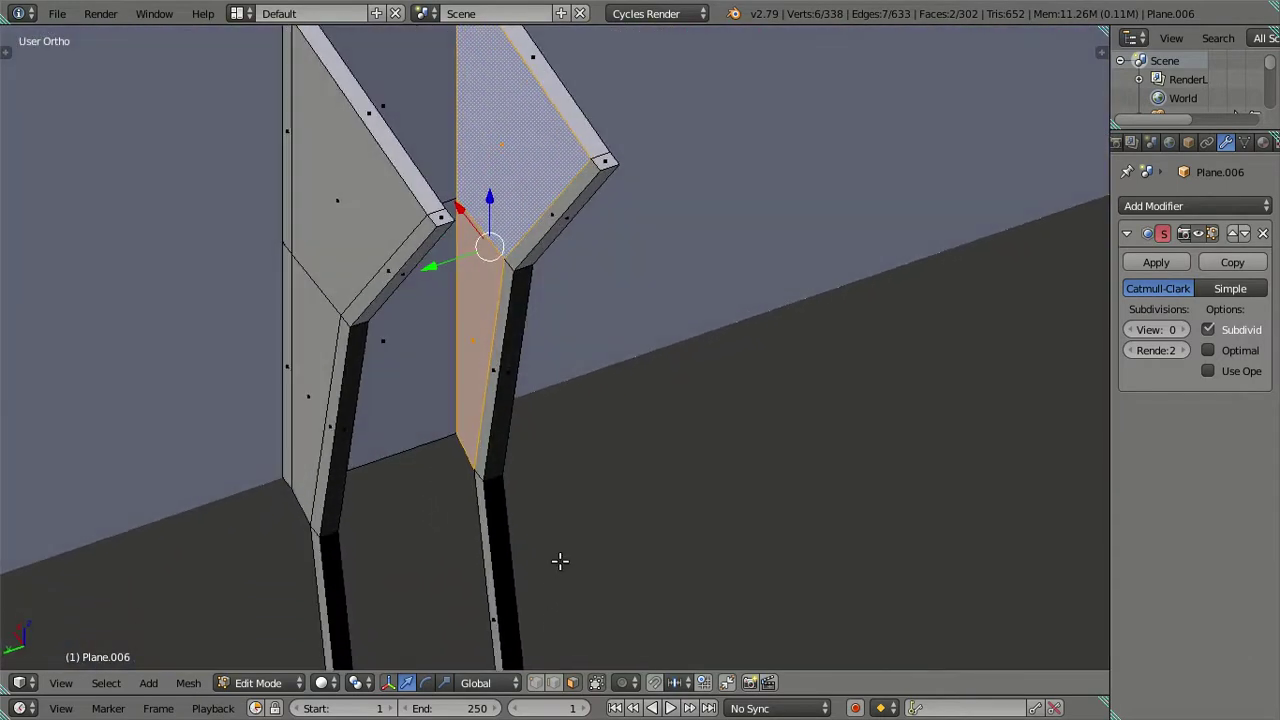
key(ctrl+f)
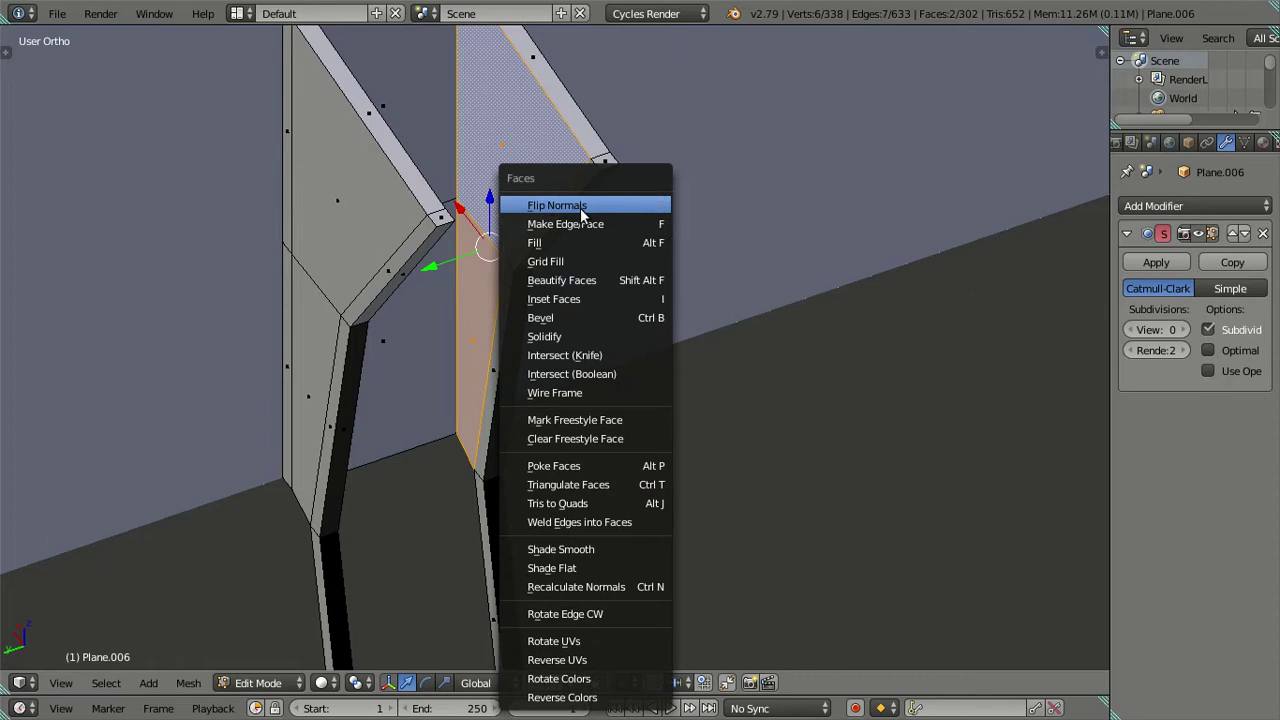
click(581, 214)
key(Tab)
scroll(620, 385, up, 5)
mouse_move(584, 400)
middle_down()
mouse_move(660, 443)
mouse_move(688, 391)
mouse_move(526, 480)
mouse_move(470, 437)
mouse_move(466, 106)
mouse_move(471, 654)
mouse_move(470, 578)
mouse_move(452, 620)
middle_up()
- Select both whole legs as linked geometry, flip their normals, and recheck in Object Mode
key(Tab)
mouse_move(491, 506)
middle_down()
mouse_move(586, 469)
mouse_move(591, 482)
mouse_move(557, 397)
mouse_move(557, 451)
mouse_move(625, 531)
middle_up()
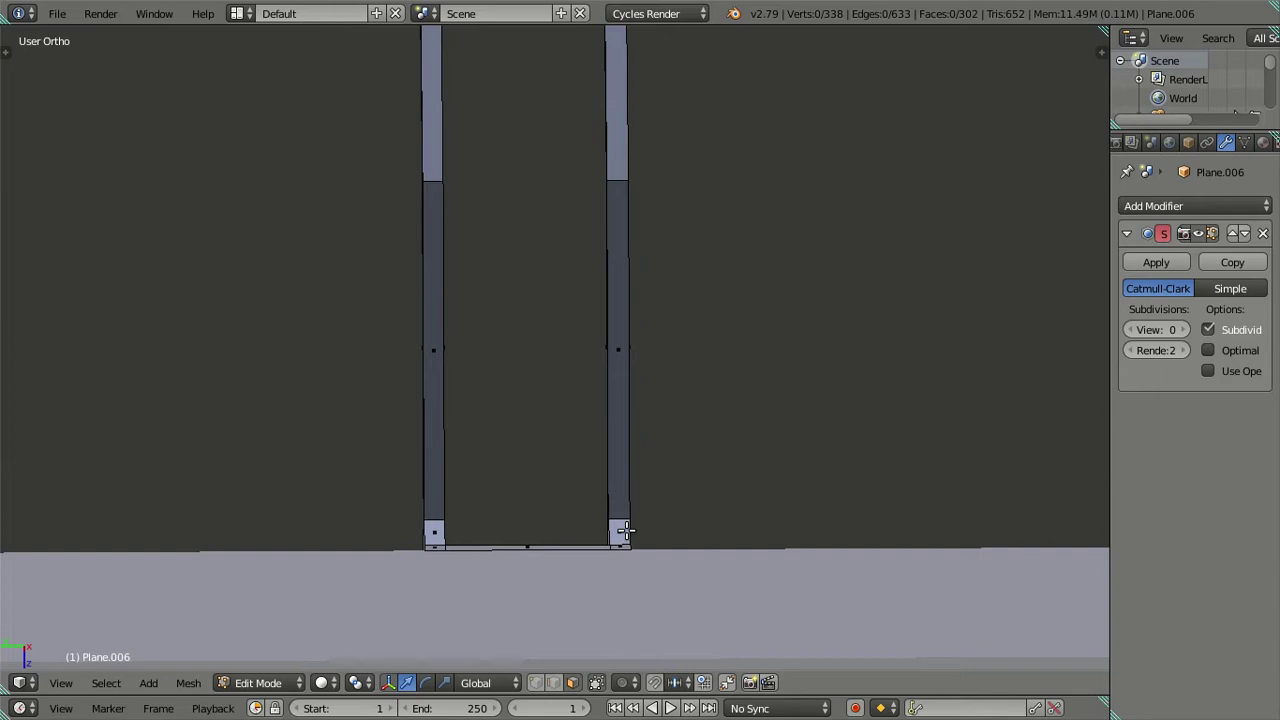
middle_drag(621, 256, 659, 443)
key(ctrl+l)
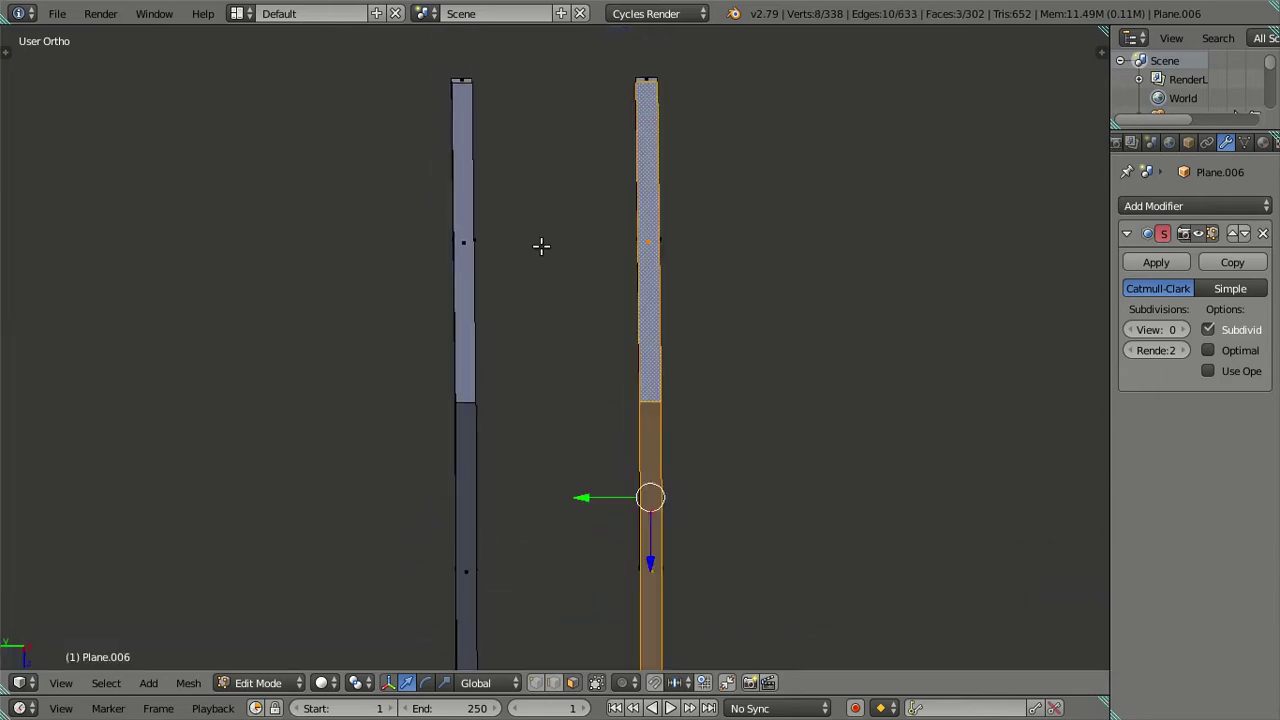
shift+click(460, 251)
shift+middle_drag(551, 514, 546, 488)
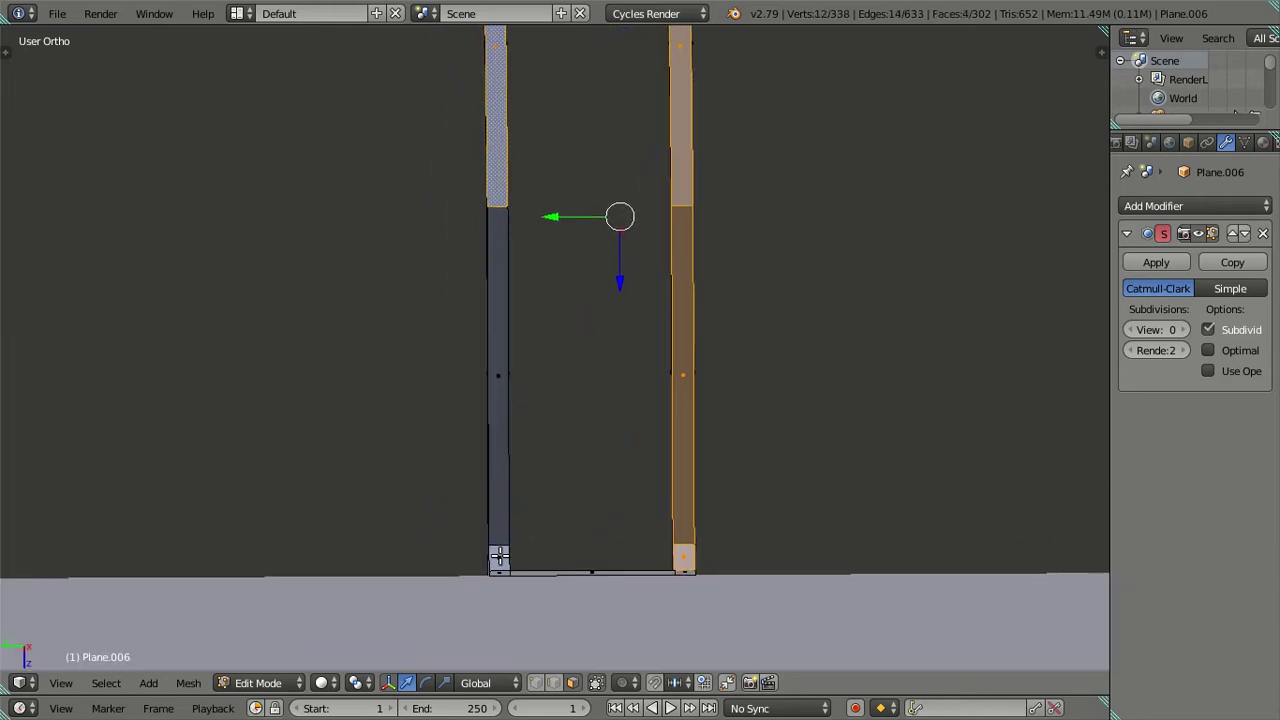
key(ctrl+l)
key(ctrl+f)
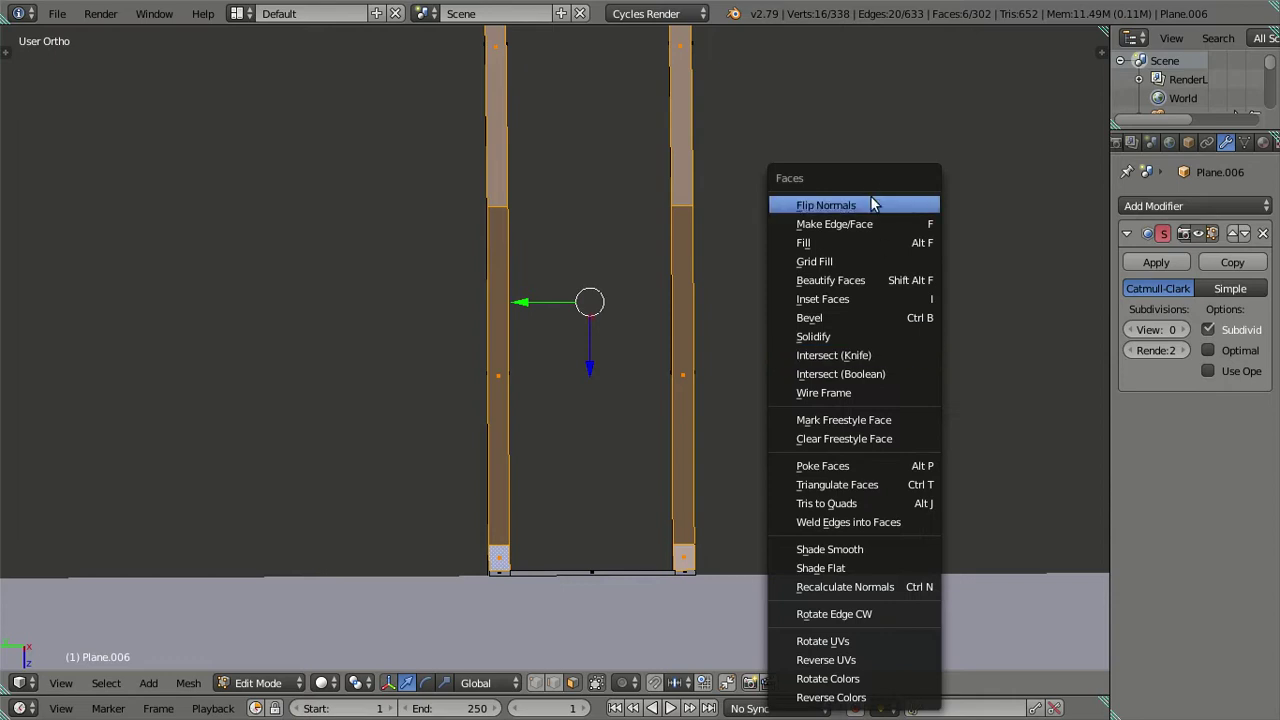
click(826, 205)
key(a)
scroll(557, 351, down, 3)
key(Tab)
key(Tab)
mouse_move(574, 237)
middle_down()
mouse_move(886, 474)
mouse_move(1088, 580)
mouse_move(308, 627)
mouse_move(286, 514)
mouse_move(586, 334)
mouse_move(774, 349)
mouse_move(690, 306)
mouse_move(534, 329)
mouse_move(551, 317)
mouse_move(568, 253)
mouse_move(428, 317)
mouse_move(471, 354)
mouse_move(463, 389)
mouse_move(434, 331)
mouse_move(451, 291)
mouse_move(349, 391)
mouse_move(446, 206)
mouse_move(424, 260)
mouse_move(538, 351)
middle_up()
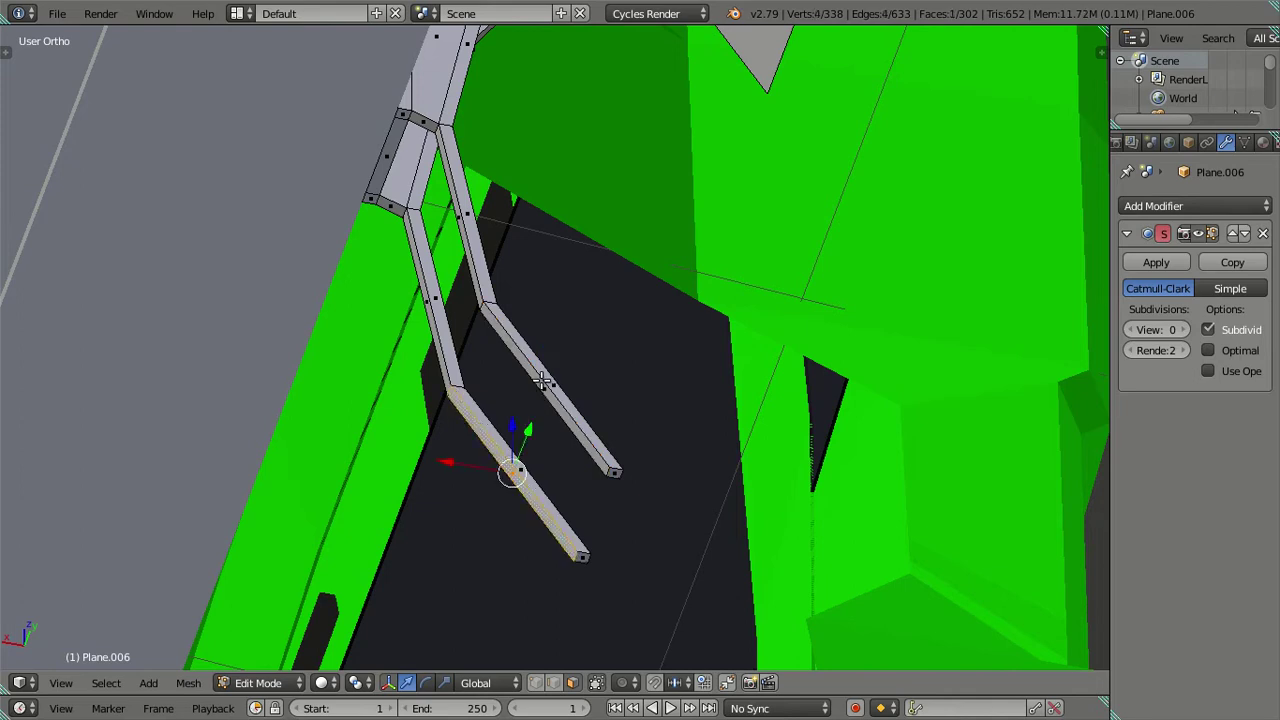
- Add a centred loop cut across both legs and widen their lower edges along X into planks
middle_drag(720, 414, 702, 432)
key(ctrl+r)
click(513, 453)
right_click(513, 453)
key(g)
key(x)
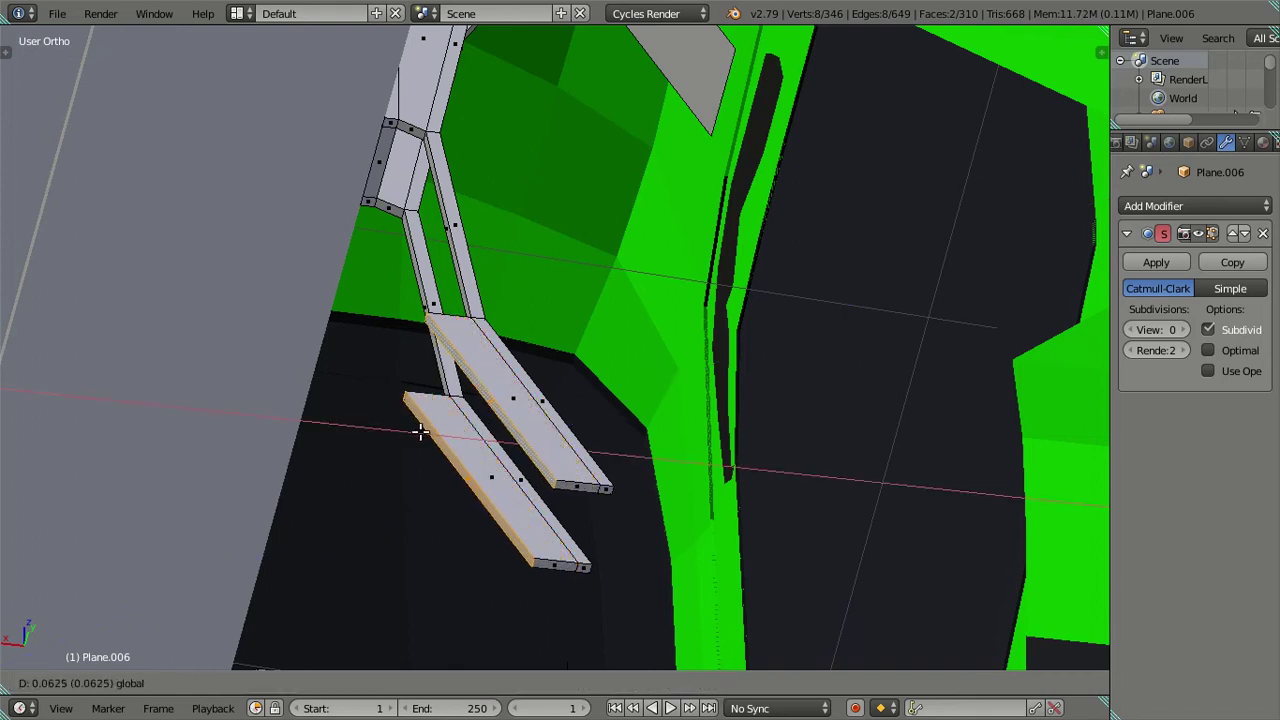
click(420, 432)
mouse_move(420, 432)
middle_down()
mouse_move(473, 424)
mouse_move(462, 428)
mouse_move(468, 411)
middle_up()
scroll(473, 424, up, 4)
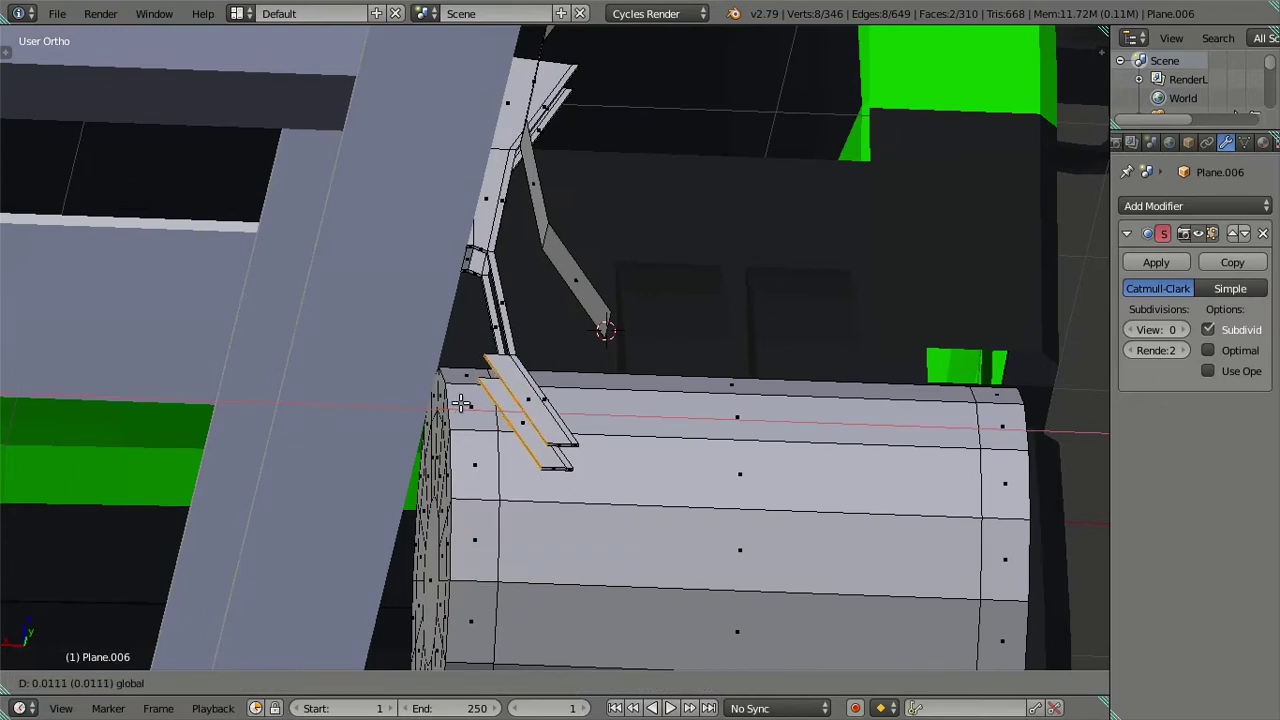
click(466, 402)
scroll(445, 337, up, 3)
- Select the bracket's strut faces from several angles
mouse_move(445, 337)
middle_down()
mouse_move(455, 288)
mouse_move(553, 401)
middle_up()
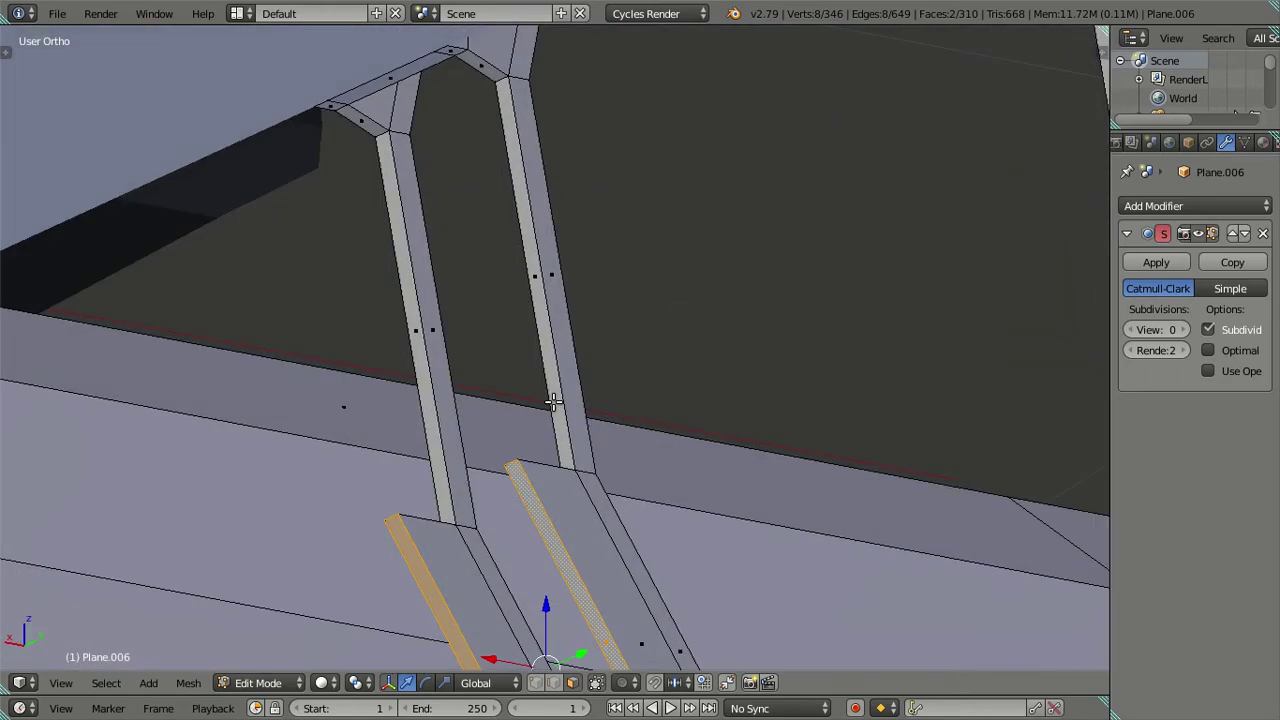
right_click(418, 350)
shift+right_click(534, 295)
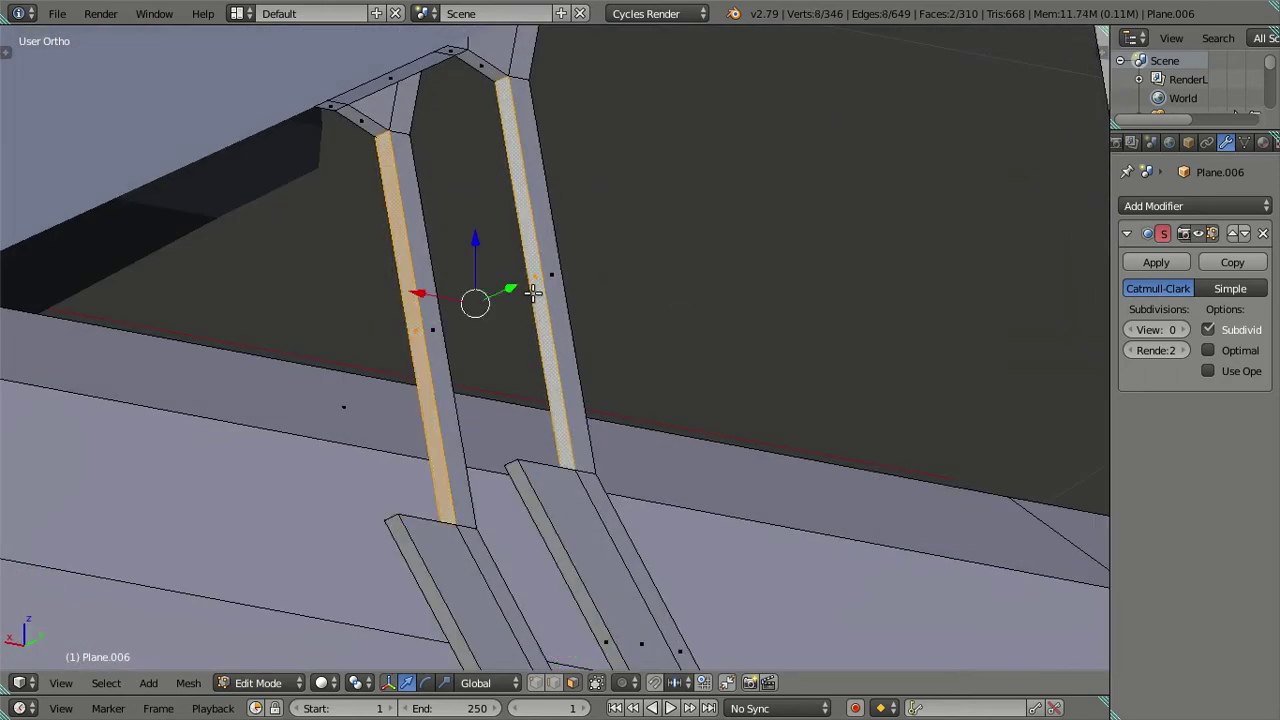
shift+right_click(486, 105)
mouse_move(486, 109)
middle_down()
mouse_move(514, 251)
mouse_move(415, 134)
middle_up()
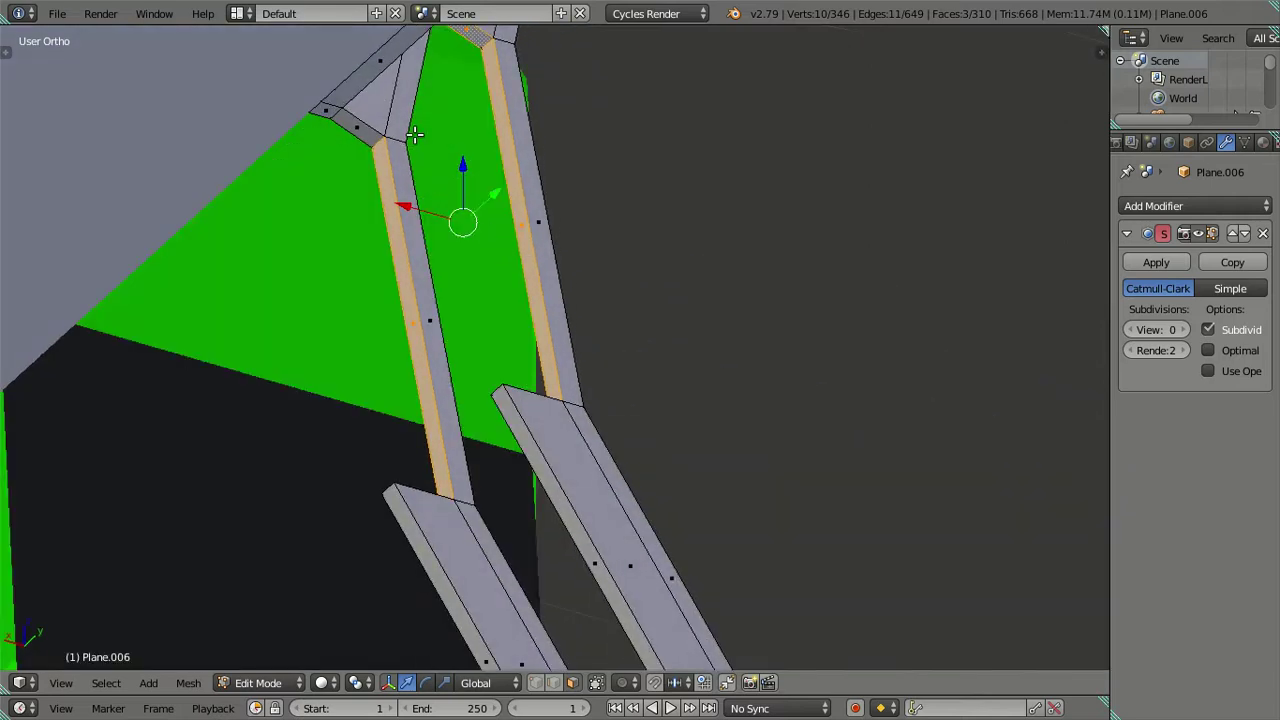
mouse_move(404, 205)
middle_down()
mouse_move(420, 320)
mouse_move(363, 340)
mouse_move(291, 331)
middle_up()
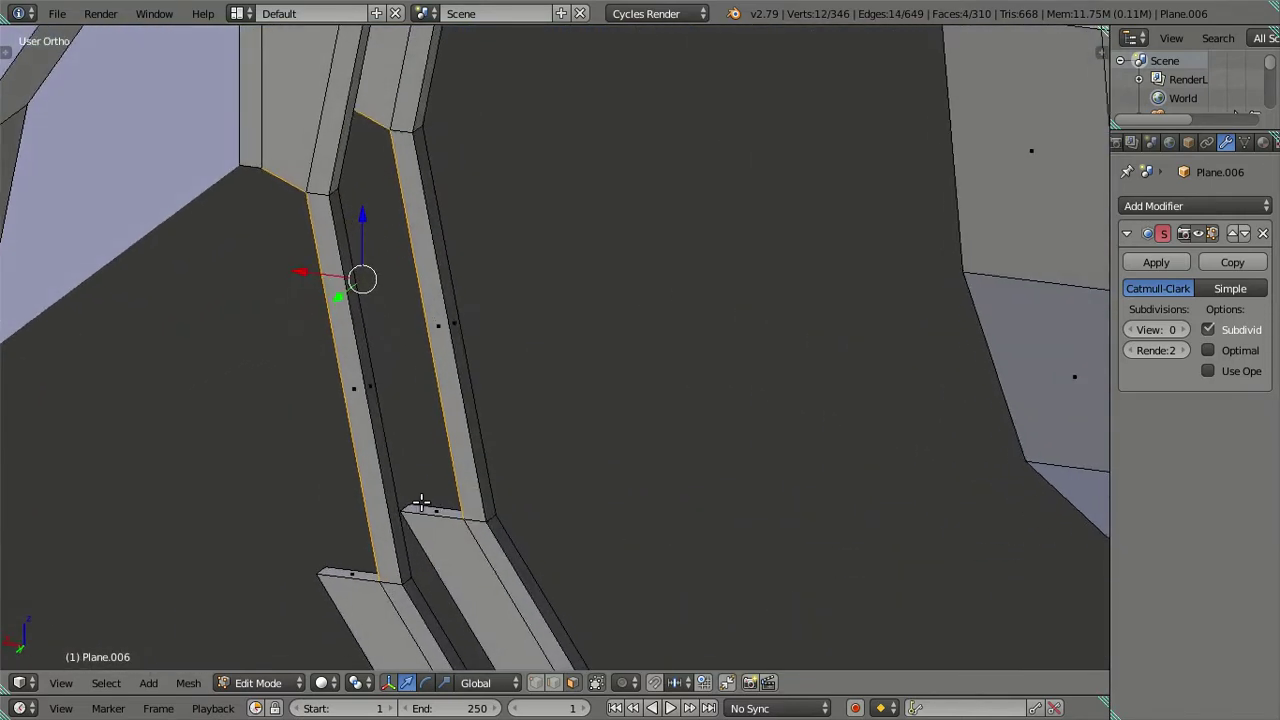
- Delete the selected strut faces and switch to edge select mode
key(x)
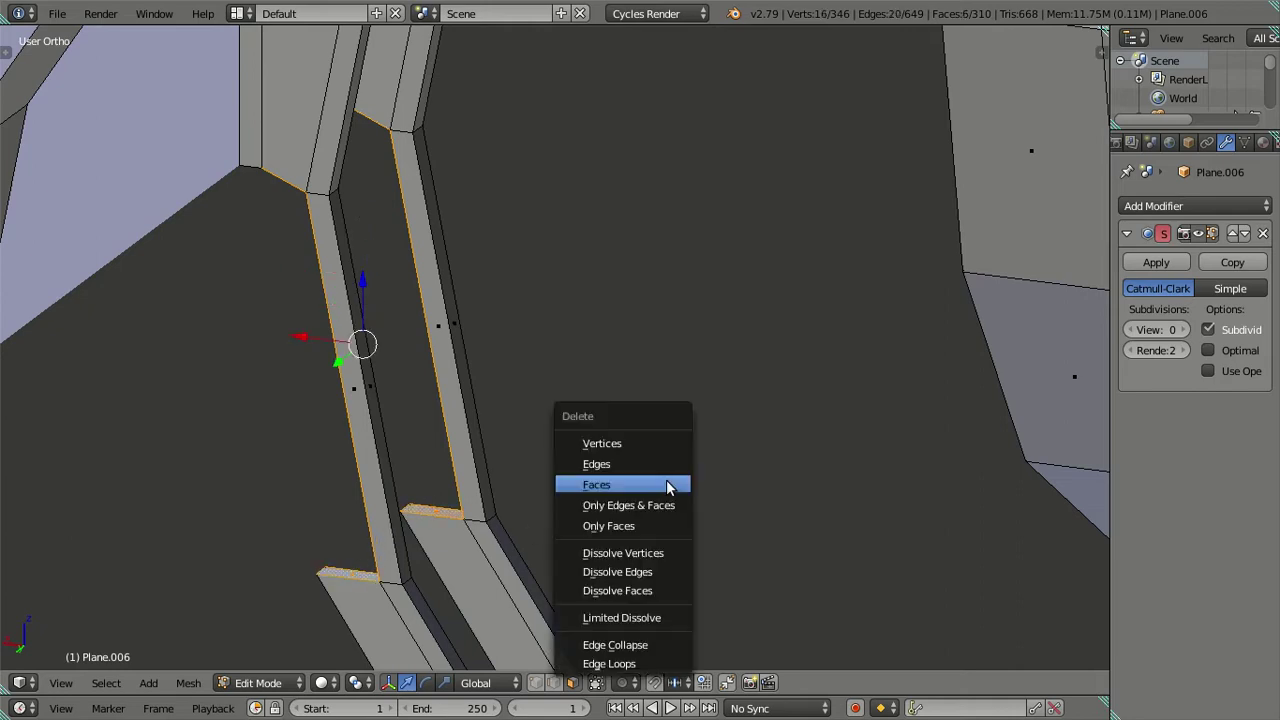
click(671, 487)
key(ctrl+Tab)
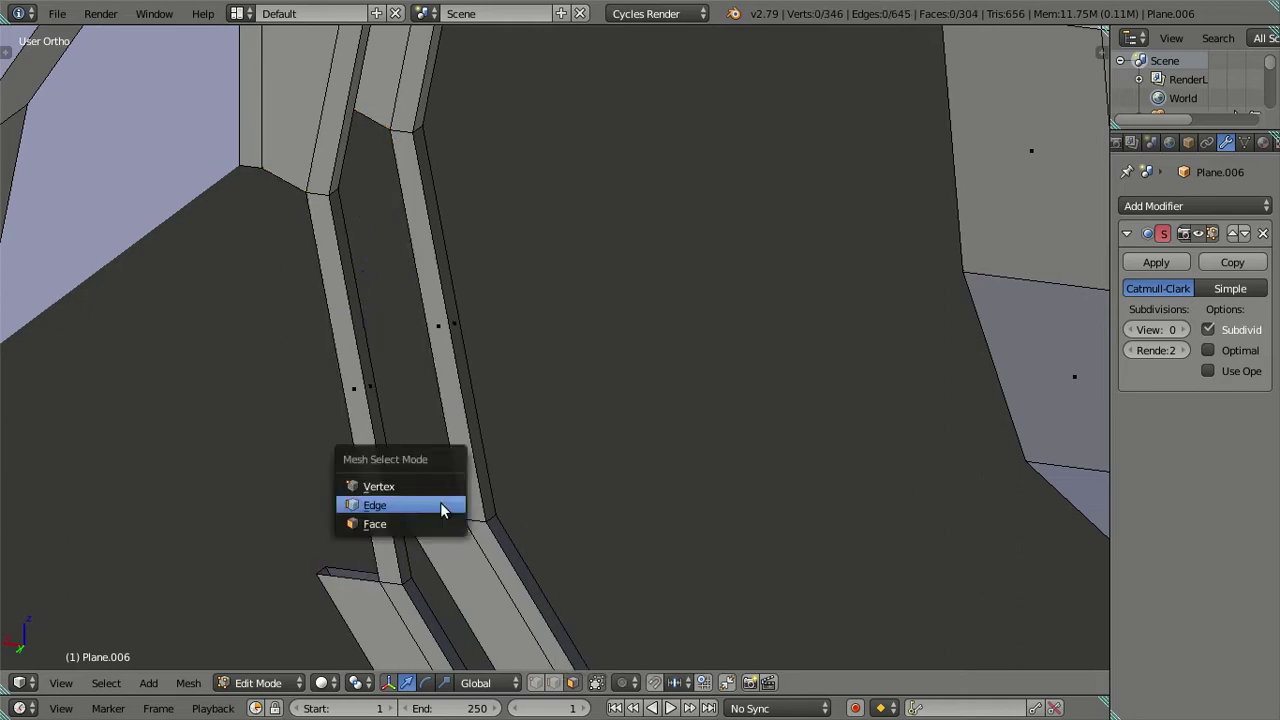
click(443, 508)
middle_drag(434, 503, 517, 363)
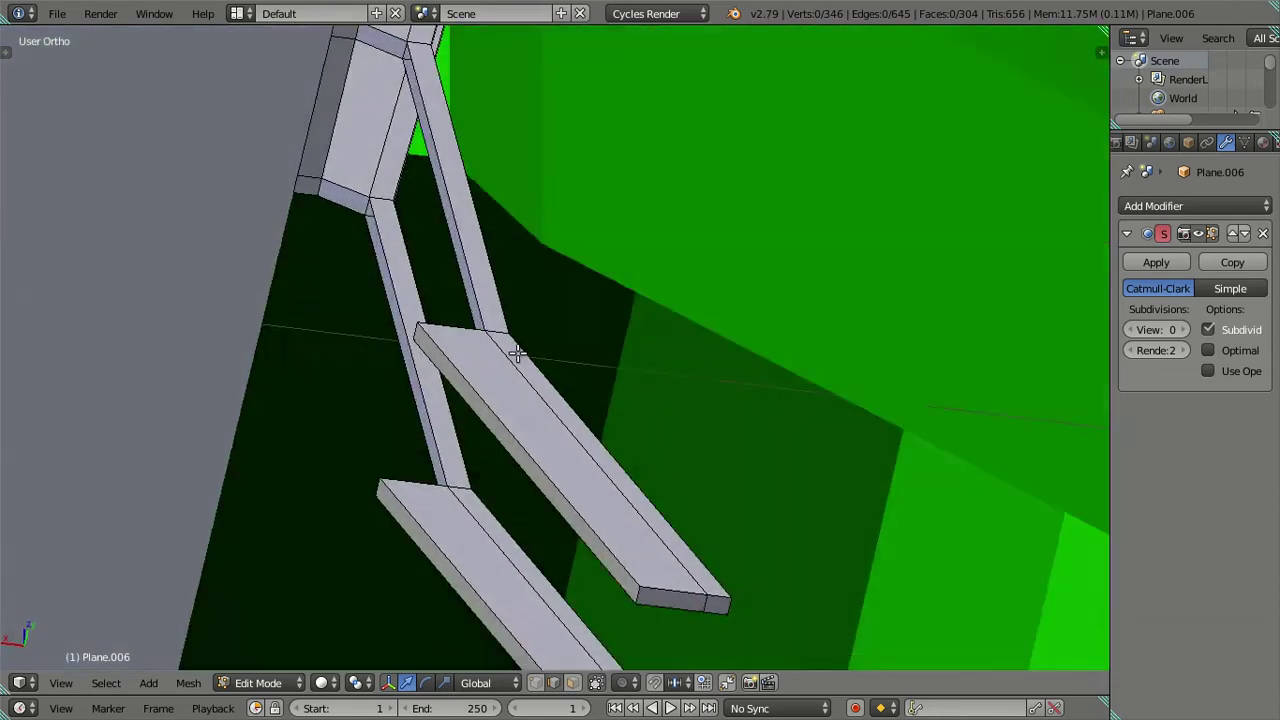
- Rebuild the first strut faces by filling between selected edge pairs
key(z)
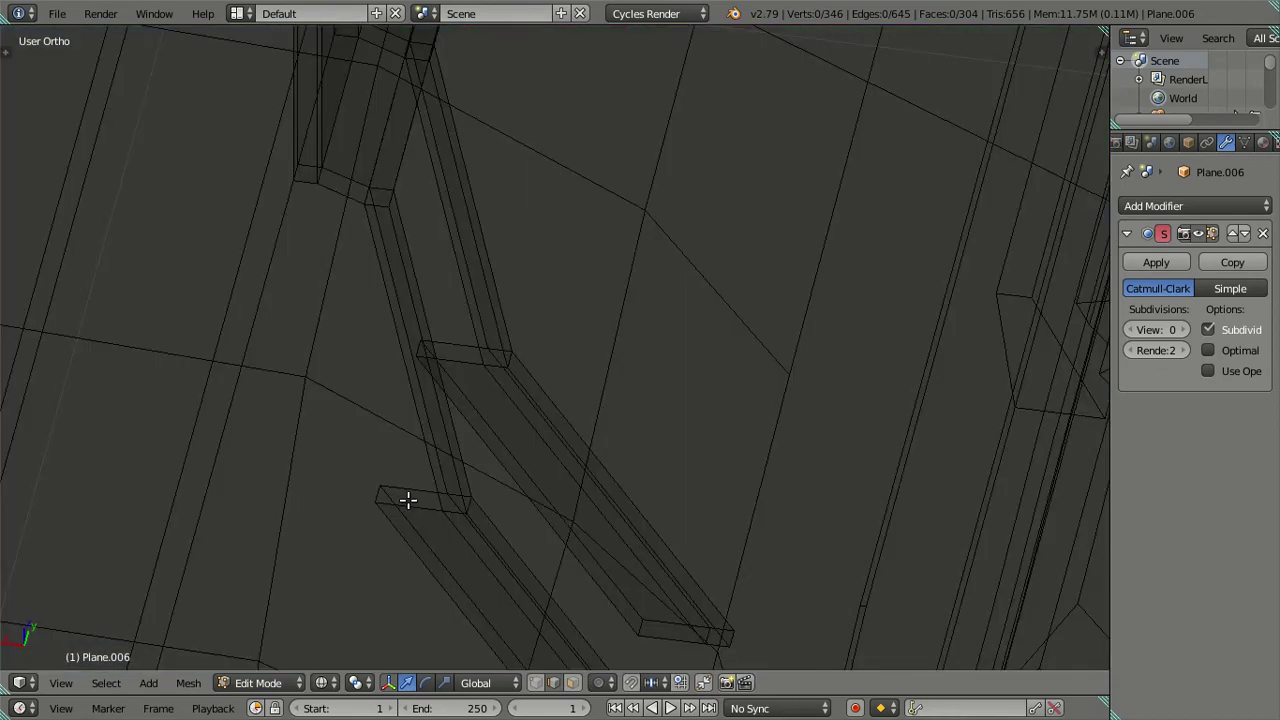
shift+click(425, 476)
key(z)
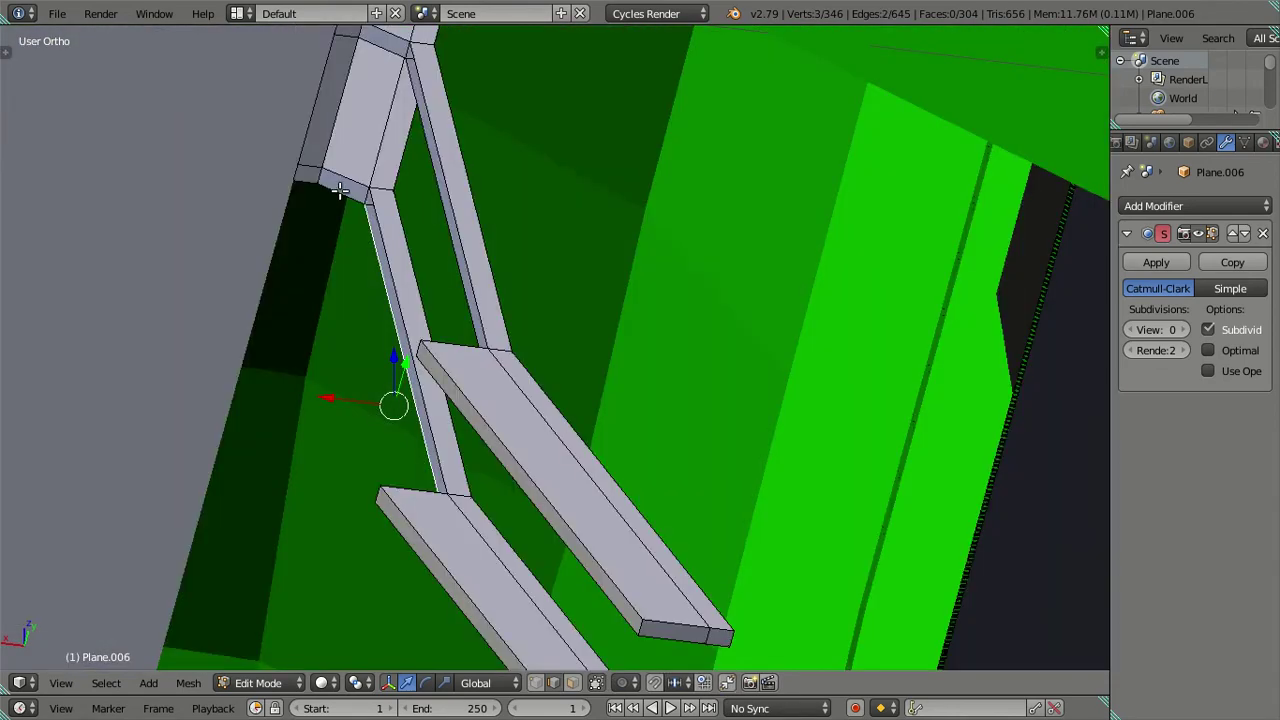
key(f)
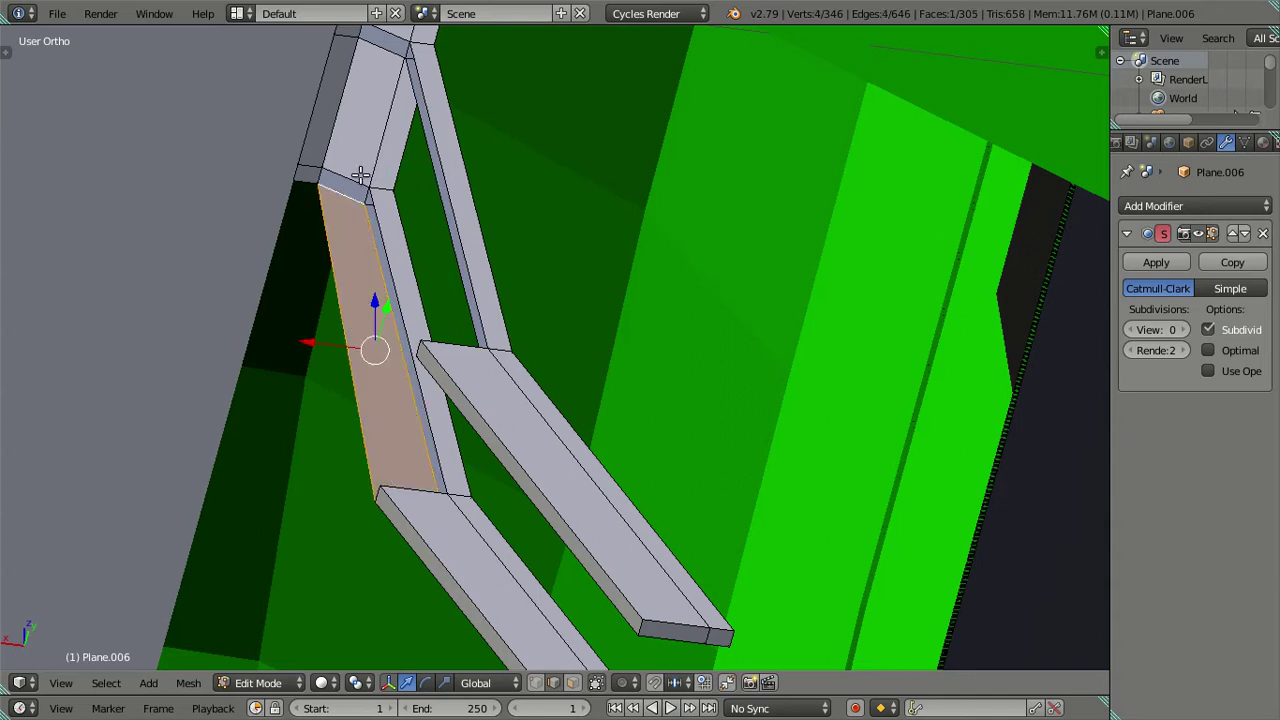
scroll(342, 297, up, 1)
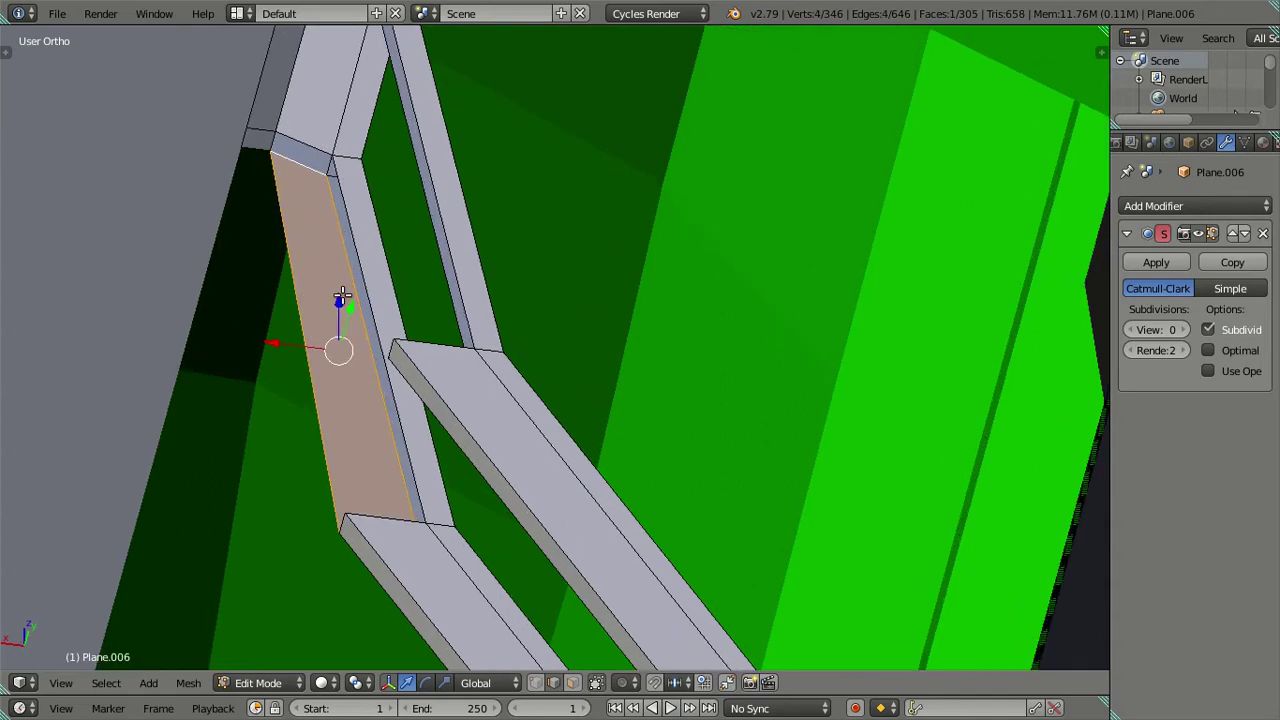
right_click(342, 521)
shift+right_click(278, 142)
key(f)
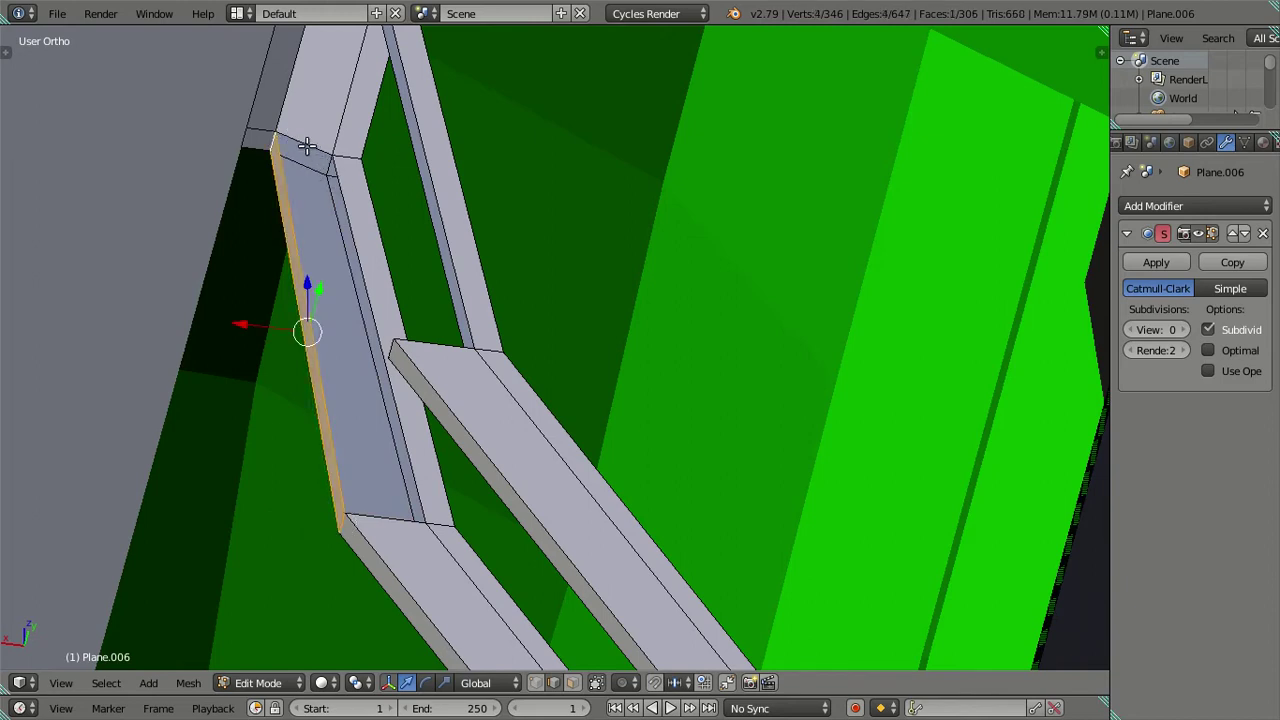
right_click(307, 147)
ctrl+right_click(381, 518)
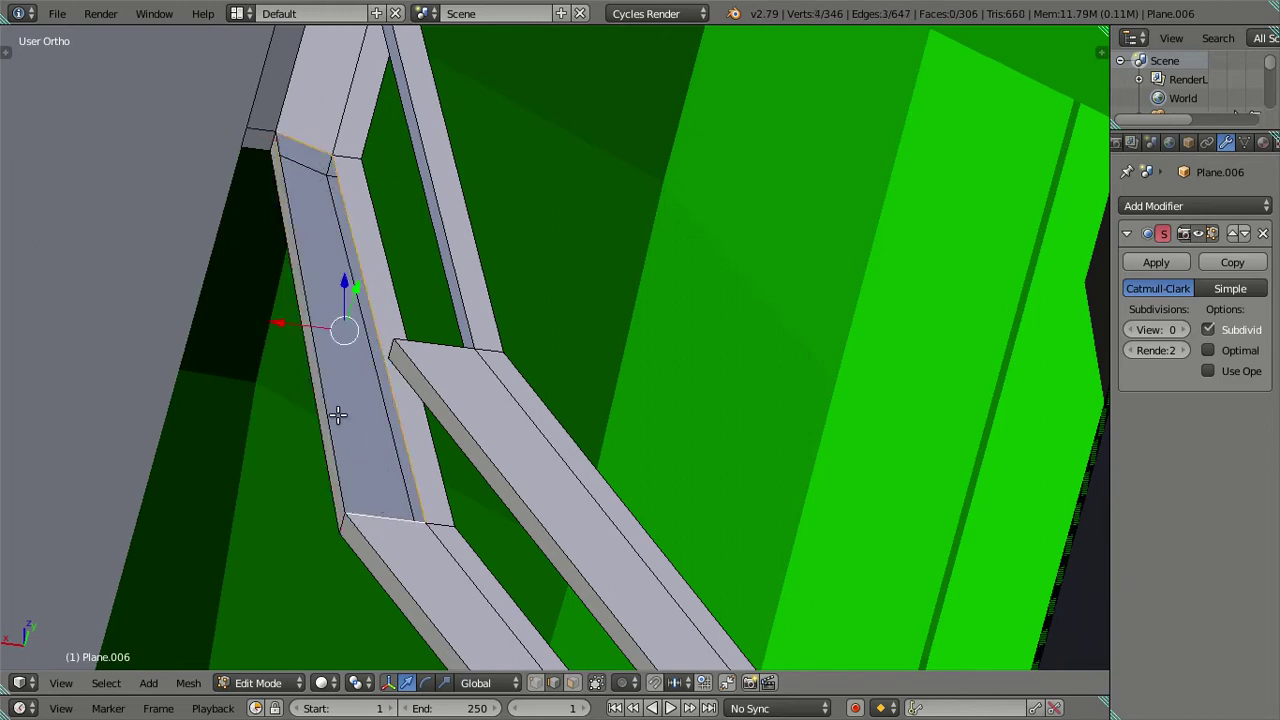
key(f)
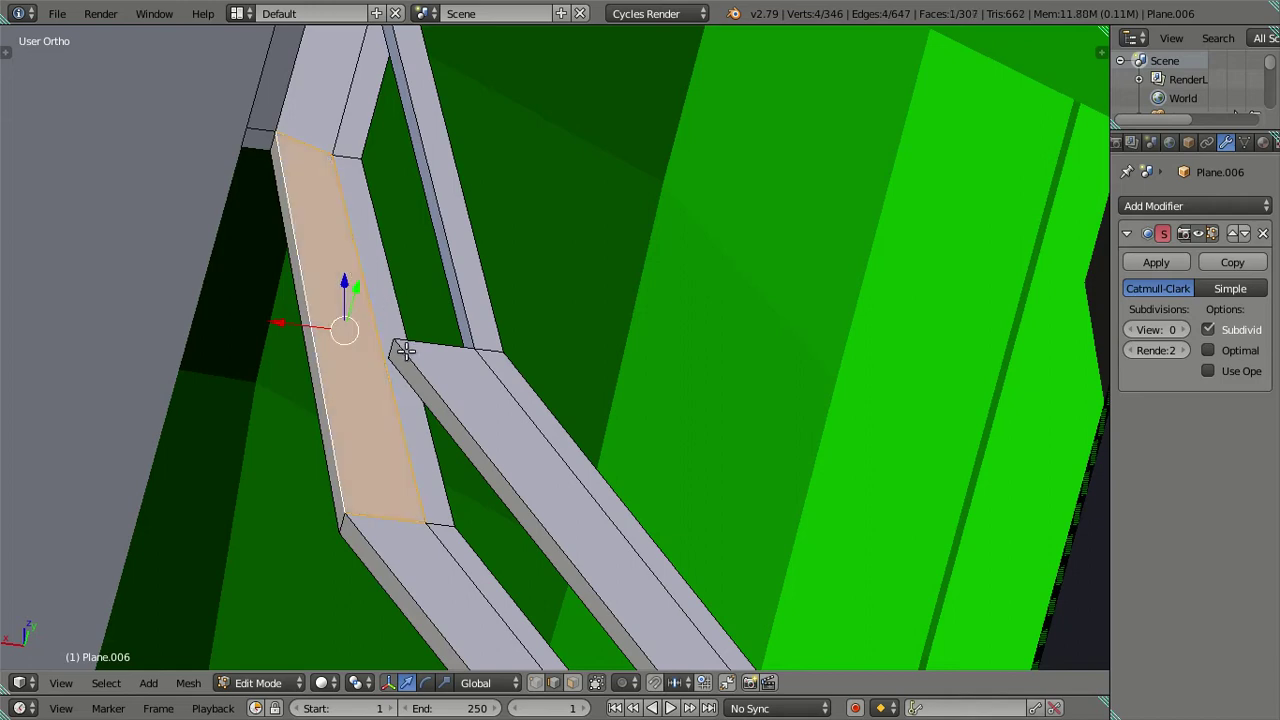
- Fill the gaps on the strut's other side, including a thin face along its length
key(z)
right_click(437, 354)
key(z)
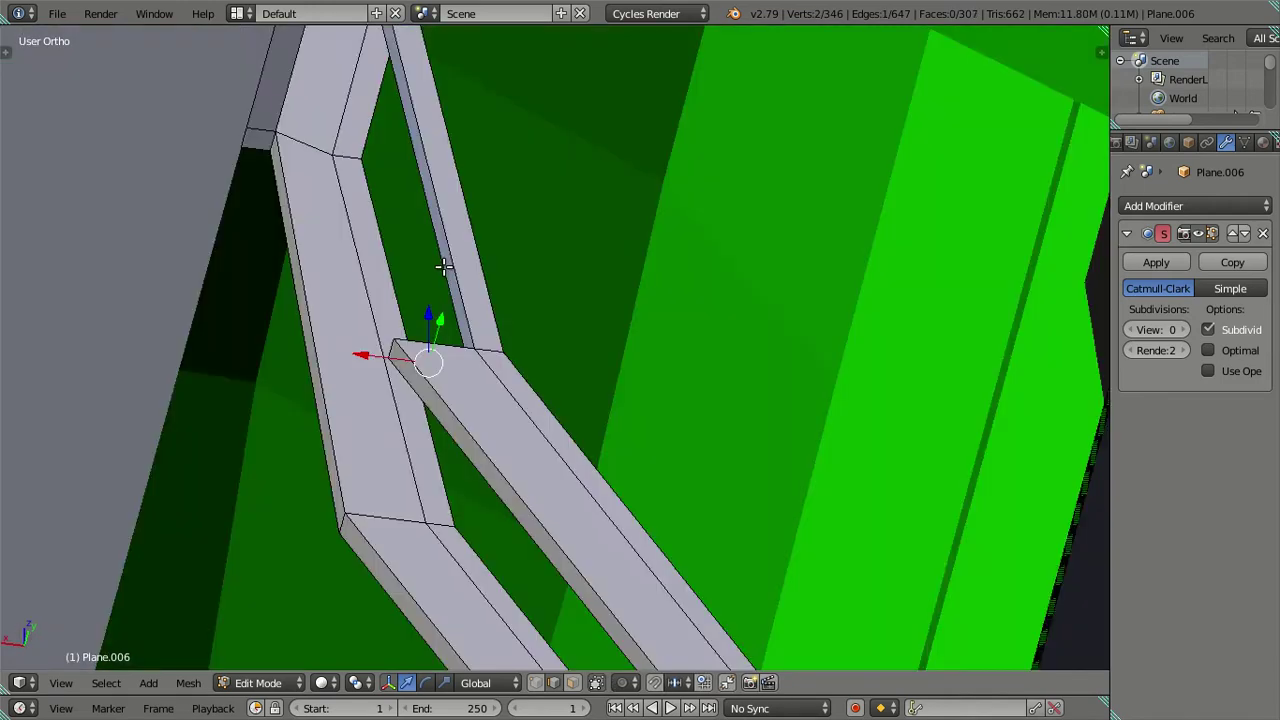
middle_drag(443, 265, 457, 286)
ctrl+right_click(455, 288)
key(f)
mouse_move(466, 371)
middle_down()
mouse_move(484, 365)
mouse_move(470, 330)
middle_up()
right_click(402, 190)
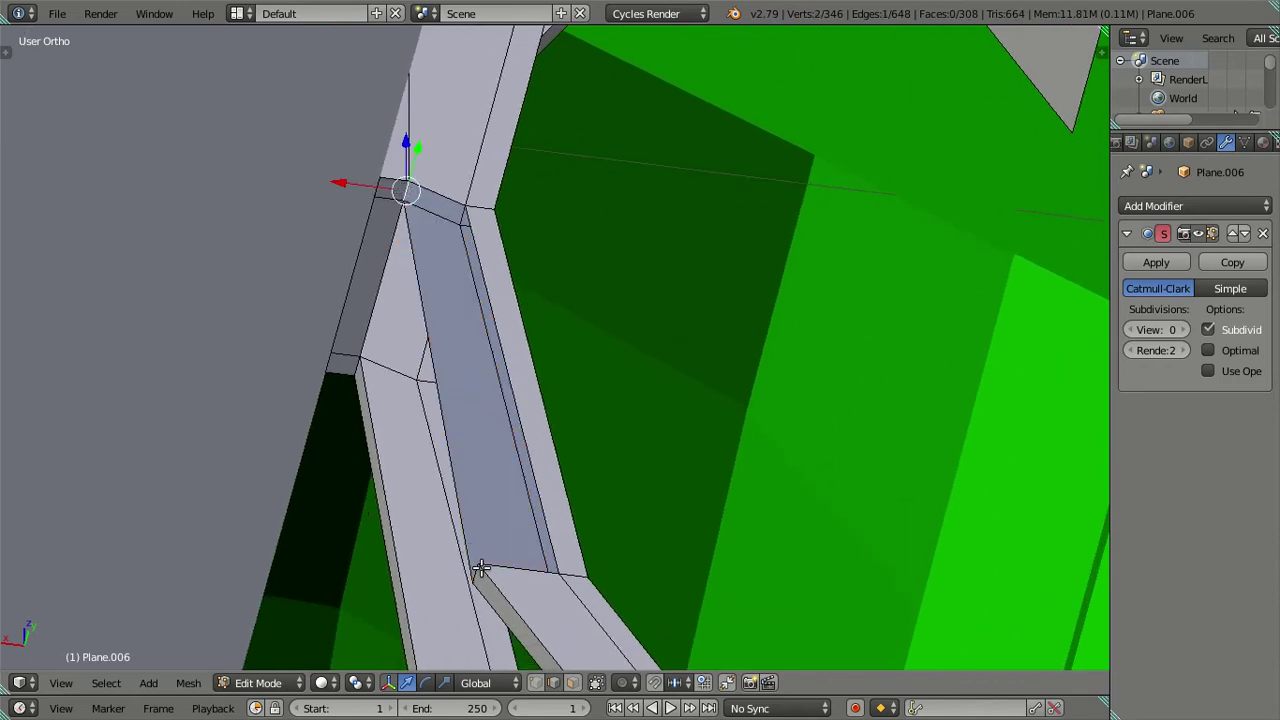
ctrl+right_click(477, 571)
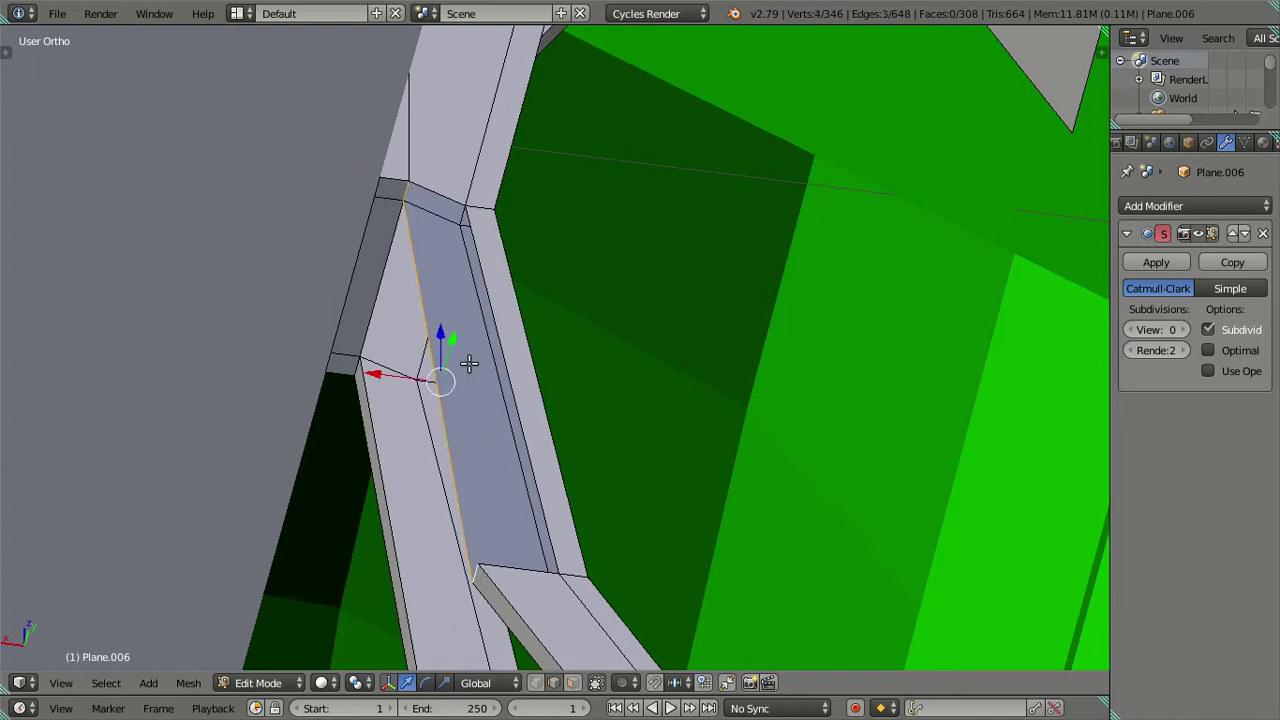
key(f)
- Fill the last strut gap, deselect, and return to Object Mode
right_click(446, 189)
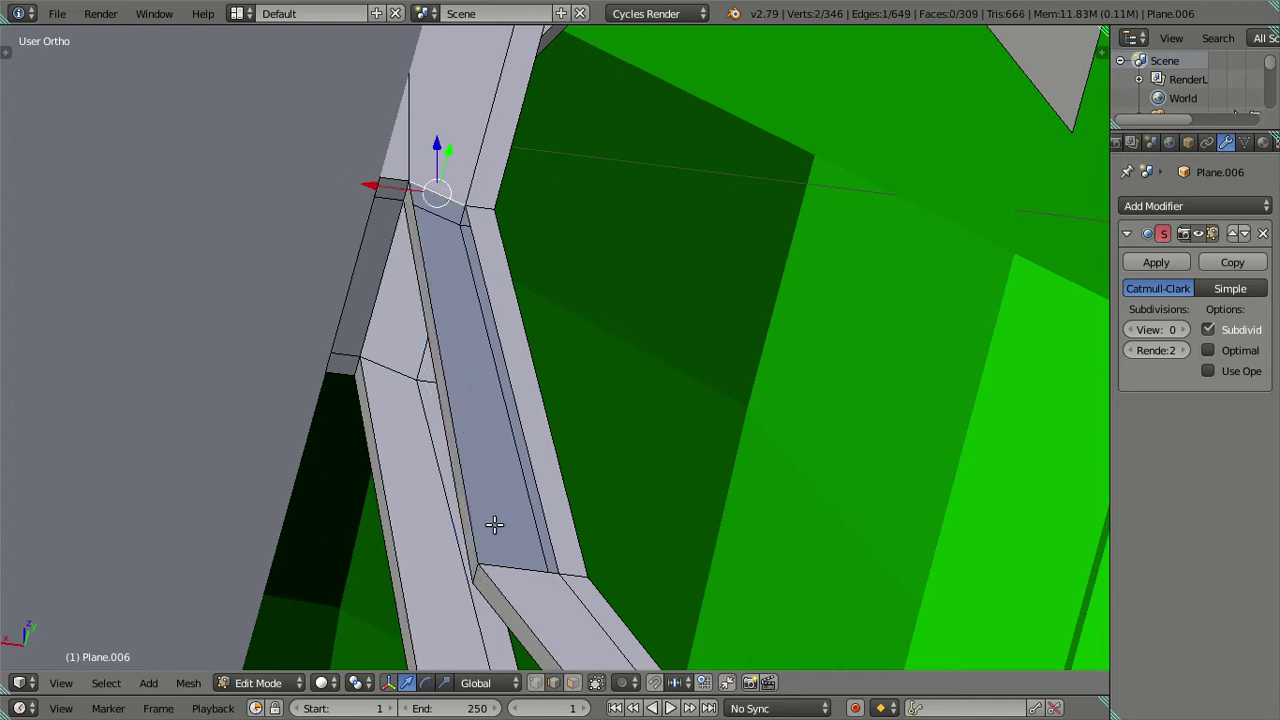
ctrl+right_click(517, 584)
key(ctrl+z)
ctrl+right_click(524, 565)
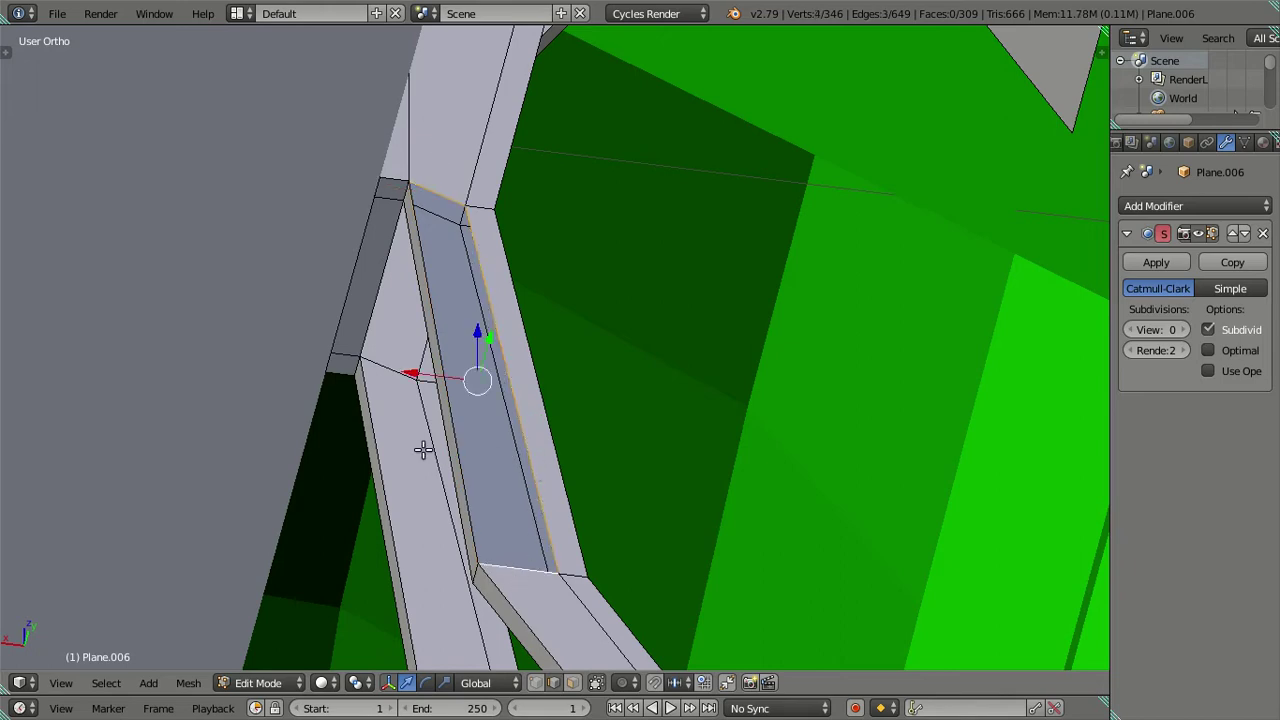
key(f)
key(a)
mouse_move(474, 429)
middle_down()
mouse_move(537, 422)
mouse_move(540, 505)
mouse_move(551, 508)
mouse_move(403, 506)
mouse_move(423, 437)
mouse_move(414, 326)
mouse_move(589, 252)
mouse_move(614, 303)
mouse_move(629, 403)
mouse_move(597, 426)
mouse_move(600, 314)
mouse_move(586, 277)
mouse_move(606, 254)
mouse_move(533, 250)
mouse_move(663, 364)
mouse_move(813, 325)
mouse_move(825, 283)
mouse_move(766, 334)
mouse_move(777, 363)
mouse_move(771, 126)
mouse_move(795, 110)
mouse_move(778, 152)
mouse_move(824, 190)
mouse_move(838, 183)
mouse_move(789, 293)
mouse_move(514, 323)
middle_up()
key(Tab)
key(Tab)
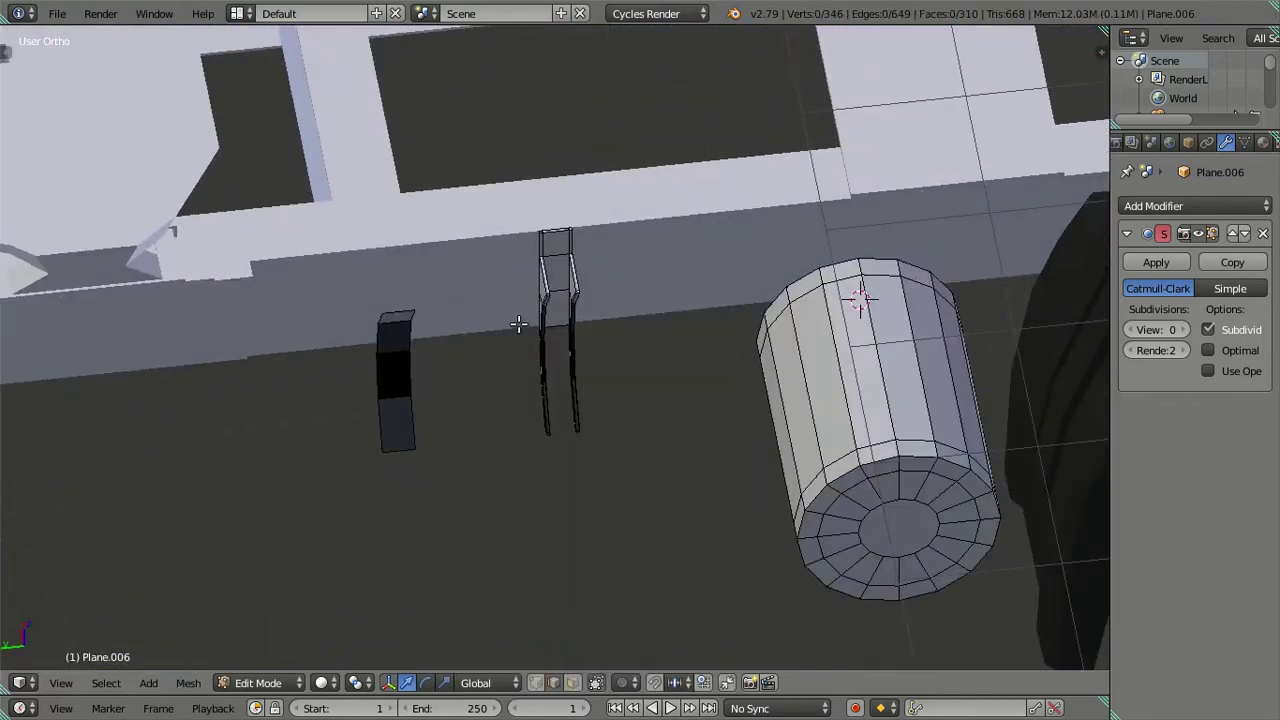
- Select the linked dark strip, confirm its Y position, then delete the left strip's vertices
scroll(514, 323, up, 3)
middle_drag(523, 366, 502, 339)
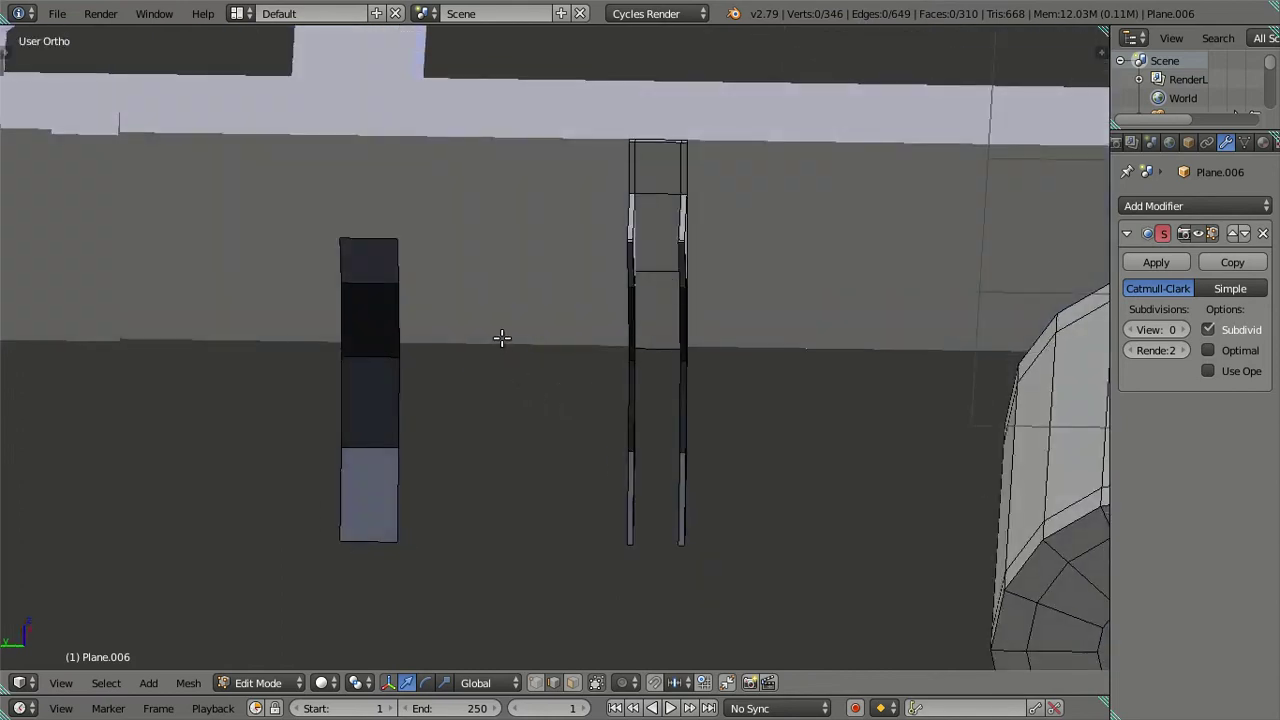
key(n)
scroll(506, 357, up, 3)
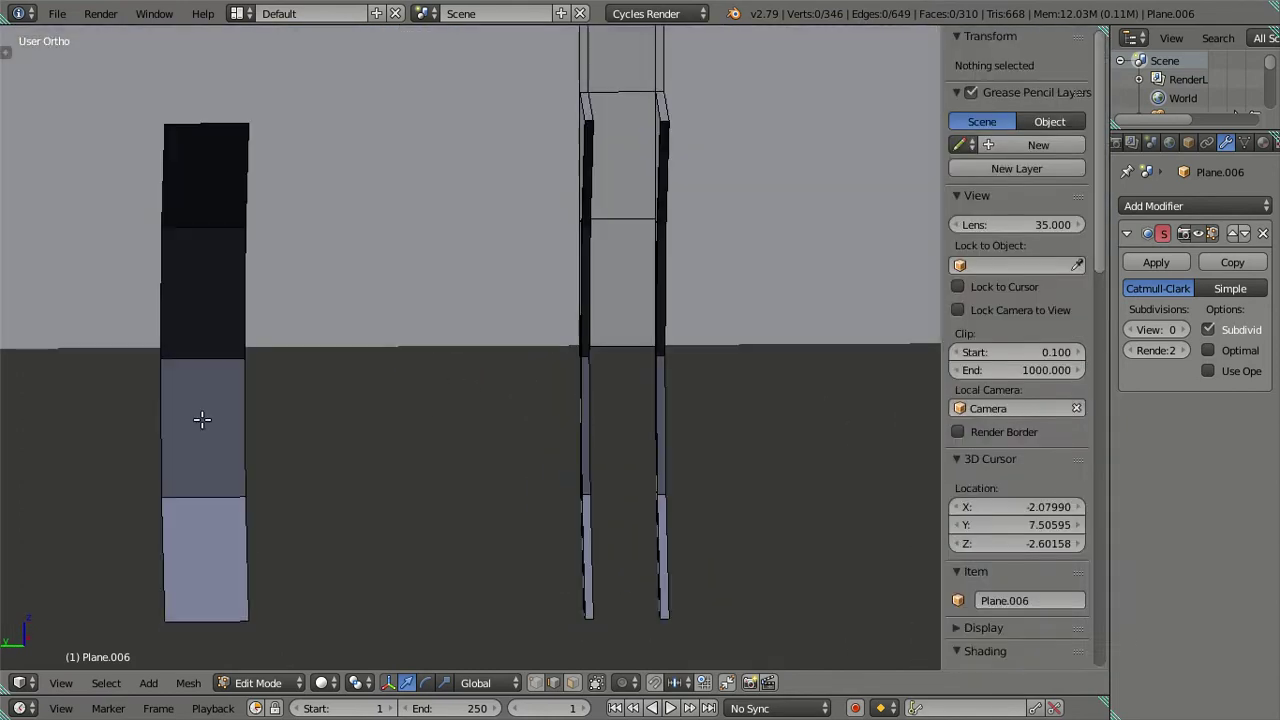
right_click(218, 366)
key(ctrl+l)
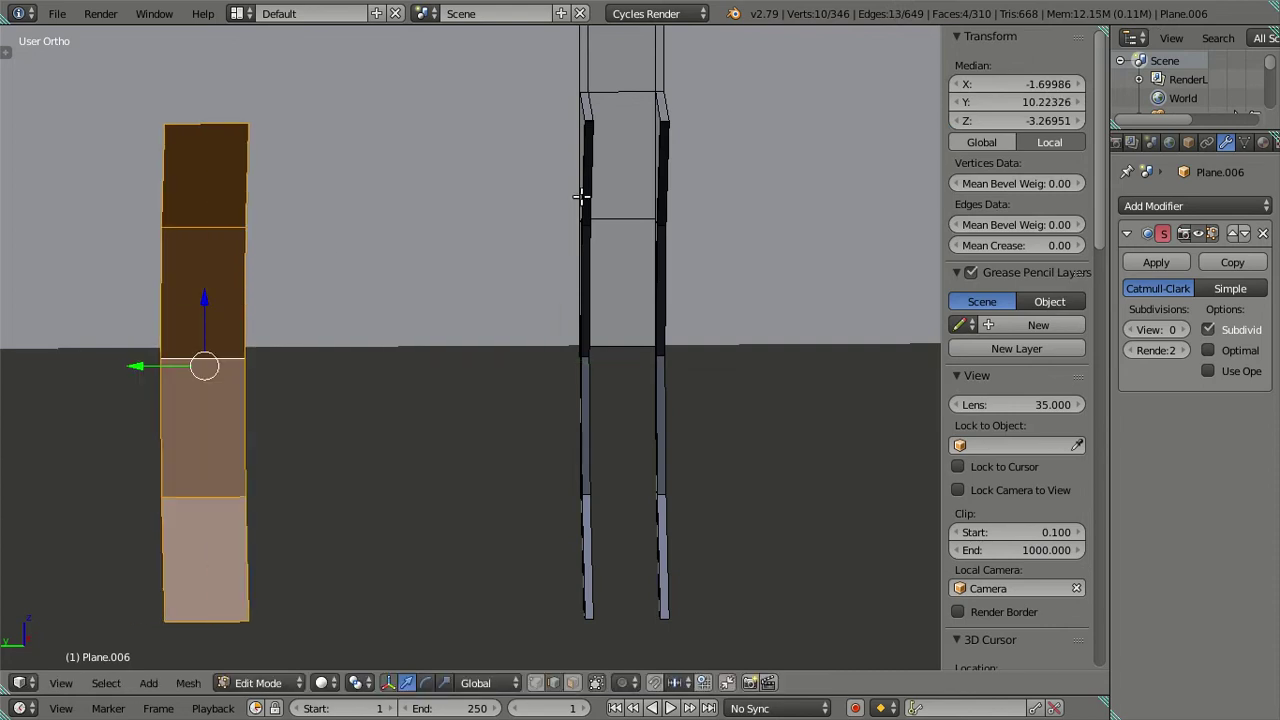
click(1028, 101)
key(Return)
right_click(213, 366)
key(l)
key(x)
click(214, 365)
- Duplicate the right bracket and move the copy to the left
right_click(630, 97)
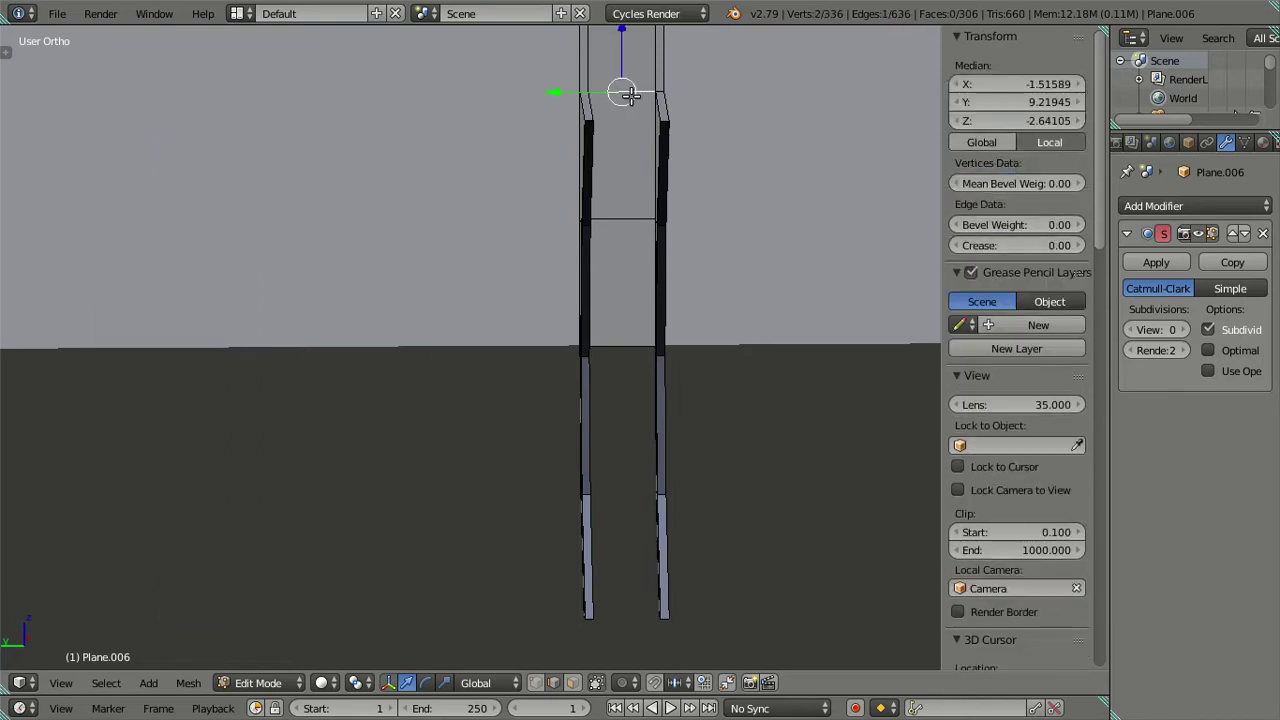
key(l)
key(shift+d)
right_click(721, 179)
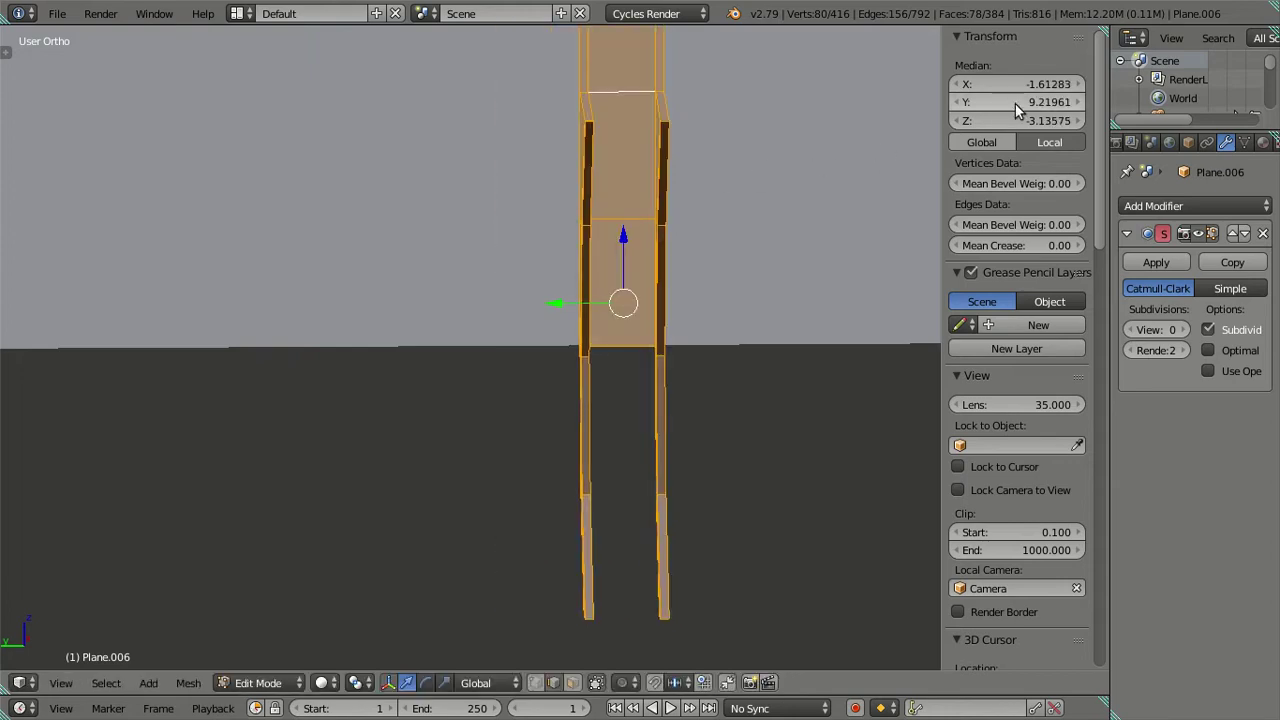
drag(1015, 103, 950, 103)
key(a)
scroll(629, 243, down, 2)
key(n)
- Reveal hidden geometry and orbit to view both brackets and tanks beside the rail
mouse_move(615, 243)
middle_down()
mouse_move(543, 323)
mouse_move(586, 346)
mouse_move(605, 310)
mouse_move(506, 329)
mouse_move(660, 457)
mouse_move(751, 316)
mouse_move(643, 317)
middle_up()
key(alt+h)
scroll(641, 317, down, 4)
key(a)
scroll(615, 410, up, 3)
scroll(569, 384, down, 2)
mouse_move(569, 384)
middle_down()
mouse_move(600, 451)
mouse_move(500, 420)
mouse_move(543, 500)
middle_up()
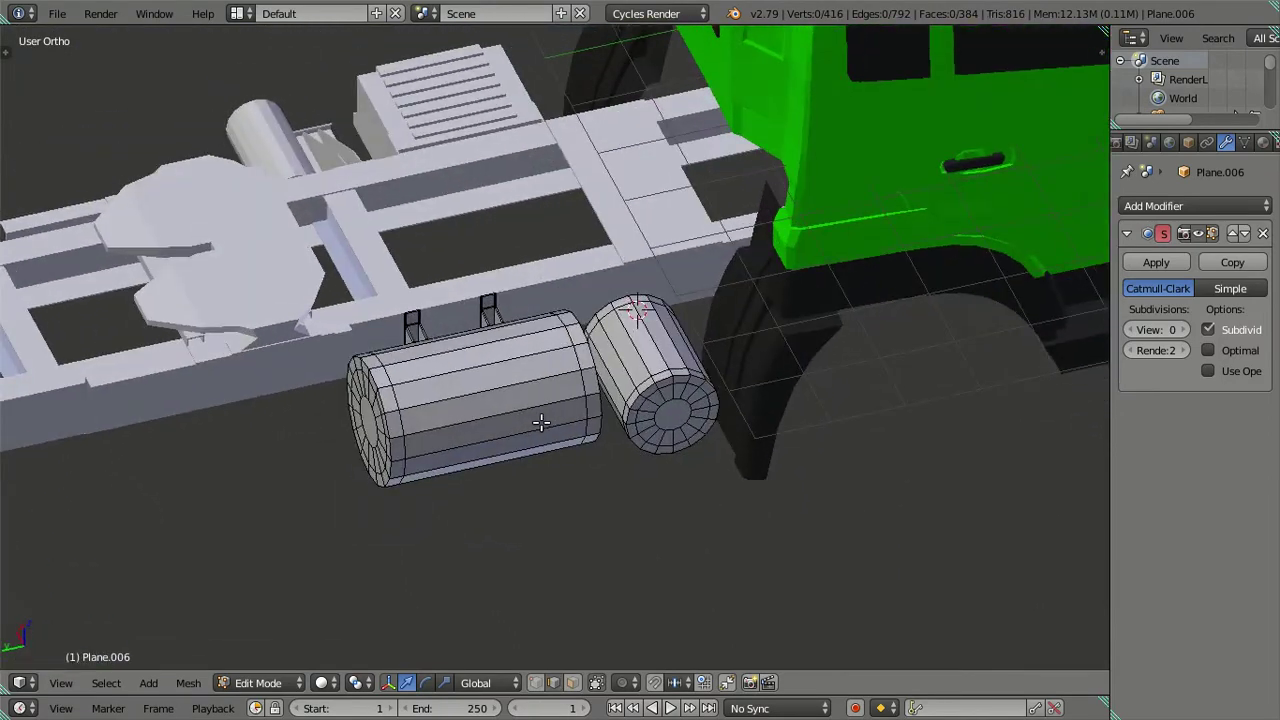
- Inspect the two tanks and bracket in wireframe and solid views
scroll(306, 357, up, 2)
mouse_move(306, 357)
middle_down()
mouse_move(429, 337)
mouse_move(526, 491)
mouse_move(574, 437)
mouse_move(620, 451)
mouse_move(630, 383)
mouse_move(543, 391)
mouse_move(437, 366)
mouse_move(489, 351)
mouse_move(503, 443)
mouse_move(549, 423)
mouse_move(587, 580)
middle_up()
scroll(431, 336, up, 2)
scroll(430, 360, up, 3)
scroll(422, 357, up, 1)
key(z)
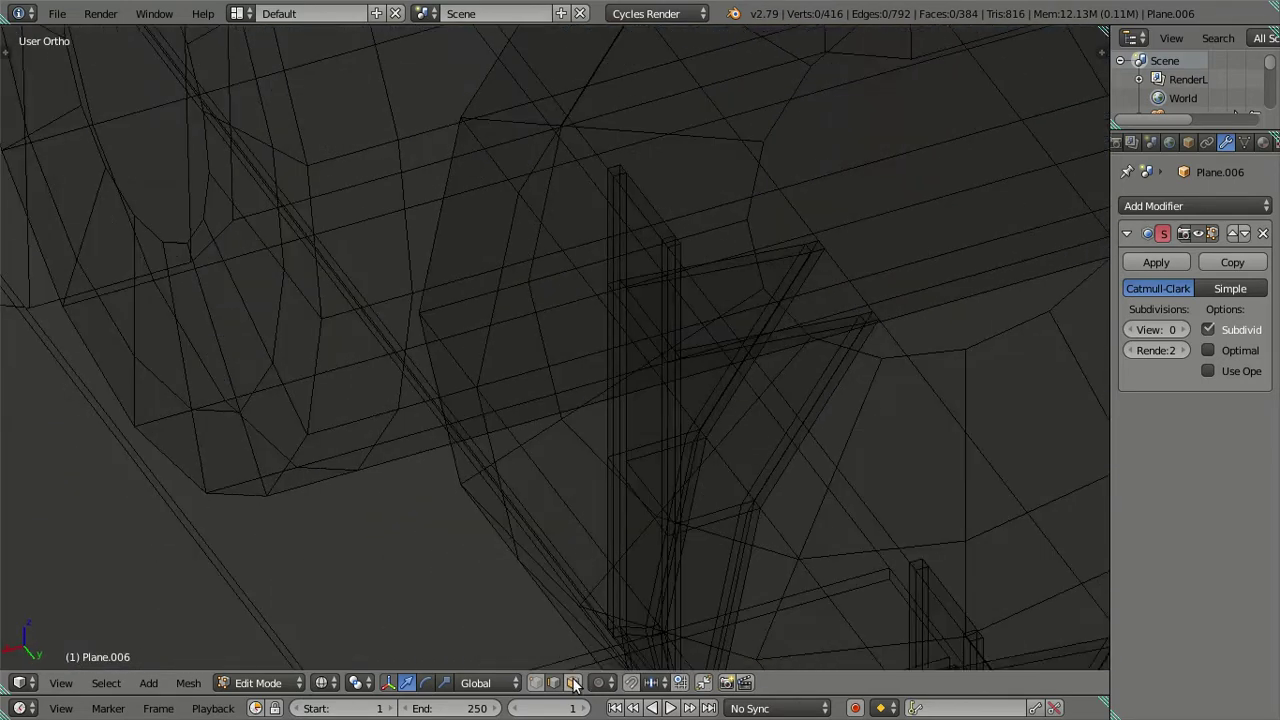
key(z)
mouse_move(663, 394)
middle_down()
mouse_move(646, 431)
mouse_move(597, 403)
mouse_move(521, 422)
mouse_move(280, 346)
mouse_move(635, 311)
middle_up()
- Select the linked bracket board and slide it lower behind the front board
right_click(452, 234)
key(z)
key(ctrl+l)
middle_drag(500, 271, 483, 276)
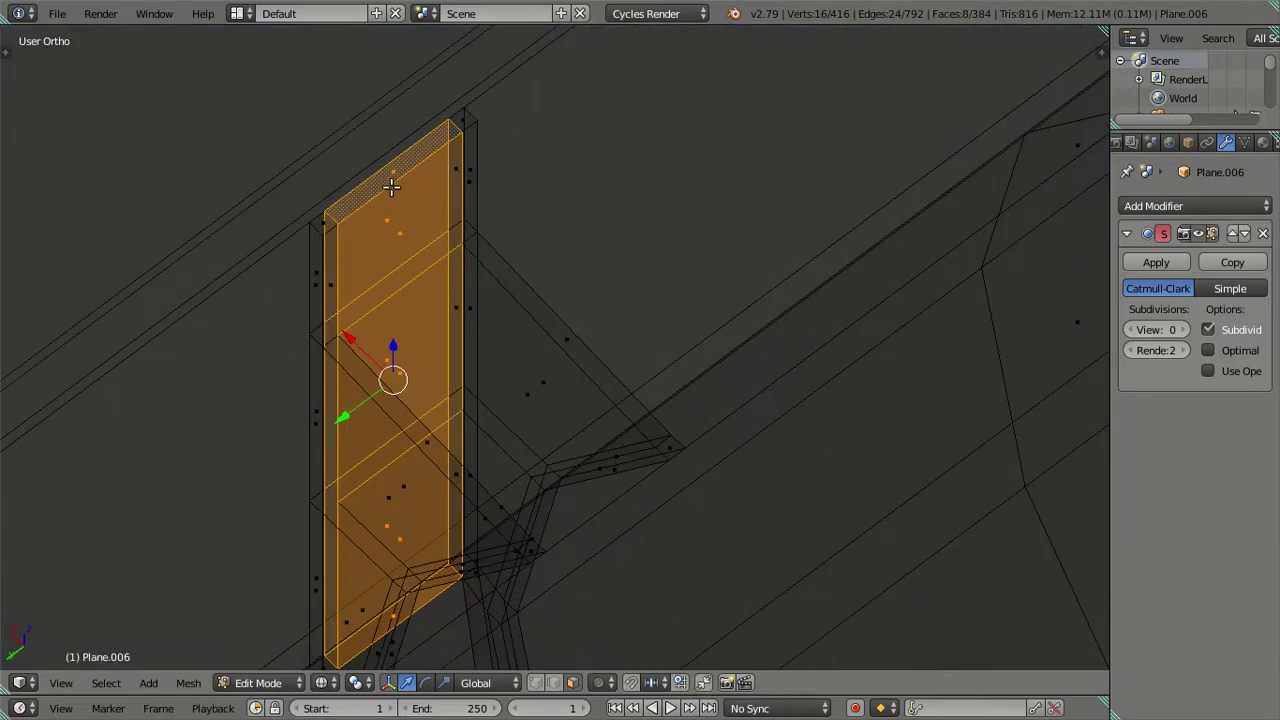
key(z)
key(g)
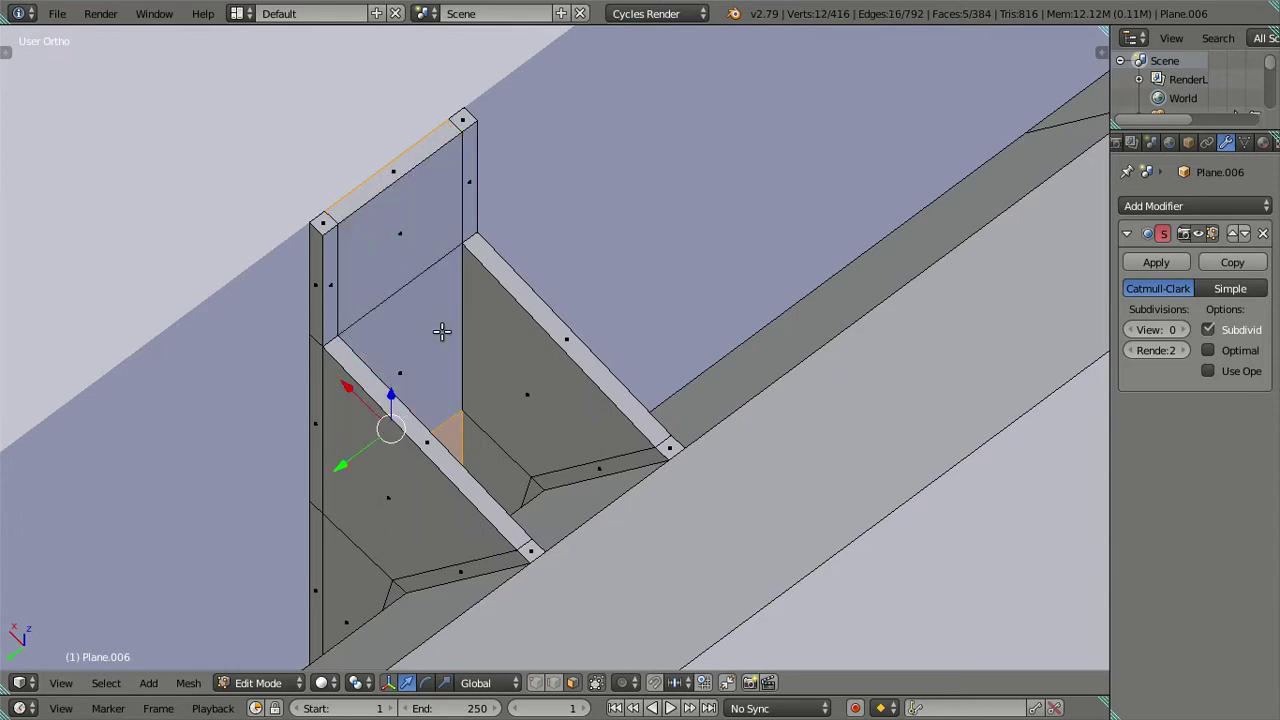
key(z)
- Deselect stray bracket faces and add a loop cut across the bracket
key(z)
mouse_move(457, 517)
middle_down()
mouse_move(374, 480)
mouse_move(441, 409)
middle_up()
shift+right_click(360, 482)
key(z)
scroll(548, 434, up, 3)
scroll(546, 434, down, 2)
scroll(546, 434, up, 4)
key(z)
mouse_move(511, 560)
middle_down()
mouse_move(486, 323)
mouse_move(493, 221)
mouse_move(523, 337)
mouse_move(503, 303)
mouse_move(577, 534)
mouse_move(551, 463)
mouse_move(569, 517)
middle_up()
shift+right_click(575, 311)
key(z)
key(z)
mouse_move(451, 524)
middle_down()
mouse_move(474, 489)
mouse_move(597, 434)
mouse_move(463, 457)
mouse_move(514, 420)
middle_up()
key(ctrl+r)
click(481, 374)
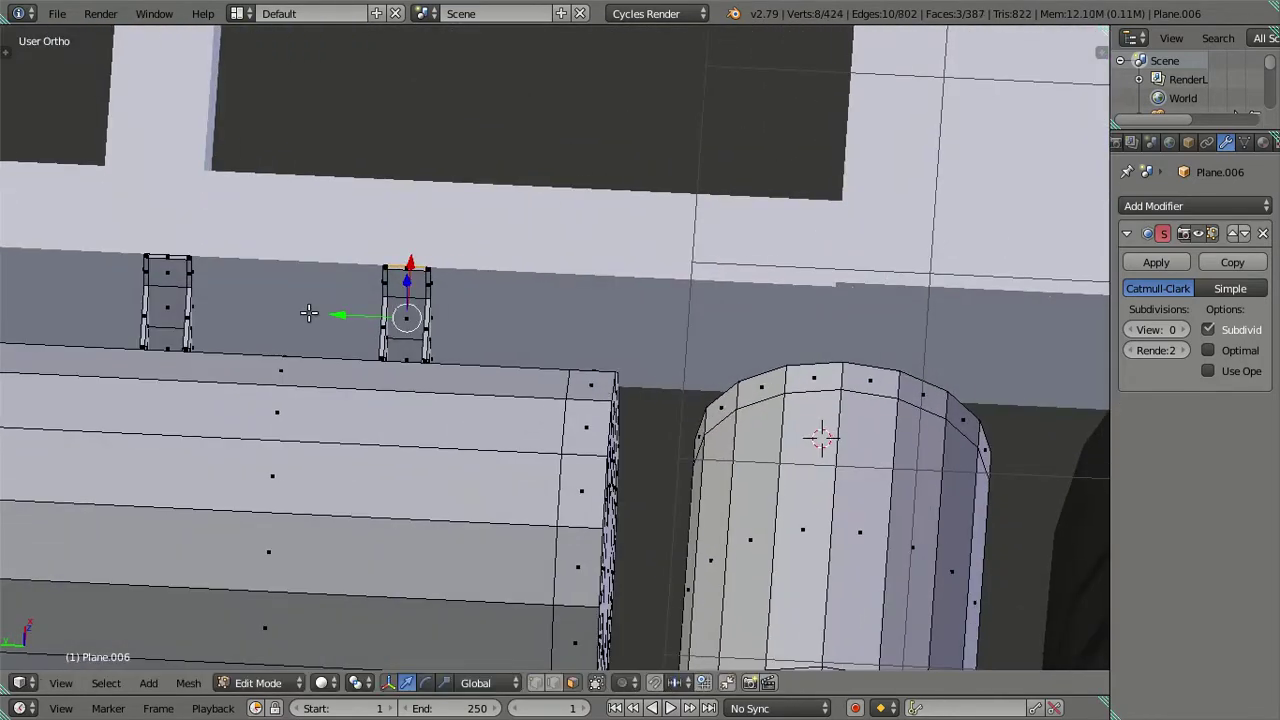
- Move the small strip along Y until it sits above the short tank
key(shift+d)
key(y)
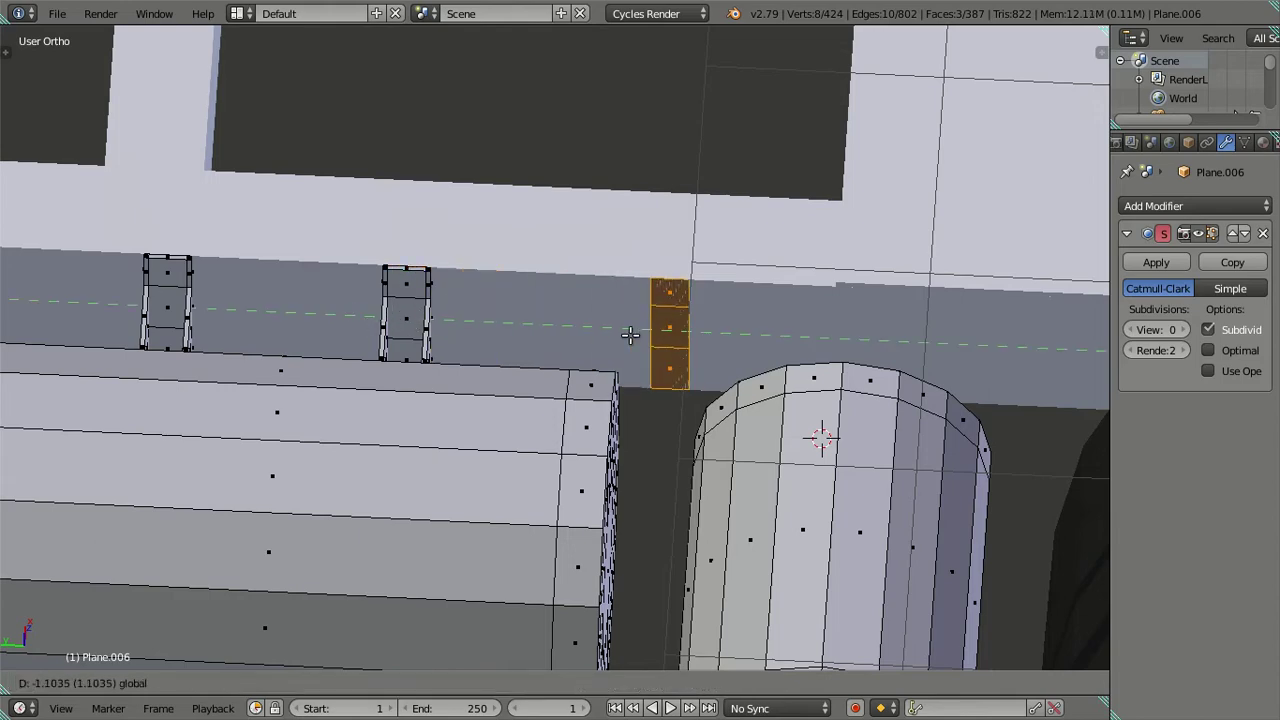
click(822, 372)
mouse_move(822, 372)
middle_down()
mouse_move(489, 430)
mouse_move(531, 486)
mouse_move(505, 440)
mouse_move(519, 430)
middle_up()
scroll(540, 486, up, 3)
scroll(492, 449, up, 2)
scroll(492, 449, down, 3)
scroll(505, 440, down, 2)
- Select the short tank and confirm its Y position in the transform panel
right_click(519, 430)
key(l)
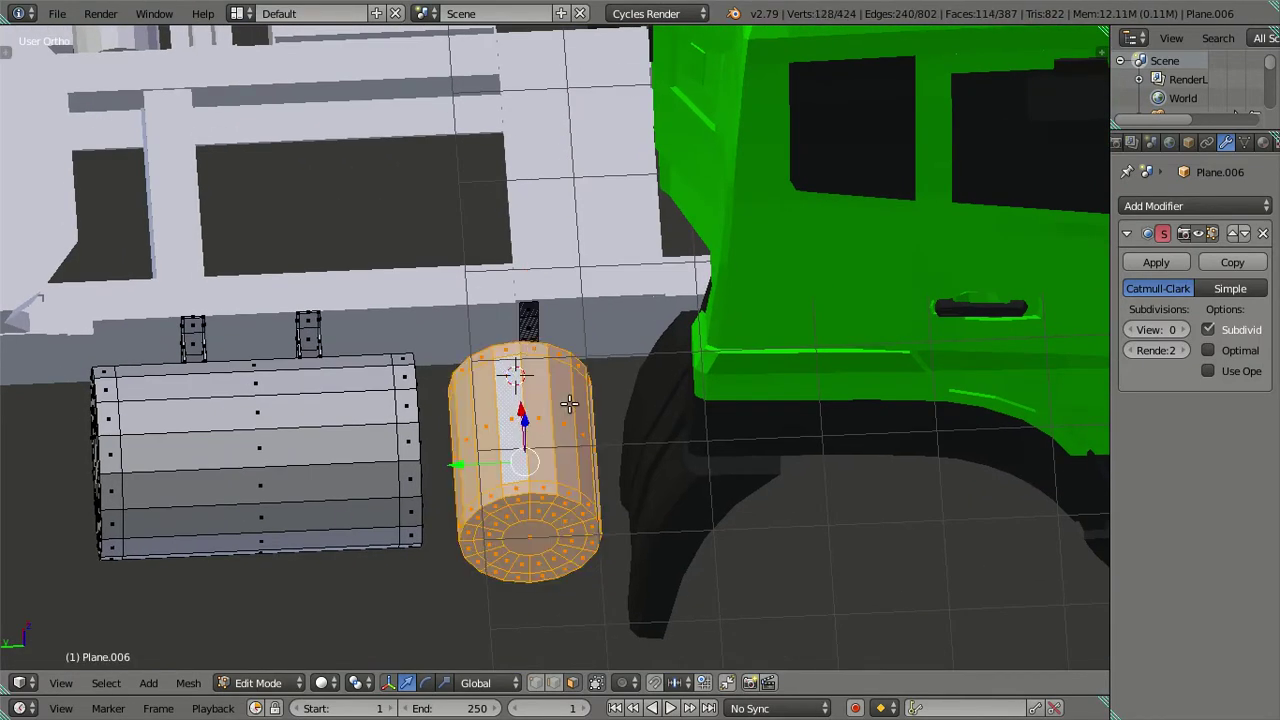
key(n)
click(1022, 105)
key(Return)
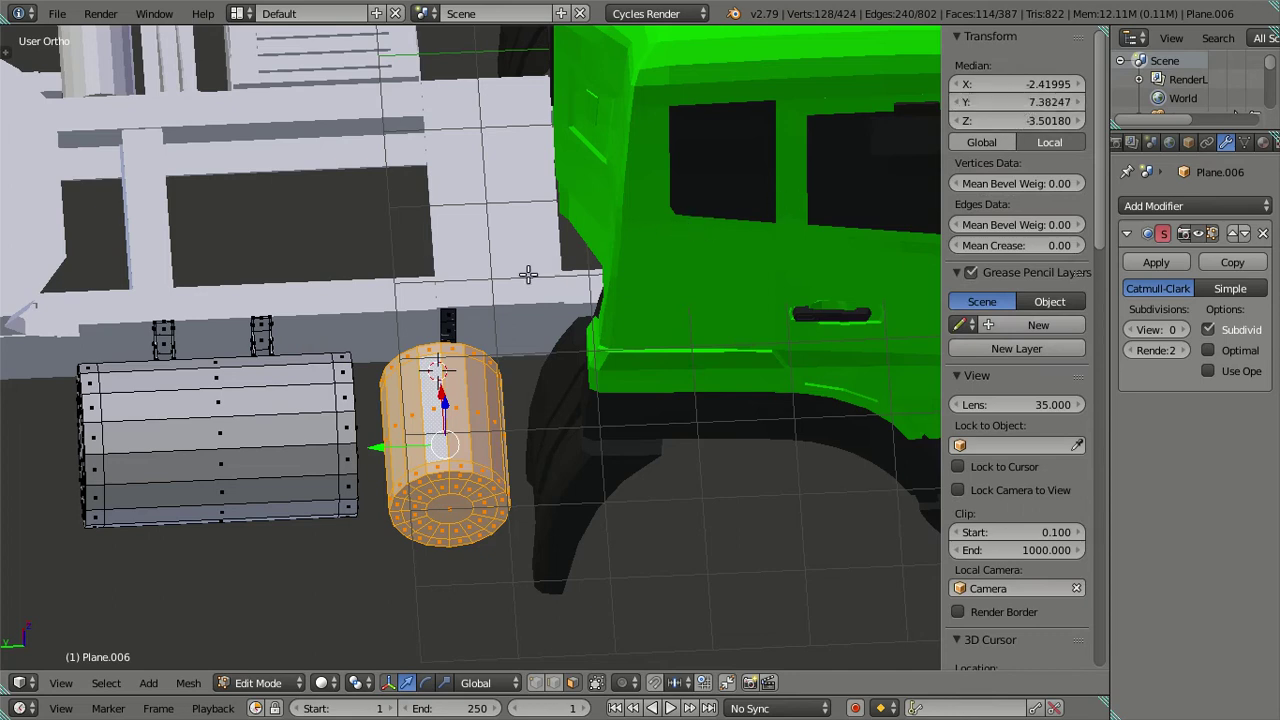
key(a)
key(l)
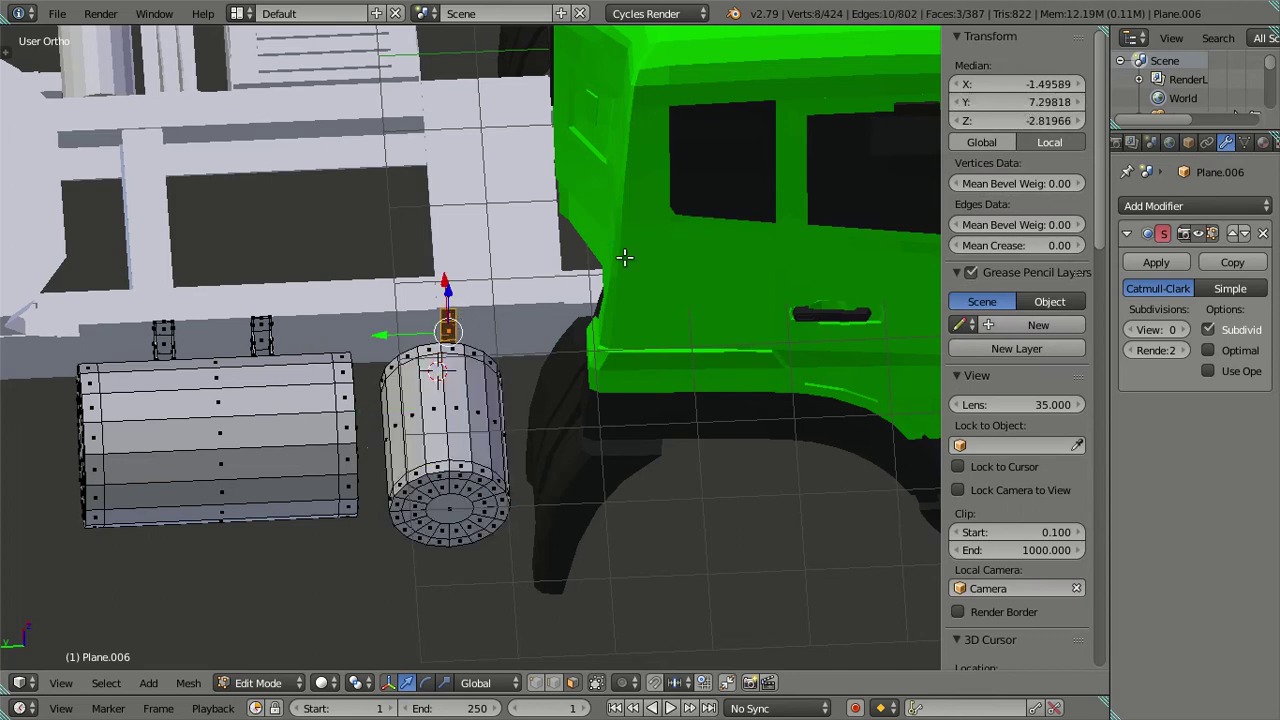
key(a)
key(n)
- Select the whole long fuel tank
scroll(618, 333, up, 4)
scroll(431, 408, down, 4)
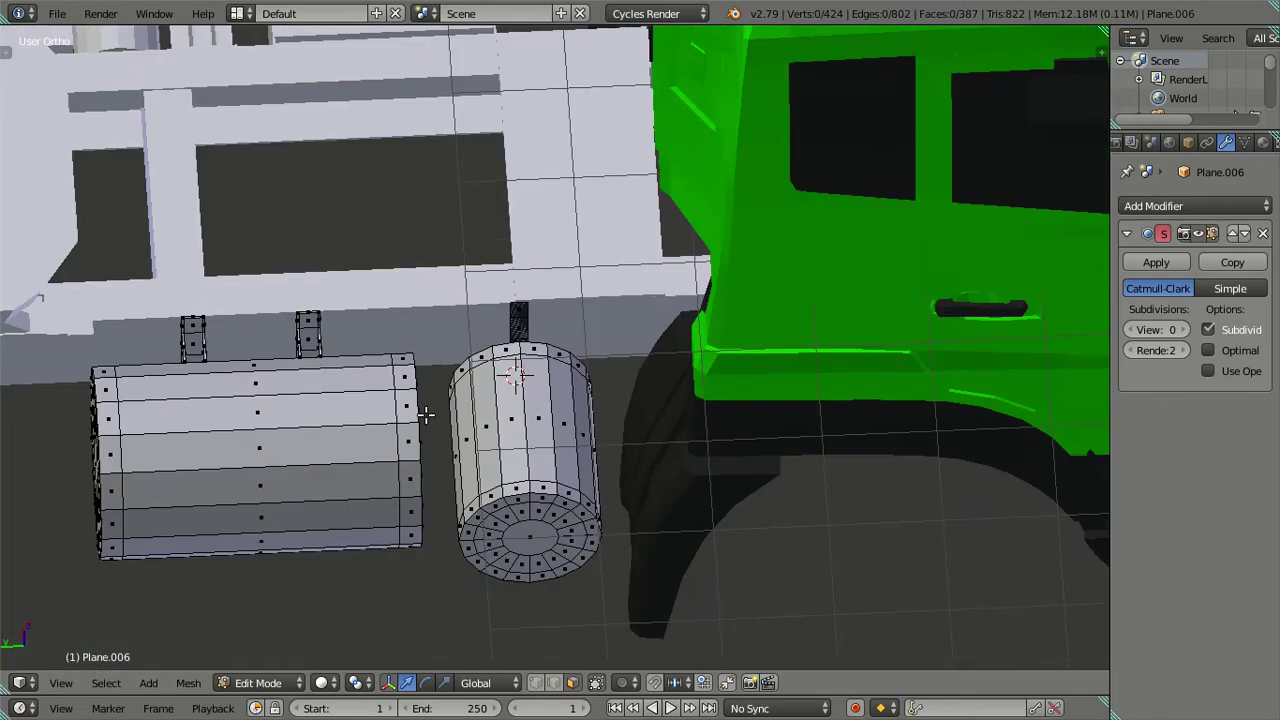
shift+middle_drag(431, 408, 517, 408)
scroll(706, 405, up, 3)
middle_drag(706, 405, 443, 374)
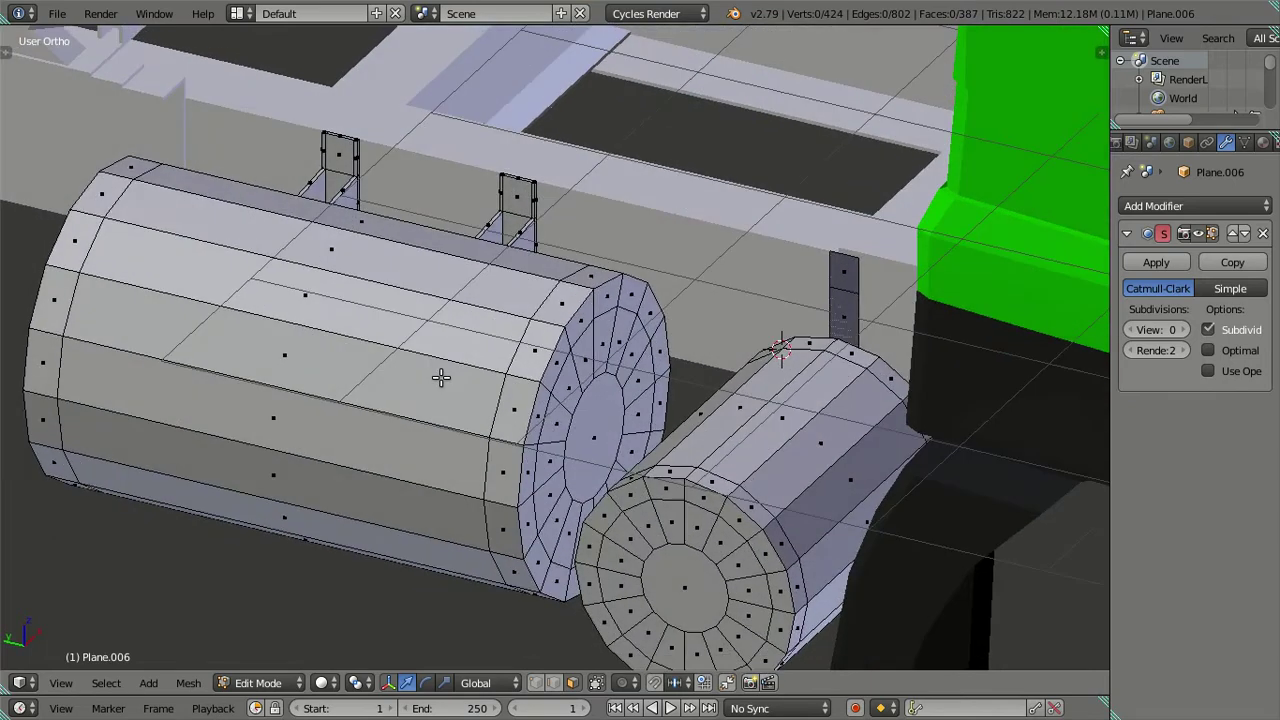
alt+right_click(443, 374)
key(ctrl+l)
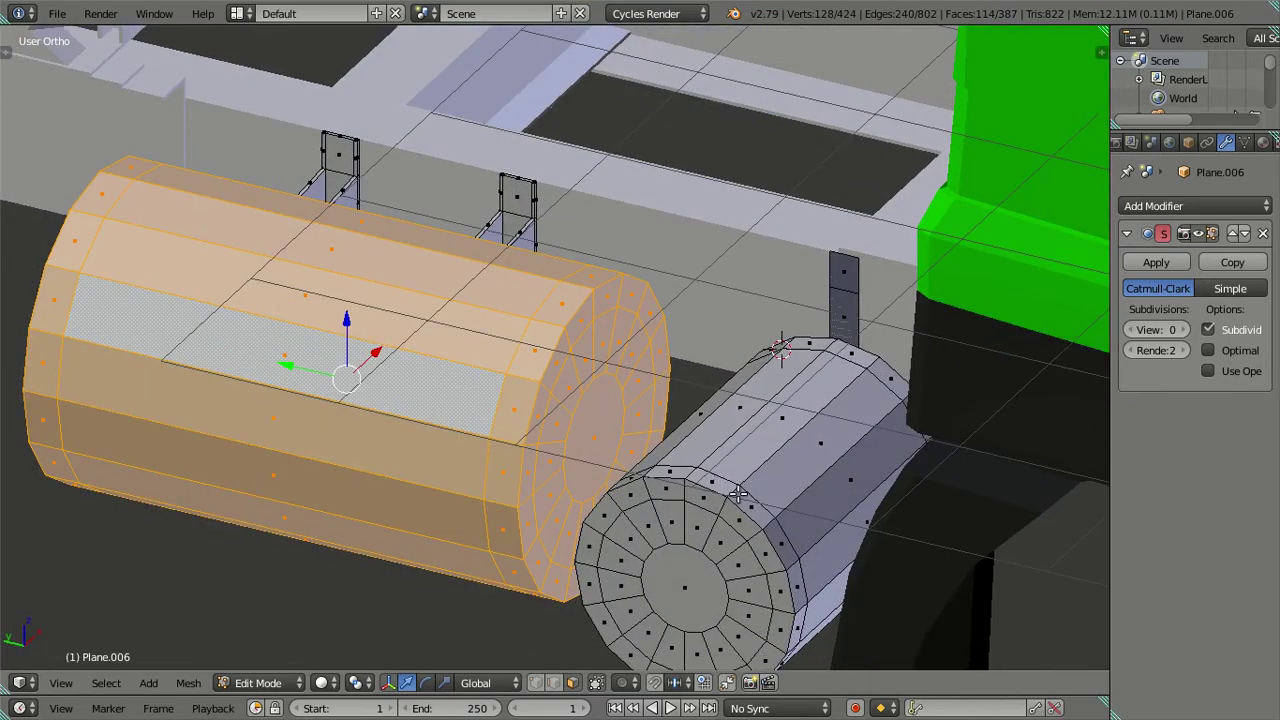
- Switch the selection from the long tank to the small strip above it
middle_drag(737, 492, 735, 420)
scroll(735, 420, up, 1)
scroll(735, 410, up, 2)
scroll(732, 401, up, 1)
key(a)
key(l)
mouse_move(880, 341)
middle_down()
mouse_move(886, 357)
mouse_move(771, 400)
mouse_move(694, 409)
mouse_move(692, 398)
middle_up()
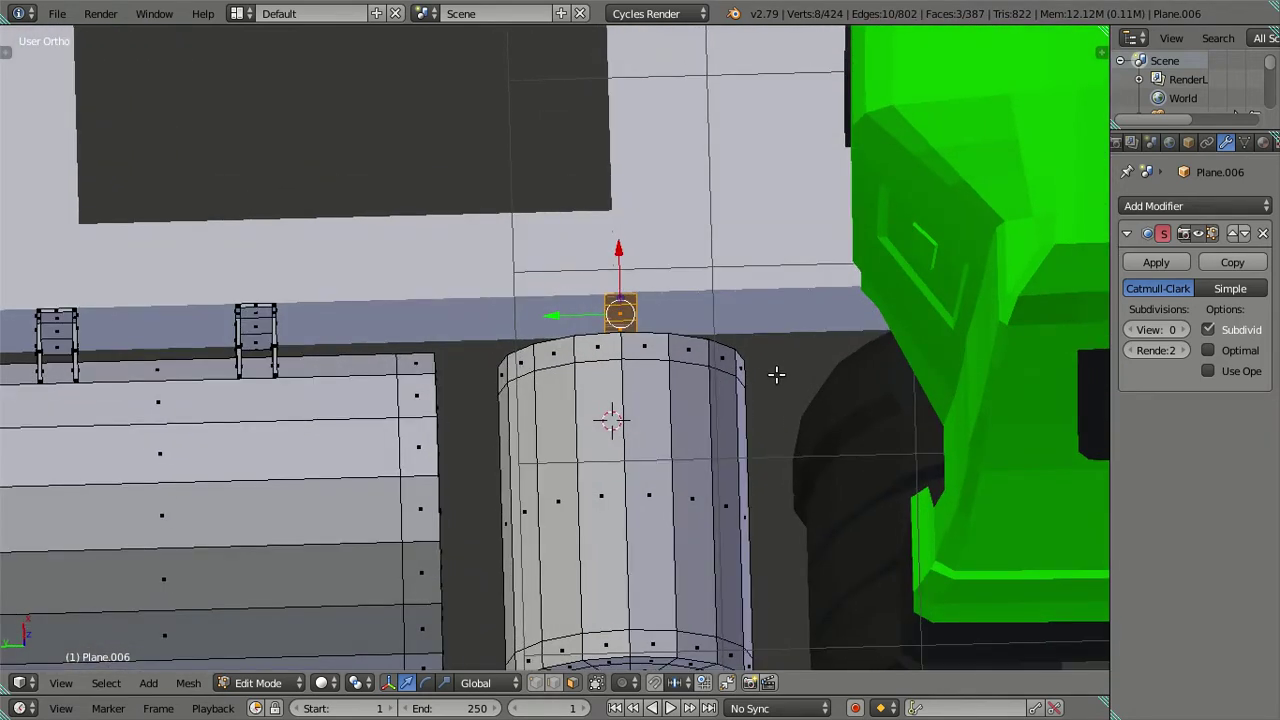
- Scale the strip along Y to about 5.5, making a wide mounting plate
key(s)
key(y)
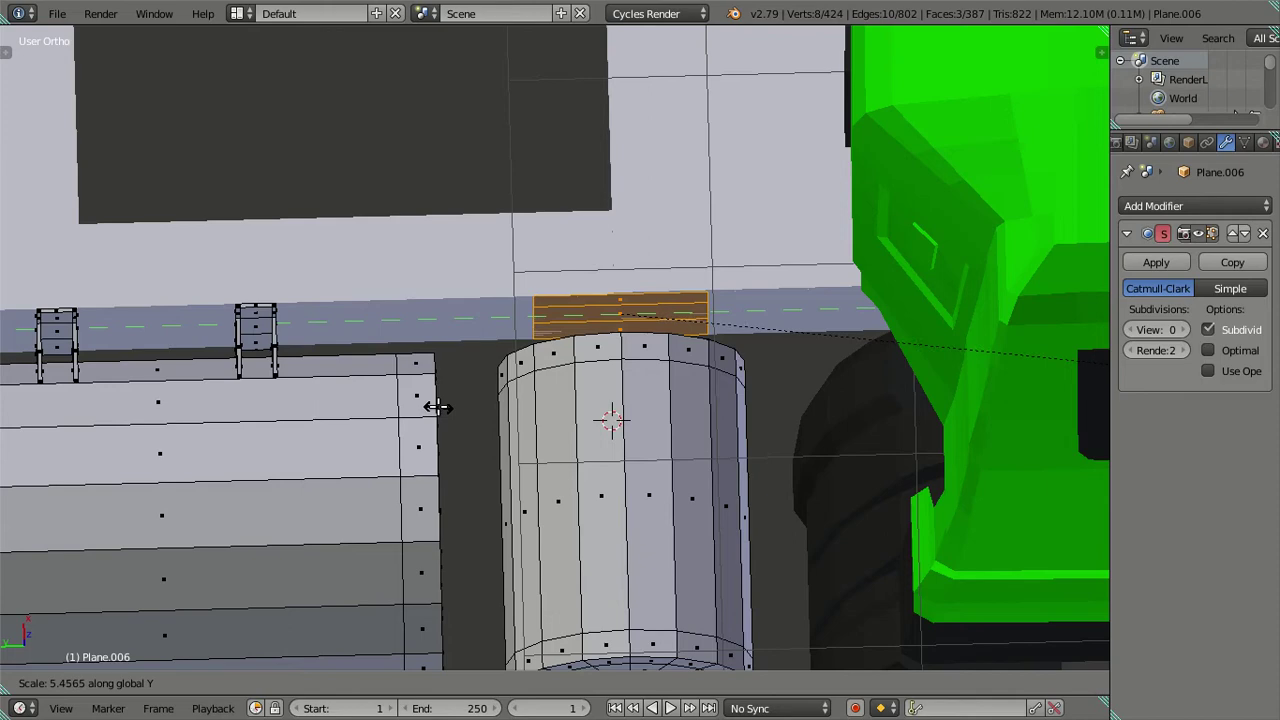
click(437, 407)
mouse_move(502, 532)
middle_down()
mouse_move(477, 143)
mouse_move(800, 302)
mouse_move(720, 305)
mouse_move(661, 507)
mouse_move(678, 369)
mouse_move(711, 266)
mouse_move(690, 275)
mouse_move(716, 311)
middle_up()
- Add two loop cuts down the bracket face above the tanks
middle_drag(710, 319, 613, 425)
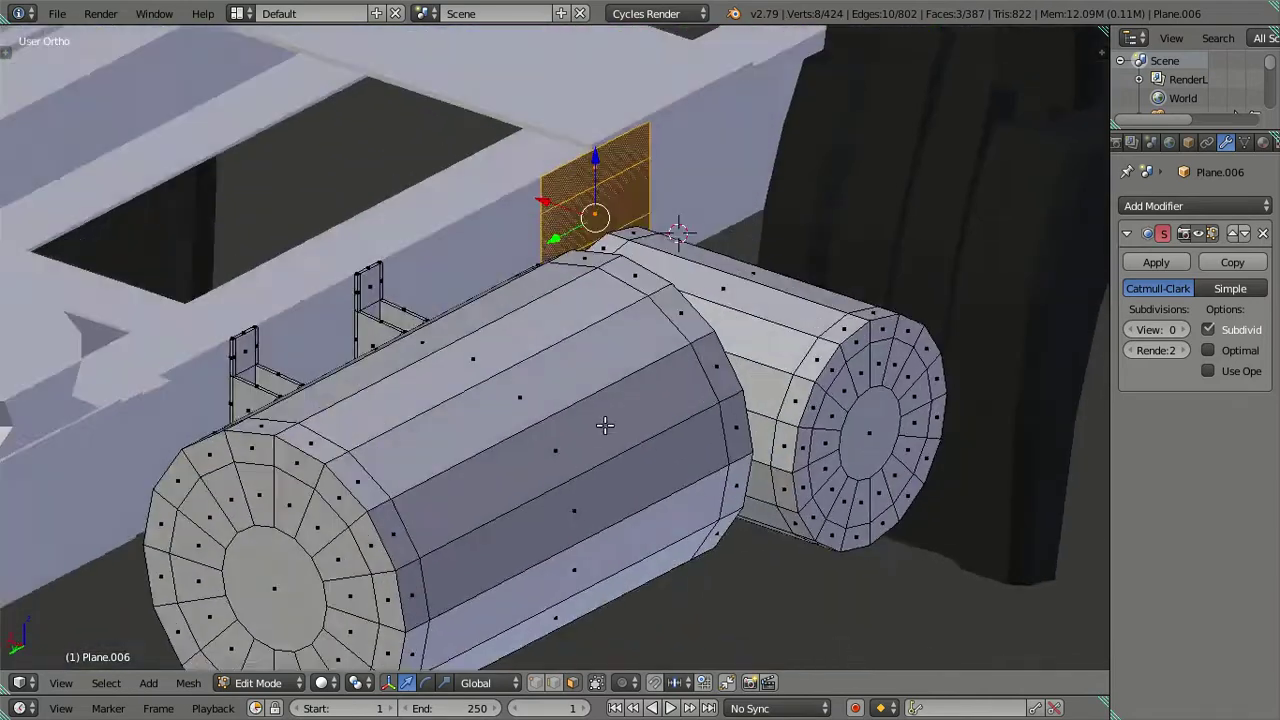
scroll(613, 425, up, 2)
mouse_move(320, 471)
middle_down()
mouse_move(614, 543)
mouse_move(502, 350)
middle_up()
scroll(502, 350, up, 3)
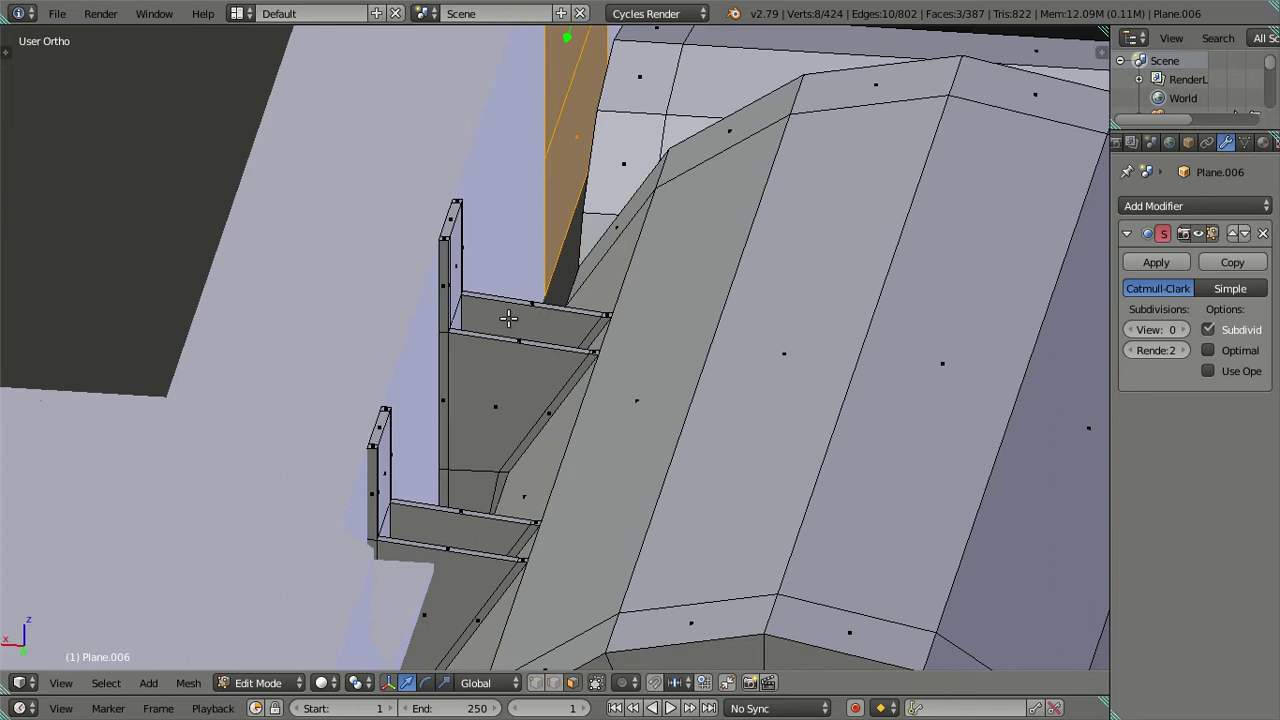
scroll(505, 353, up, 2)
key(ctrl+r)
click(497, 354)
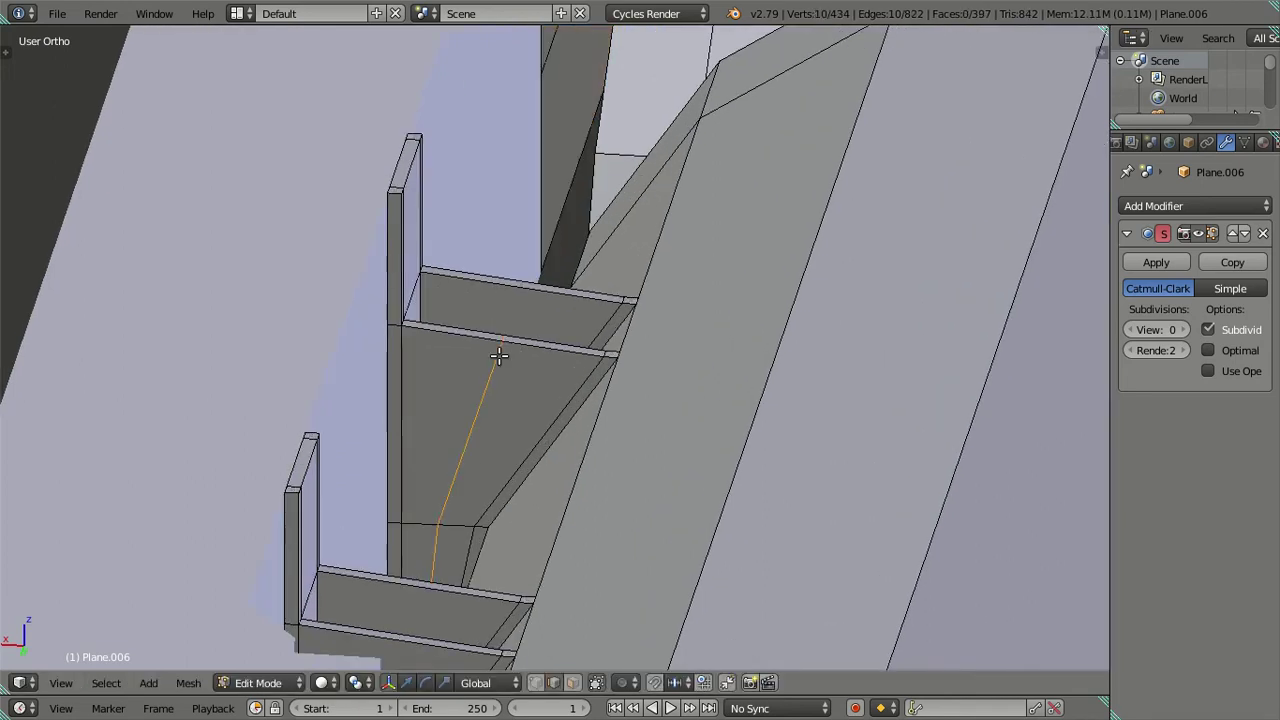
key(ctrl+r)
click(518, 295)
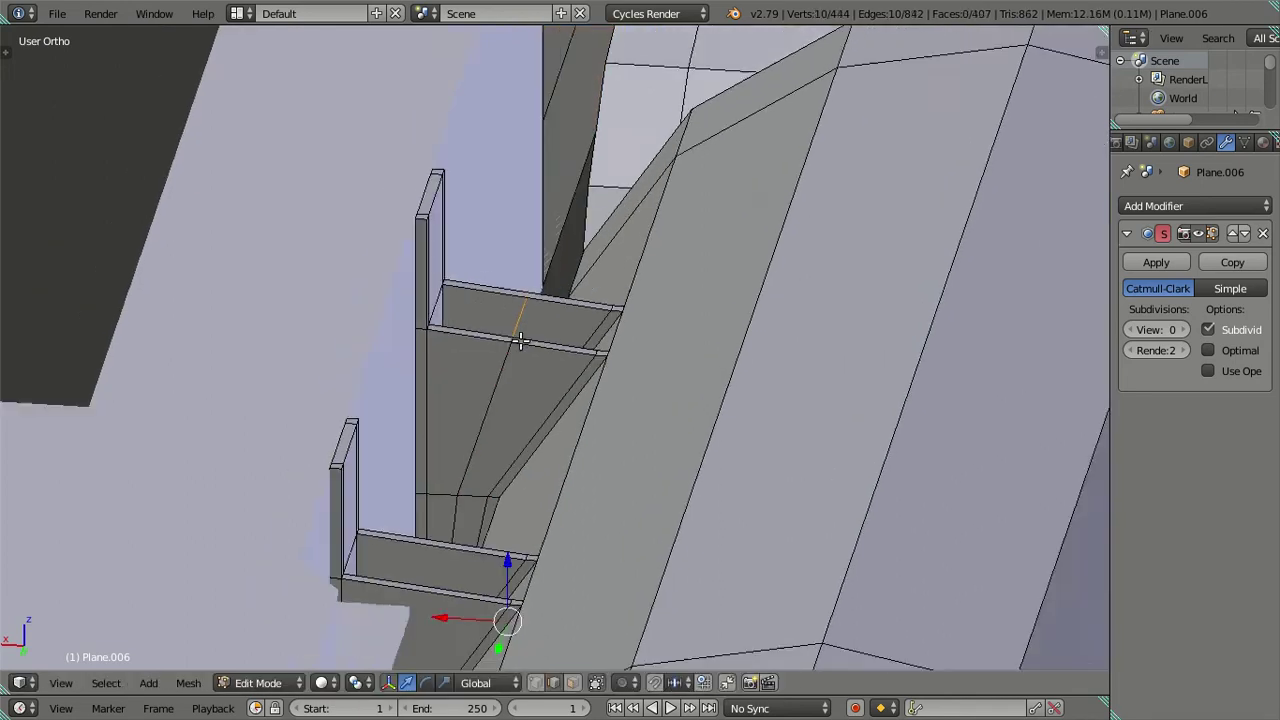
- Add two more loop cuts on the bracket near the tank
middle_drag(518, 295, 341, 405)
key(ctrl+r)
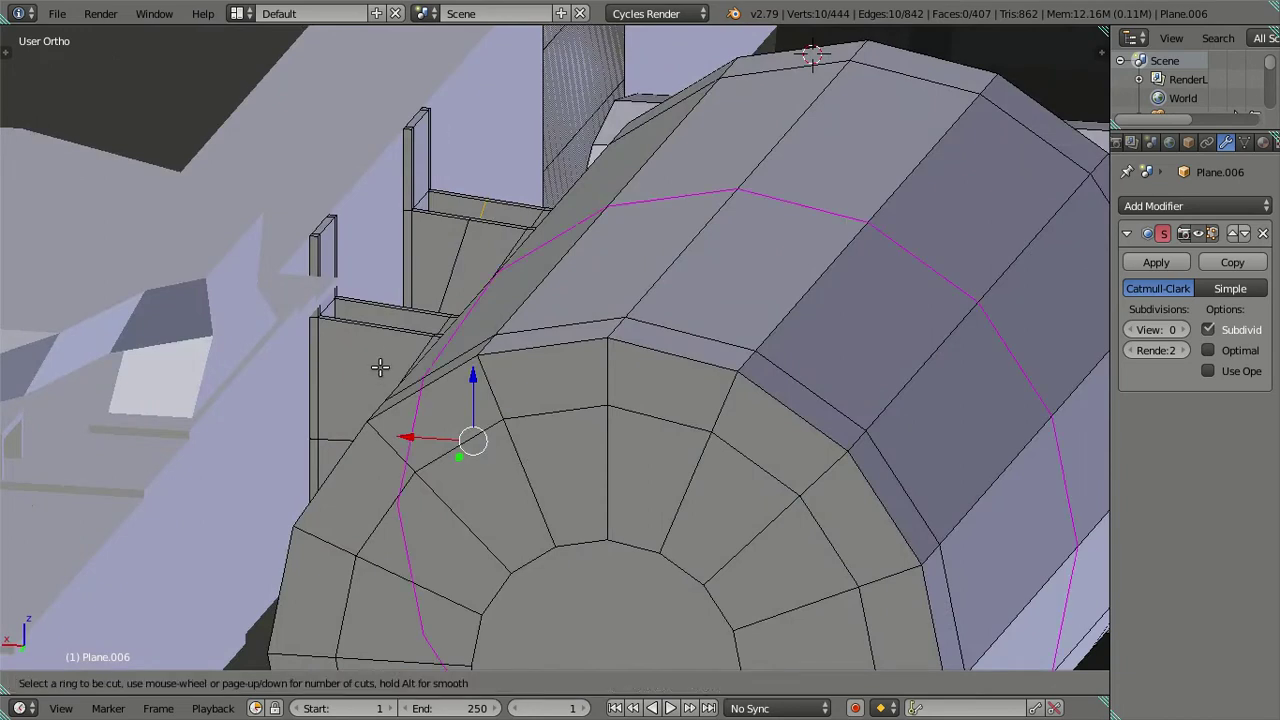
click(385, 320)
key(ctrl+r)
click(388, 318)
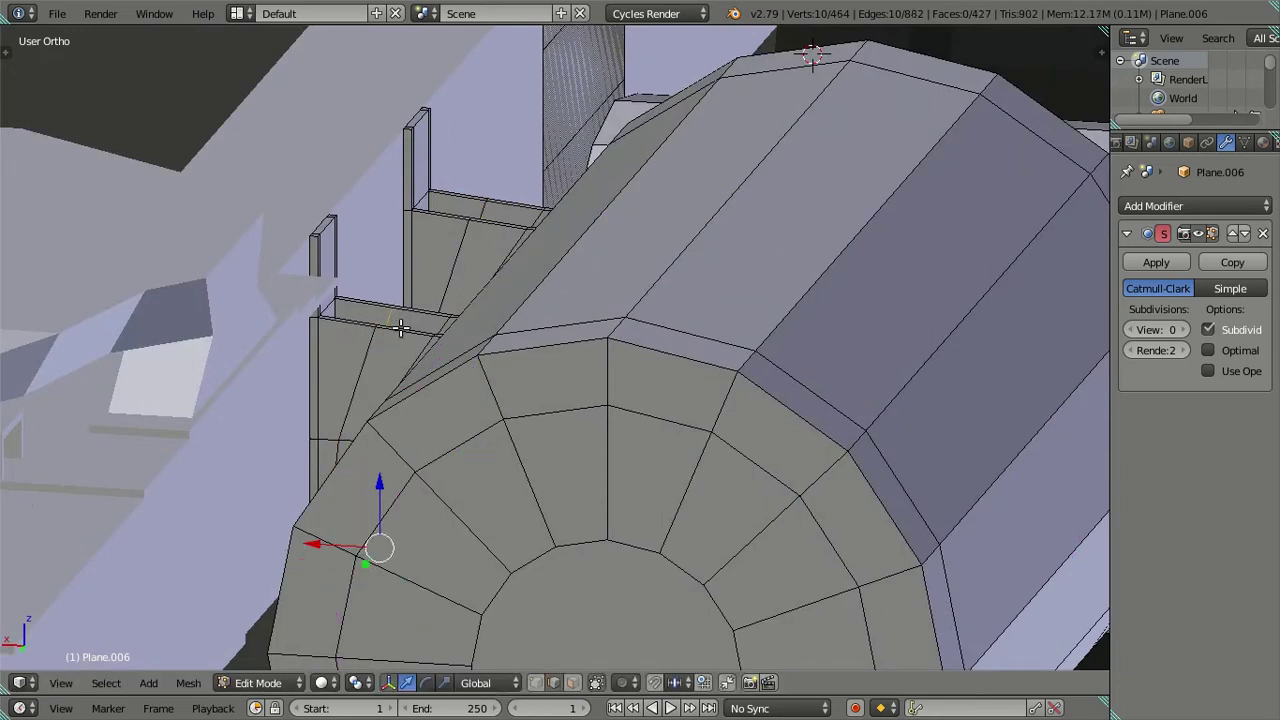
scroll(449, 346, up, 3)
scroll(687, 417, up, 2)
scroll(687, 417, up, 3)
- Lower two bracket edges along Z by -0.0369, then return to Object Mode
right_click(431, 457)
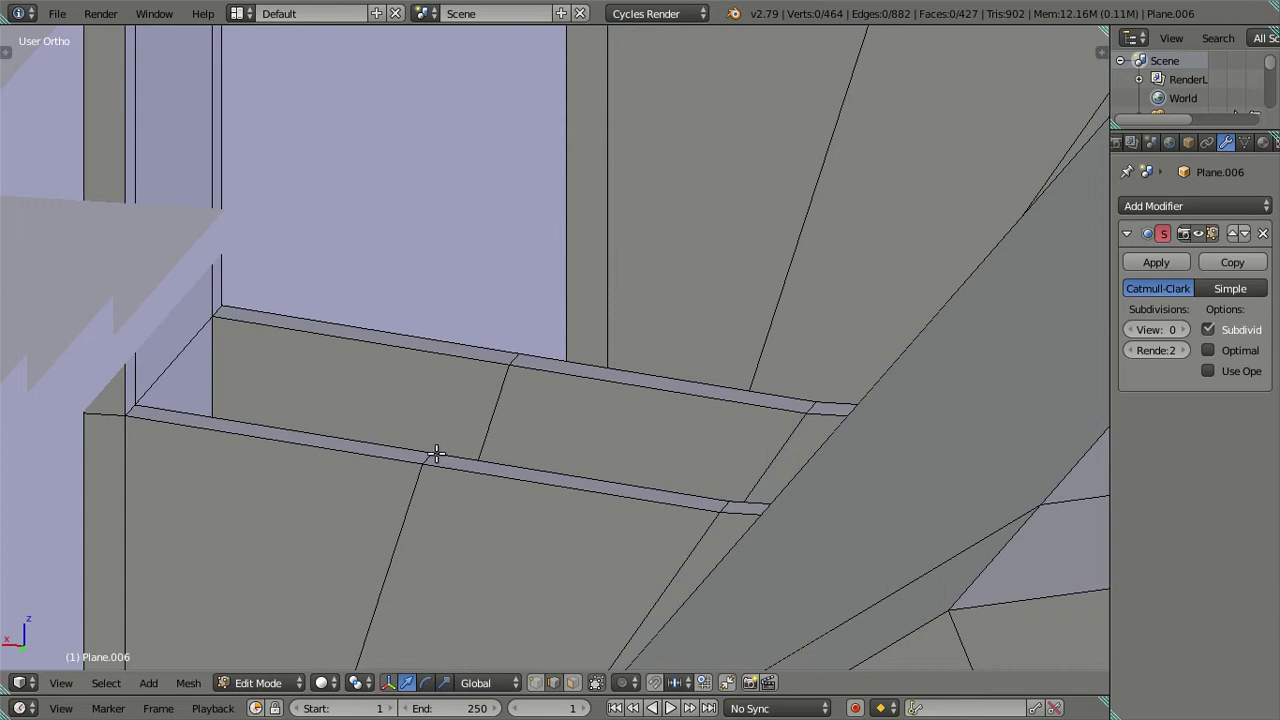
shift+right_click(514, 360)
mouse_move(514, 360)
shift+middle_down()
mouse_move(778, 277)
mouse_move(674, 403)
shift+middle_up()
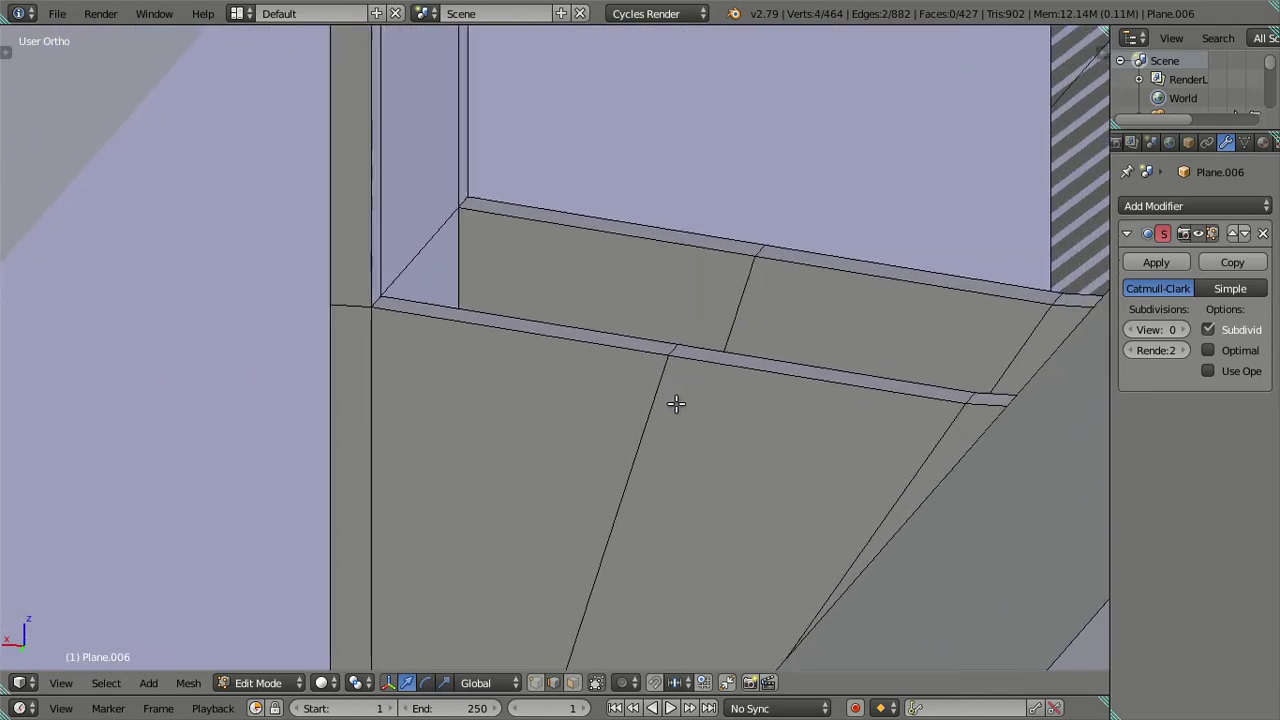
scroll(646, 401, up, 2)
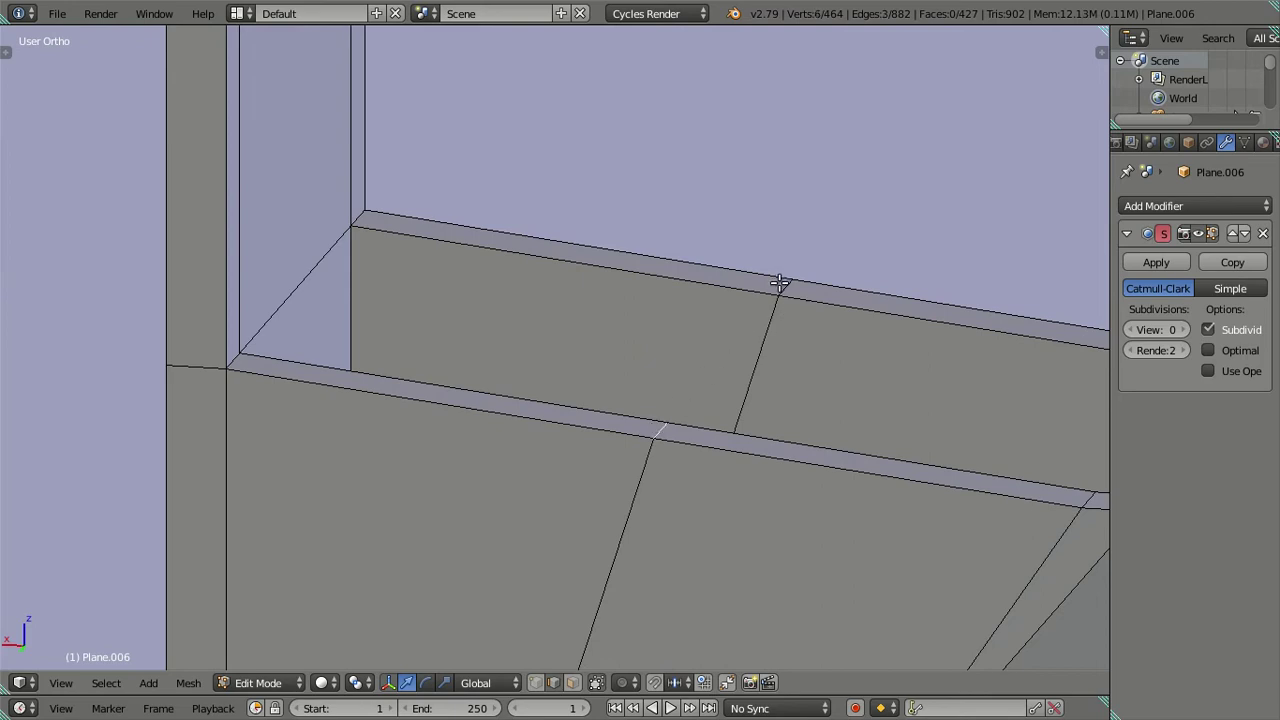
scroll(603, 407, down, 5)
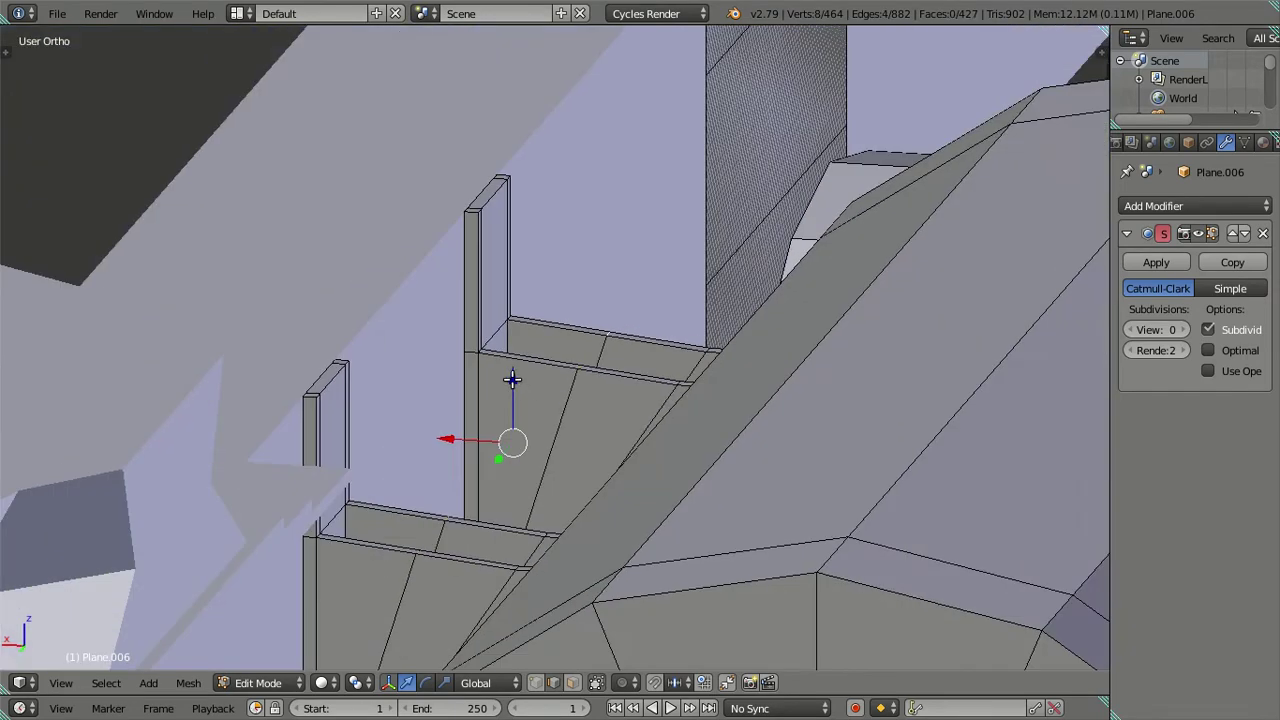
drag(512, 379, 502, 404)
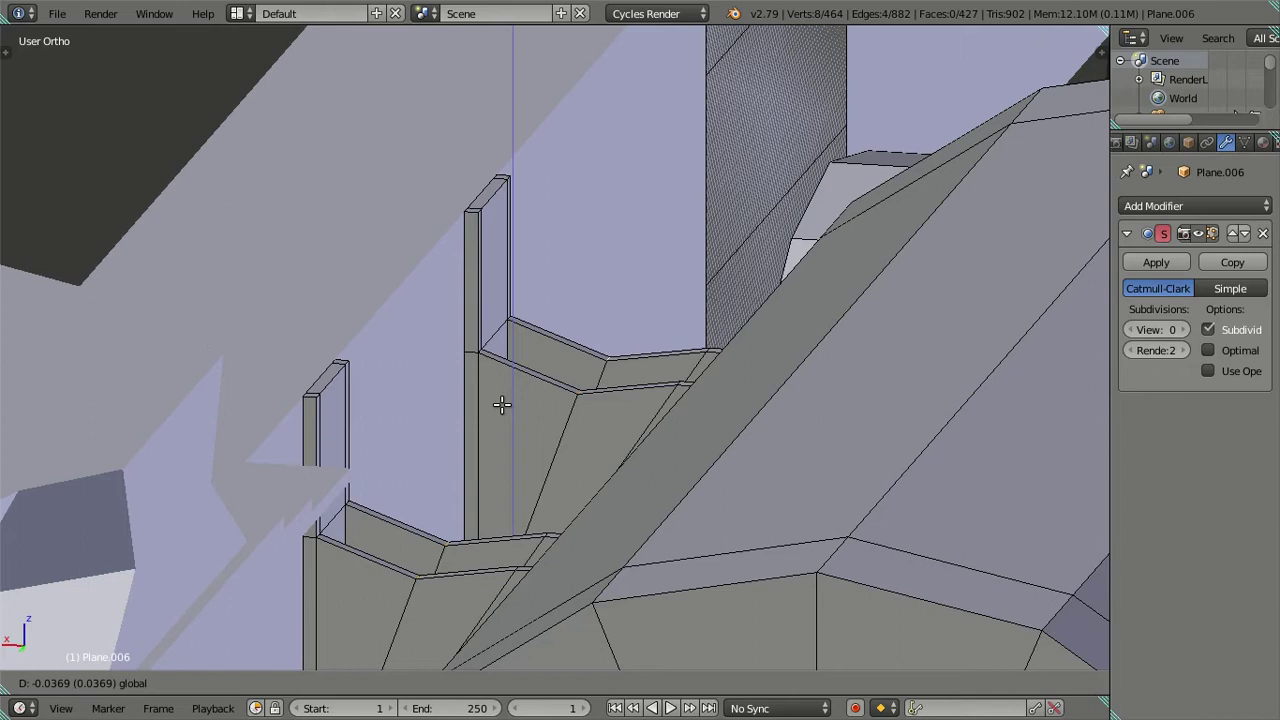
click(502, 404)
scroll(502, 404, down, 4)
mouse_move(502, 404)
shift+middle_down()
mouse_move(678, 414)
mouse_move(626, 372)
mouse_move(560, 374)
mouse_move(597, 352)
shift+middle_up()
key(Tab)
scroll(678, 414, up, 3)
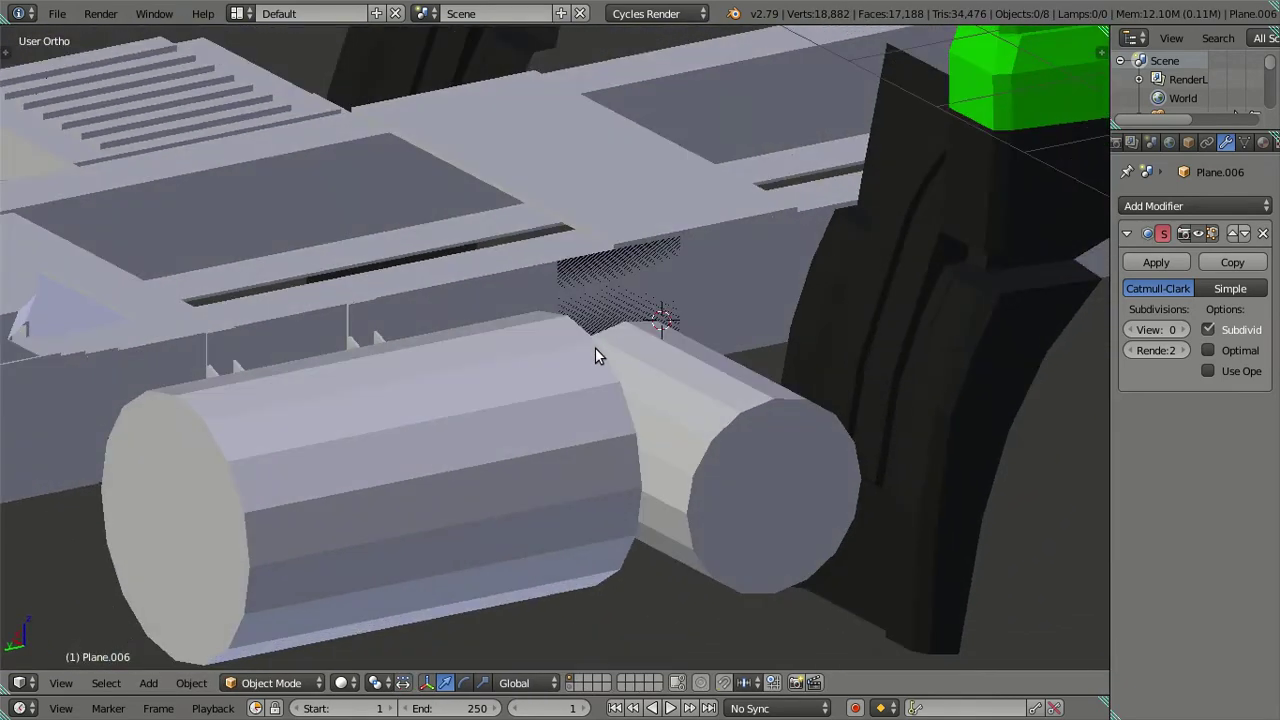
- Extrude the bracket plate faces by -0.02 to give it thickness
key(Tab)
scroll(595, 347, up, 3)
mouse_move(691, 313)
middle_down()
mouse_move(671, 409)
mouse_move(569, 346)
mouse_move(706, 400)
mouse_move(774, 400)
mouse_move(622, 413)
middle_up()
right_click(593, 342)
key(ctrl+l)
scroll(766, 371, up, 1)
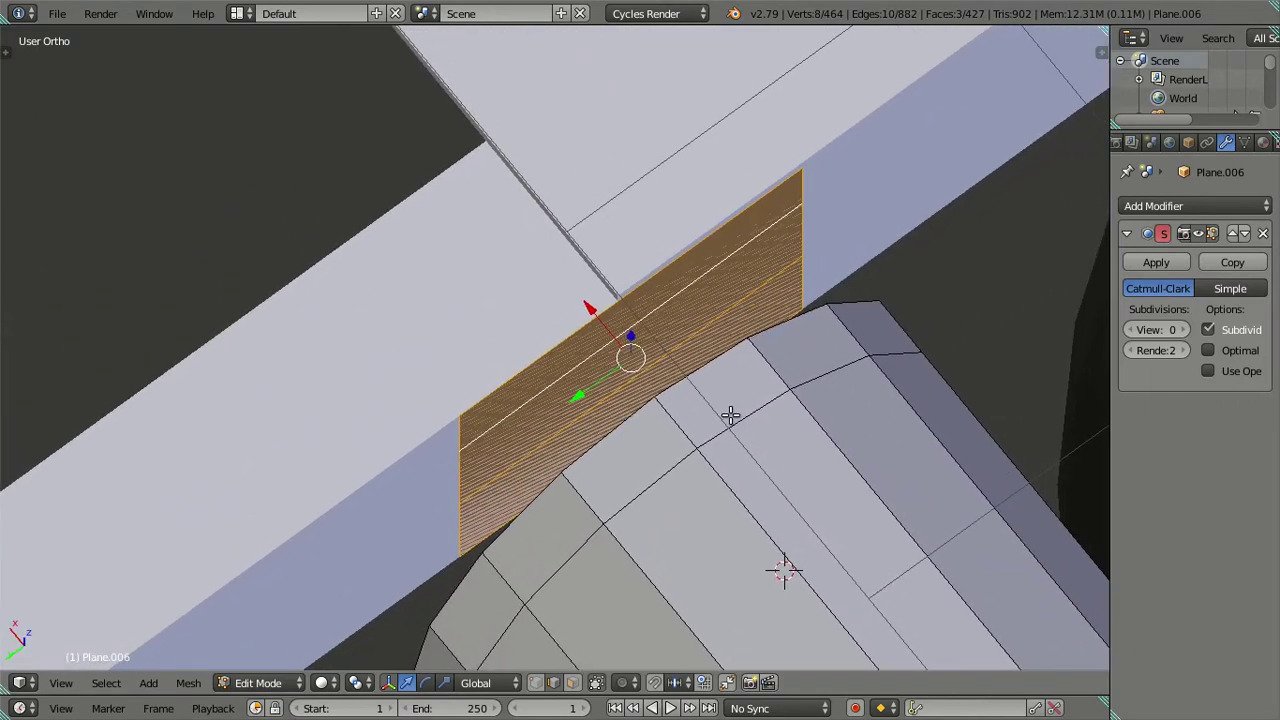
key(e)
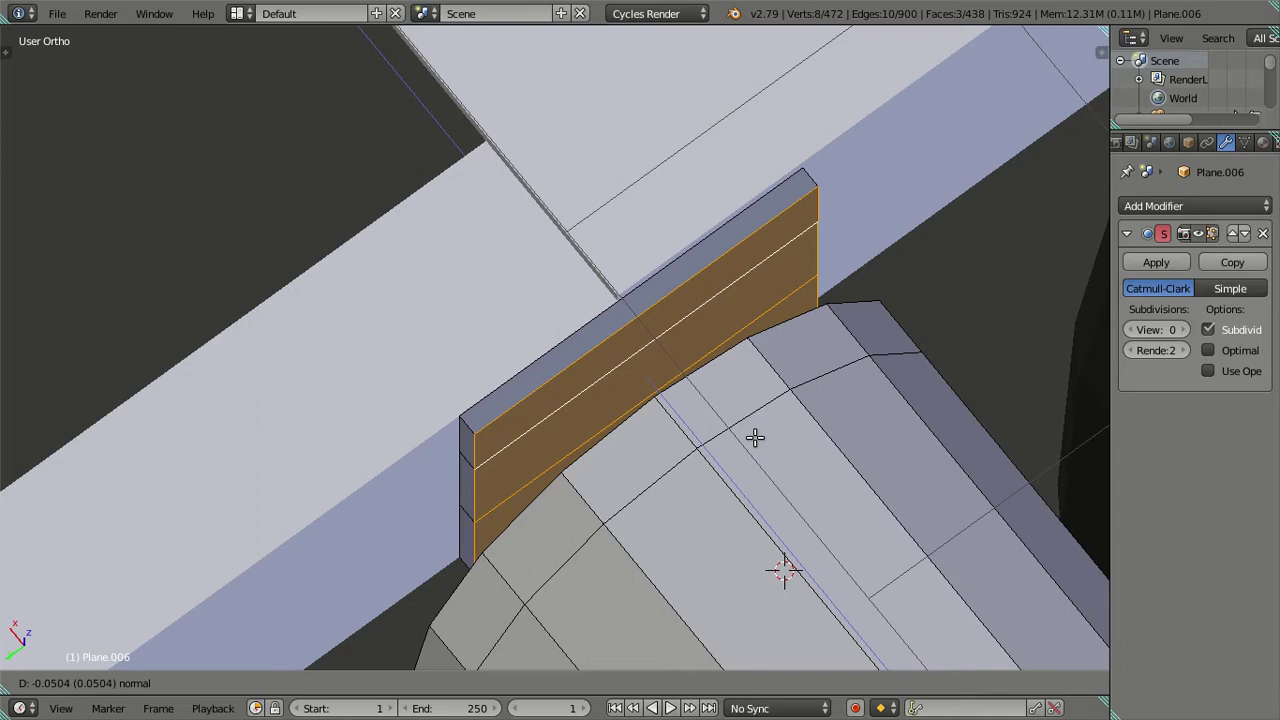
text(-0.02)
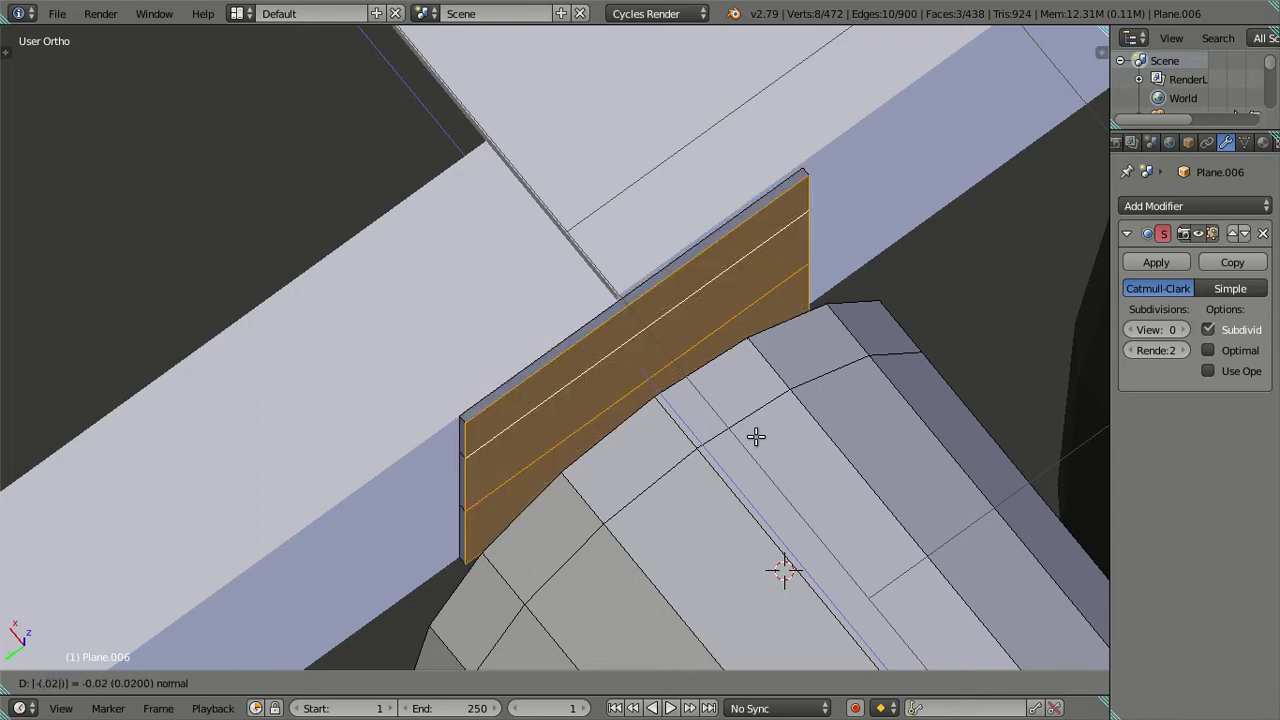
key(Return)
- Flip the normals of the whole connected plate
right_click(624, 345)
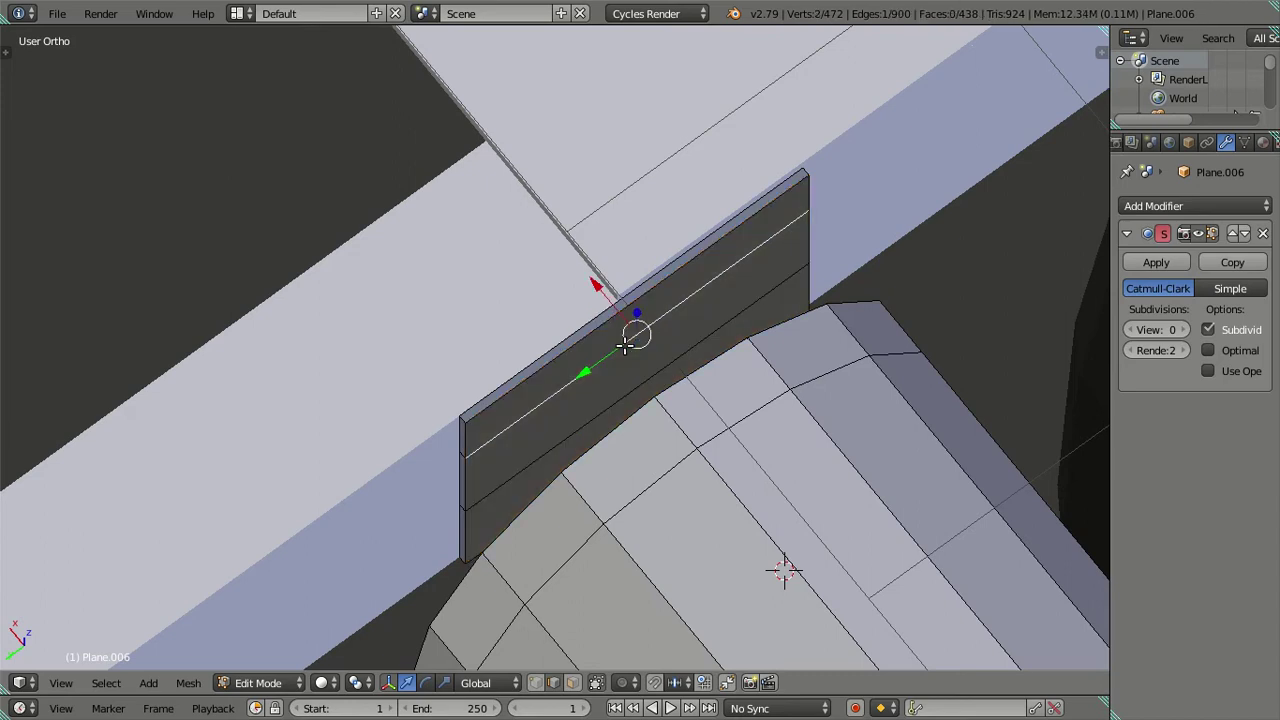
key(l)
key(ctrl+f)
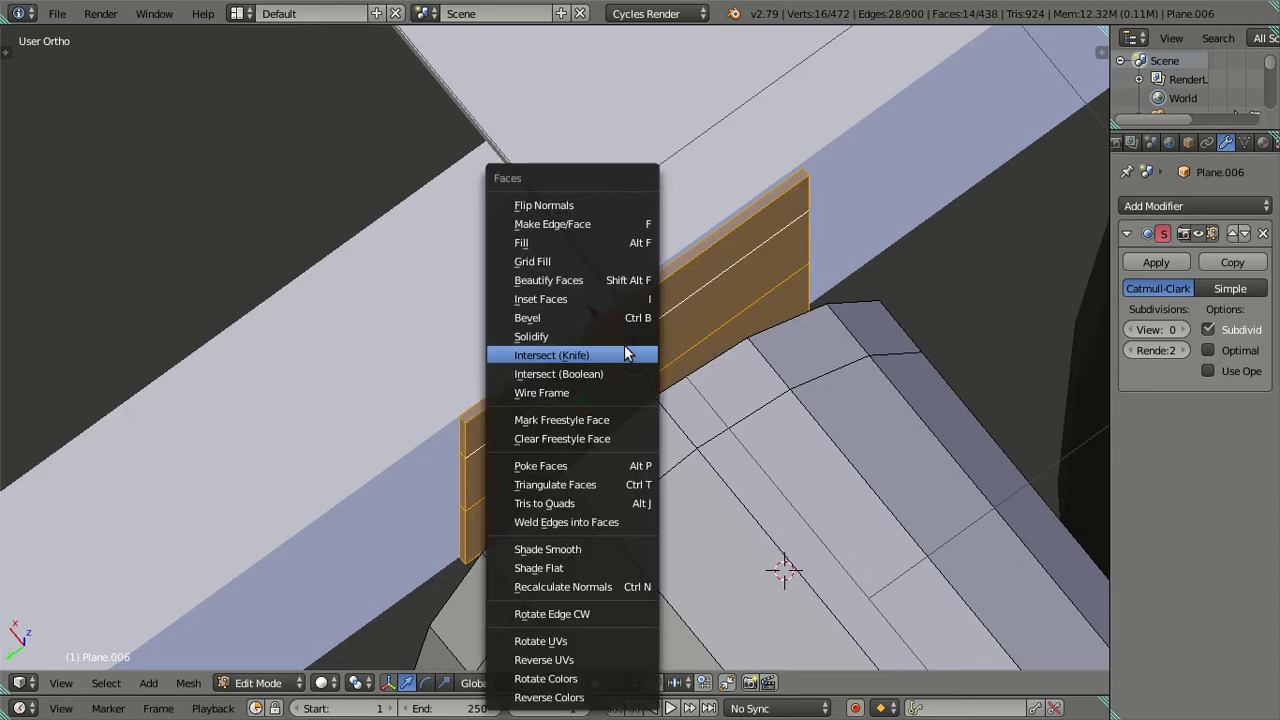
click(589, 207)
key(a)
- Dissolve a horizontal edge loop on the plate
mouse_move(603, 249)
middle_down()
mouse_move(676, 421)
mouse_move(706, 374)
middle_up()
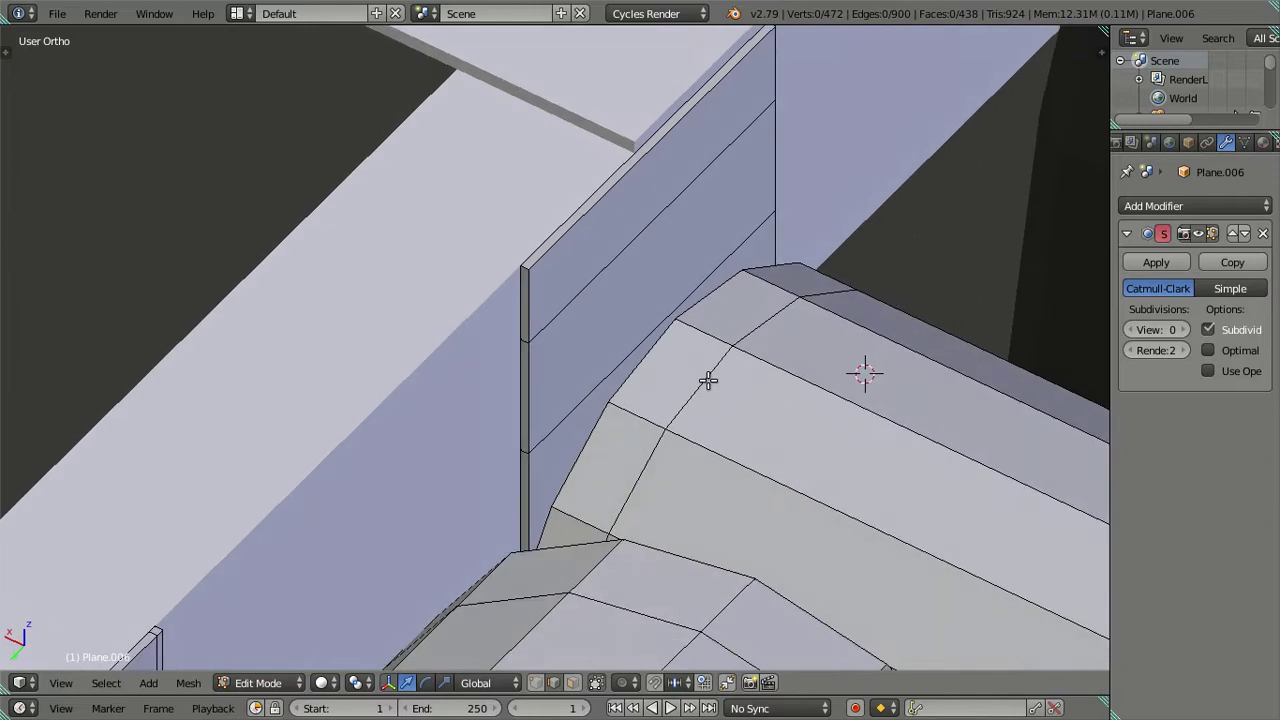
alt+right_click(663, 190)
middle_drag(607, 362, 668, 405)
key(x)
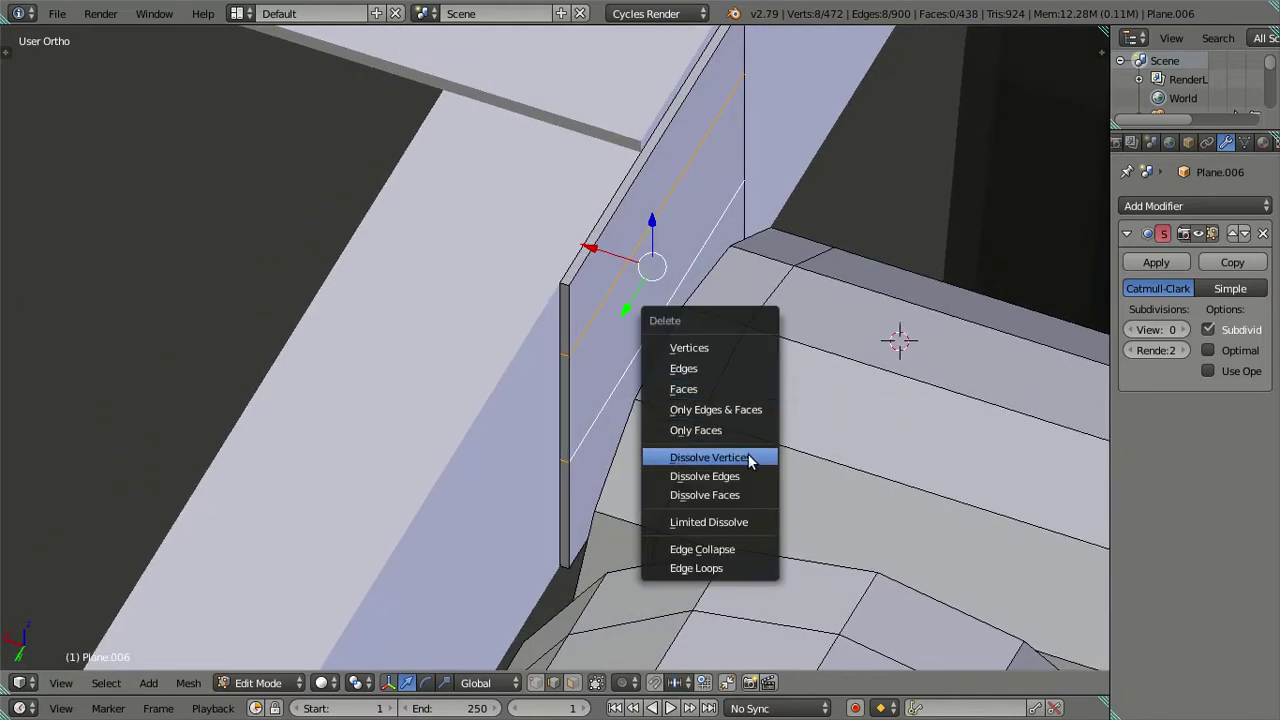
click(745, 474)
mouse_move(745, 474)
middle_down()
mouse_move(712, 448)
mouse_move(526, 523)
mouse_move(503, 489)
mouse_move(503, 383)
mouse_move(571, 351)
mouse_move(583, 274)
mouse_move(603, 354)
mouse_move(603, 505)
mouse_move(580, 535)
mouse_move(590, 480)
mouse_move(585, 500)
mouse_move(646, 459)
mouse_move(643, 443)
mouse_move(651, 531)
mouse_move(660, 249)
mouse_move(706, 97)
middle_up()
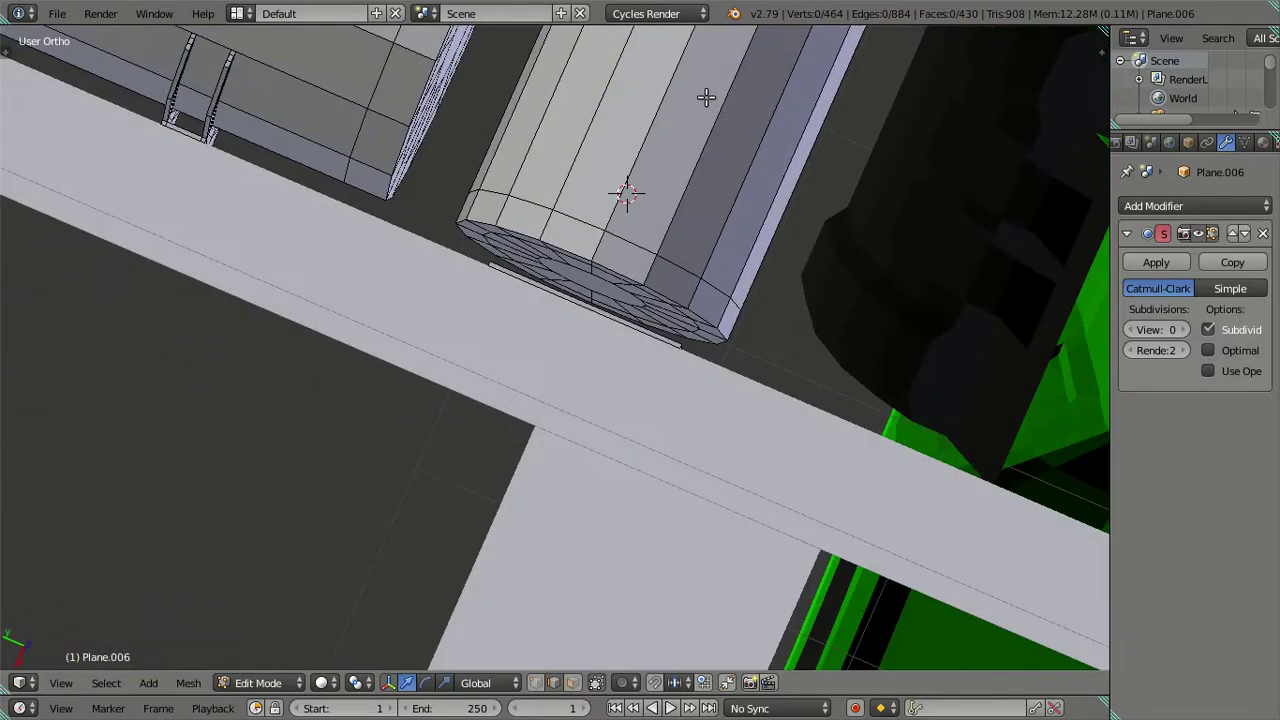
- Add a loop cut near one end of the plate and slide it along Y
scroll(655, 169, up, 2)
scroll(657, 123, up, 2)
scroll(731, 326, up, 2)
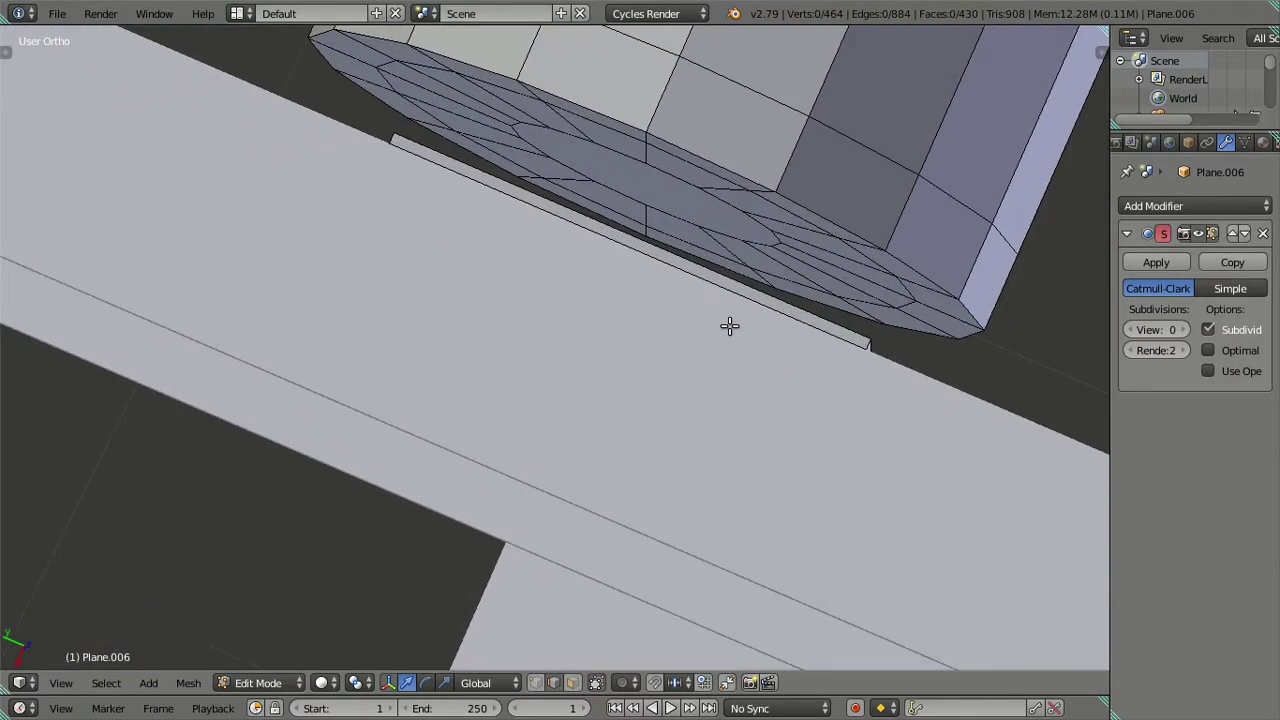
scroll(713, 340, up, 2)
scroll(713, 340, up, 2)
shift+middle_drag(729, 315, 543, 426)
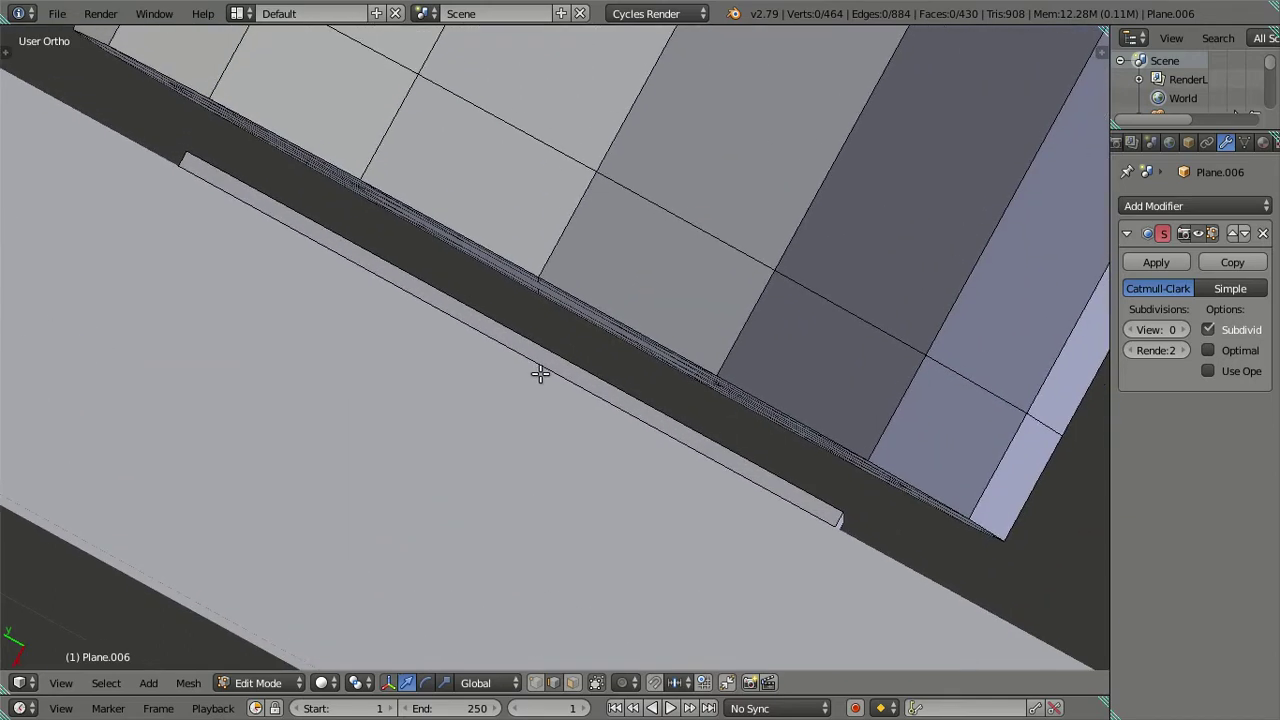
key(ctrl+r)
click(566, 356)
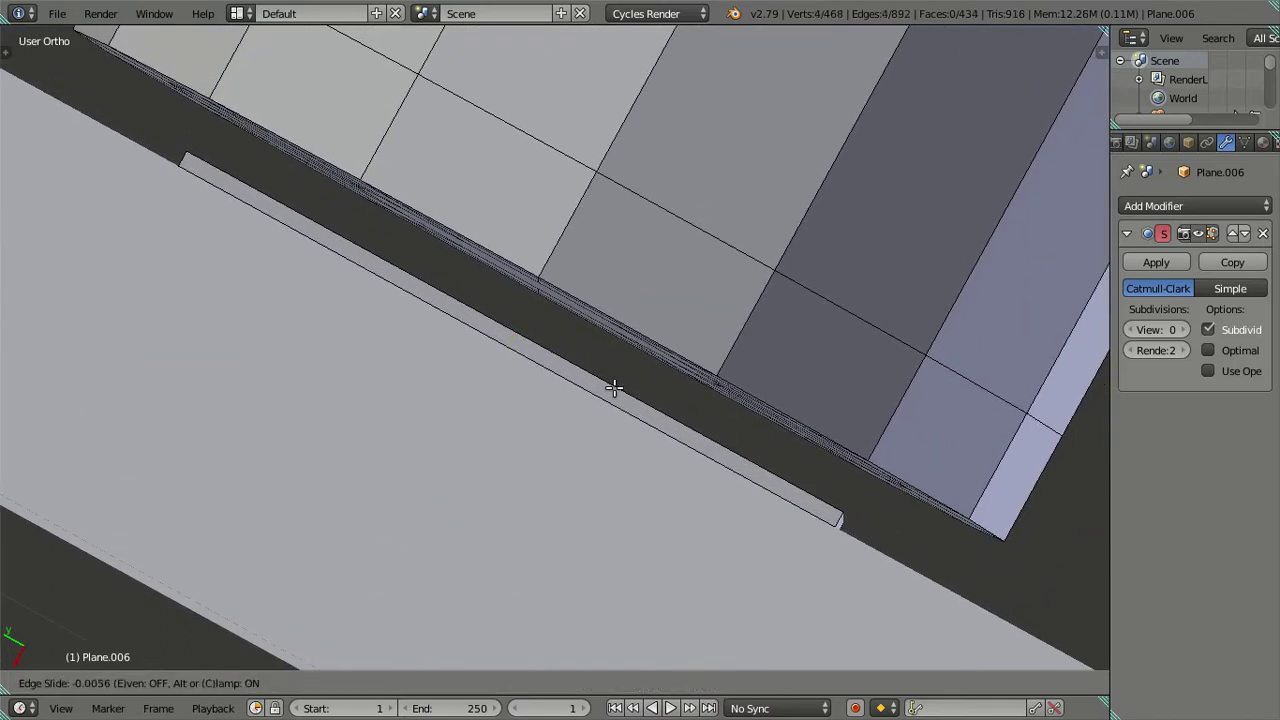
click(1045, 581)
drag(778, 505, 755, 480)
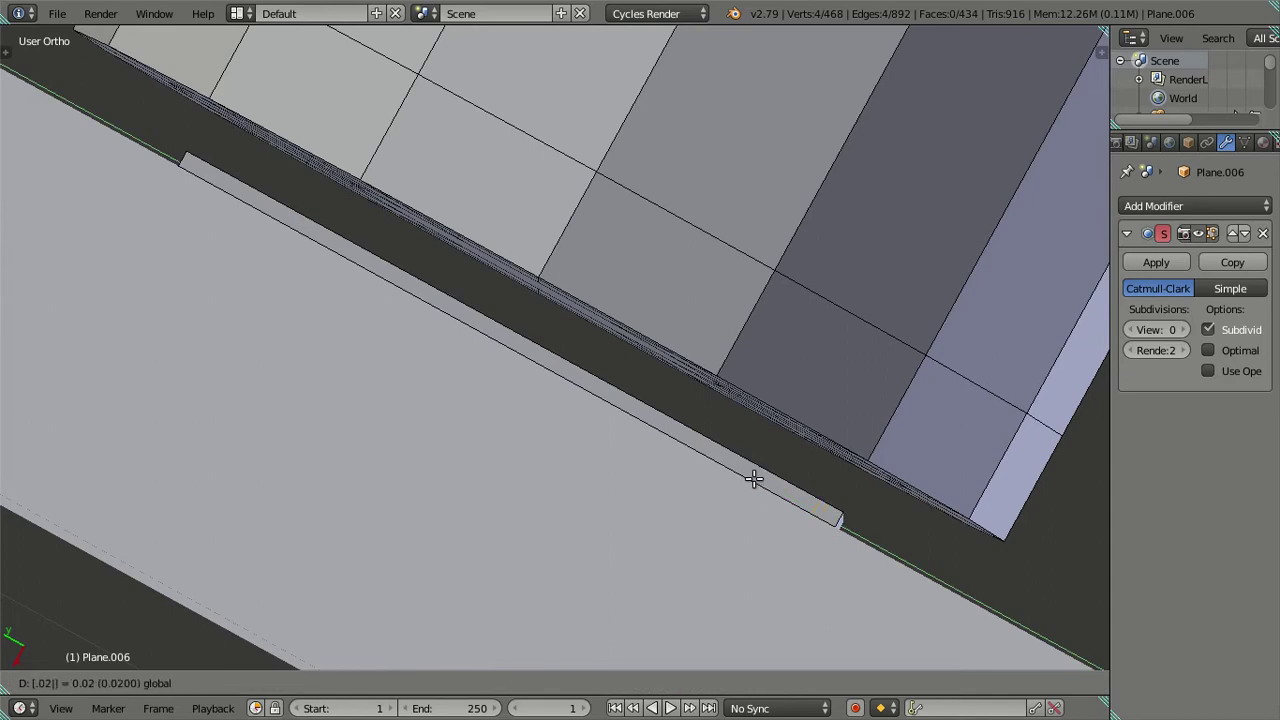
drag(755, 480, 754, 480)
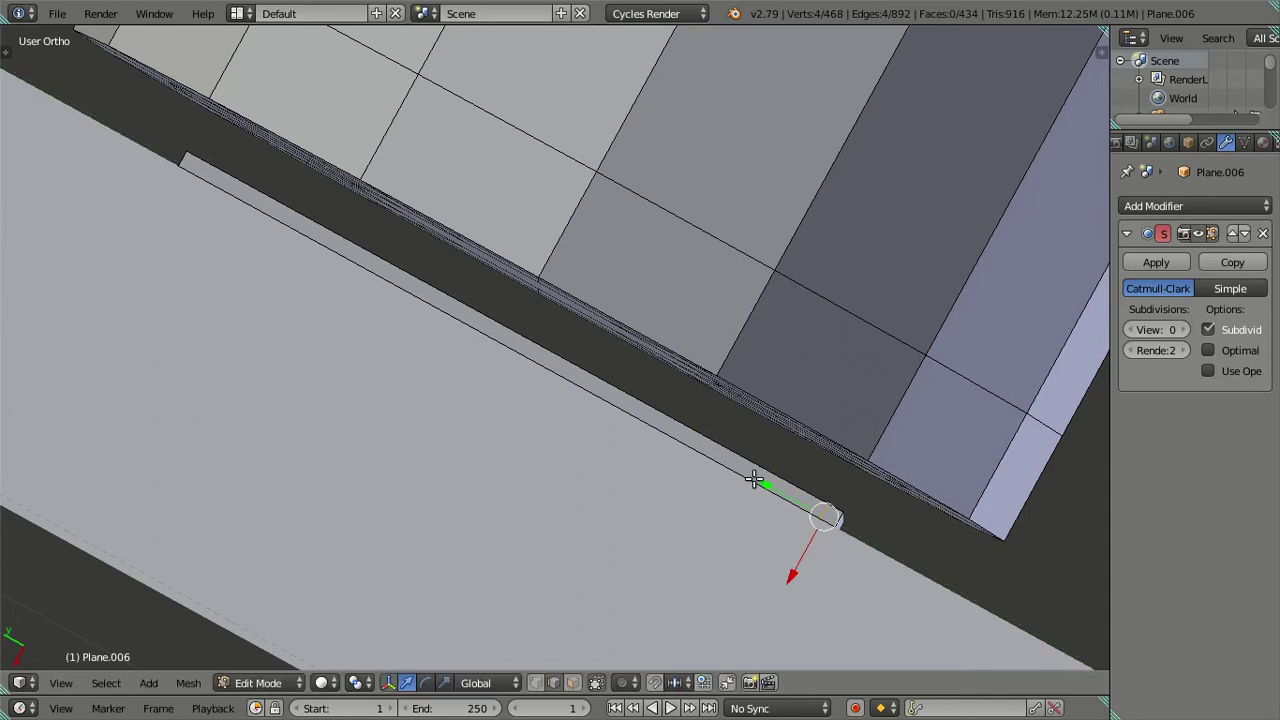
- Add a second loop cut near the other end, slide it along Y, then deselect
key(ctrl+r)
click(243, 199)
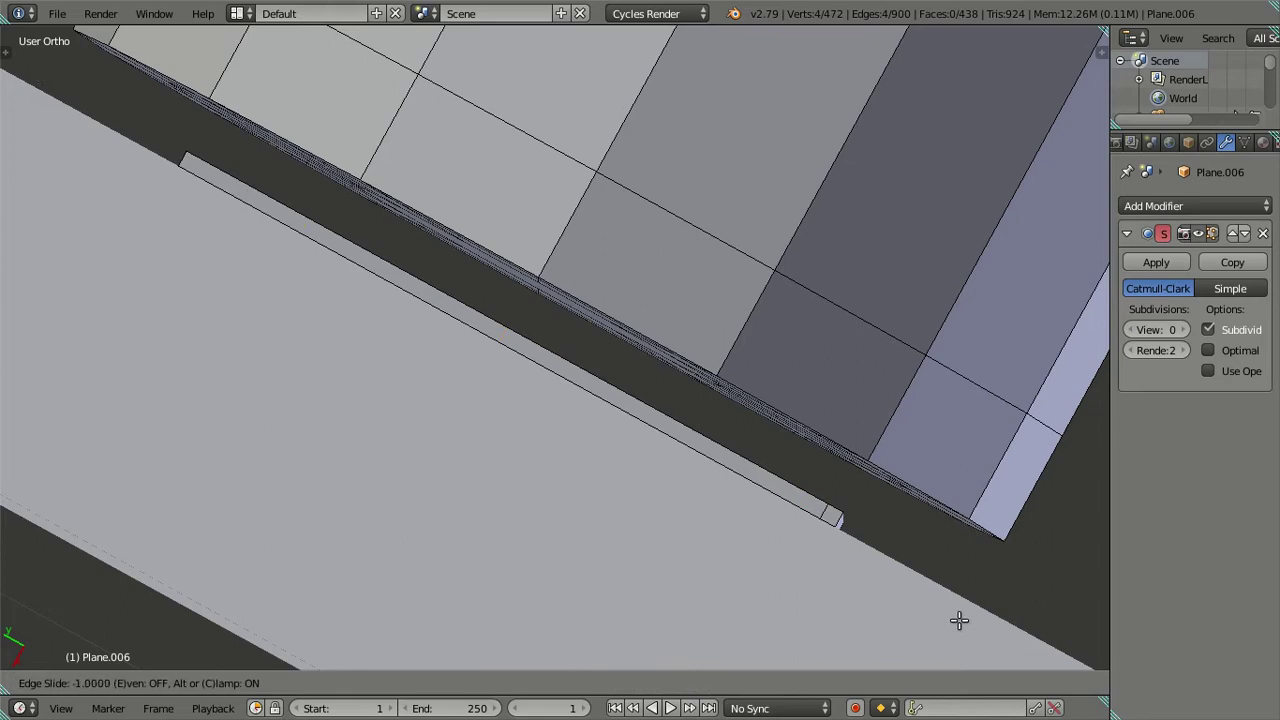
click(959, 620)
drag(135, 128, 143, 147)
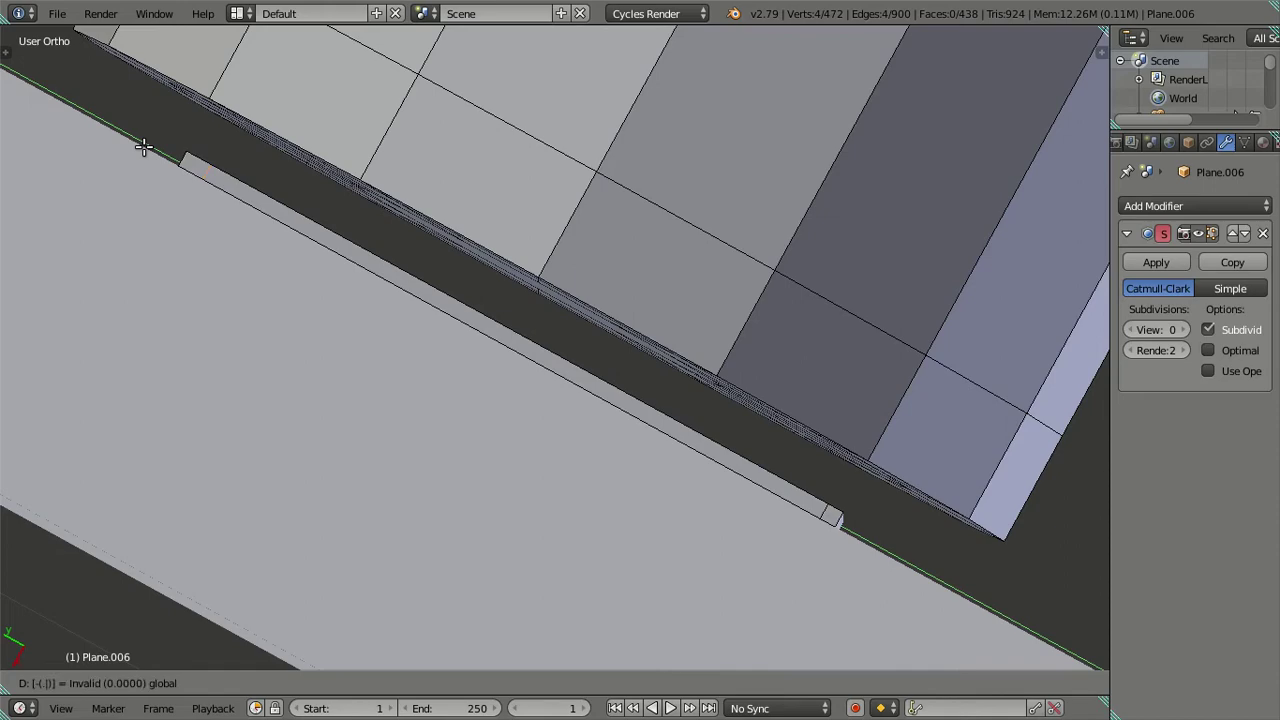
drag(143, 147, 147, 147)
scroll(517, 240, down, 3)
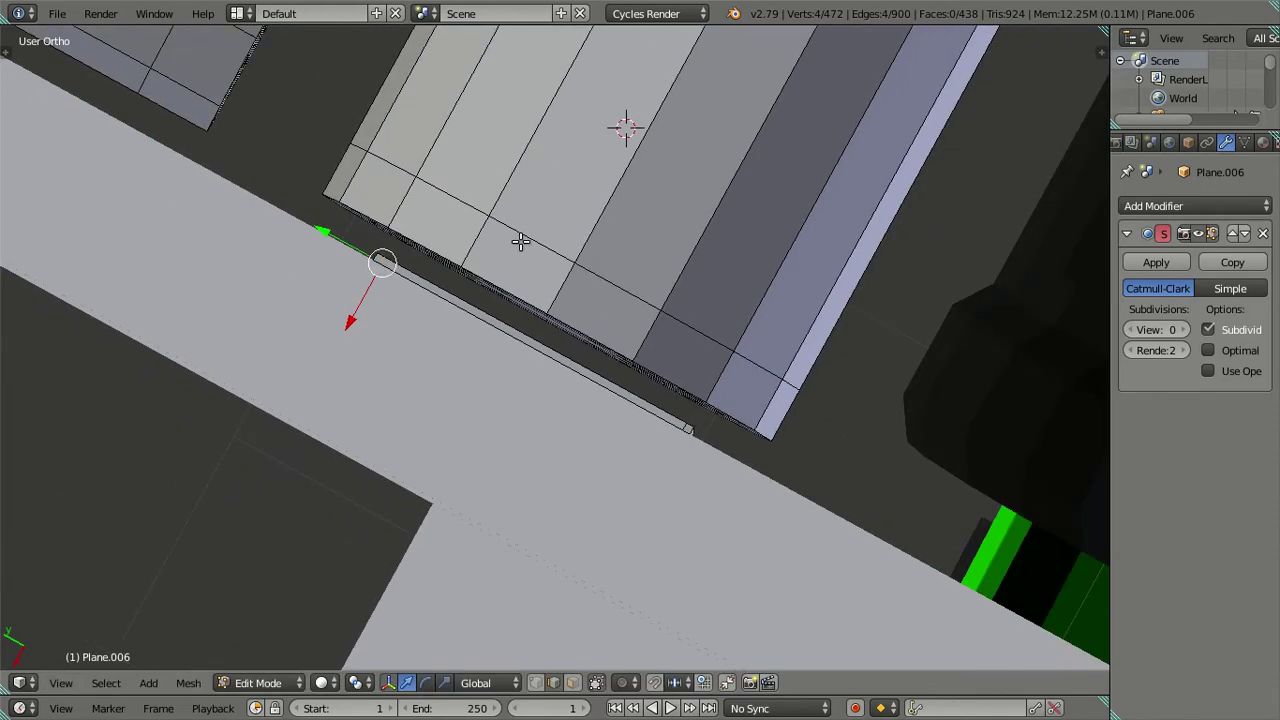
mouse_move(554, 206)
middle_down()
mouse_move(554, 469)
mouse_move(573, 343)
mouse_move(609, 377)
mouse_move(523, 371)
mouse_move(540, 283)
mouse_move(525, 301)
mouse_move(589, 363)
mouse_move(586, 334)
mouse_move(608, 320)
mouse_move(623, 354)
mouse_move(642, 324)
mouse_move(603, 386)
mouse_move(589, 363)
mouse_move(580, 374)
middle_up()
key(a)
scroll(592, 322, up, 2)
scroll(387, 397, up, 3)
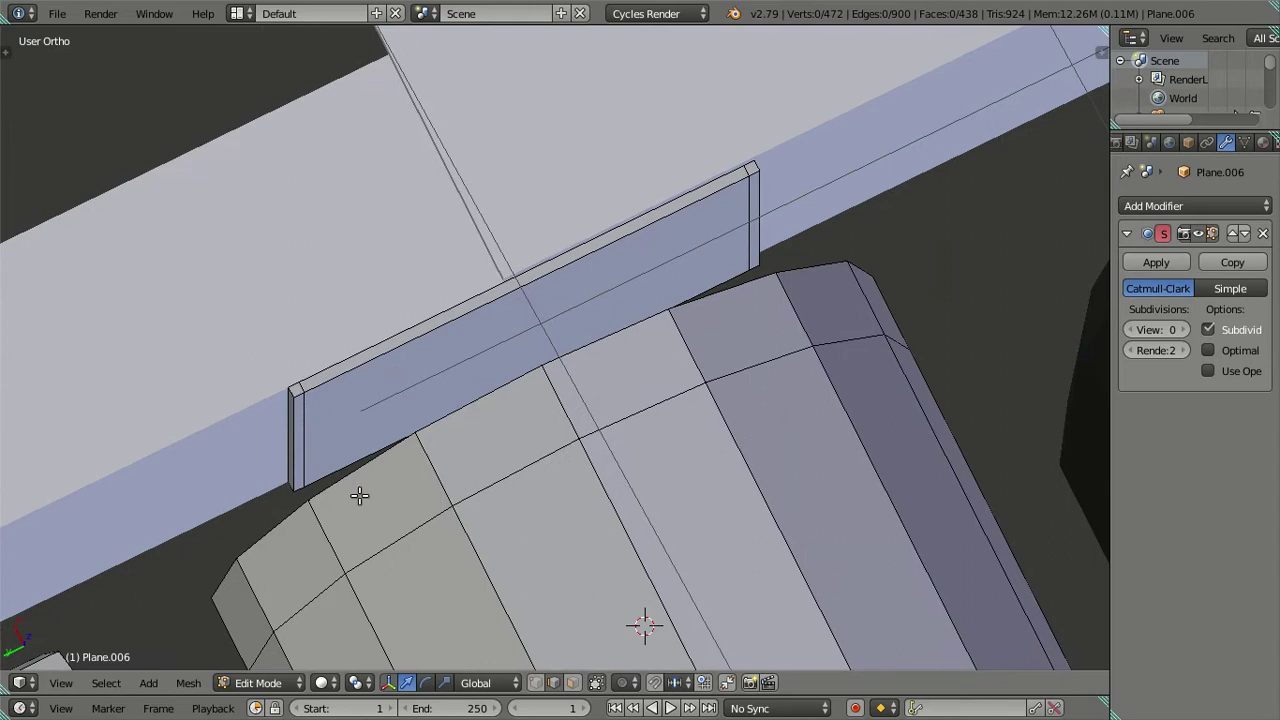
- Inset both thin end faces of the plate in face select mode
key(ctrl+Tab)
click(414, 489)
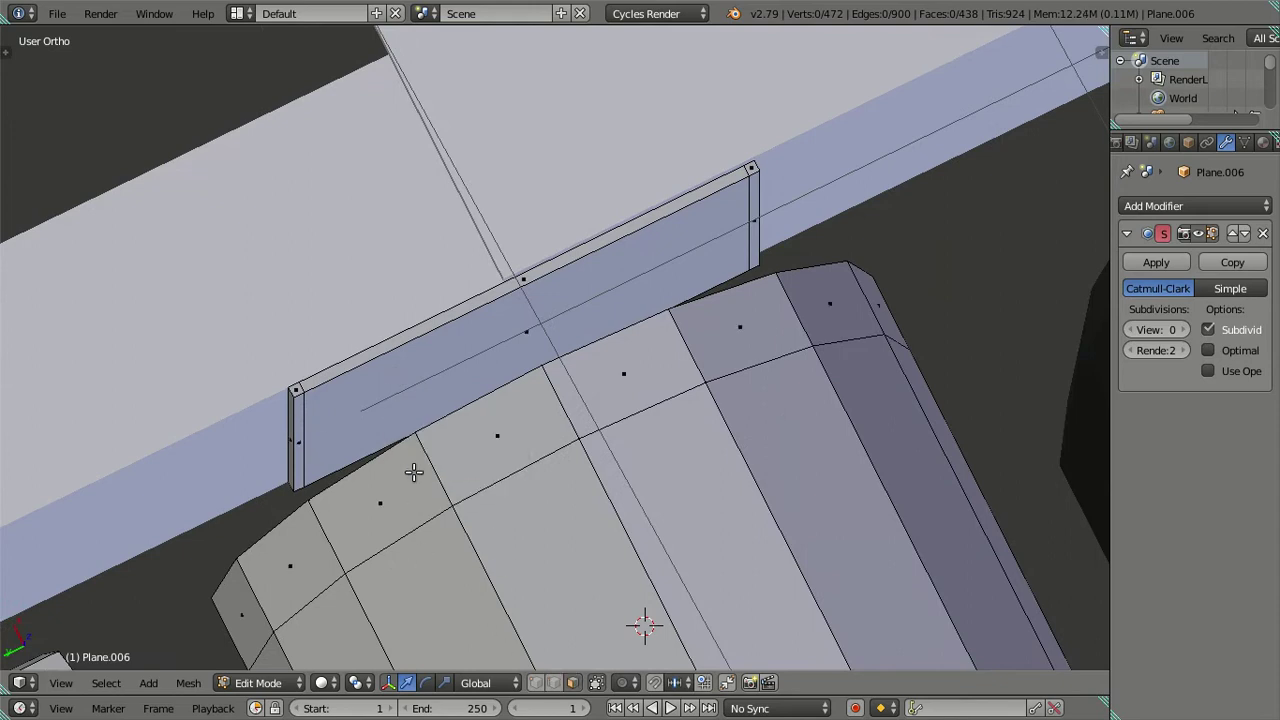
right_click(298, 430)
shift+right_click(750, 226)
middle_drag(620, 280, 665, 285)
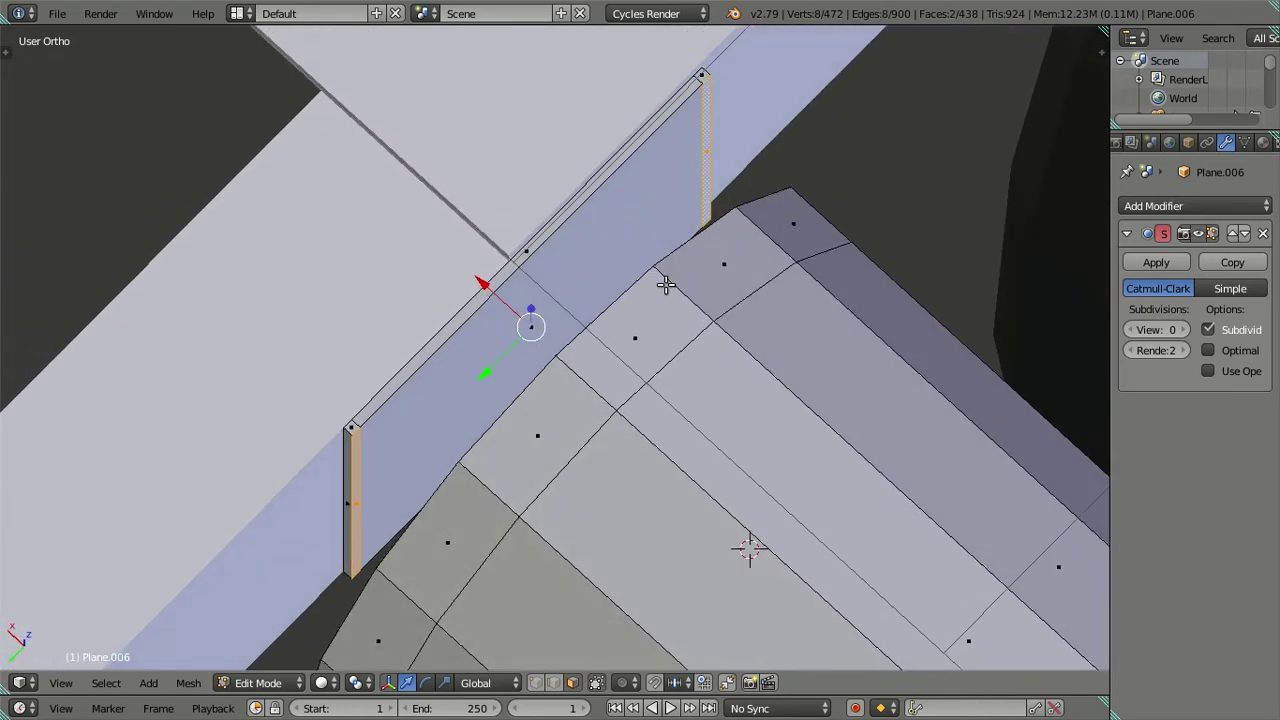
key(i)
click(679, 330)
mouse_move(503, 308)
middle_down()
mouse_move(514, 300)
mouse_move(563, 363)
mouse_move(559, 388)
middle_up()
drag(513, 344, 508, 334)
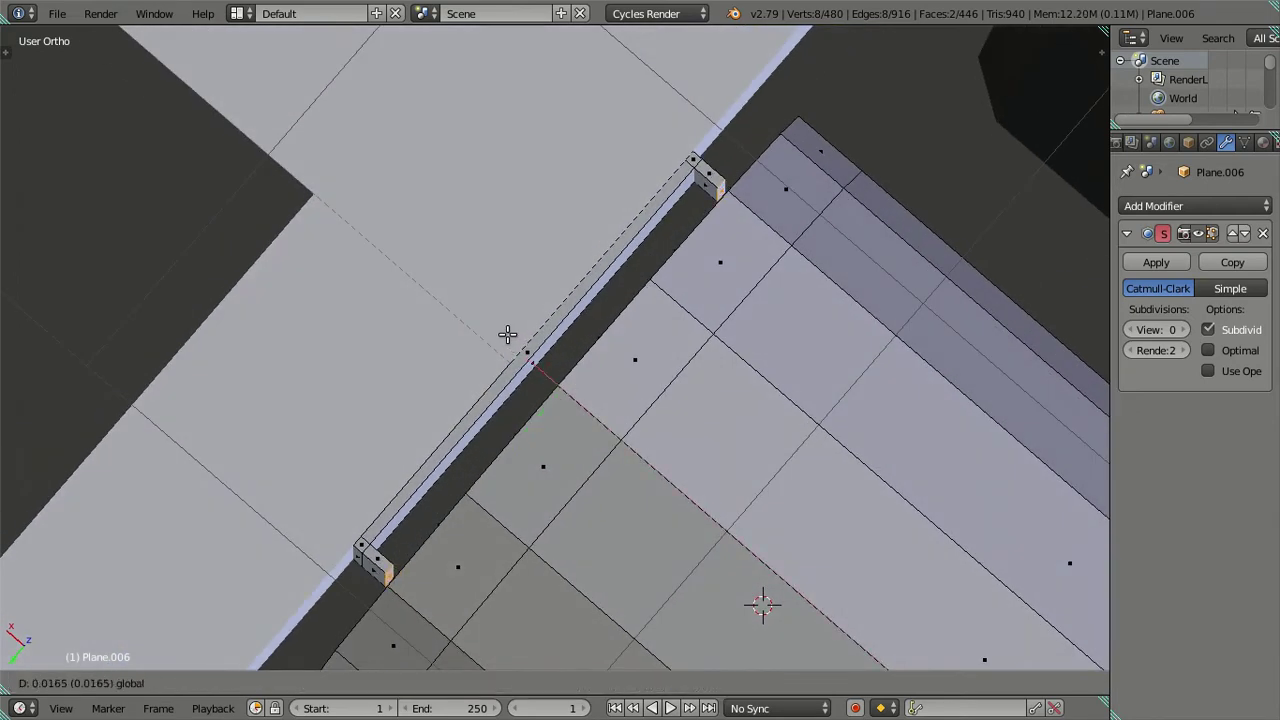
mouse_move(608, 434)
middle_down()
mouse_move(645, 377)
mouse_move(629, 377)
mouse_move(663, 297)
mouse_move(594, 283)
mouse_move(548, 236)
mouse_move(526, 246)
mouse_move(626, 263)
mouse_move(629, 238)
mouse_move(580, 240)
mouse_move(569, 366)
middle_up()
key(ctrl+z)
- Add a horizontal loop cut across the plate
key(ctrl+r)
click(624, 272)
click(624, 272)
key(a)
scroll(458, 394, up, 3)
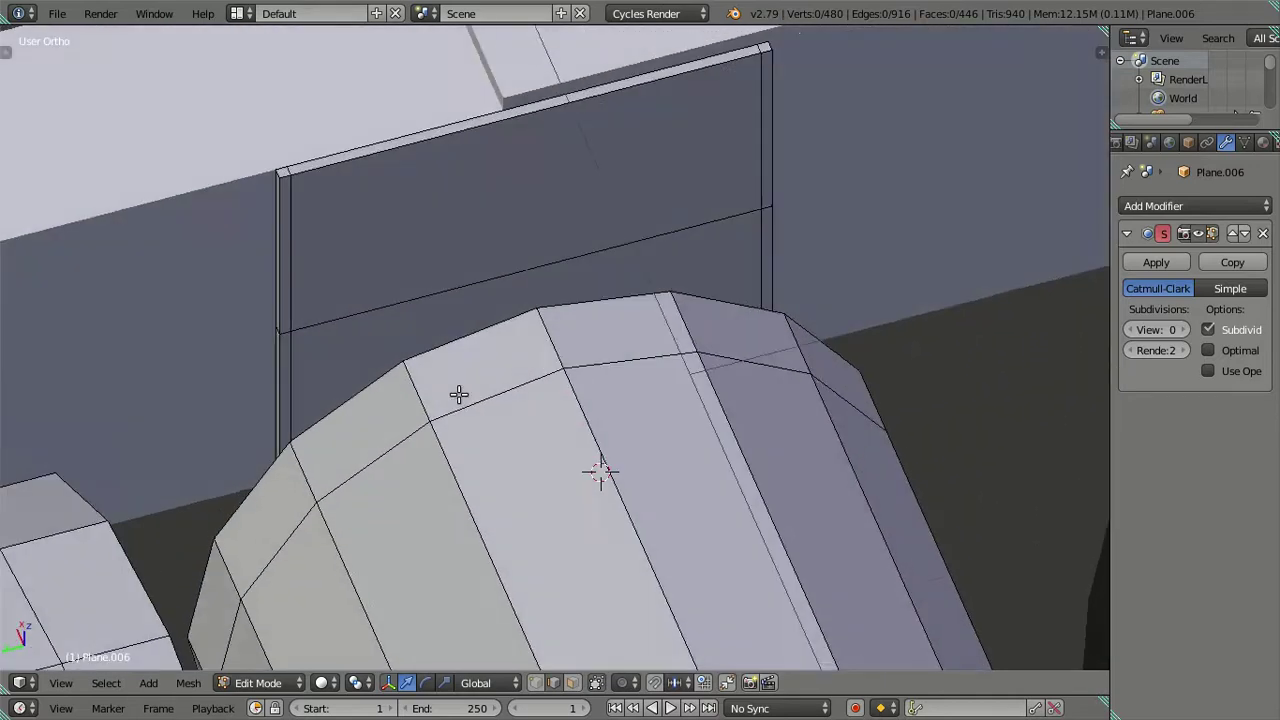
middle_drag(458, 394, 466, 420)
- Extrude the plate's lower left and right side faces outward into tabs
click(571, 683)
right_click(287, 405)
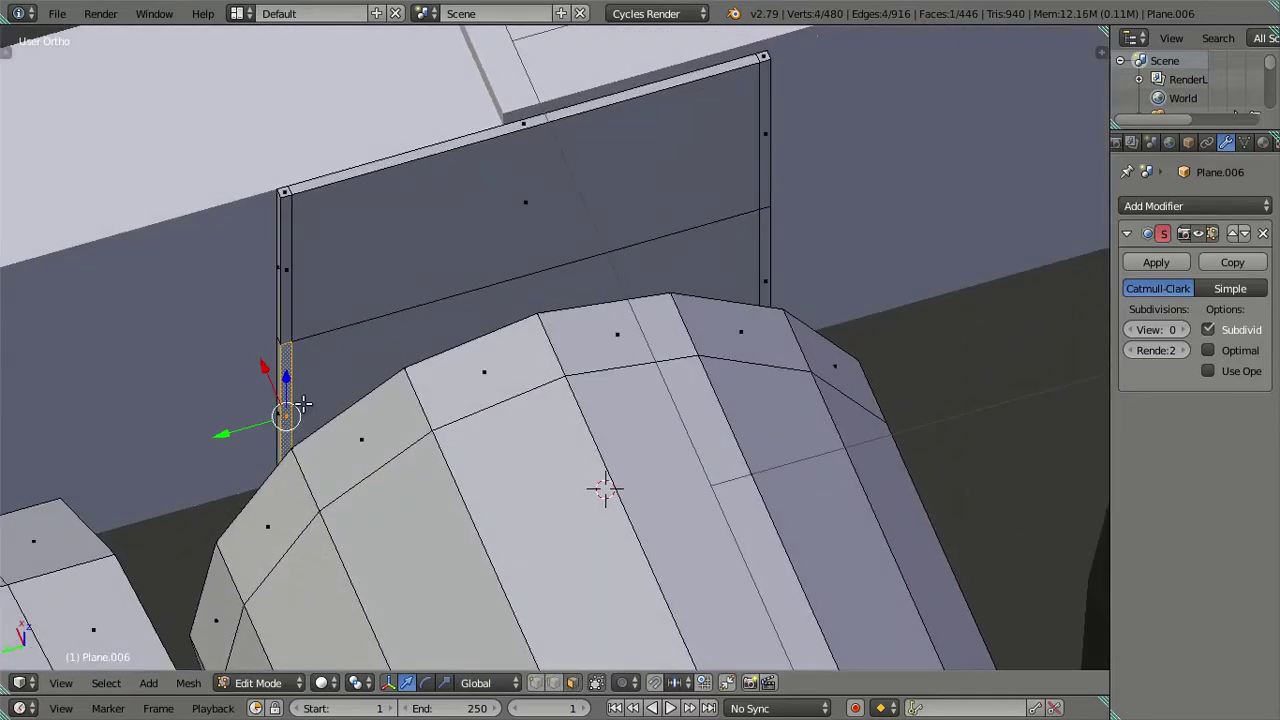
shift+right_click(770, 245)
middle_drag(770, 250, 640, 410)
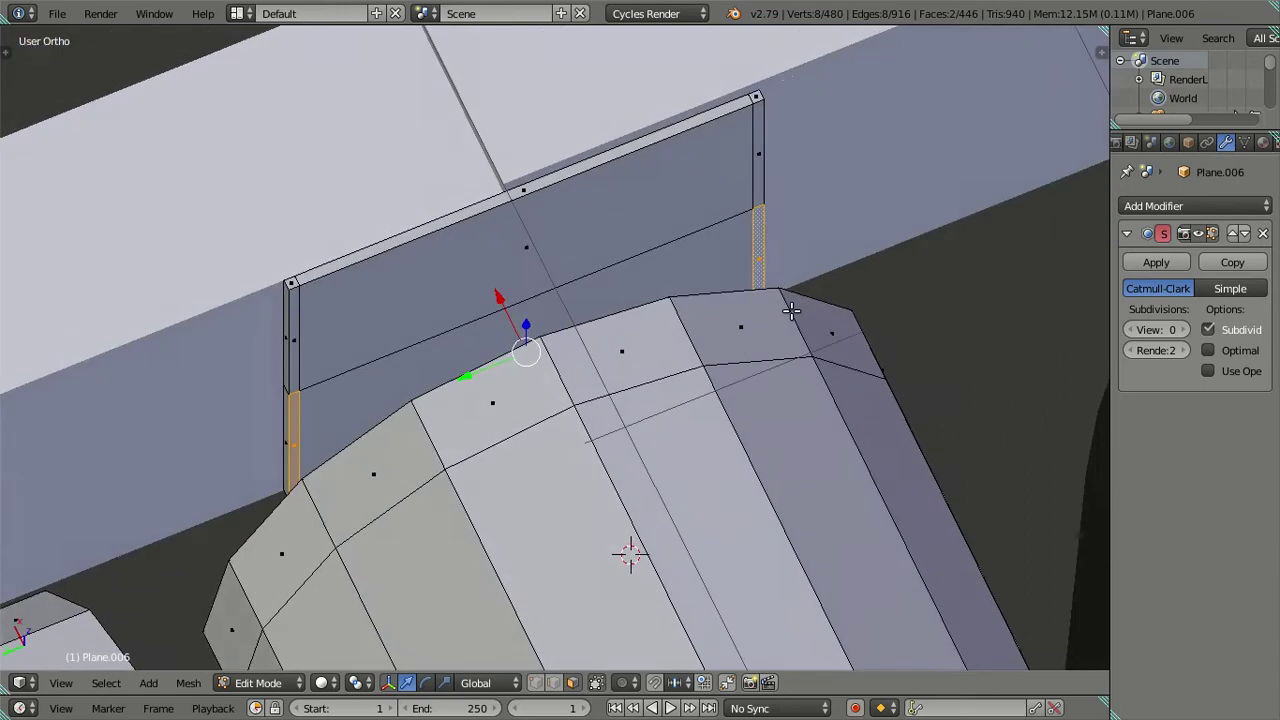
key(e)
click(668, 441)
mouse_move(470, 322)
middle_down()
mouse_move(502, 302)
mouse_move(525, 326)
mouse_move(508, 292)
middle_up()
- Move the extruded tabs 0.05 along X, then back by -0.05
key(g)
key(x)
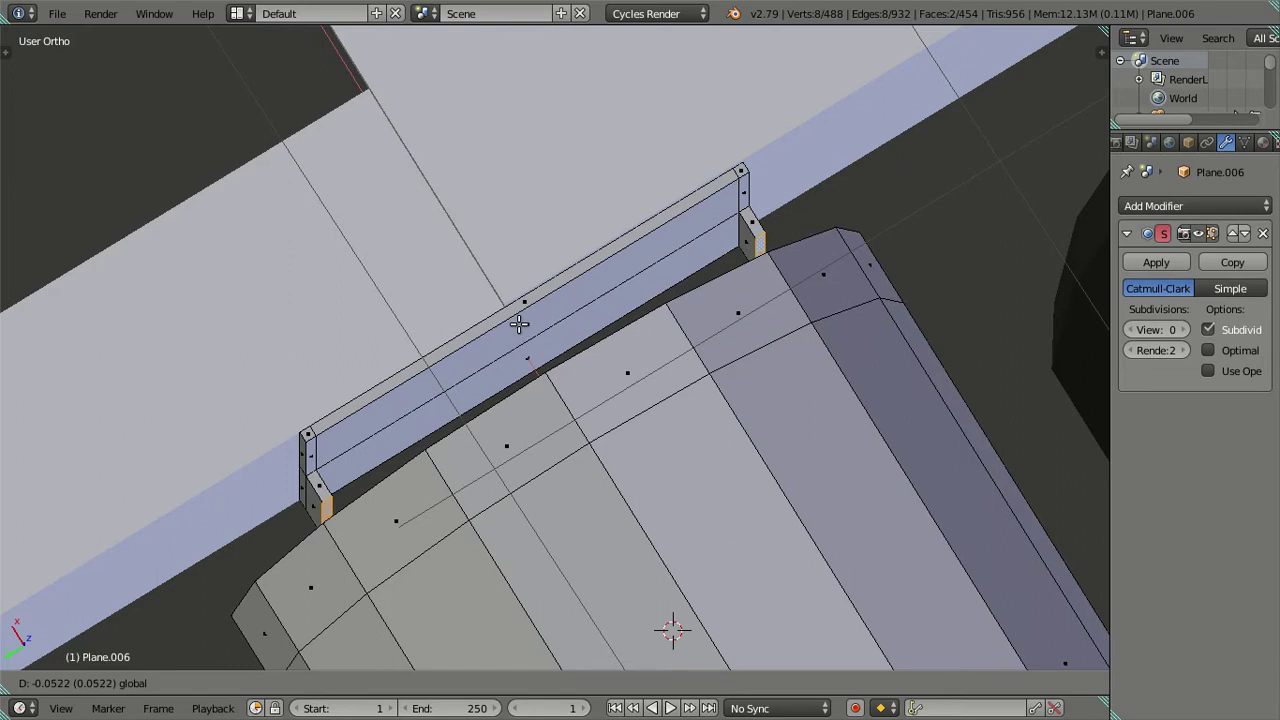
text(.05)
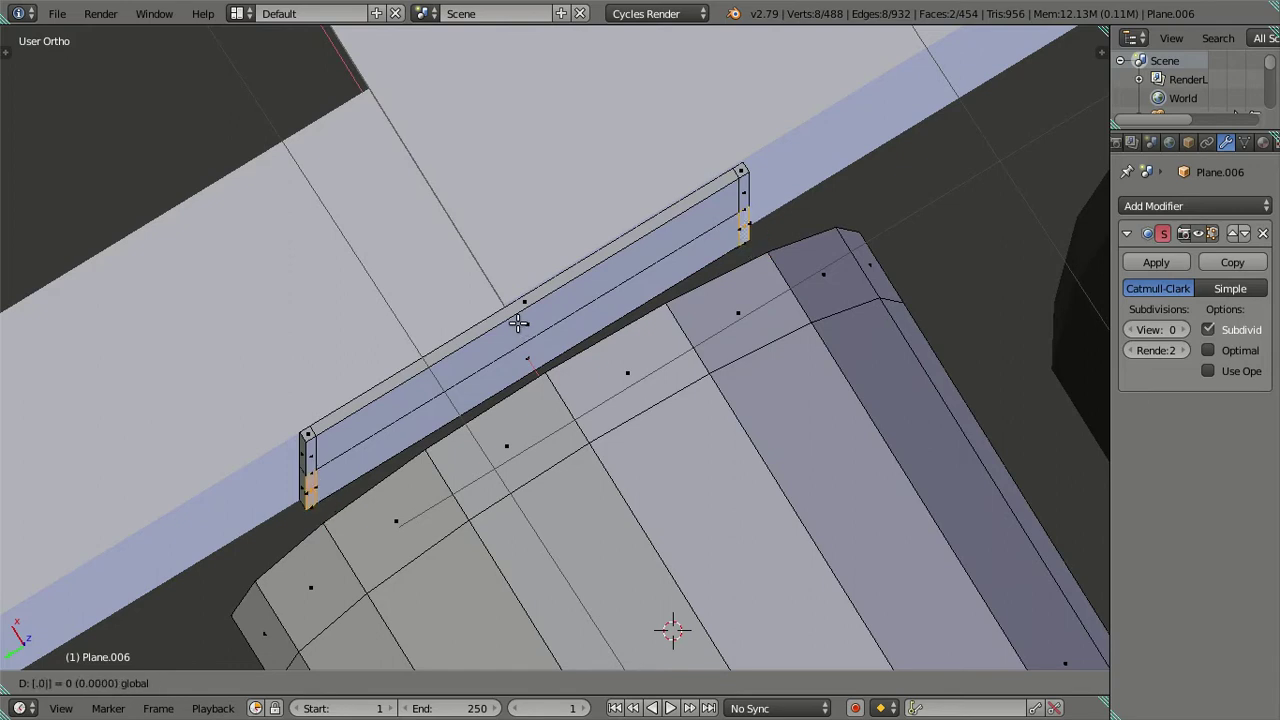
key(Return)
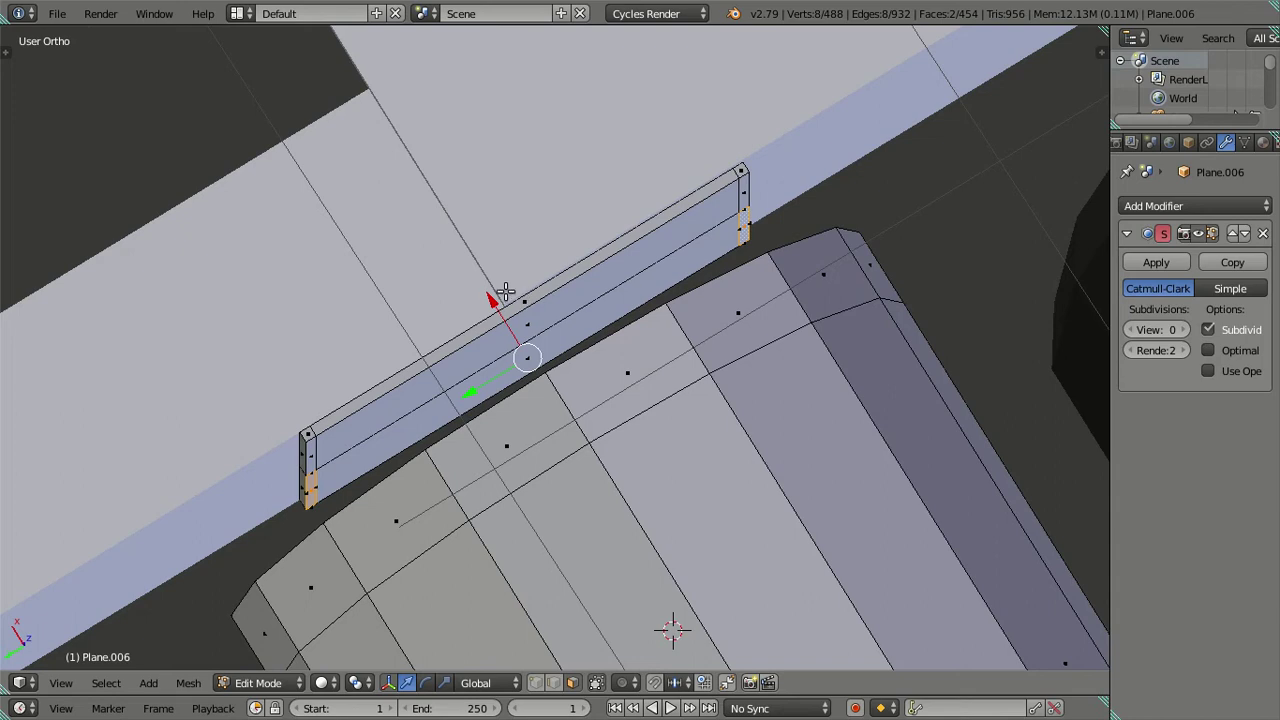
key(g)
key(x)
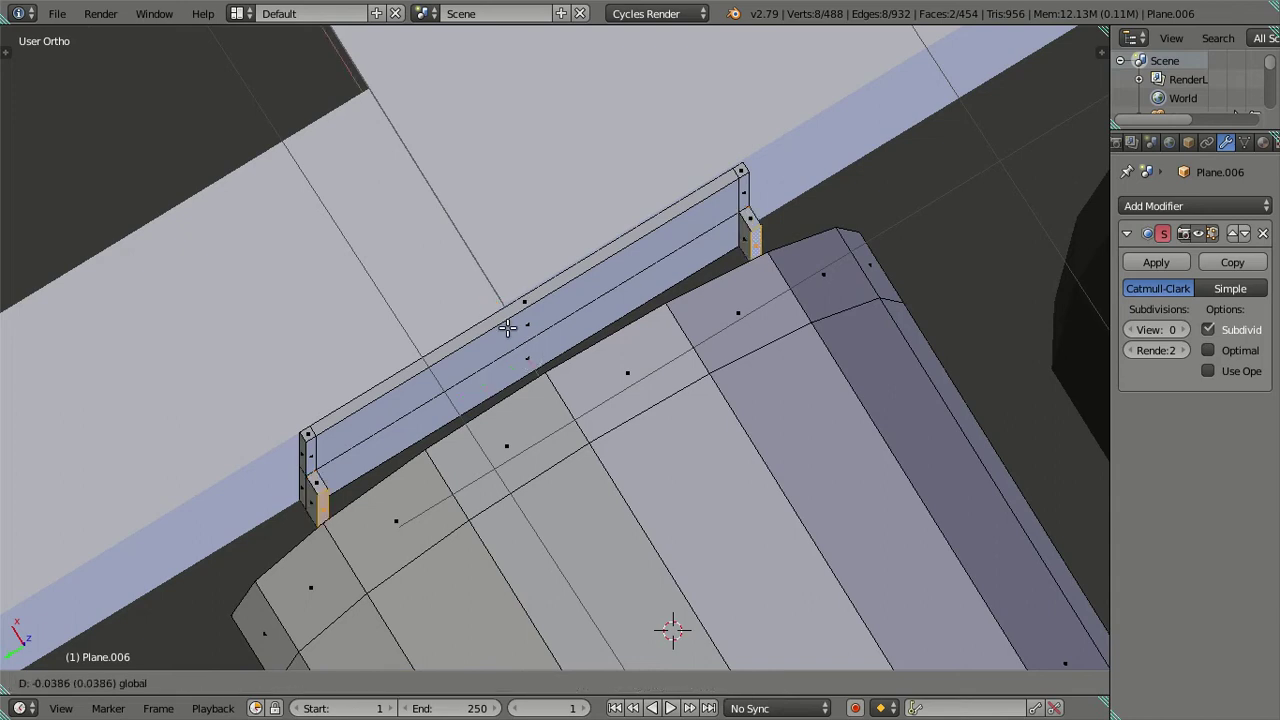
text(-(.05|) =)
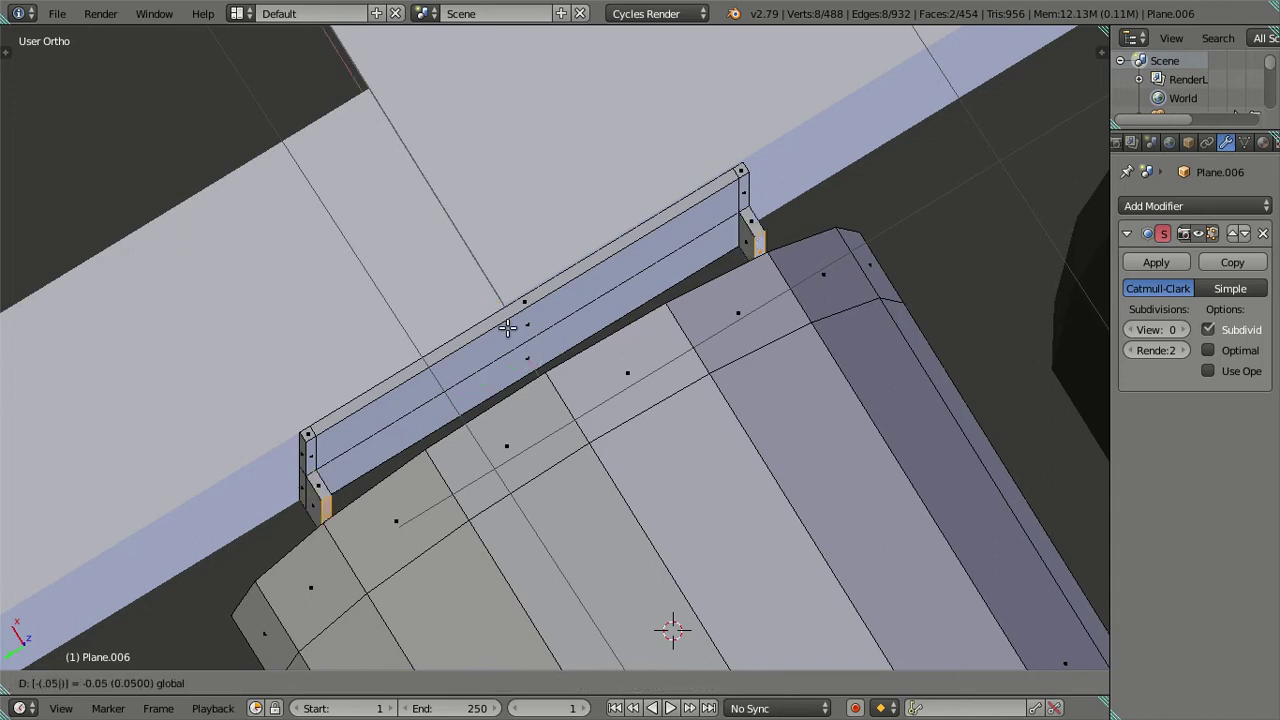
key(Return)
mouse_move(508, 328)
middle_down()
mouse_move(634, 323)
mouse_move(866, 414)
mouse_move(625, 647)
mouse_move(597, 546)
mouse_move(617, 518)
mouse_move(763, 543)
mouse_move(811, 498)
middle_up()
- Extrude both bracket tab faces and move them down along Z
right_click(771, 236)
shift+right_click(286, 427)
mouse_move(449, 466)
middle_down()
mouse_move(474, 534)
mouse_move(566, 466)
mouse_move(621, 561)
mouse_move(756, 483)
mouse_move(674, 444)
mouse_move(729, 459)
mouse_move(654, 444)
middle_up()
scroll(621, 561, down, 3)
scroll(756, 483, up, 4)
key(e)
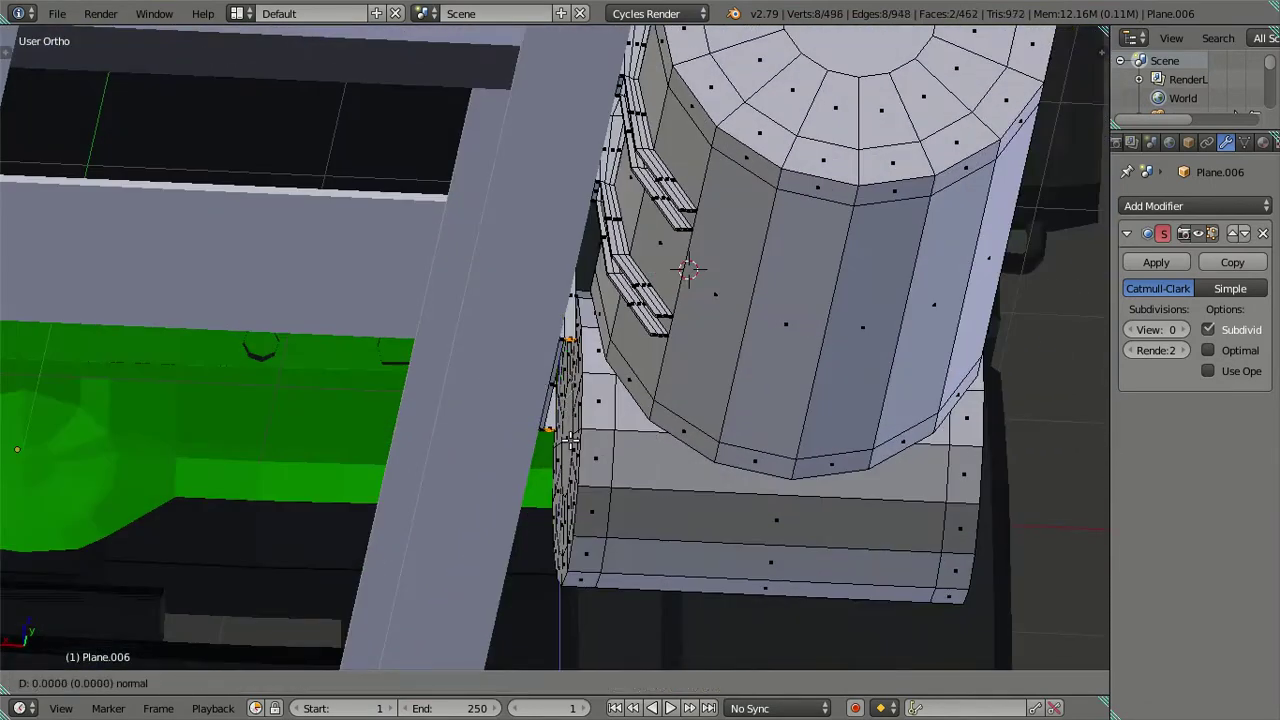
right_click(572, 462)
key(g)
key(z)
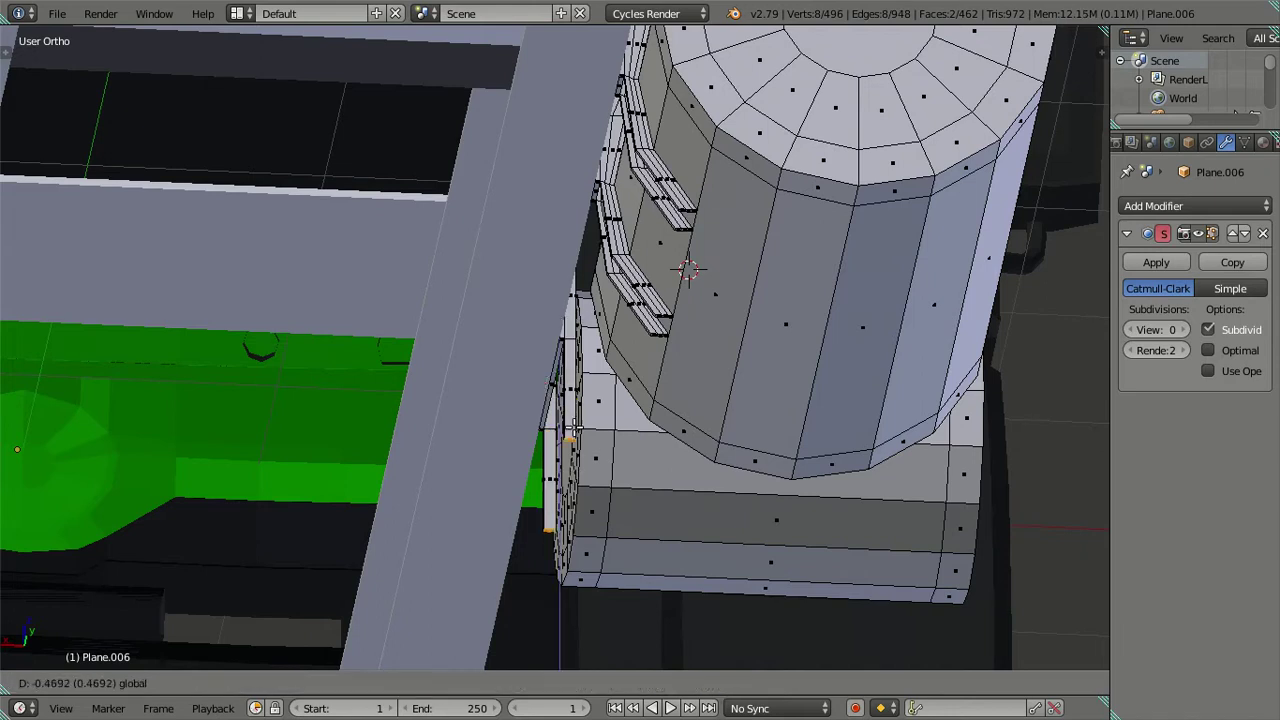
click(580, 485)
mouse_move(580, 485)
middle_down()
mouse_move(557, 537)
mouse_move(463, 543)
middle_up()
- In left side view, pull the bracket legs down below the tank
key(ctrl+KP_3)
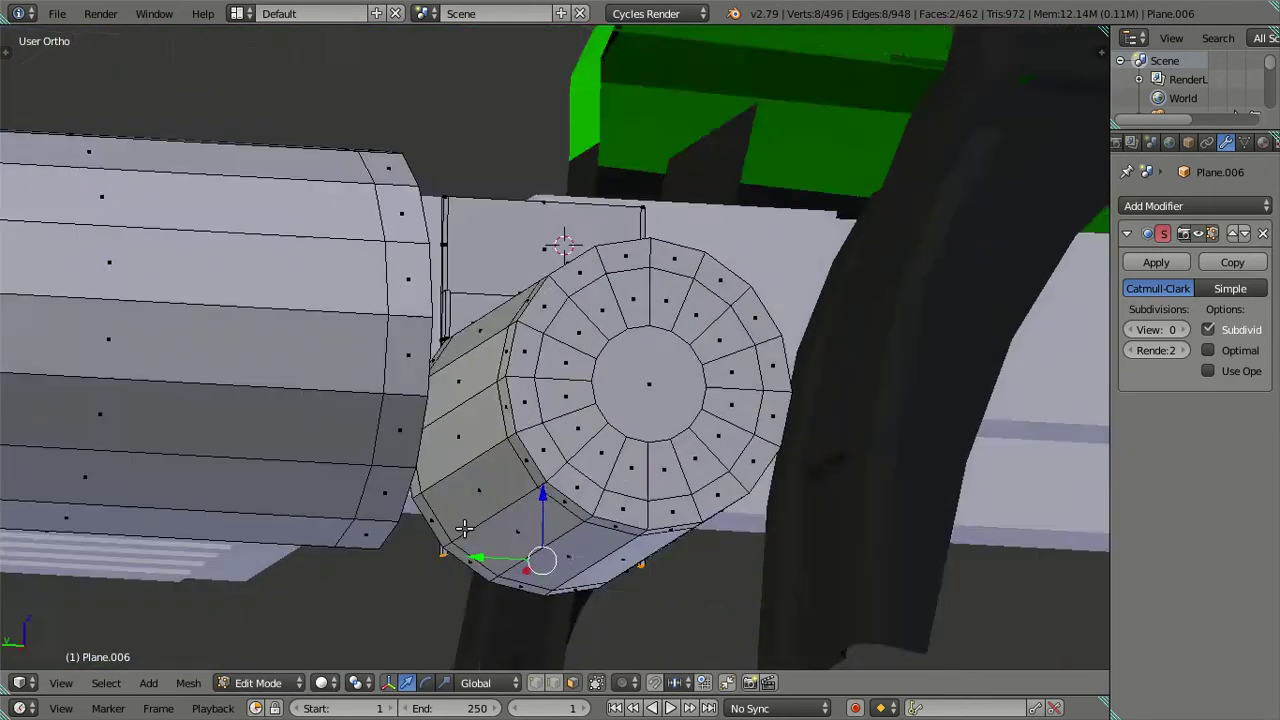
scroll(501, 535, up, 3)
scroll(501, 535, up, 4)
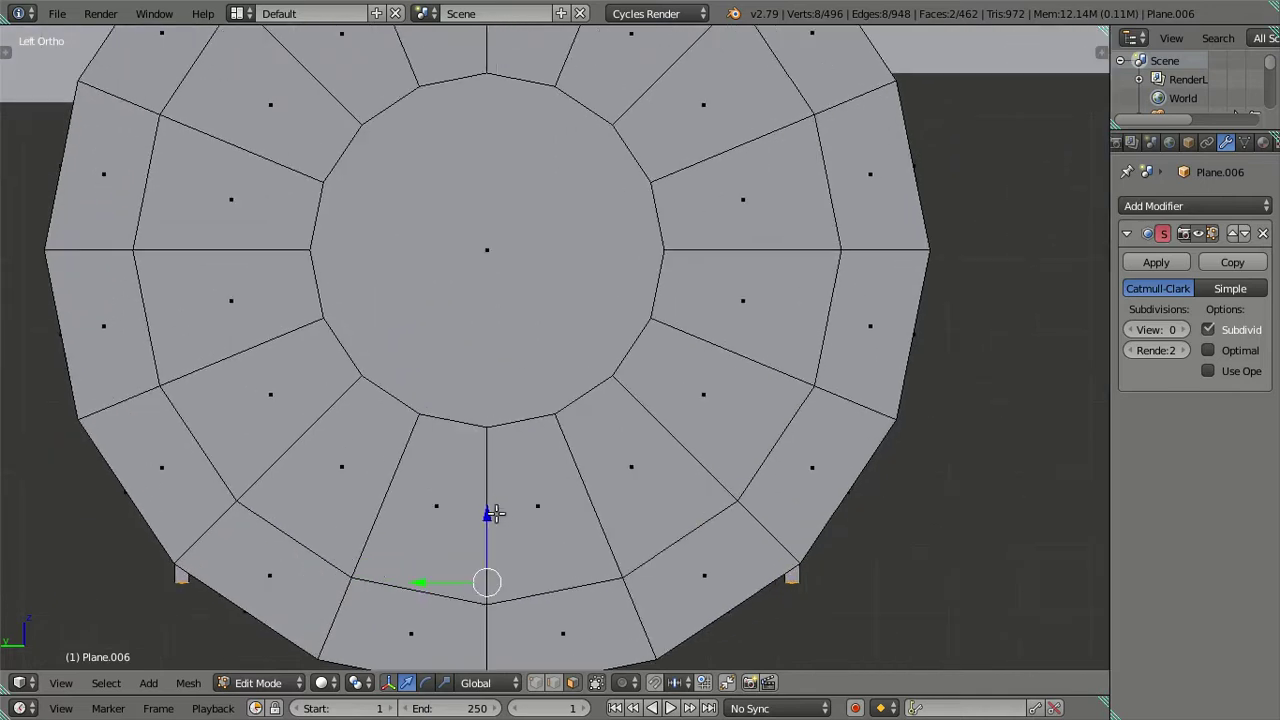
mouse_move(490, 545)
shift+middle_down()
mouse_move(534, 417)
mouse_move(490, 423)
shift+middle_up()
mouse_move(490, 423)
mouse_down()
mouse_move(513, 475)
mouse_move(501, 355)
mouse_up()
scroll(630, 480, down, 3)
scroll(548, 453, up, 2)
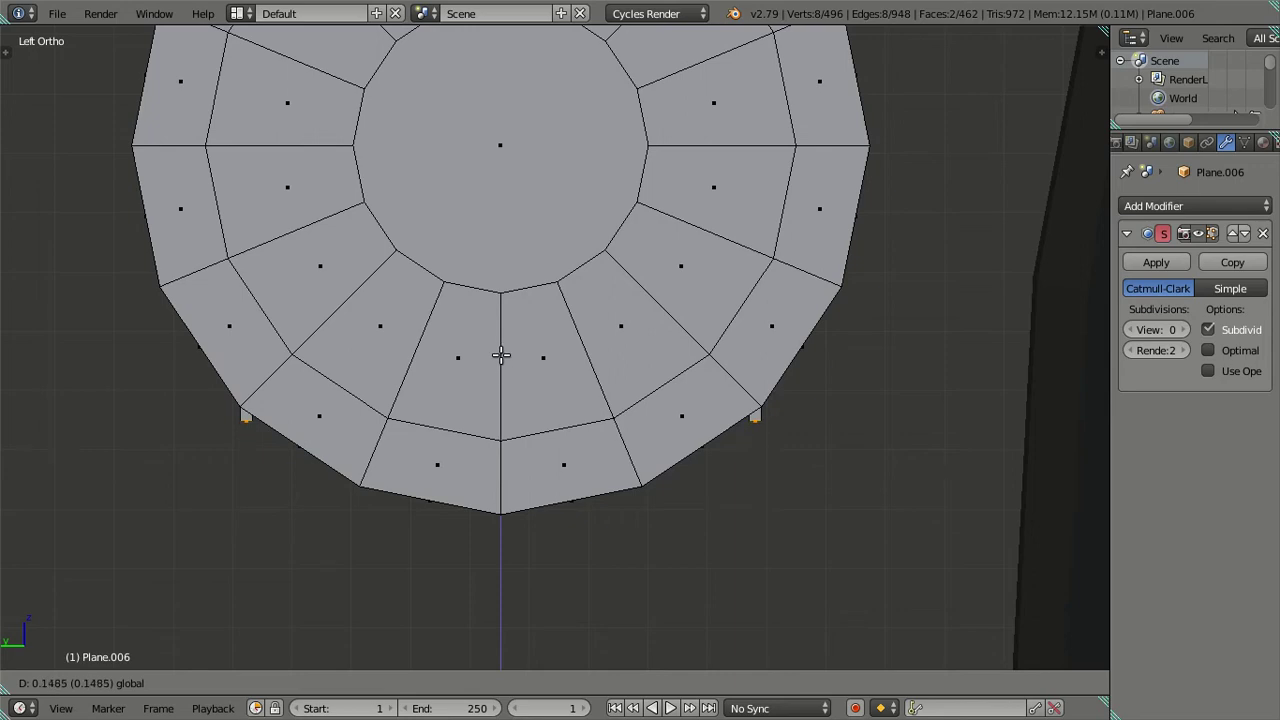
drag(501, 355, 501, 355)
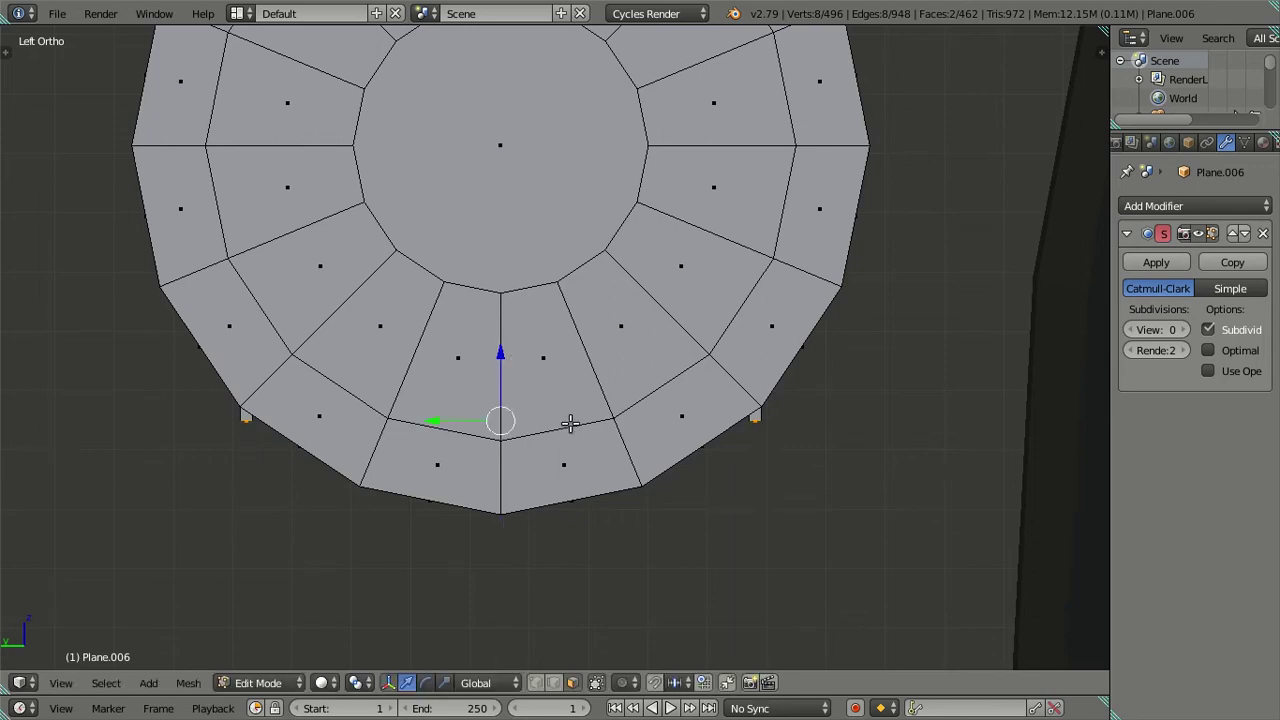
- Begin extruding the leg bottoms downward along Z
key(e)
key(Escape)
key(g)
key(z)
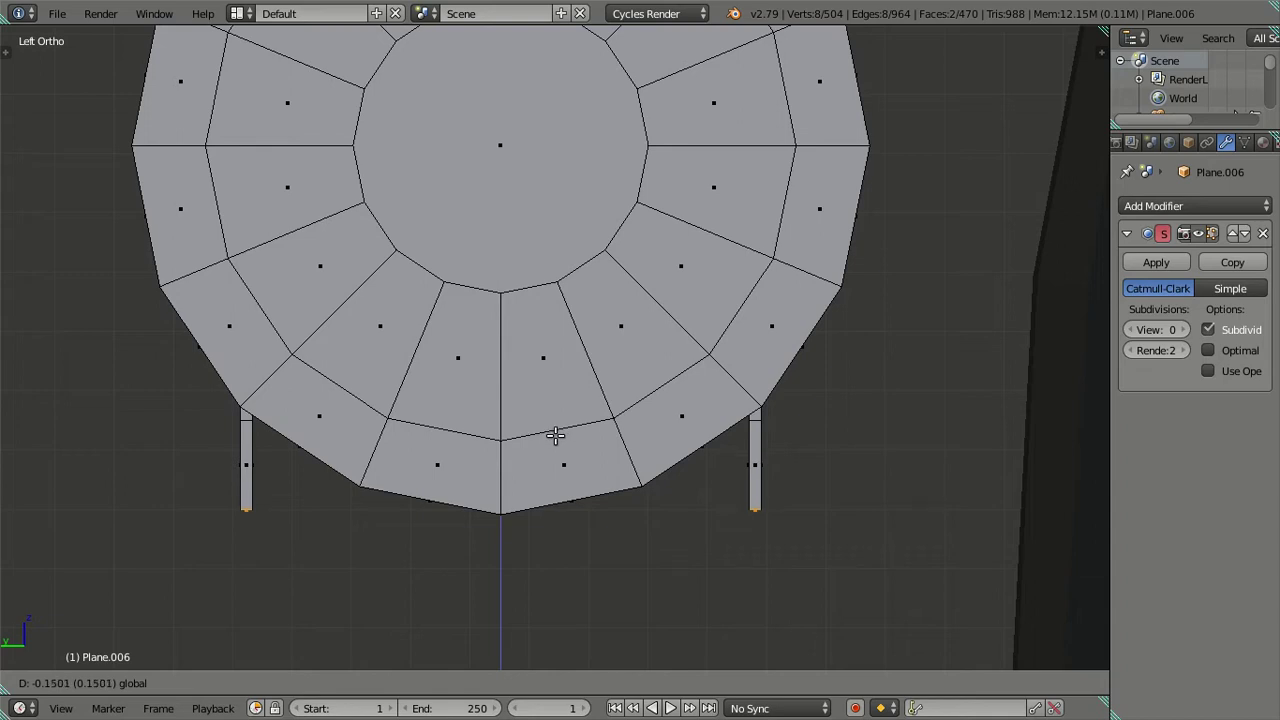
- Confirm the longer legs and select both legs' bottom faces
click(555, 435)
scroll(757, 429, down, 1)
scroll(571, 335, down, 1)
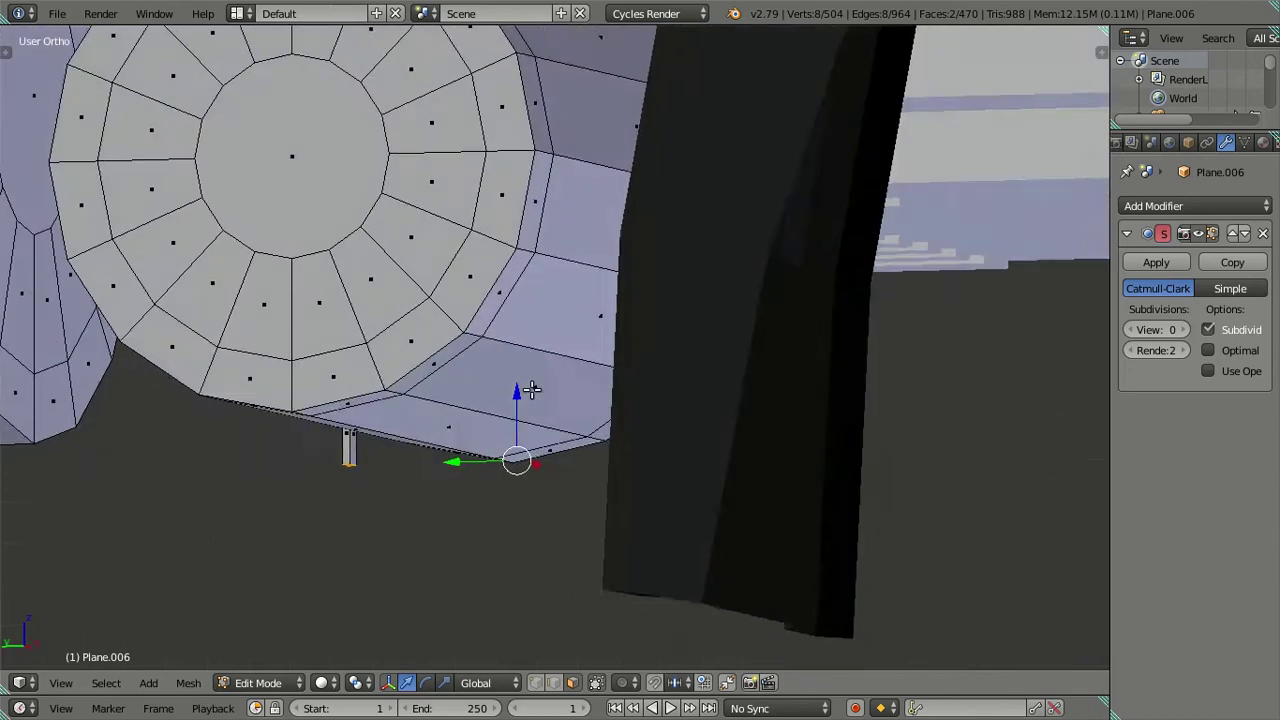
middle_drag(532, 364, 531, 334)
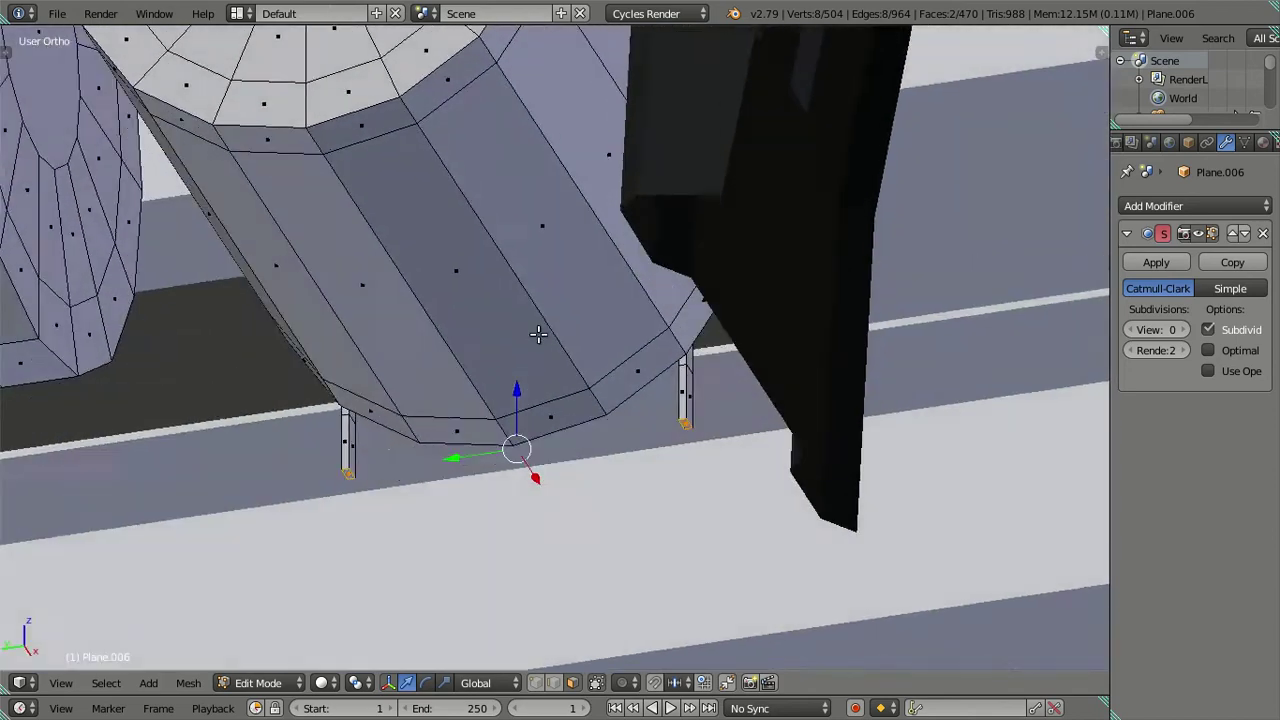
scroll(769, 358, up, 4)
right_click(788, 418)
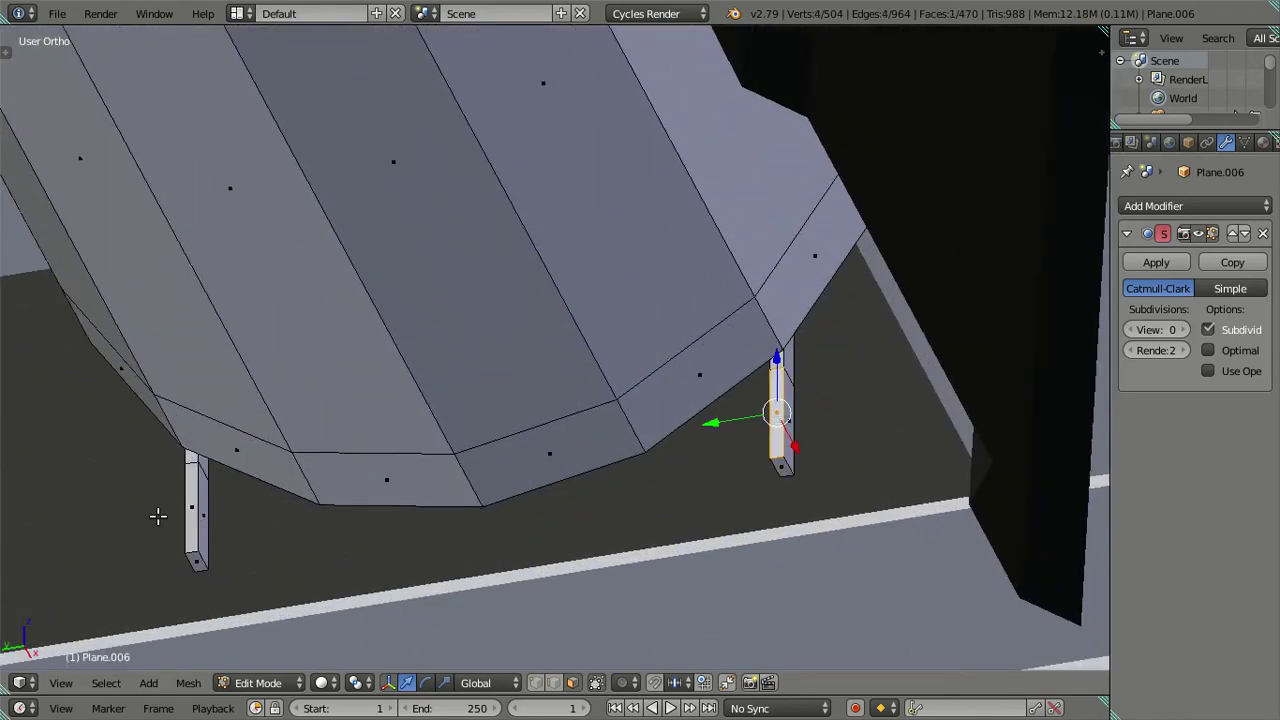
shift+right_click(188, 507)
scroll(192, 497, down, 2)
mouse_move(194, 491)
middle_down()
mouse_move(369, 457)
mouse_move(374, 400)
mouse_move(403, 471)
mouse_move(391, 486)
middle_up()
scroll(385, 420, up, 2)
key(ctrl+z)
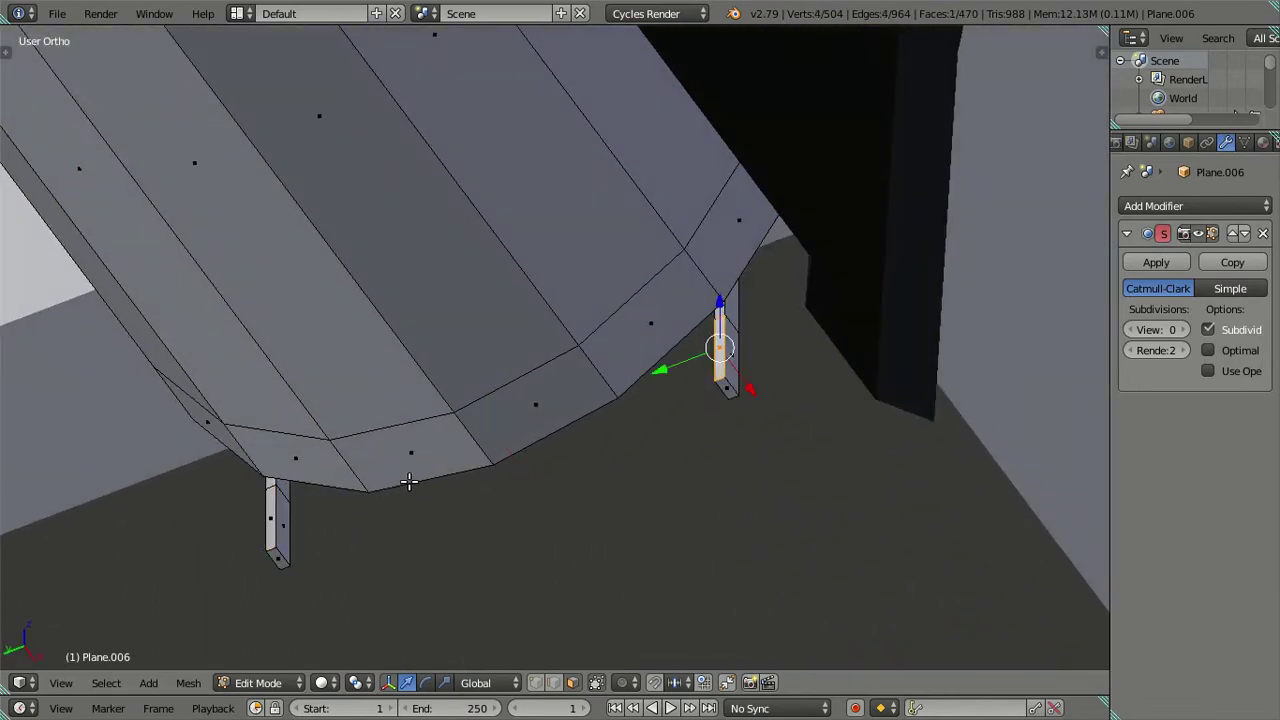
key(ctrl+z)
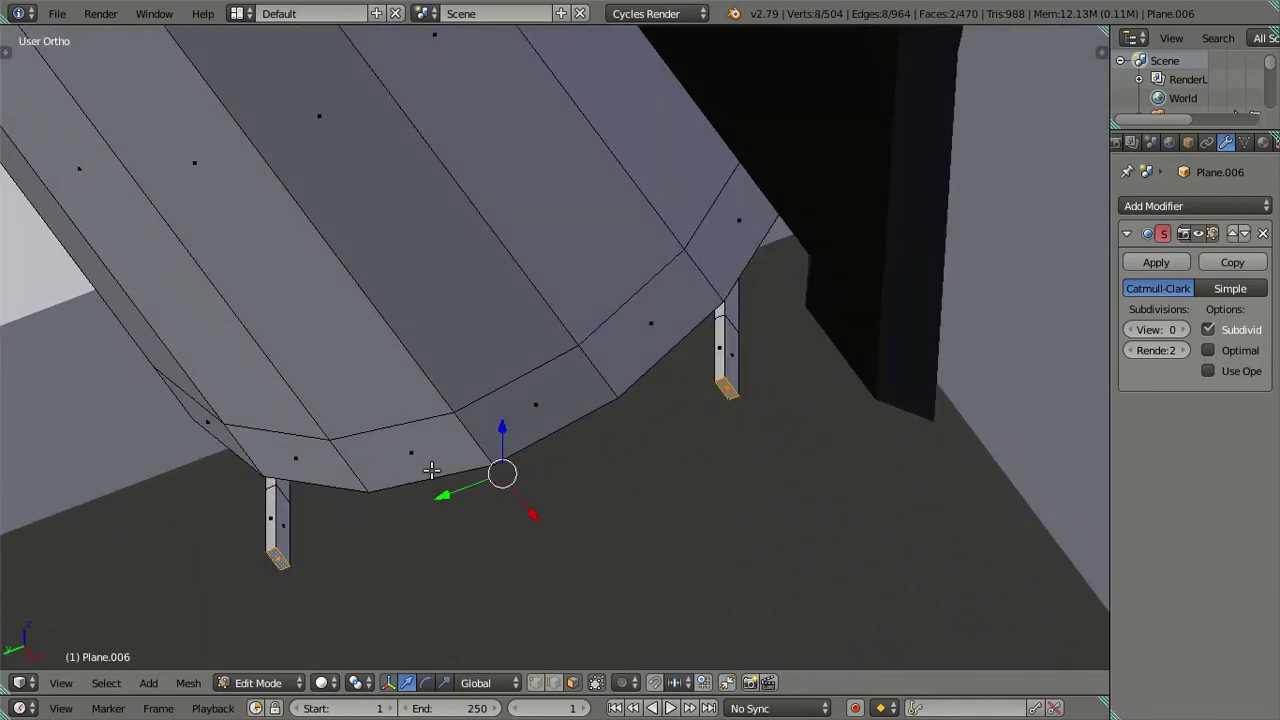
- Extrude the leg bottom faces a further 0.02 downward in side view
key(ctrl+KP_3)
scroll(466, 517, up, 1)
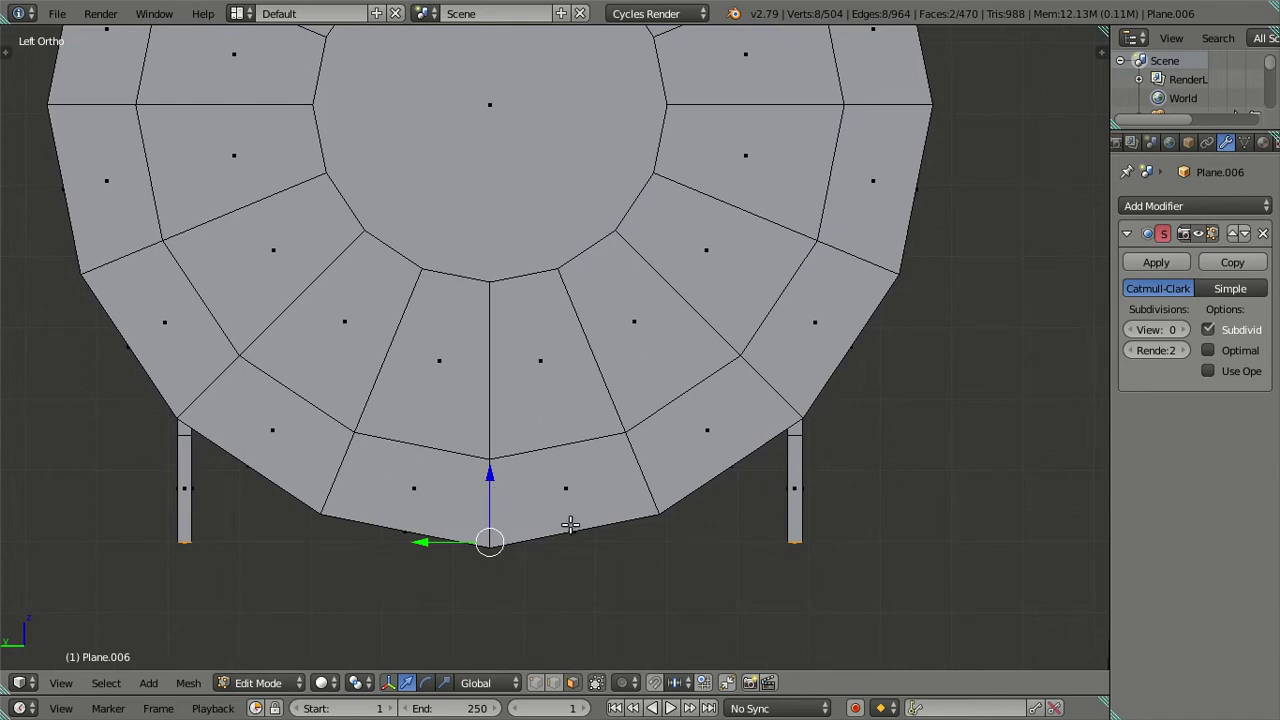
key(e)
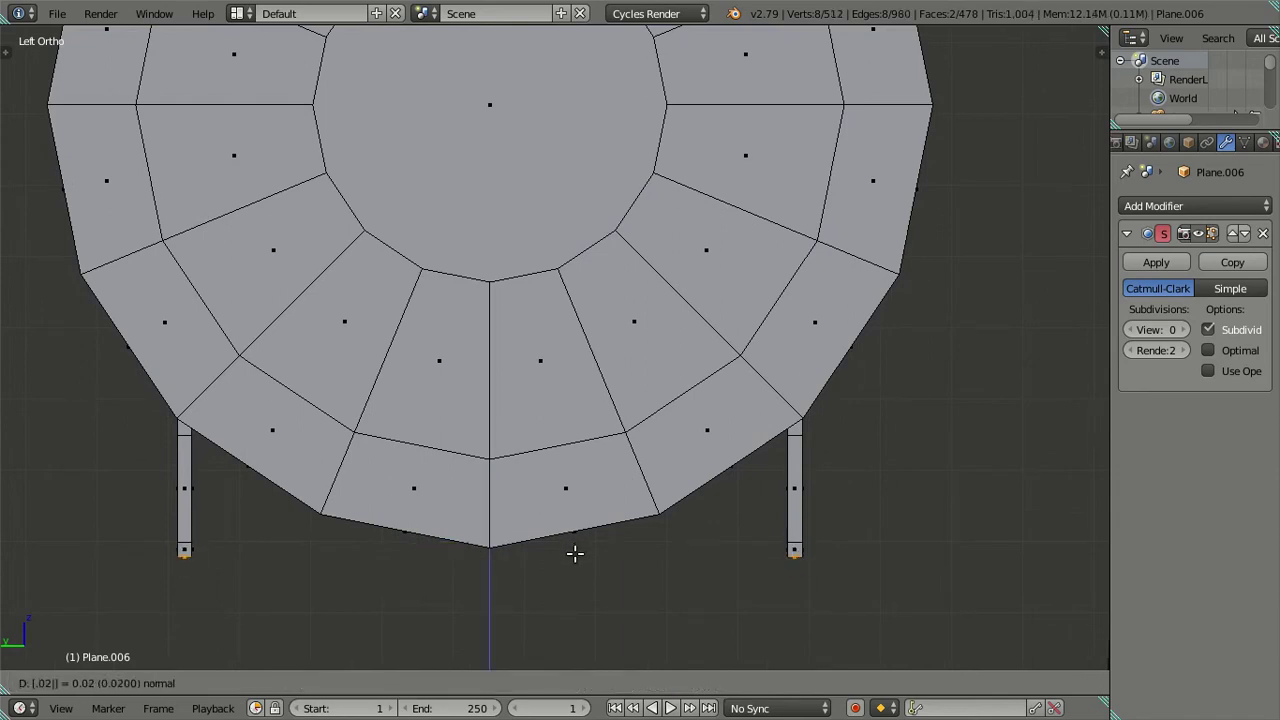
click(575, 554)
middle_drag(608, 547, 577, 466)
key(a)
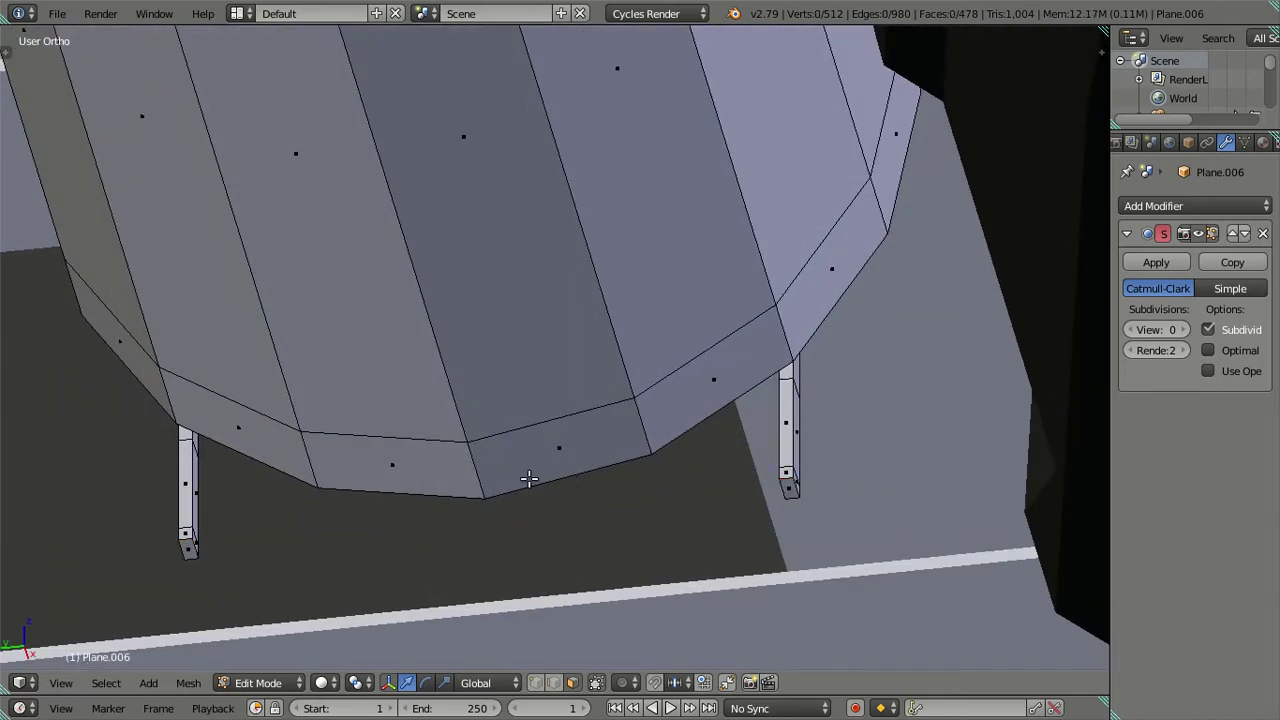
- Select the base side faces of the left and right bracket legs
scroll(326, 551, up, 1)
scroll(460, 450, up, 1)
scroll(140, 555, down, 2)
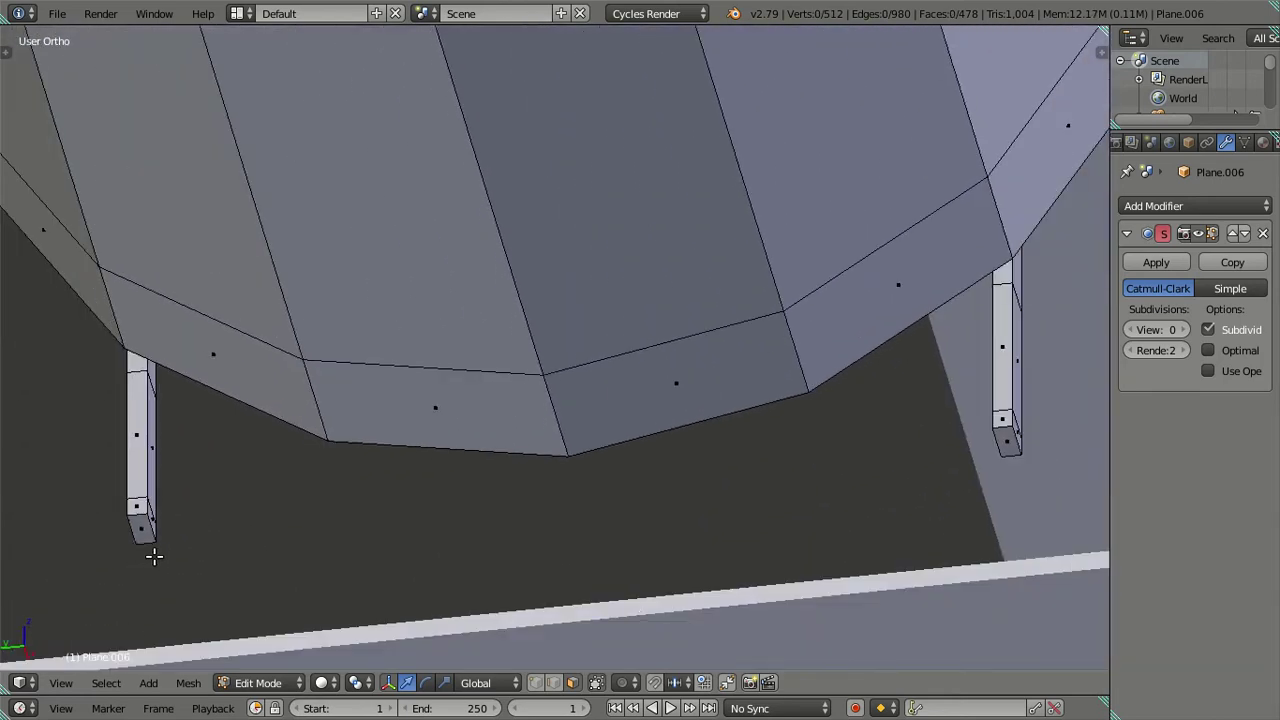
shift+middle_drag(151, 551, 343, 514)
scroll(300, 517, up, 2)
right_click(203, 547)
scroll(271, 620, down, 3)
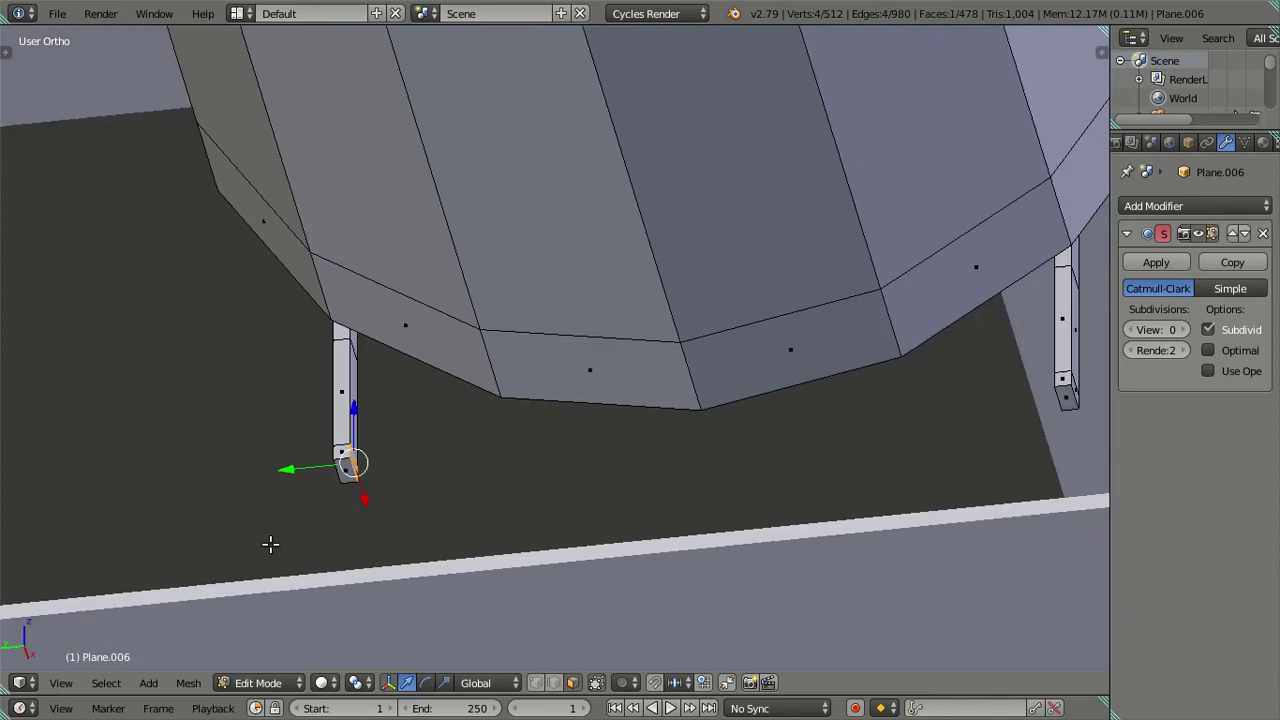
middle_drag(271, 620, 486, 517)
scroll(711, 543, up, 3)
shift+right_click(795, 538)
middle_drag(723, 546, 838, 519)
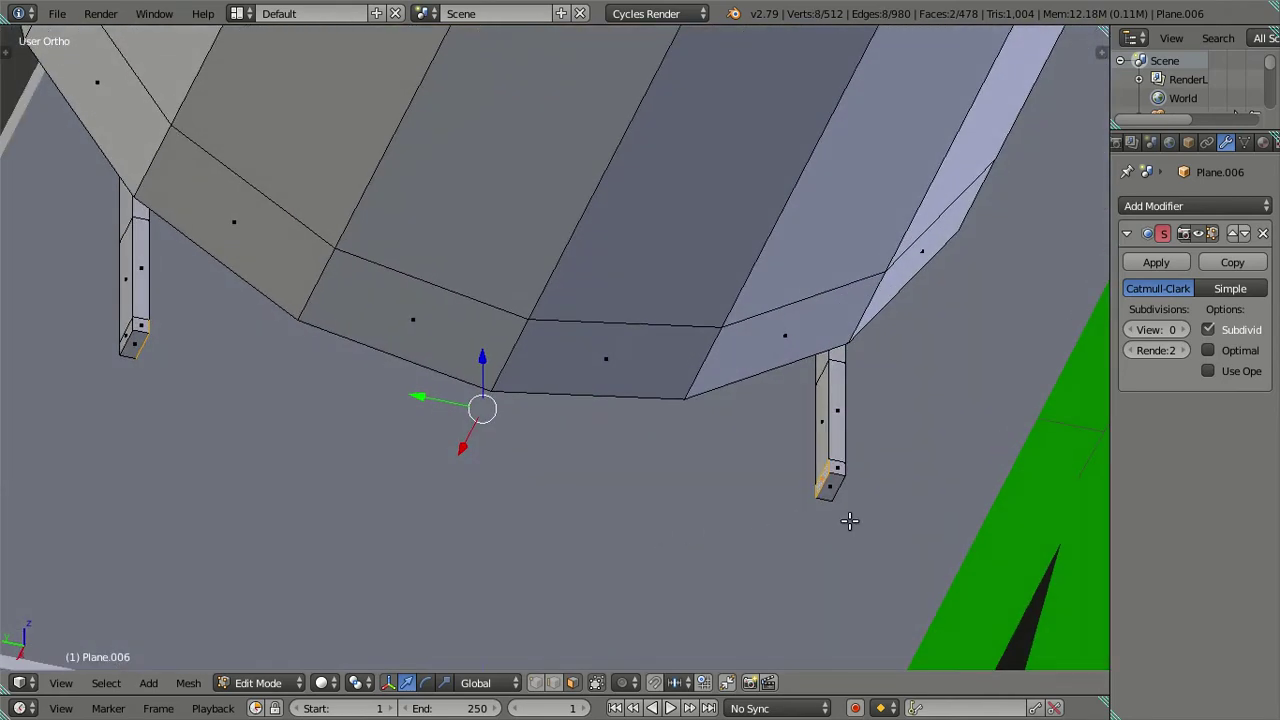
- Extrude the leg base faces and scale them along Y into bars
key(e)
key(s)
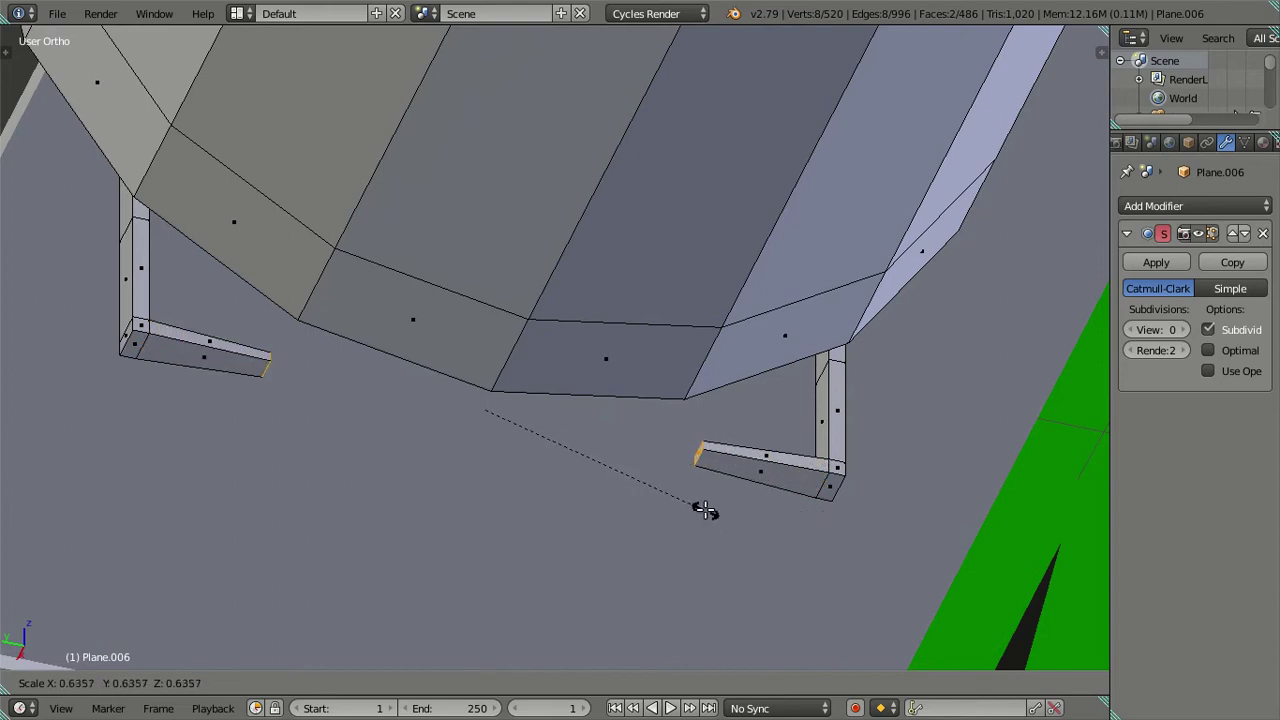
key(Escape)
key(s)
key(y)
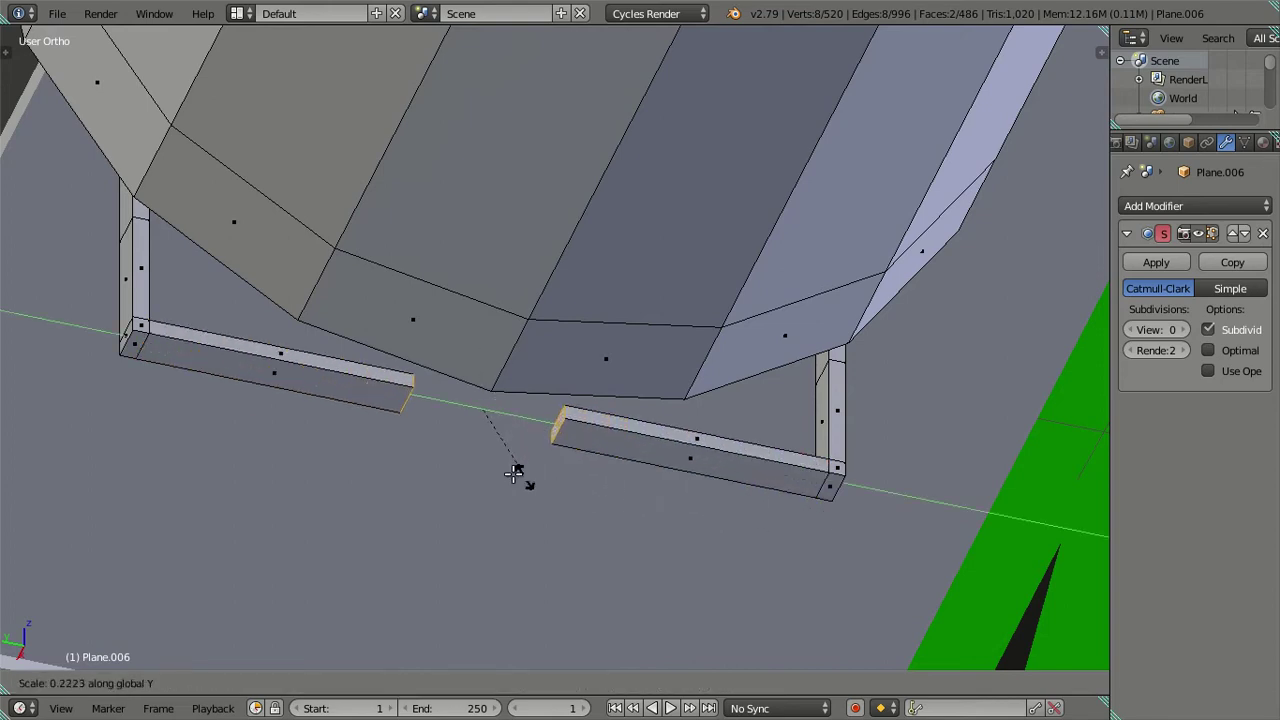
click(485, 461)
scroll(485, 461, up, 2)
shift+middle_drag(485, 461, 540, 456)
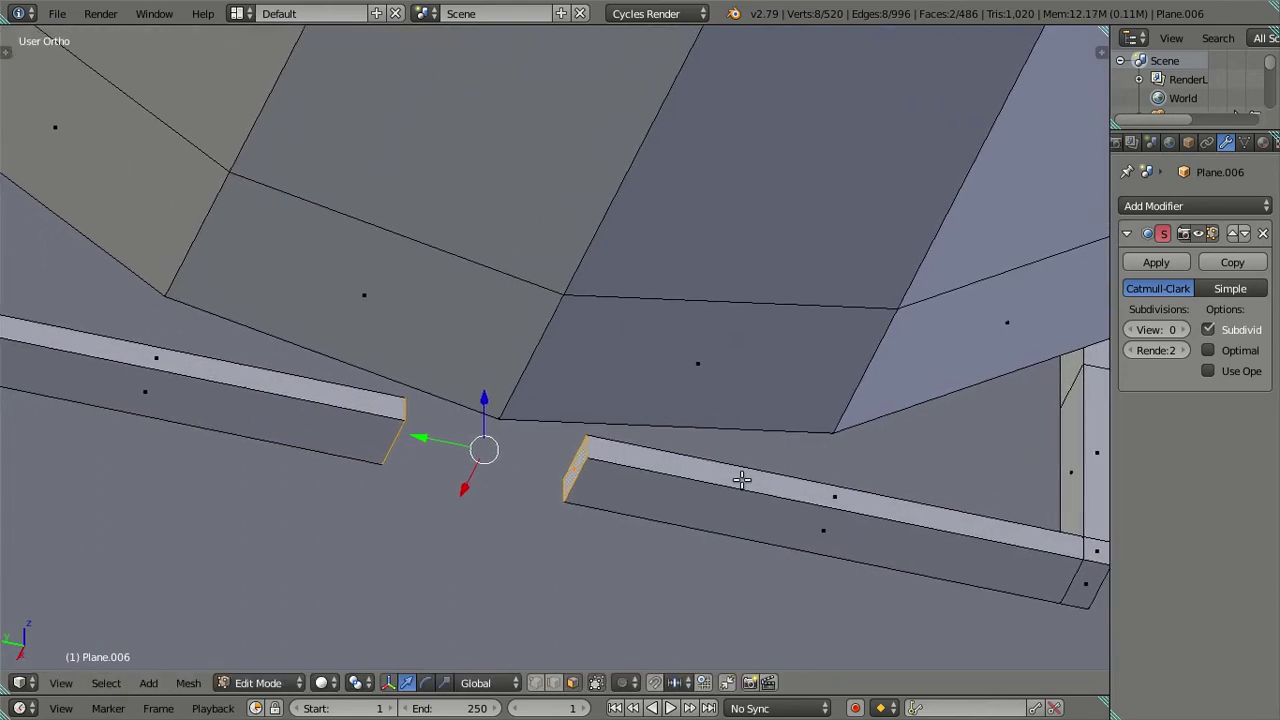
- Delete the bars' inner end faces
key(x)
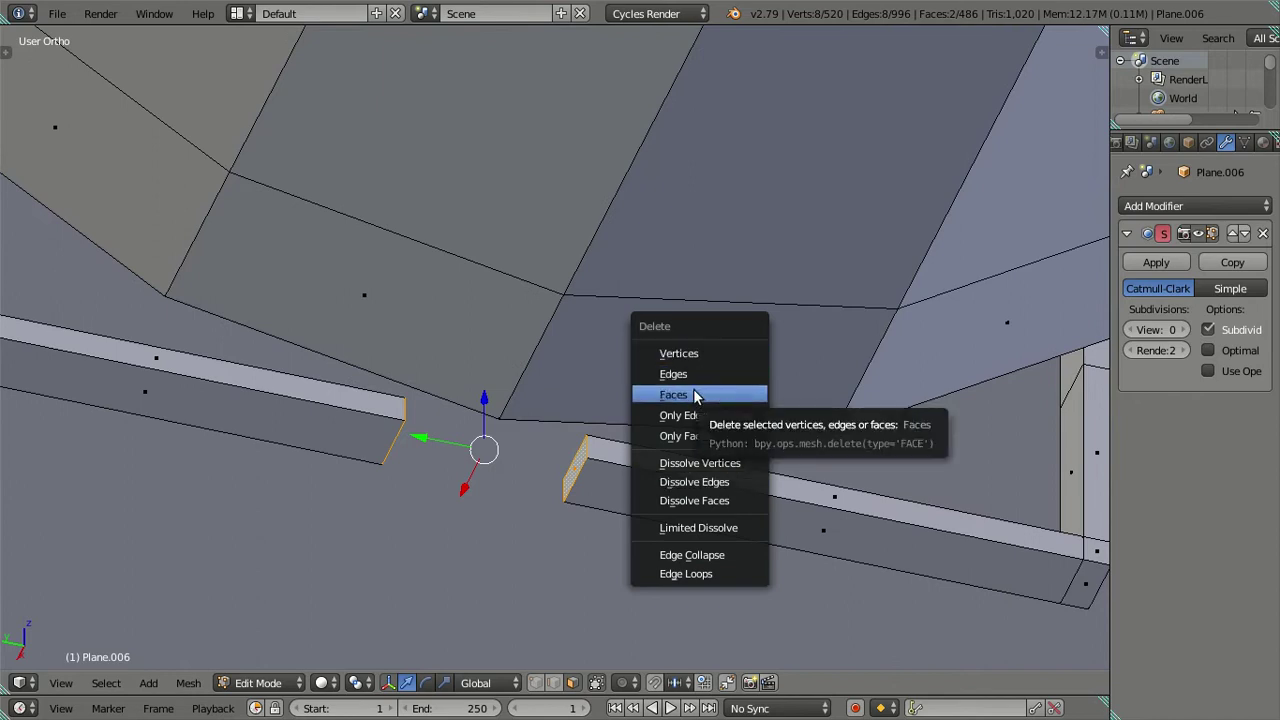
click(693, 389)
scroll(474, 489, up, 2)
scroll(476, 495, up, 1)
key(z)
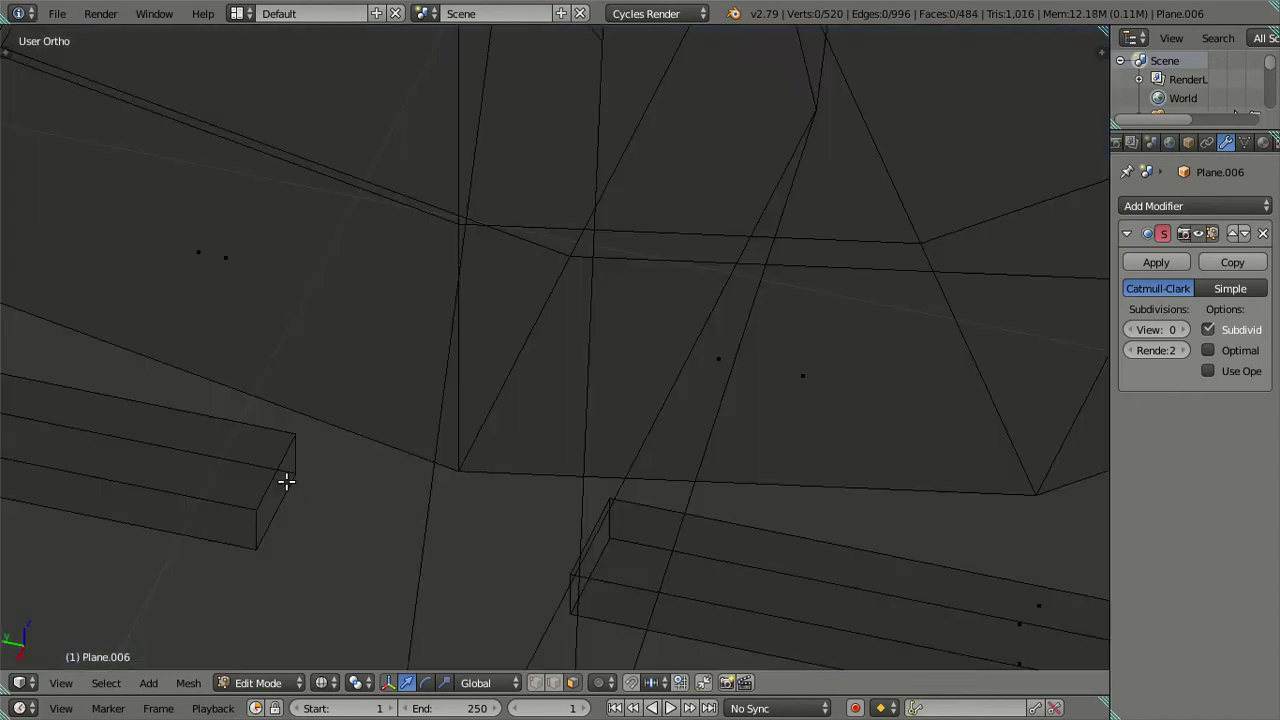
- In edge mode, fill the side and bottom faces across the gap between the bars
key(ctrl+Tab)
click(343, 486)
right_click(259, 490)
shift+right_click(586, 531)
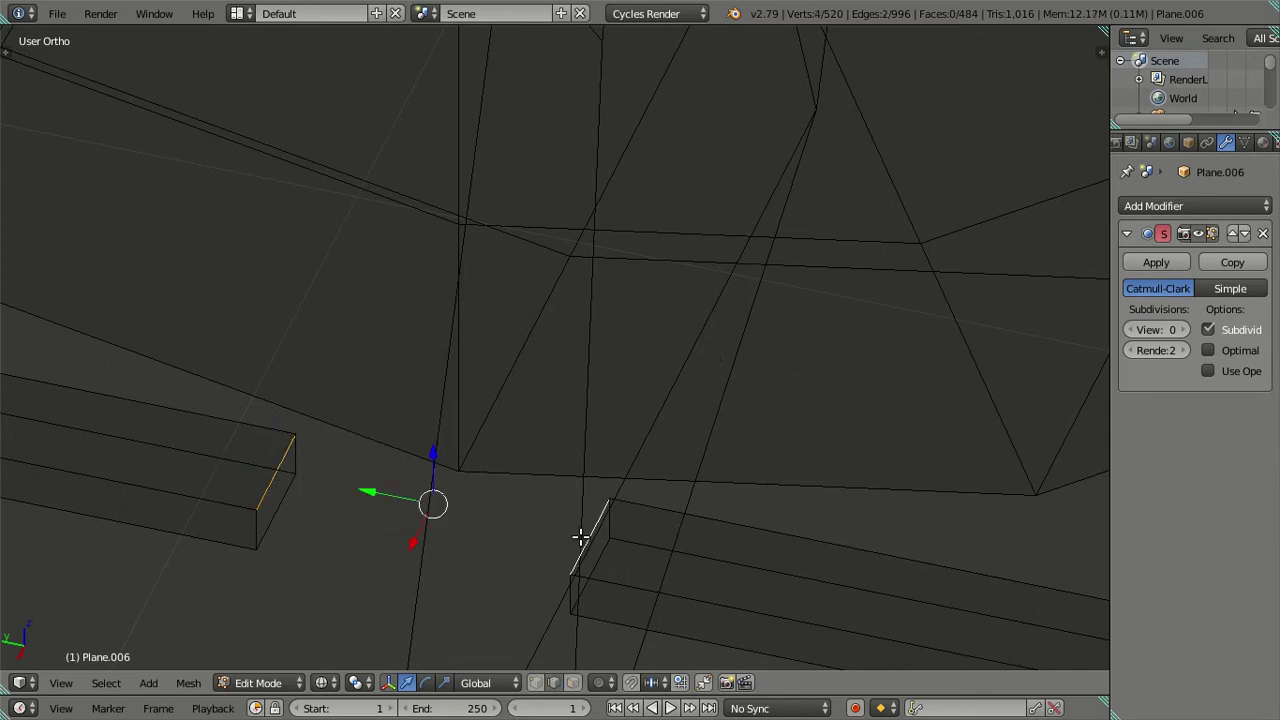
key(z)
key(f)
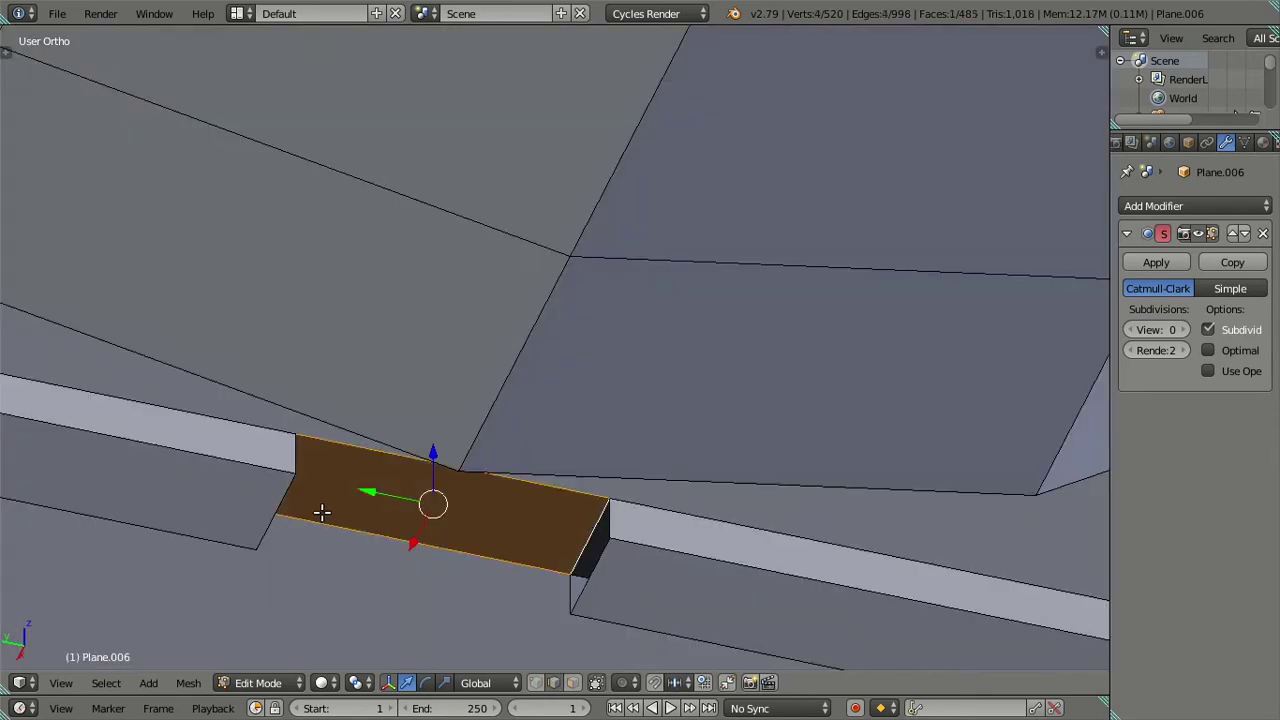
key(z)
right_click(255, 531)
shift+right_click(570, 590)
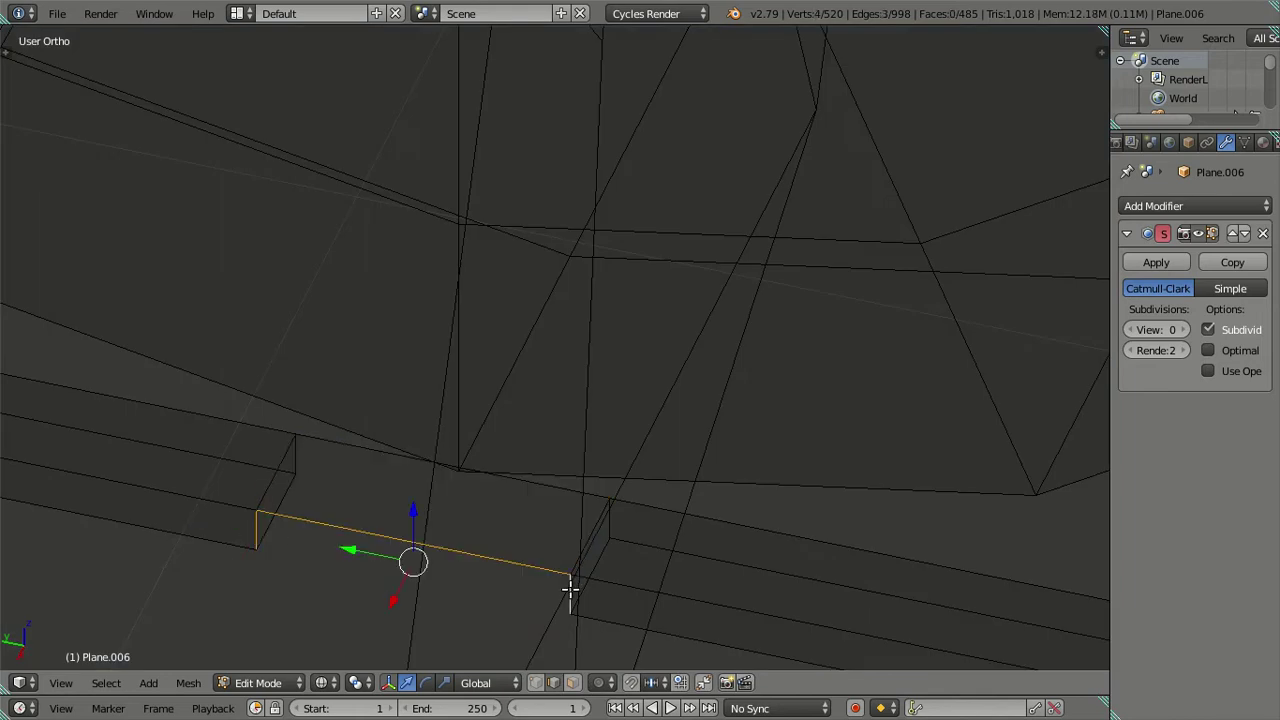
key(f)
key(z)
- Fill the top and remaining side faces to close the crossbar
right_click(290, 455)
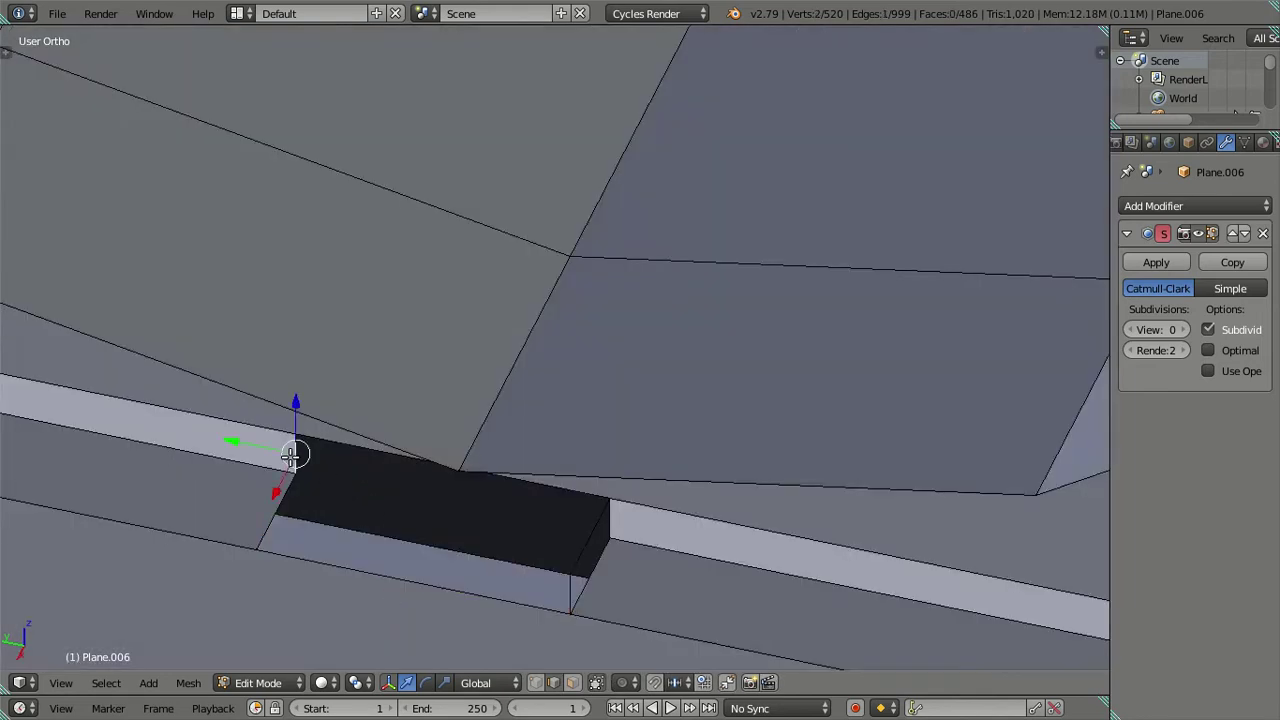
shift+right_click(613, 511)
key(f)
right_click(302, 526)
shift+right_click(587, 584)
shift+right_click(438, 587)
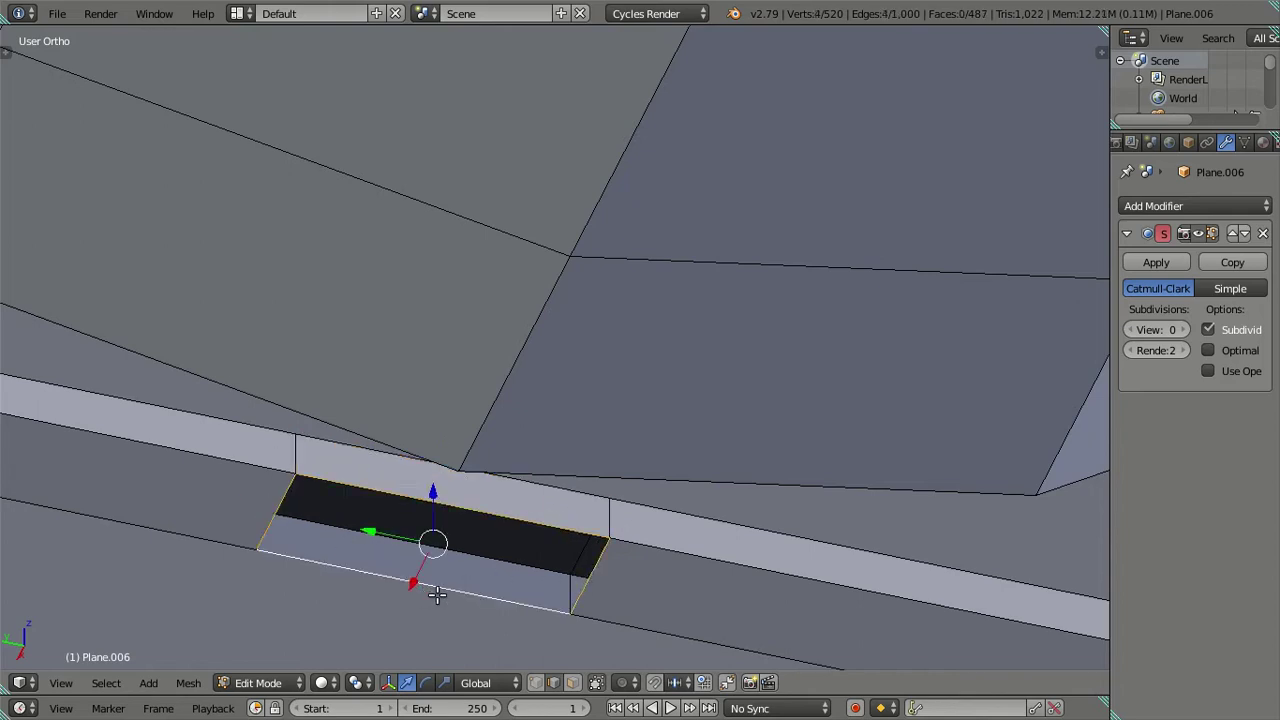
key(f)
- Dissolve the leftover seam edges so the crossbar is one continuous bar
key(a)
right_click(285, 517)
shift+right_click(590, 585)
key(x)
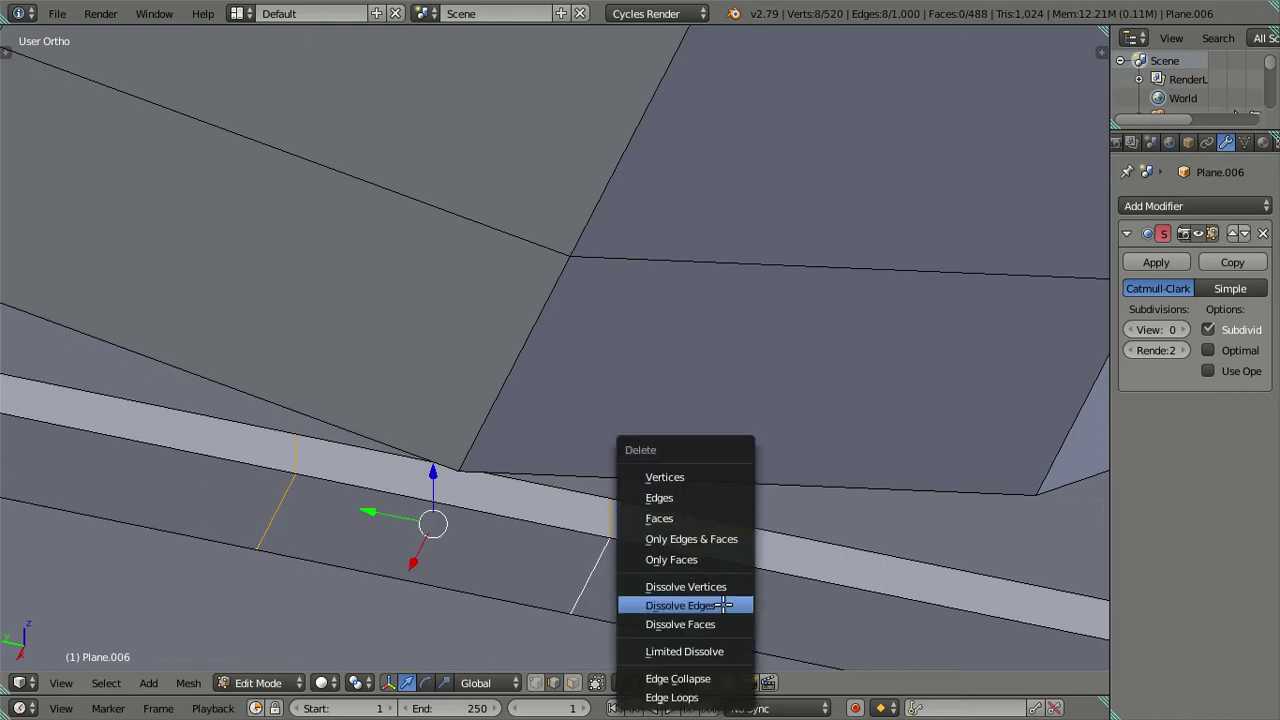
click(700, 606)
scroll(691, 597, down, 5)
middle_drag(691, 597, 728, 406)
scroll(675, 430, up, 3)
- Extrude the two vertical strut faces and slide the copies along the tank in X
scroll(653, 393, up, 3)
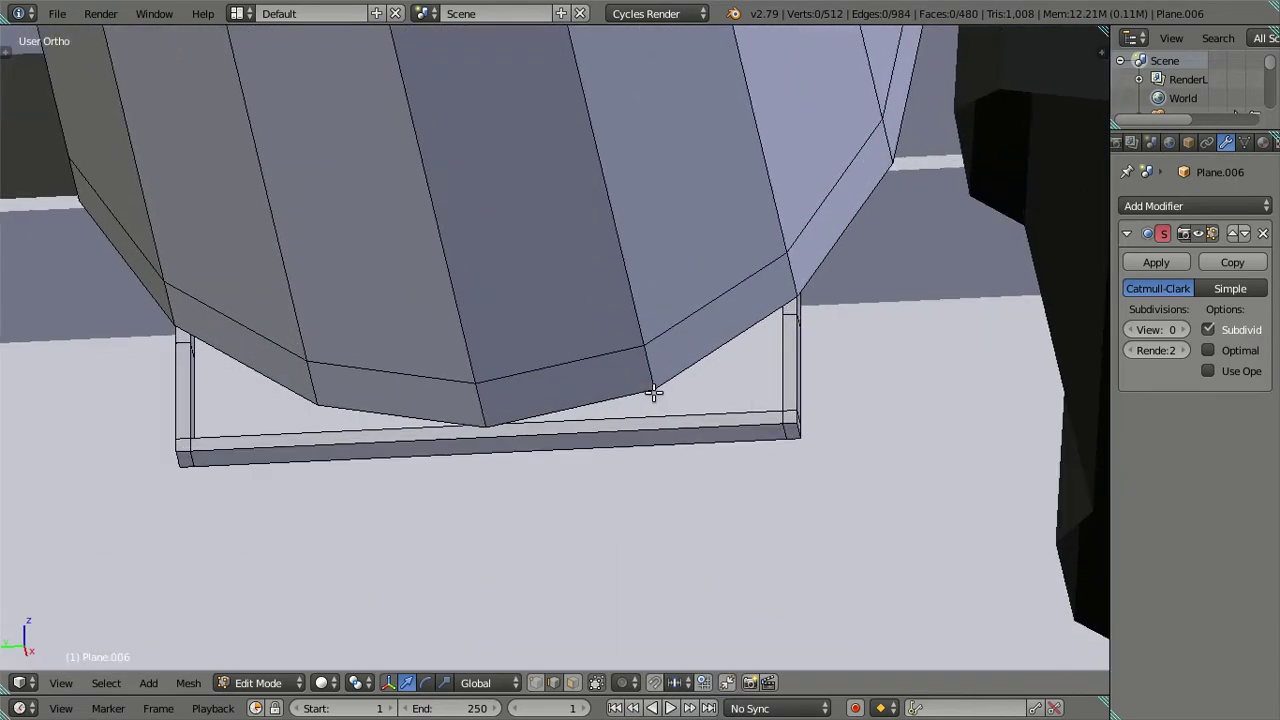
mouse_move(636, 381)
middle_down()
mouse_move(737, 423)
mouse_move(857, 423)
mouse_move(782, 421)
mouse_move(720, 349)
mouse_move(663, 363)
mouse_move(799, 355)
middle_up()
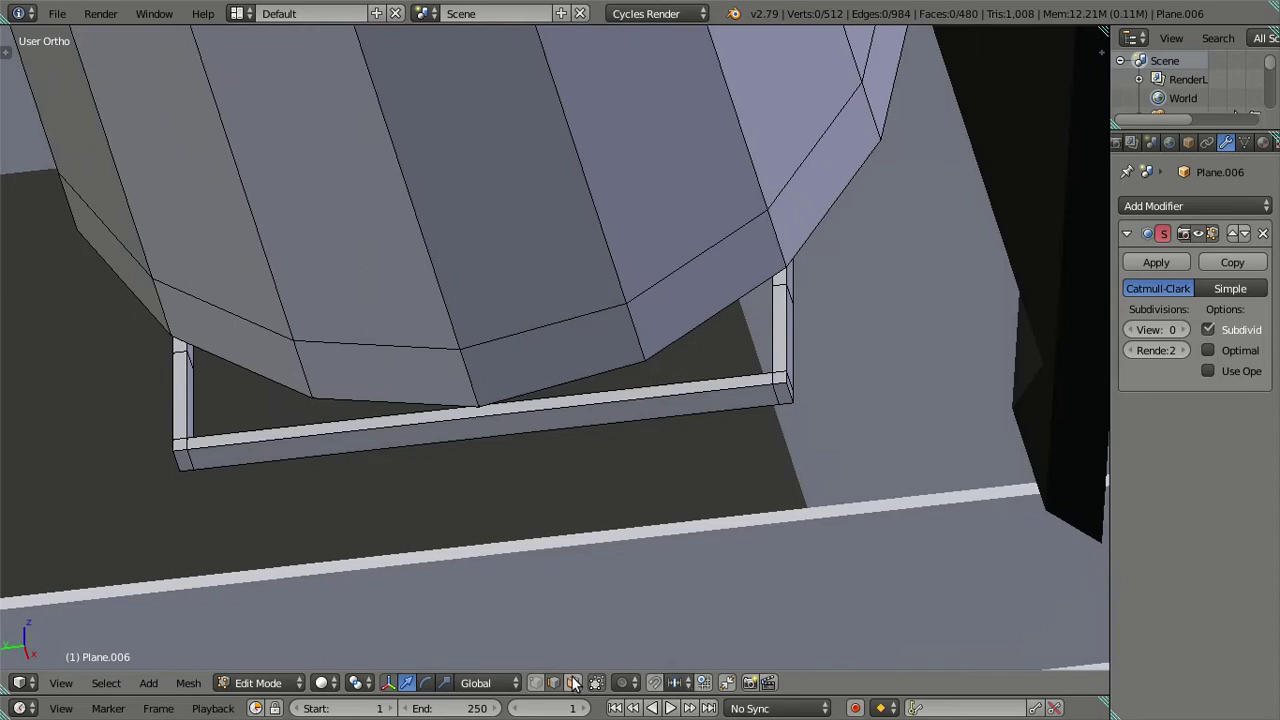
right_click(781, 345)
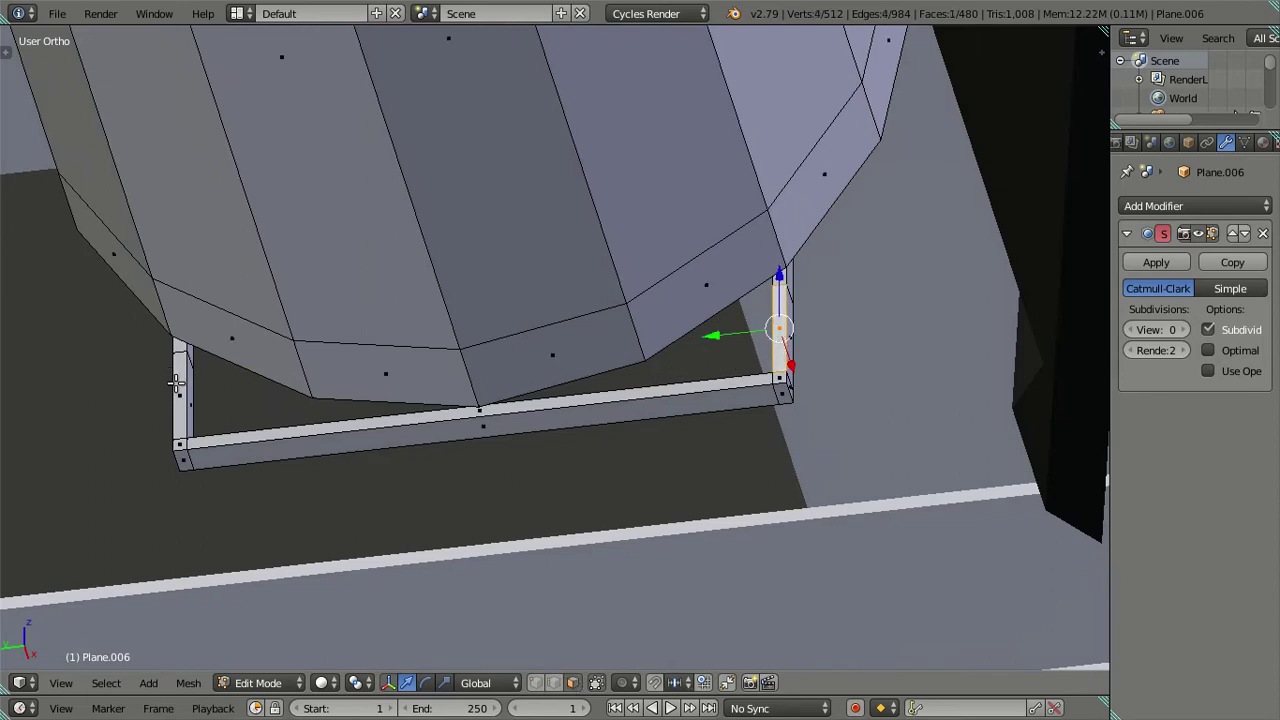
shift+right_click(175, 383)
scroll(257, 409, down, 4)
key(e)
key(Escape)
mouse_move(386, 279)
middle_down()
mouse_move(610, 342)
mouse_move(550, 344)
middle_up()
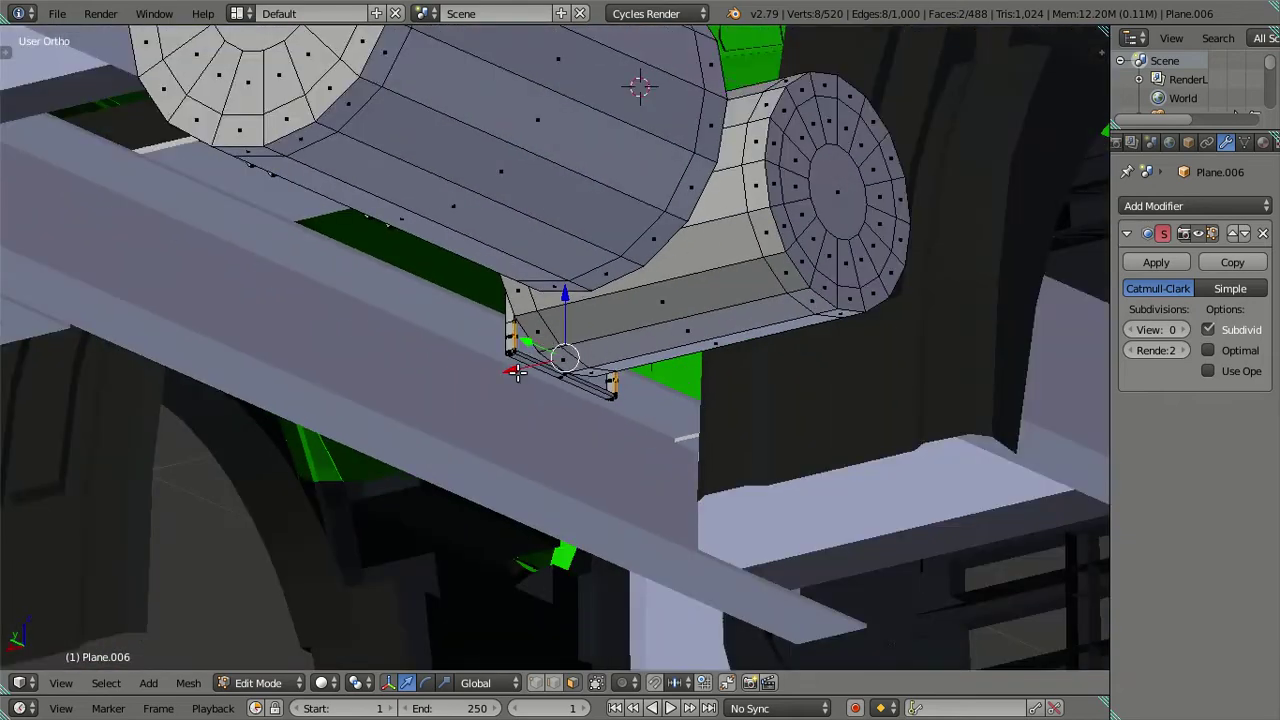
key(g)
key(x)
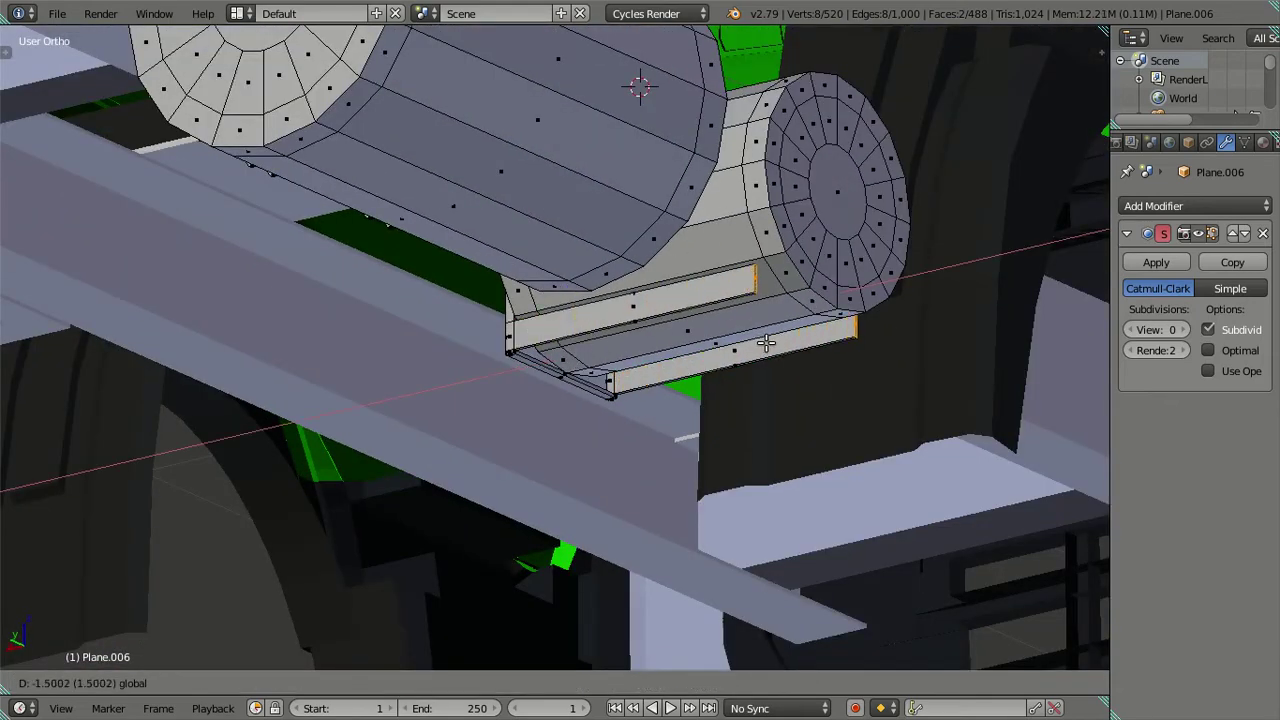
click(765, 342)
- Switch to edge select and set the bracket strip's X coordinate in the N panel
mouse_move(771, 343)
middle_down()
mouse_move(529, 363)
mouse_move(457, 277)
mouse_move(382, 313)
mouse_move(600, 378)
middle_up()
scroll(449, 351, up, 3)
key(ctrl+Tab)
click(440, 353)
mouse_move(440, 353)
middle_down()
mouse_move(474, 366)
mouse_move(497, 297)
mouse_move(443, 340)
middle_up()
scroll(788, 424, up, 3)
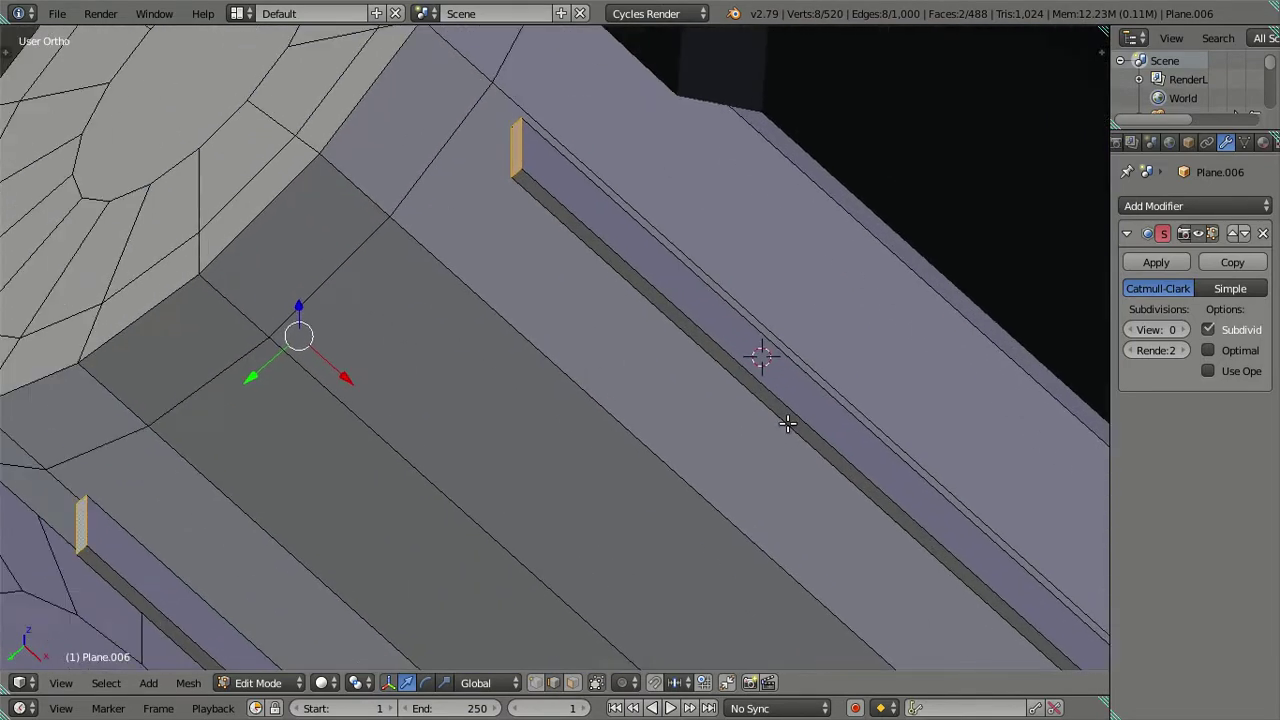
scroll(788, 424, down, 2)
middle_drag(788, 424, 807, 419)
key(n)
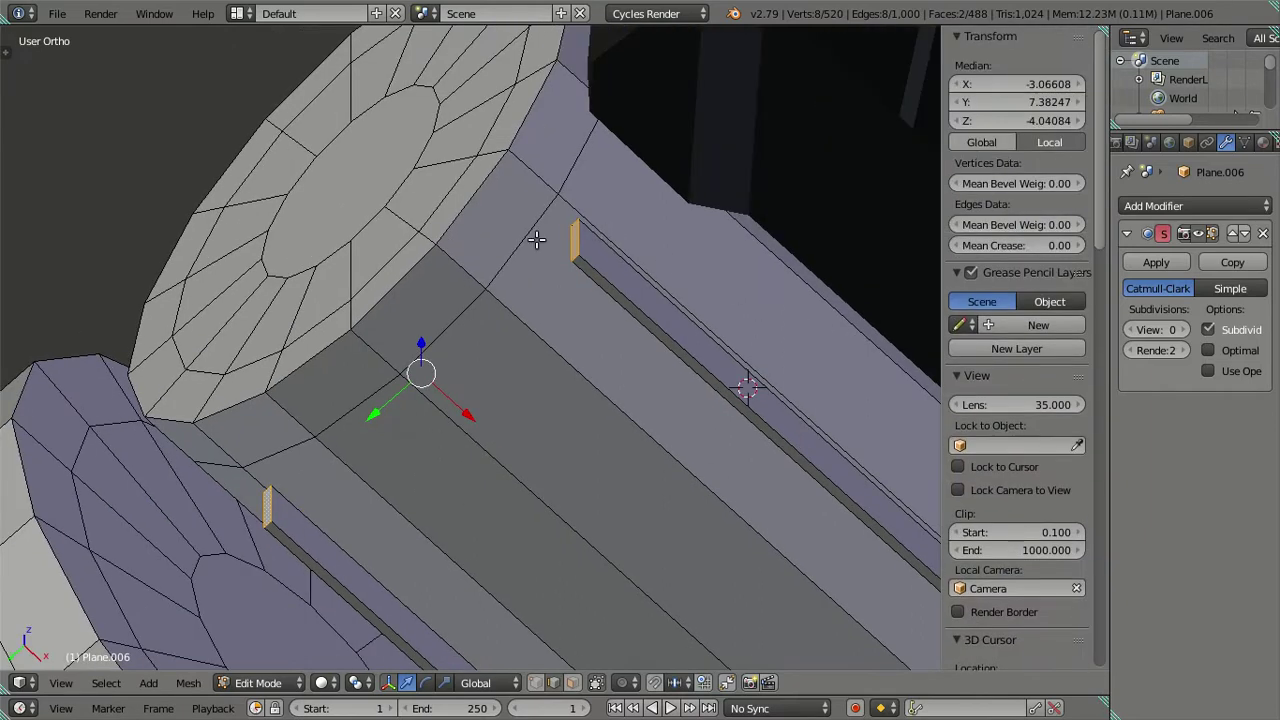
right_click(512, 241)
middle_drag(643, 253, 643, 215)
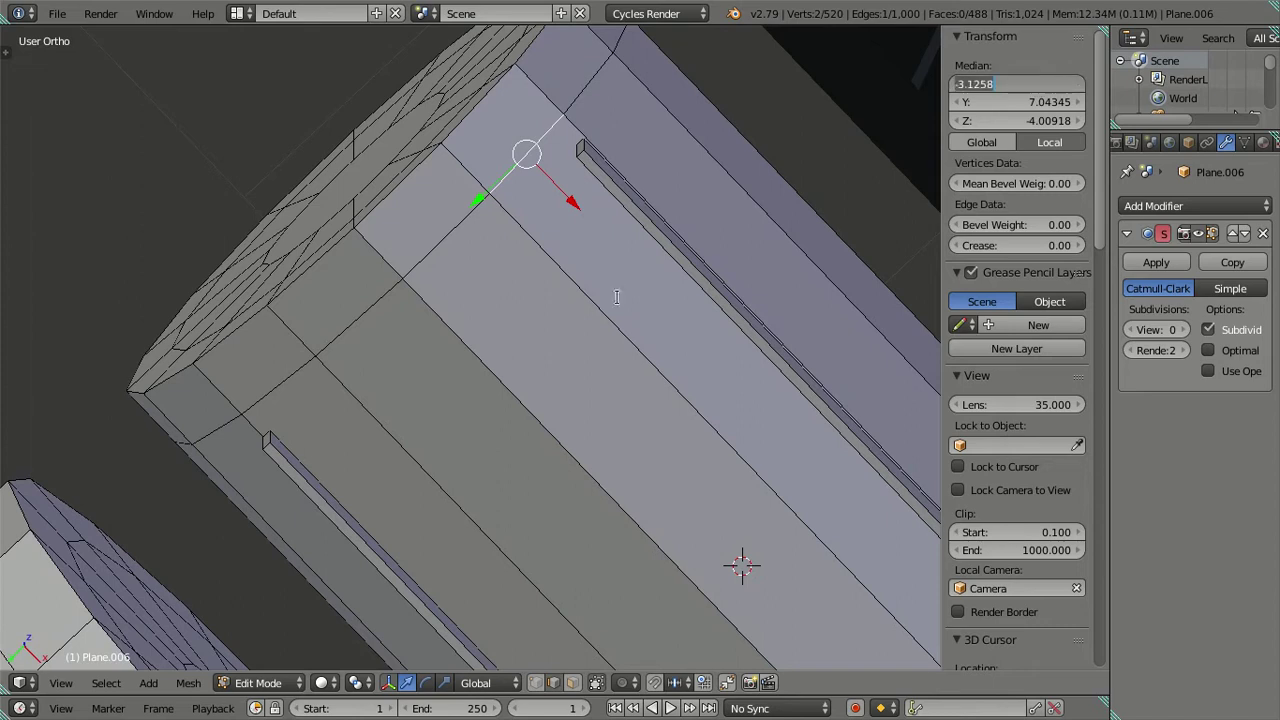
key(Escape)
key(ctrl+z)
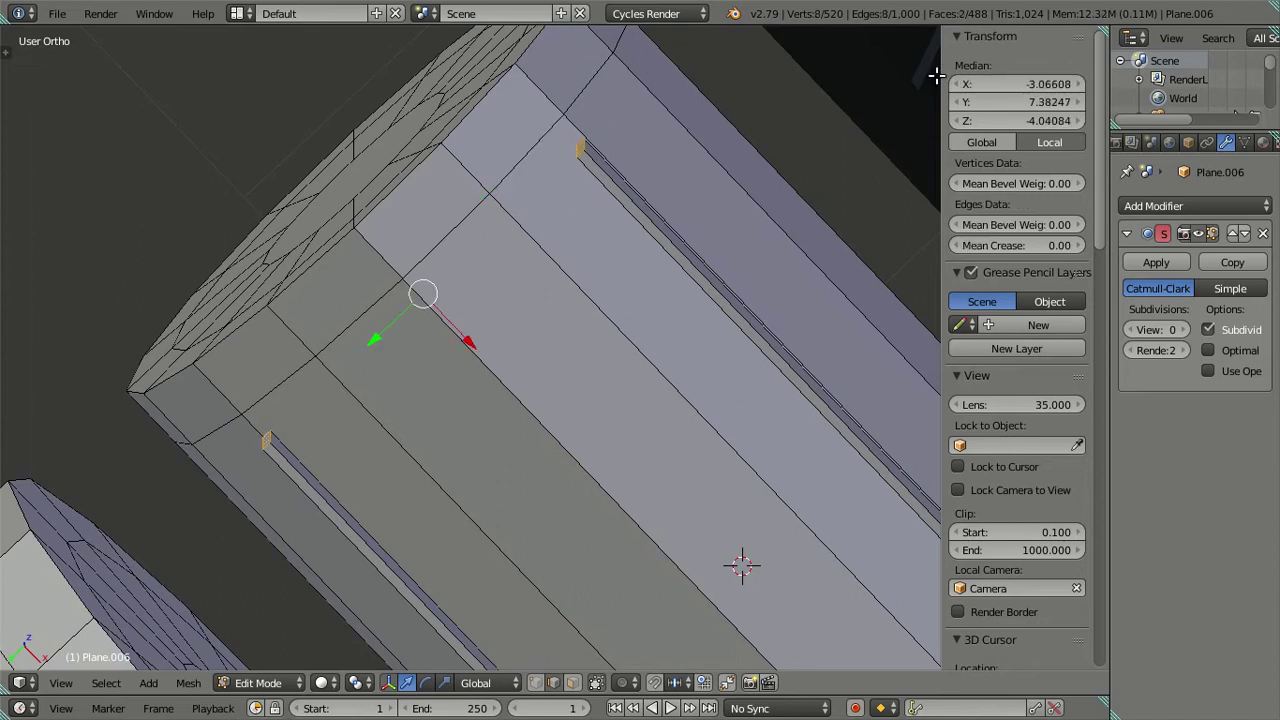
- Deselect all, hide the sidebar and return to Object Mode with the tanks in view
key(a)
scroll(510, 300, down, 3)
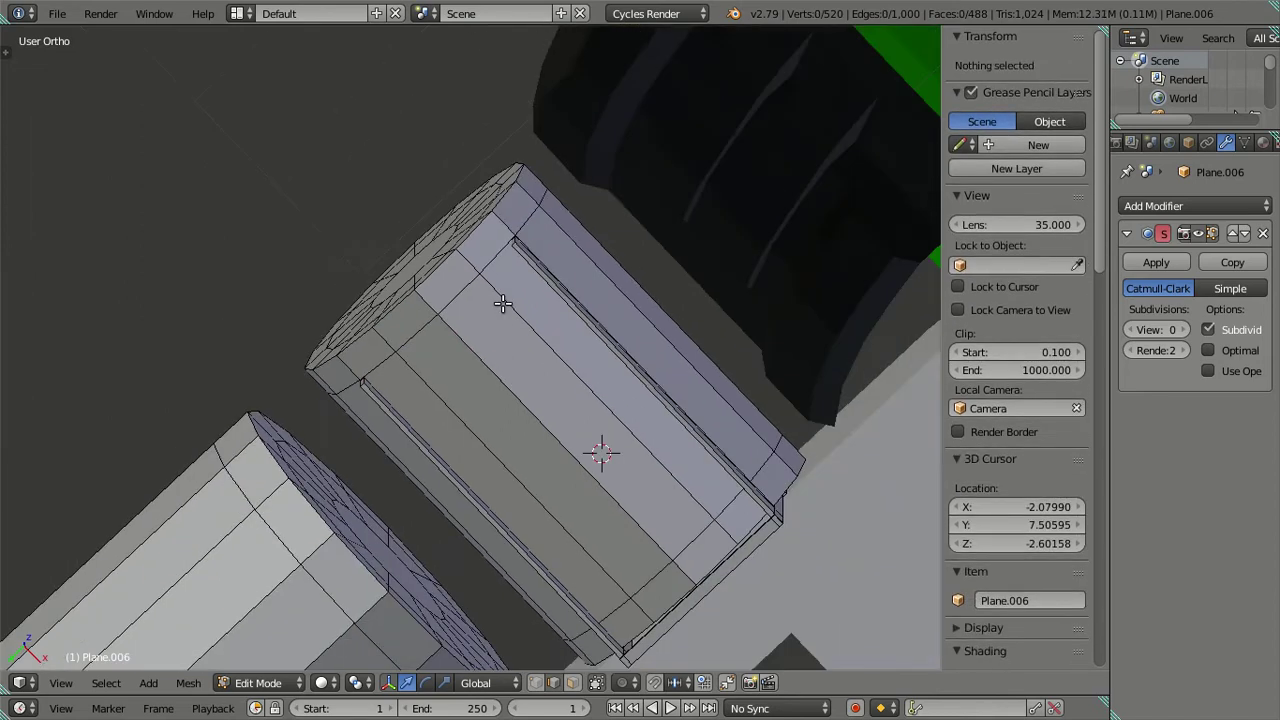
key(n)
scroll(535, 335, down, 3)
mouse_move(535, 335)
middle_down()
mouse_move(786, 431)
mouse_move(651, 480)
mouse_move(609, 380)
mouse_move(557, 360)
mouse_move(611, 411)
mouse_move(528, 337)
mouse_move(638, 338)
mouse_move(660, 380)
mouse_move(671, 183)
mouse_move(677, 200)
mouse_move(728, 218)
mouse_move(757, 196)
mouse_move(780, 229)
mouse_move(515, 236)
mouse_move(566, 303)
mouse_move(542, 402)
mouse_move(492, 350)
middle_up()
key(Tab)
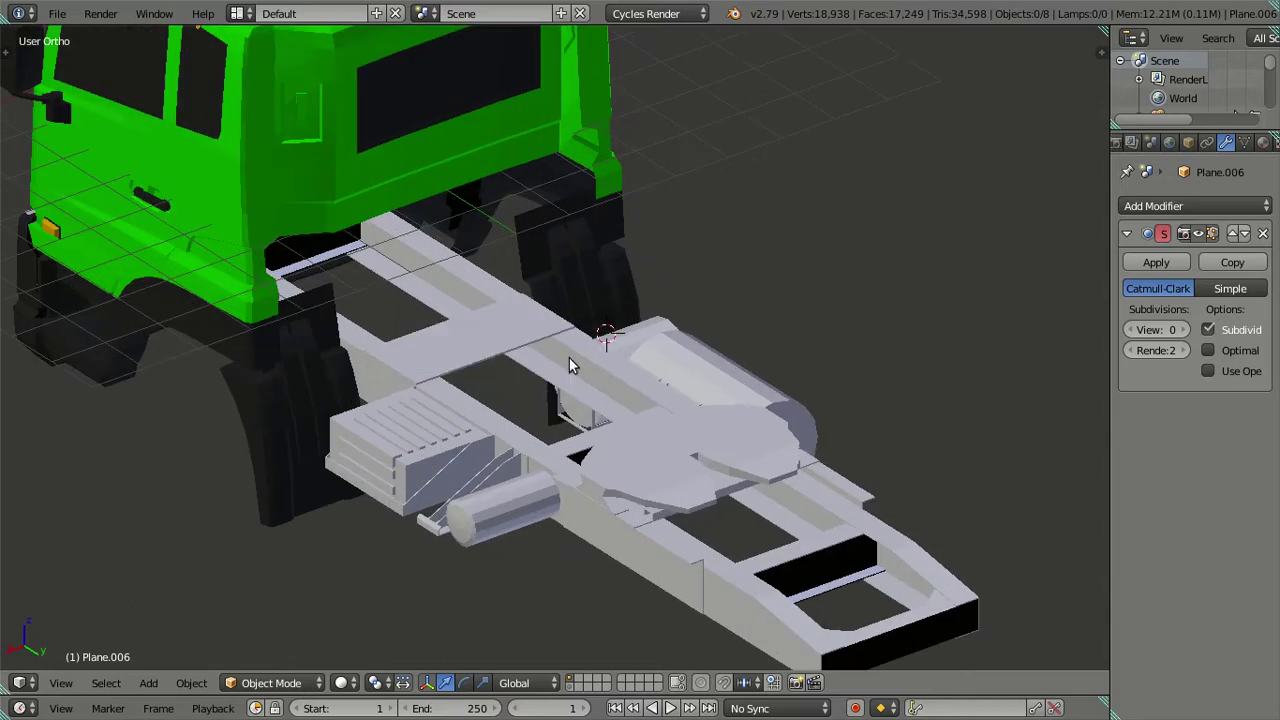
- Preview the tank at subdivision level 1, then set its view level to 0
middle_drag(569, 360, 678, 420)
click(1184, 331)
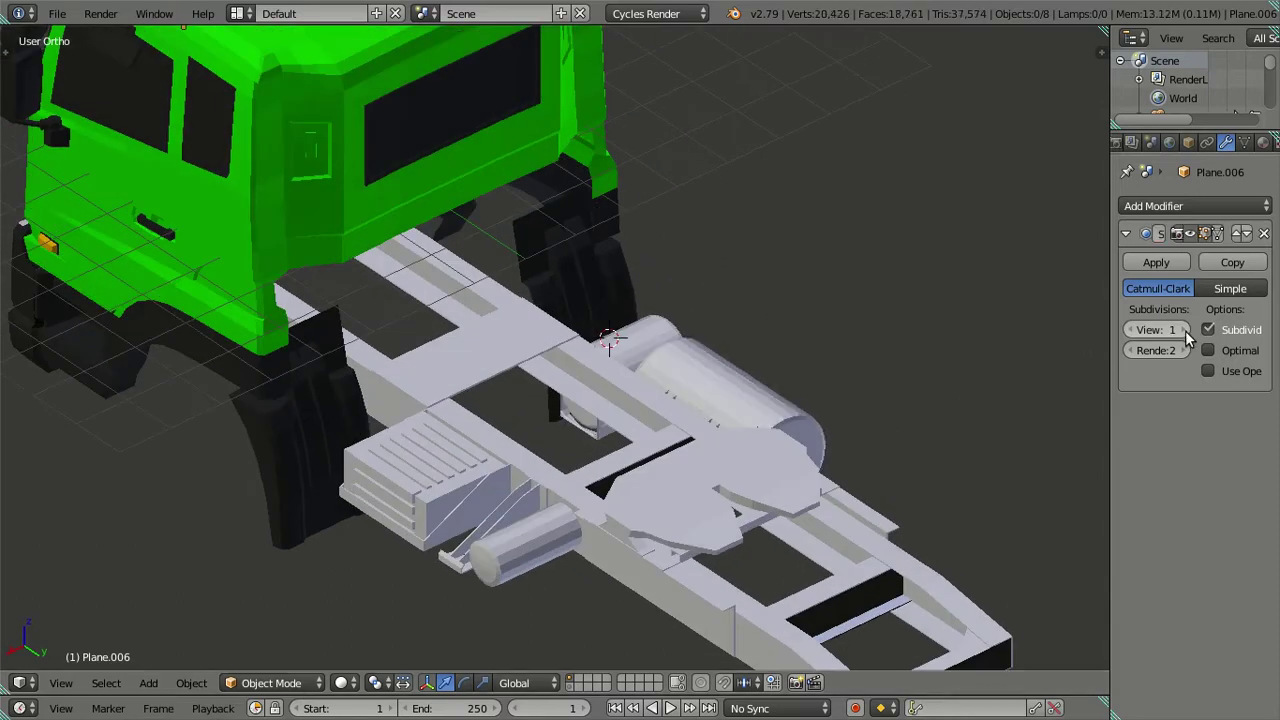
mouse_move(900, 348)
middle_down()
mouse_move(695, 351)
mouse_move(604, 296)
mouse_move(518, 369)
middle_up()
scroll(464, 424, up, 2)
scroll(475, 425, up, 1)
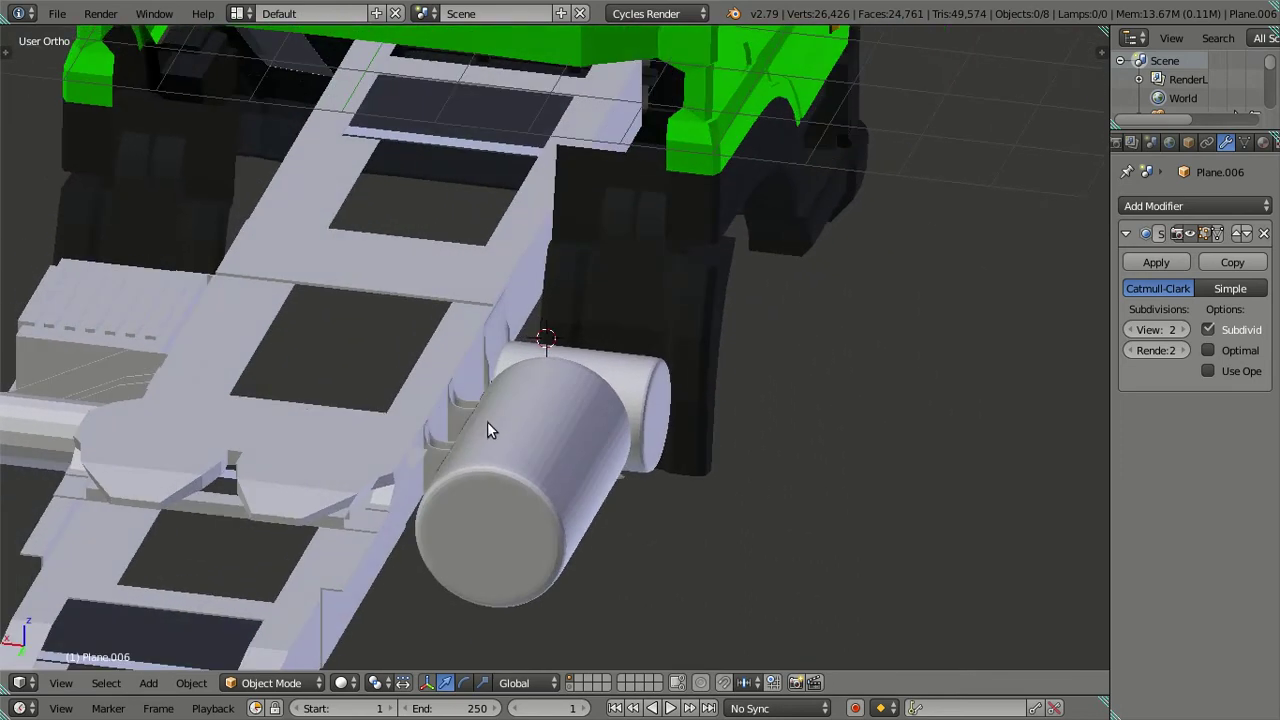
scroll(500, 421, up, 2)
scroll(580, 410, up, 1)
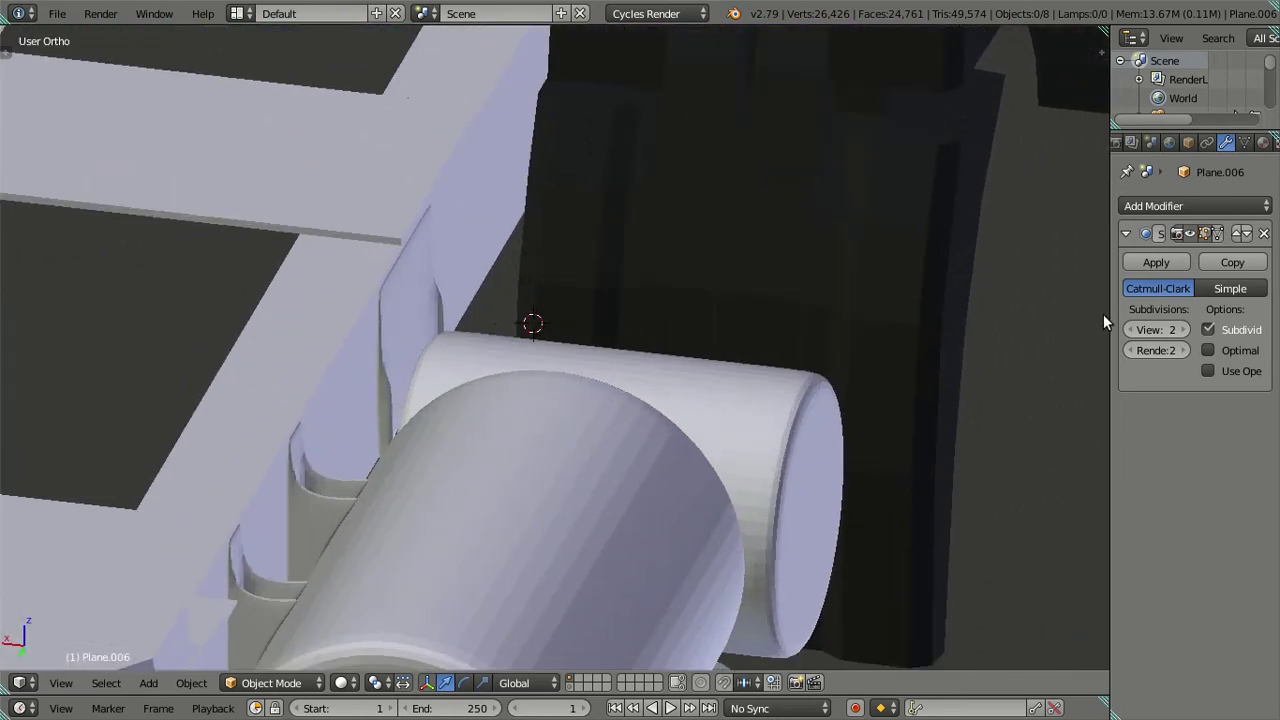
key(ctrl+0)
scroll(392, 368, up, 2)
- Loop cut across the bracket plate in Edit Mode and move the new loop down along Z
key(Tab)
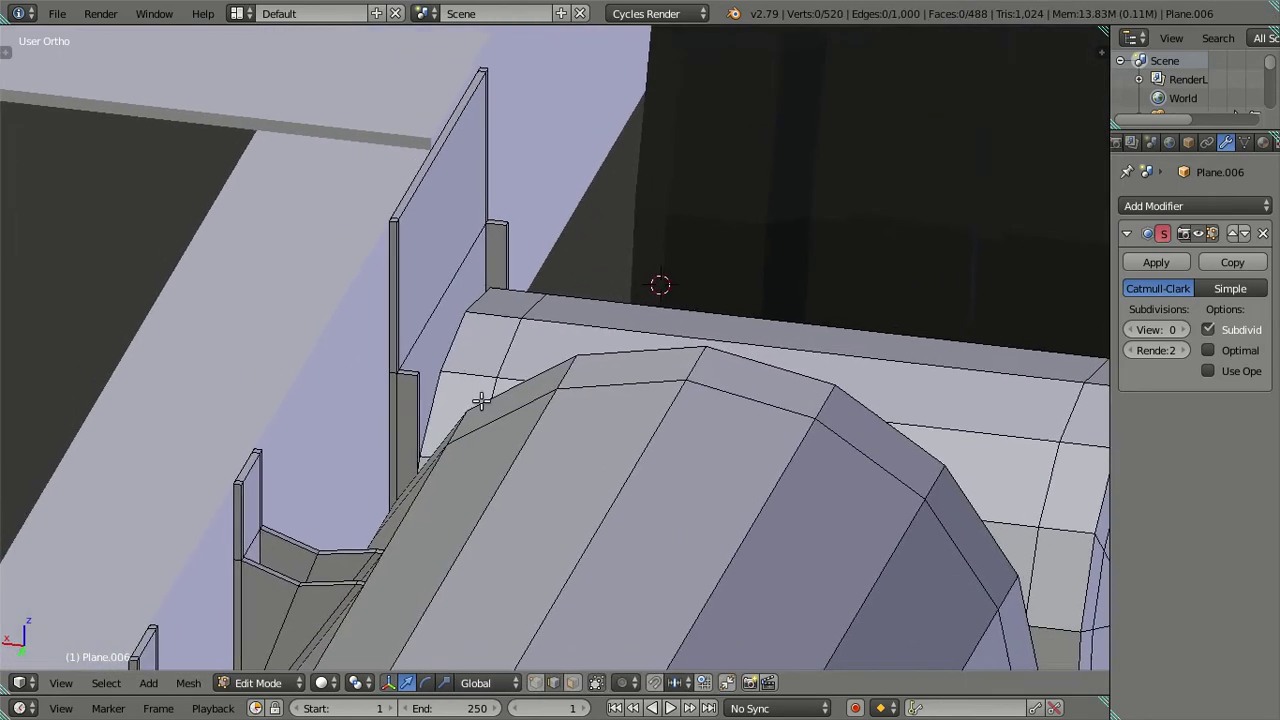
scroll(481, 400, up, 1)
scroll(343, 441, up, 2)
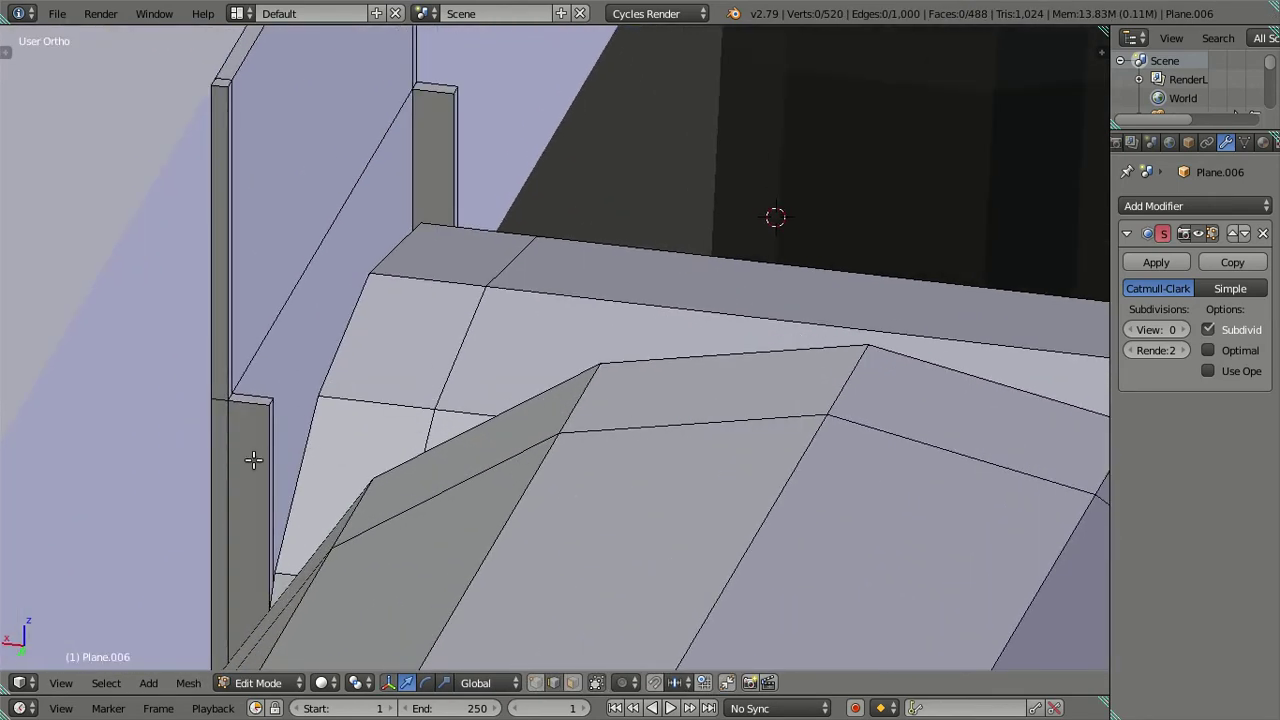
key(ctrl+r)
click(229, 306)
right_click(229, 222)
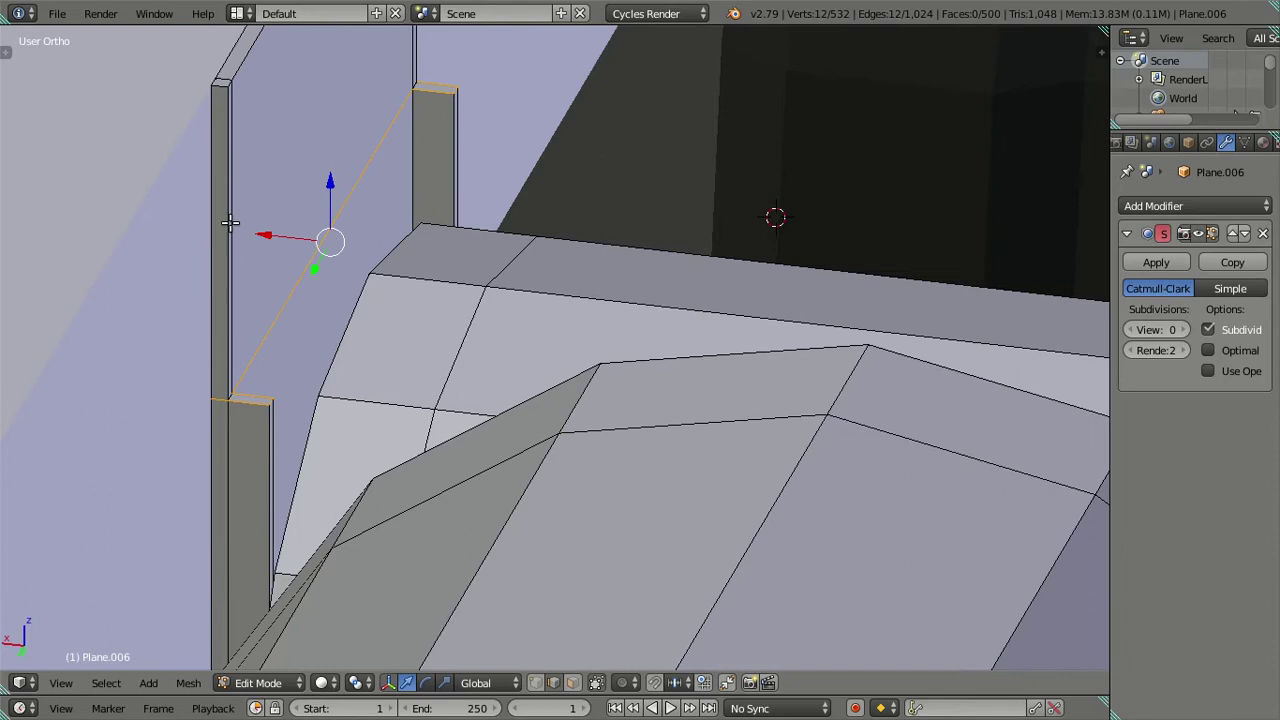
key(g)
key(z)
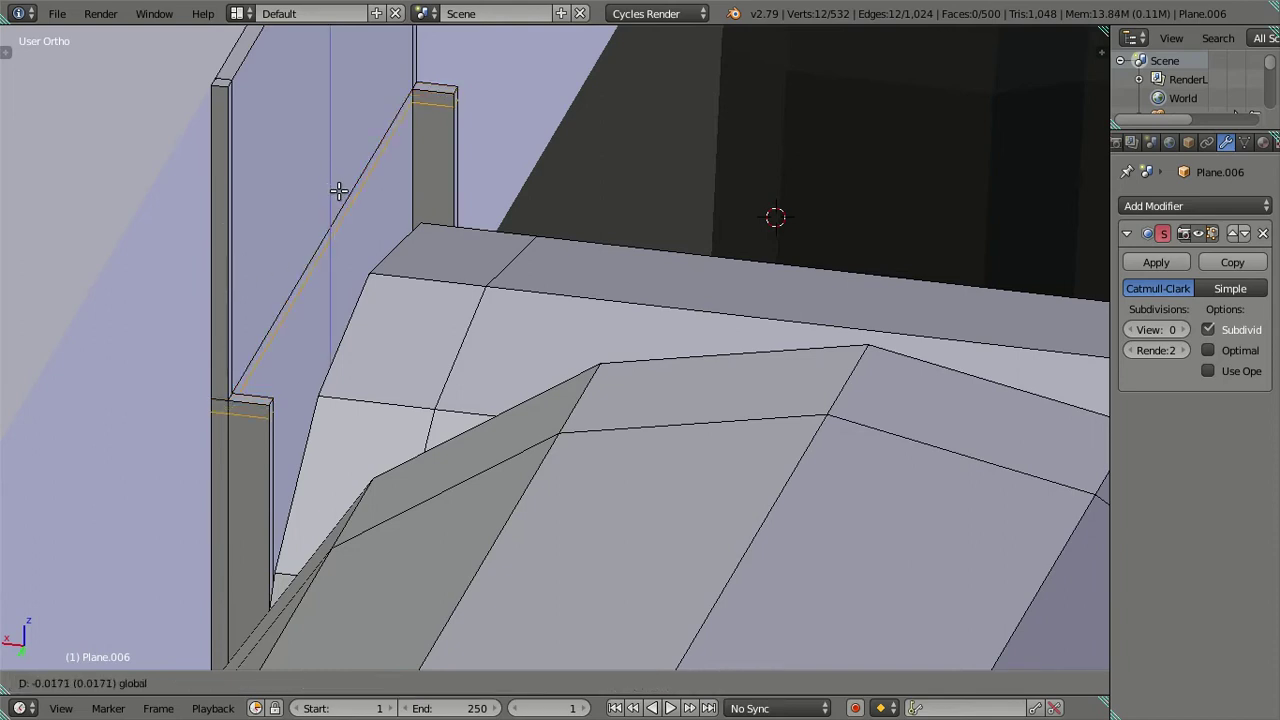
text(-.0)
key(Return)
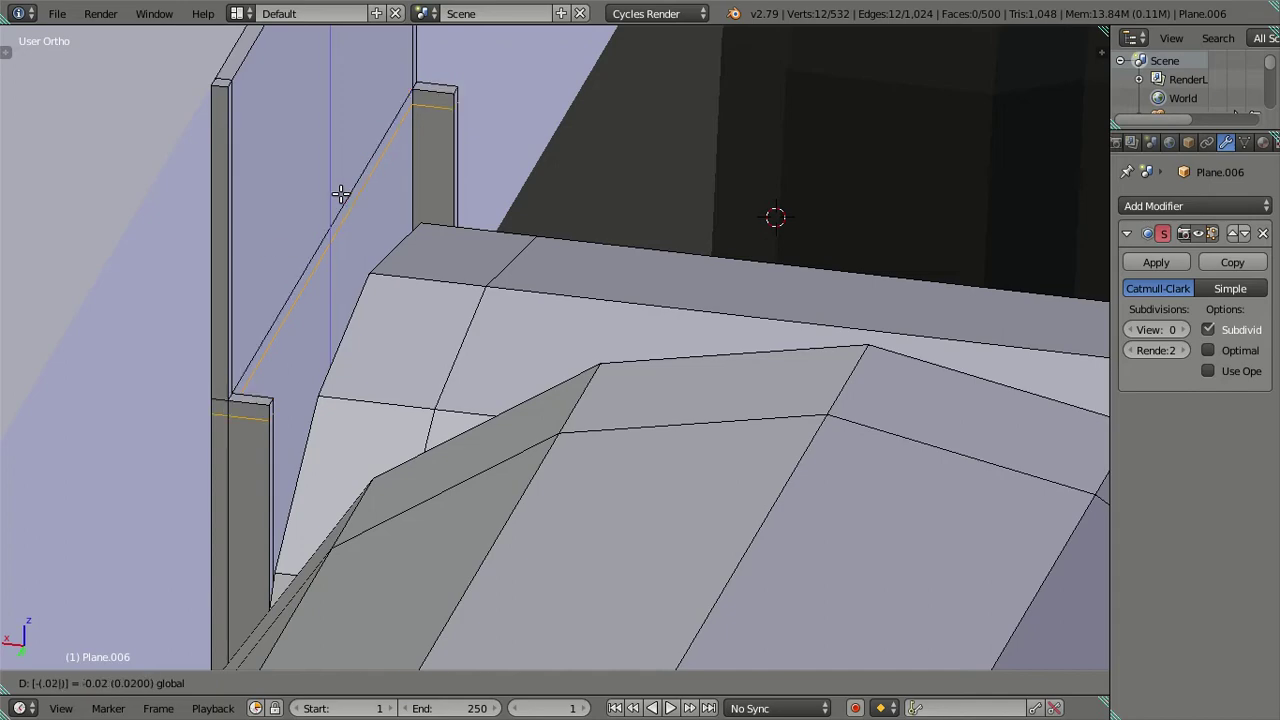
- Deselect the loop and compare the tank's Subdivision view at levels 2 and 0
middle_drag(340, 191, 445, 331)
key(a)
scroll(445, 331, down, 2)
mouse_move(457, 277)
middle_down()
mouse_move(680, 423)
mouse_move(406, 531)
middle_up()
mouse_move(490, 481)
middle_down()
mouse_move(443, 471)
mouse_move(403, 431)
mouse_move(506, 506)
mouse_move(610, 442)
middle_up()
mouse_move(538, 388)
middle_down()
mouse_move(537, 374)
mouse_move(640, 420)
middle_up()
click(1182, 330)
click(1182, 330)
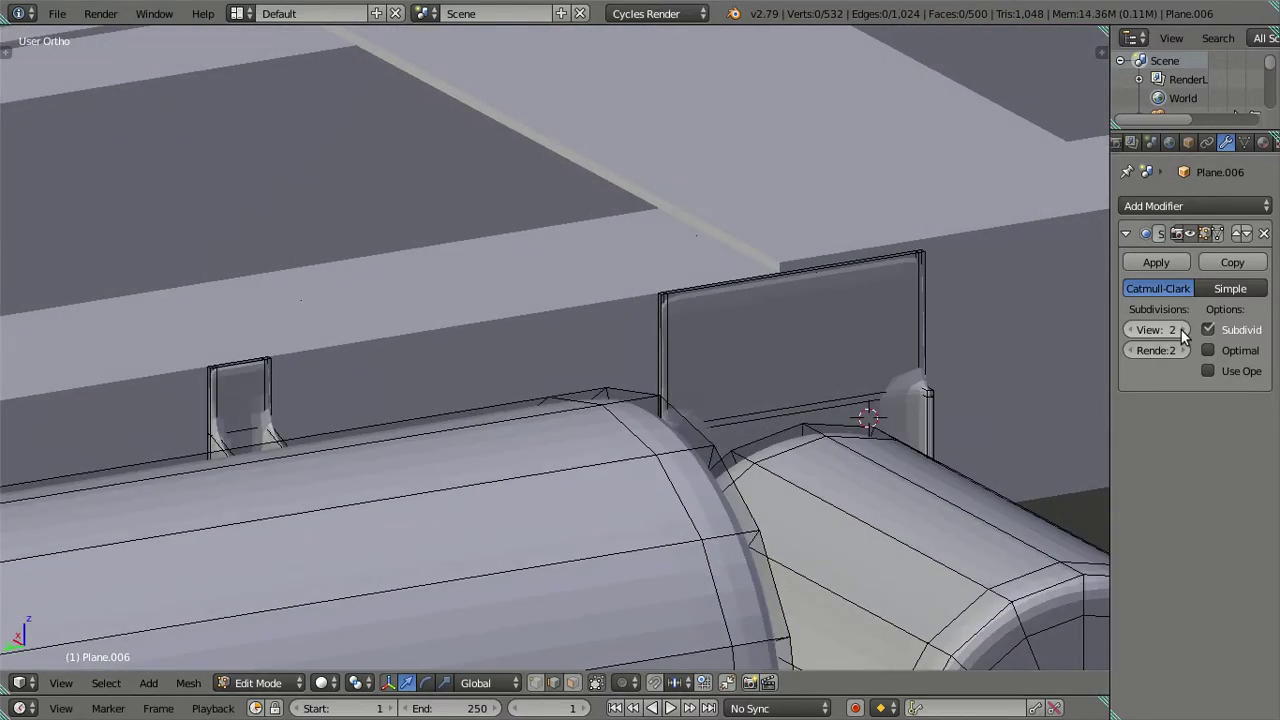
click(1130, 334)
click(1130, 334)
scroll(668, 337, down, 4)
- Inspect the bracket, viewing the tank at level 2 in Object Mode, then back to 0 in Edit Mode
mouse_move(668, 337)
middle_down()
mouse_move(622, 325)
mouse_move(617, 271)
mouse_move(757, 372)
mouse_move(614, 449)
mouse_move(645, 398)
mouse_move(834, 374)
mouse_move(555, 447)
middle_up()
scroll(617, 271, up, 2)
scroll(720, 380, up, 2)
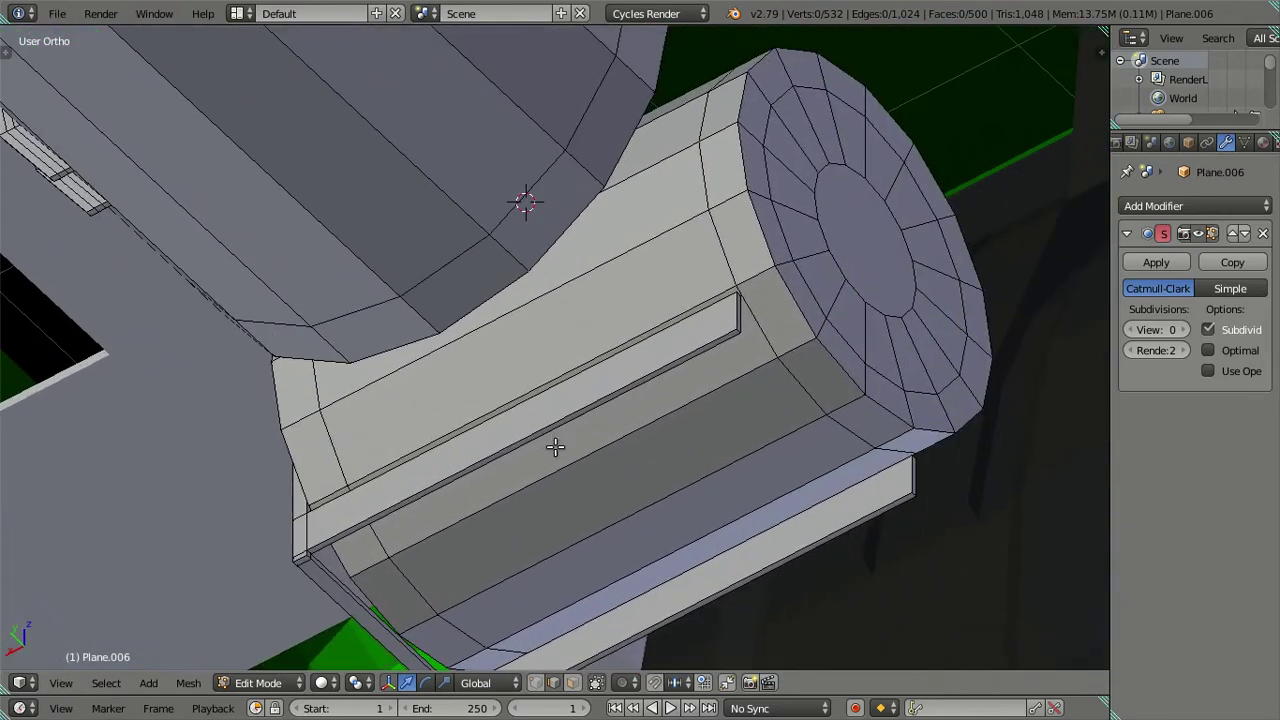
scroll(778, 395, up, 2)
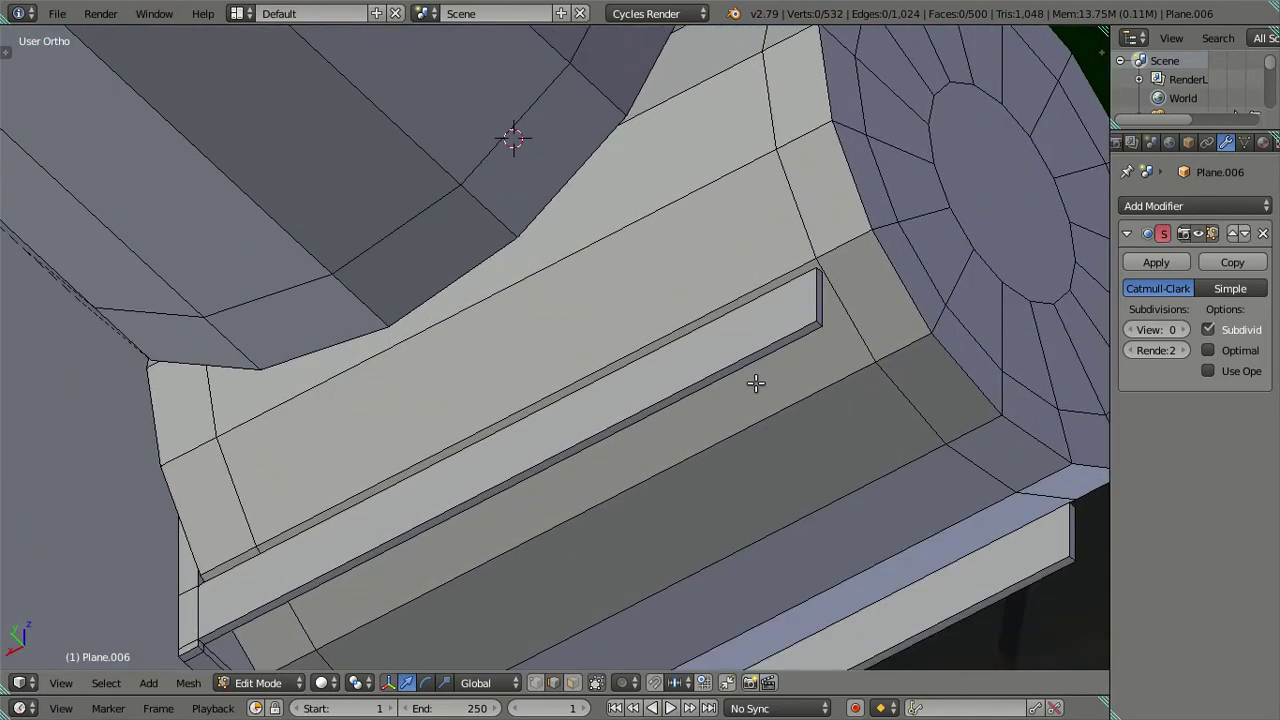
middle_drag(756, 383, 723, 374)
scroll(723, 374, down, 3)
scroll(731, 391, up, 1)
scroll(790, 398, up, 2)
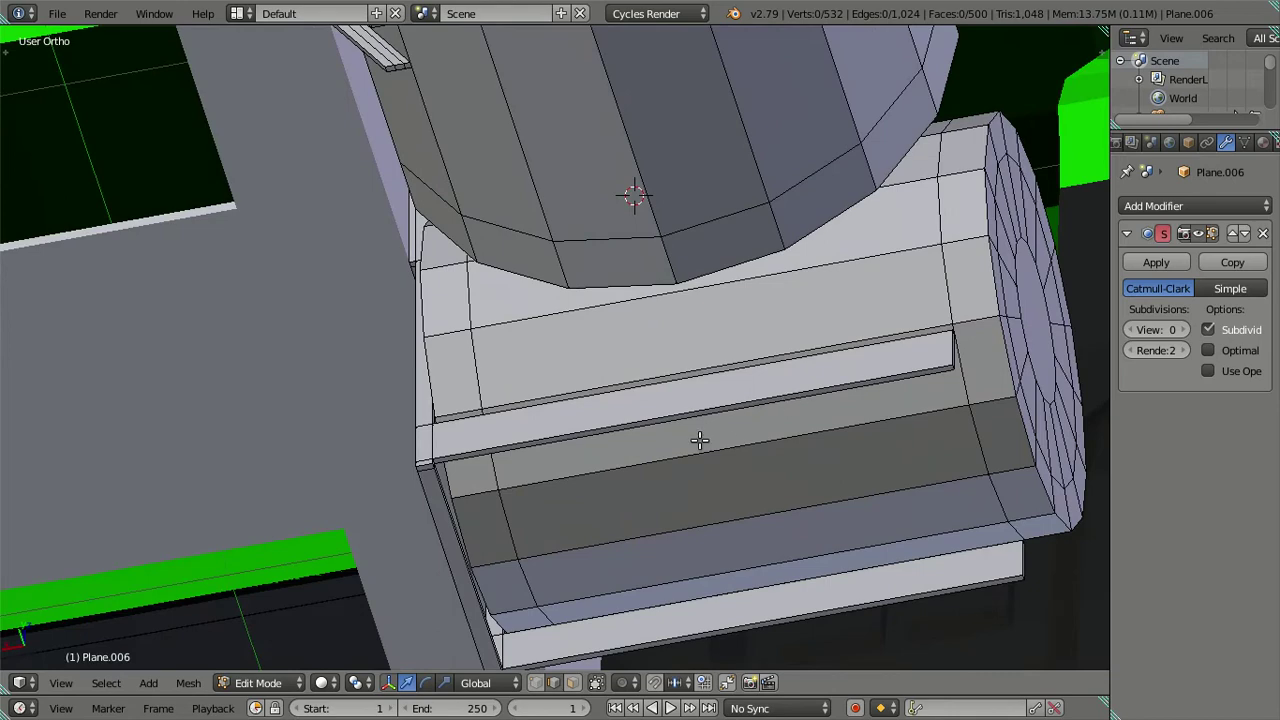
mouse_move(541, 459)
middle_down()
mouse_move(720, 266)
mouse_move(766, 309)
mouse_move(609, 349)
mouse_move(605, 339)
middle_up()
drag(1158, 329, 1182, 329)
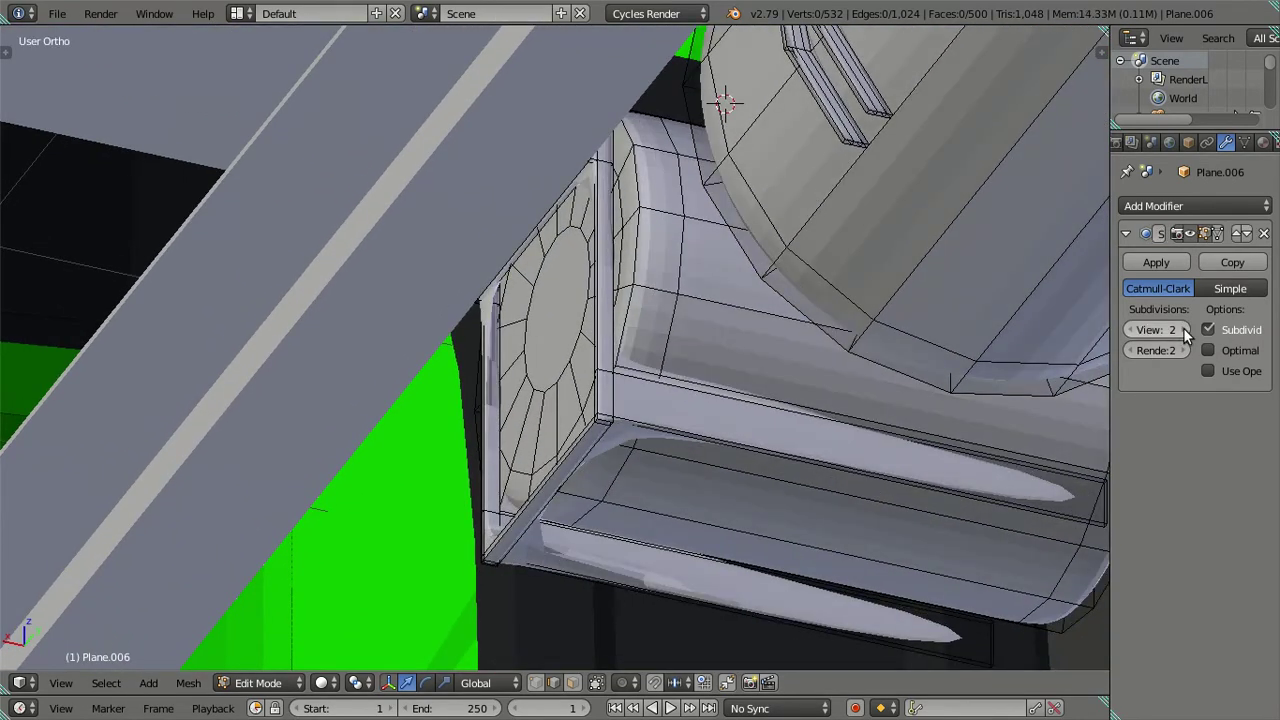
key(Tab)
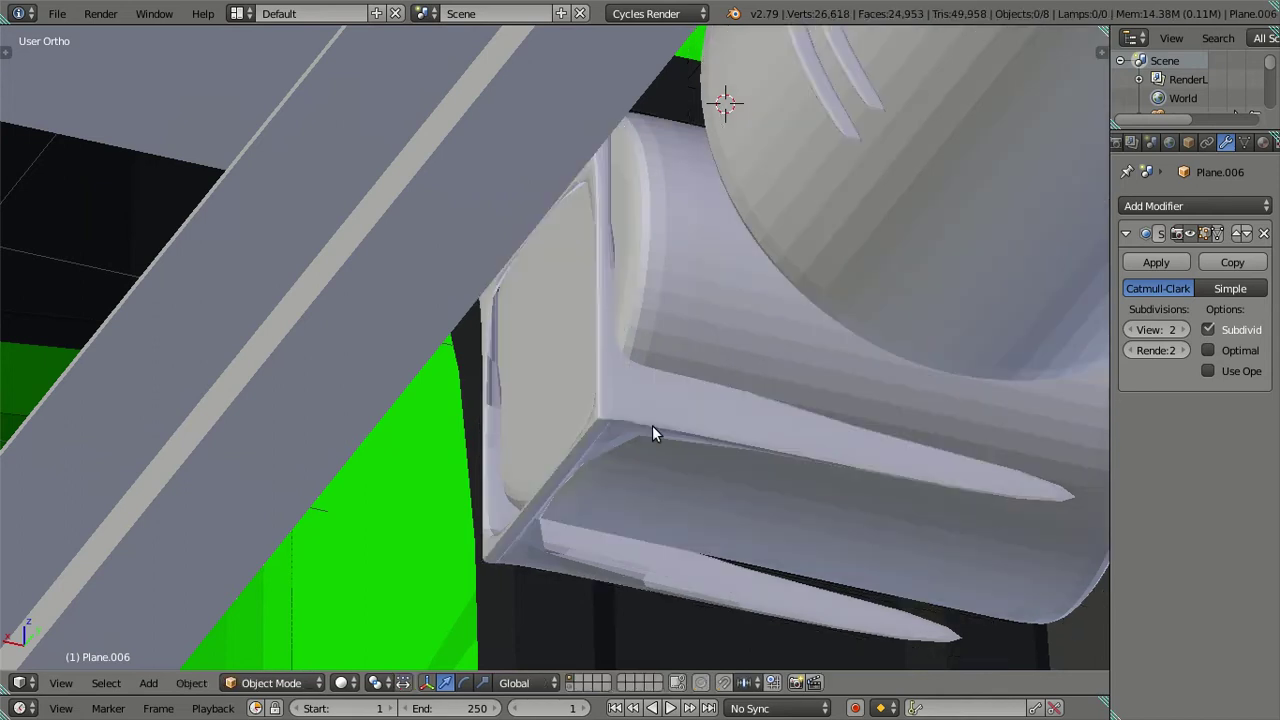
drag(1132, 332, 1047, 367)
mouse_move(1047, 367)
middle_down()
mouse_move(532, 410)
mouse_move(686, 445)
mouse_move(490, 462)
mouse_move(557, 428)
mouse_move(552, 411)
mouse_move(540, 450)
mouse_move(593, 428)
middle_up()
key(Tab)
scroll(490, 463, down, 3)
scroll(529, 443, down, 2)
mouse_move(579, 385)
middle_down()
mouse_move(421, 331)
mouse_move(565, 343)
middle_up()
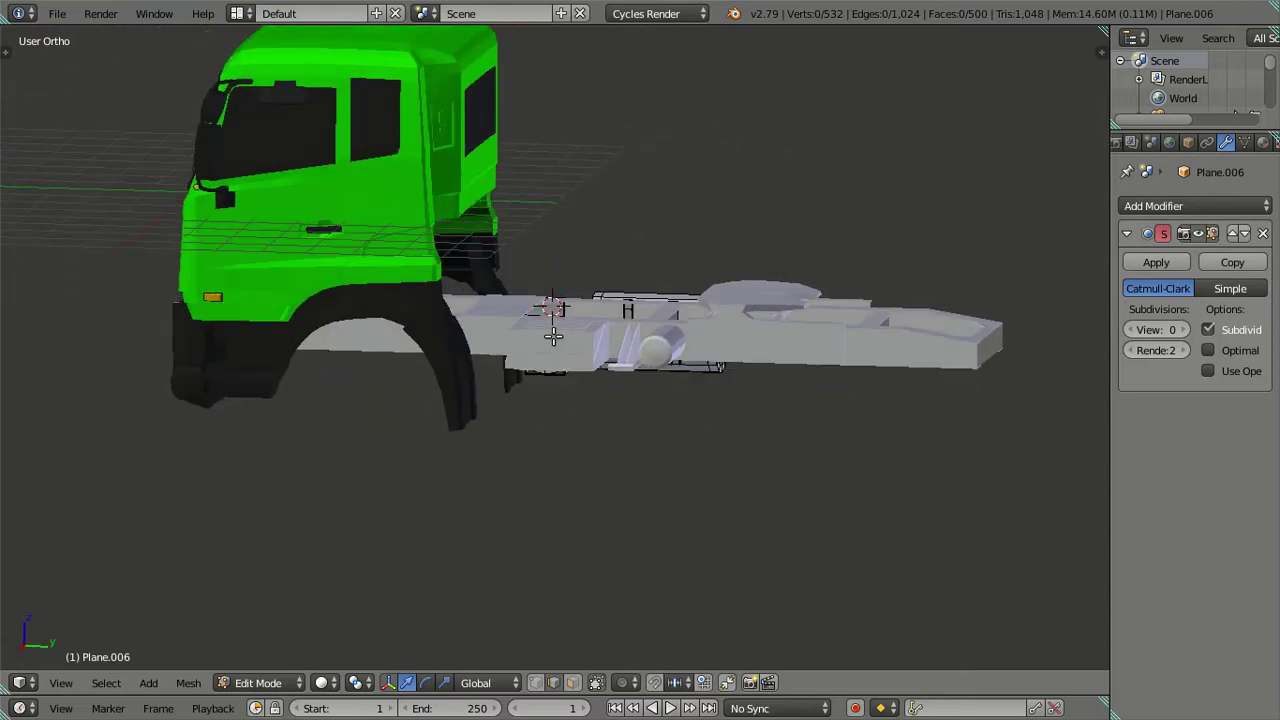
- Return to Object Mode and clear the object selection near the cab front
key(a)
key(a)
key(Tab)
scroll(484, 362, down, 3)
mouse_move(500, 359)
middle_down()
mouse_move(560, 318)
mouse_move(478, 453)
middle_up()
scroll(526, 453, up, 3)
click(578, 495)
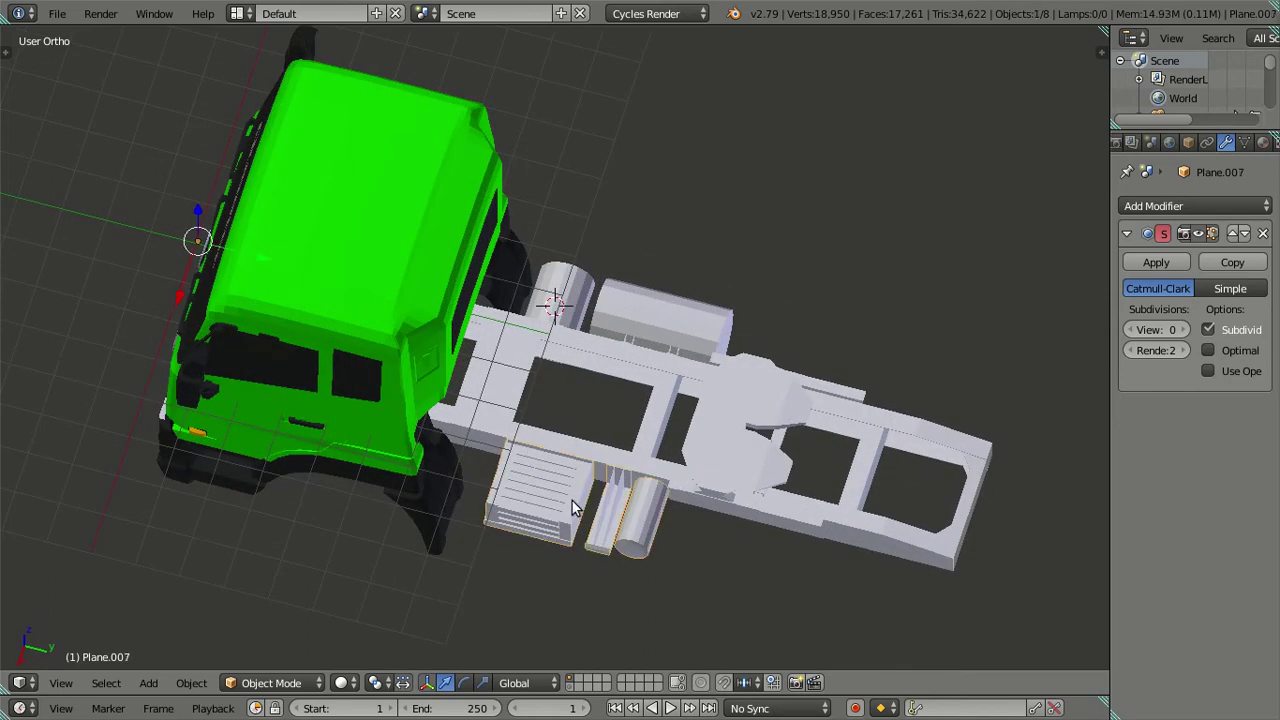
scroll(584, 502, up, 2)
scroll(583, 500, down, 1)
scroll(583, 500, down, 2)
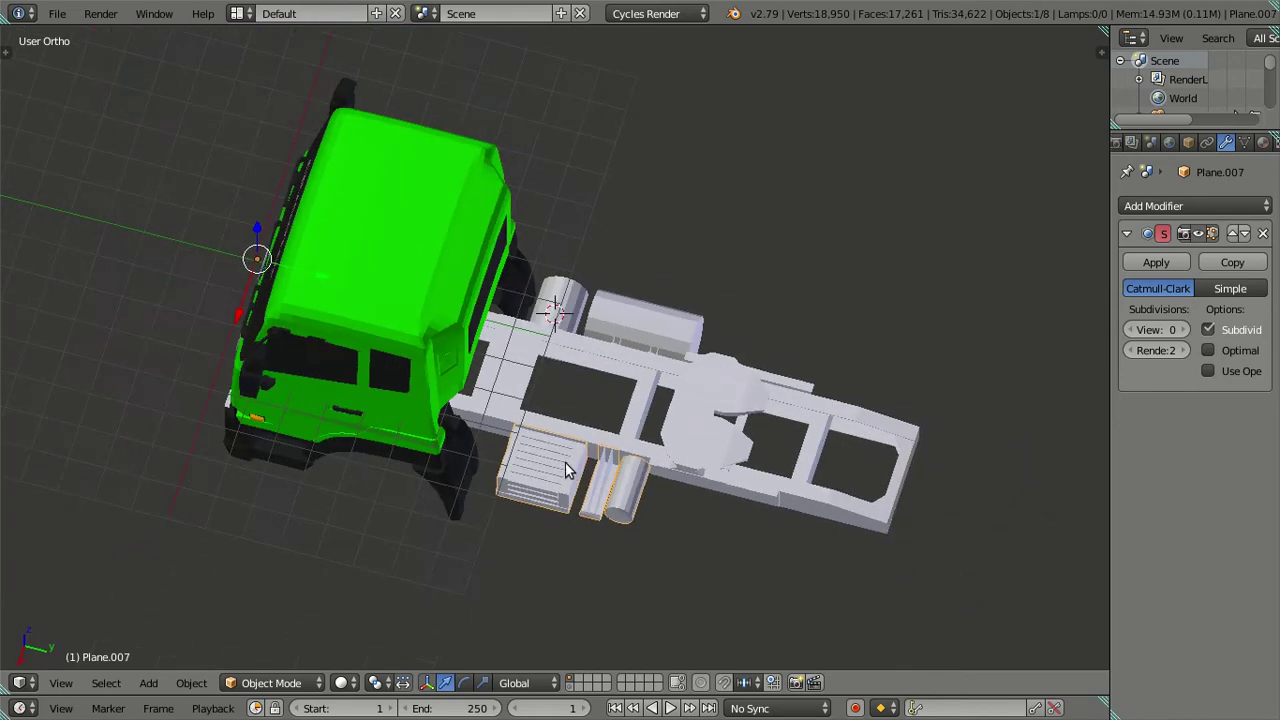
key(a)
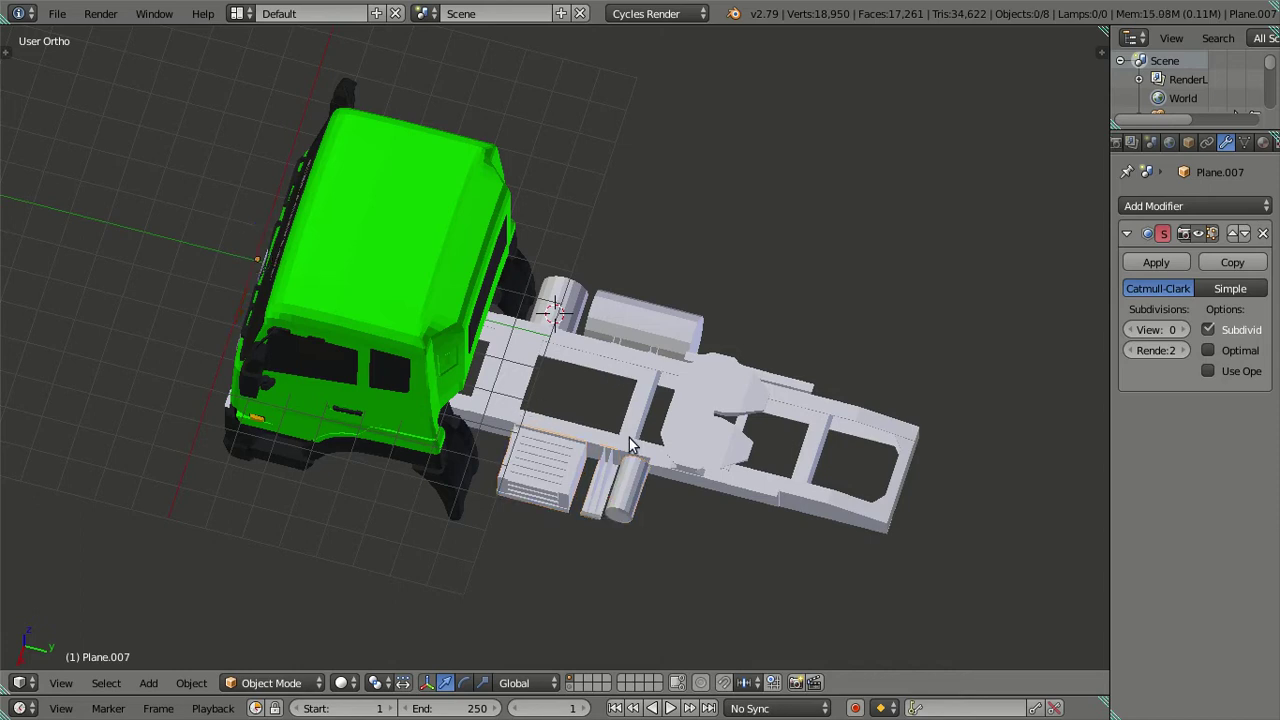
- Shade the battery box, chassis frame and fuel tank smooth from the Tool Shelf
right_click(592, 476)
shift+right_click(638, 392)
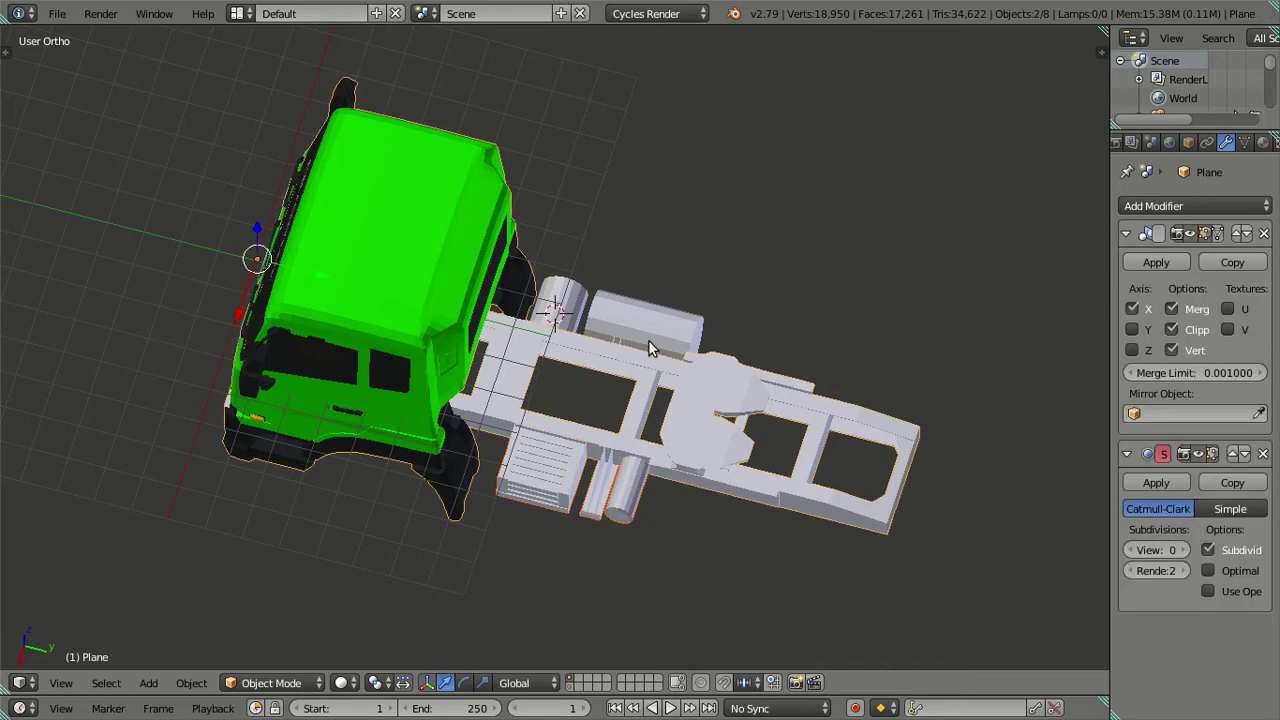
shift+right_click(650, 345)
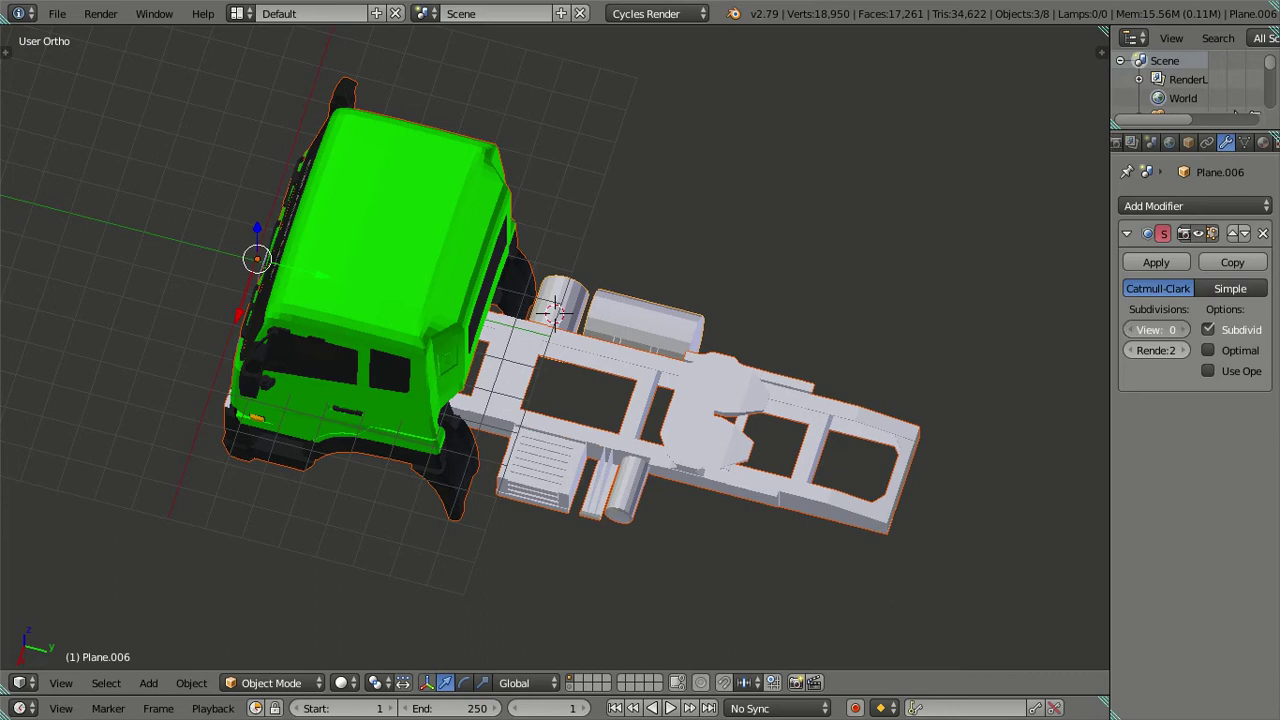
click(1182, 330)
click(1130, 332)
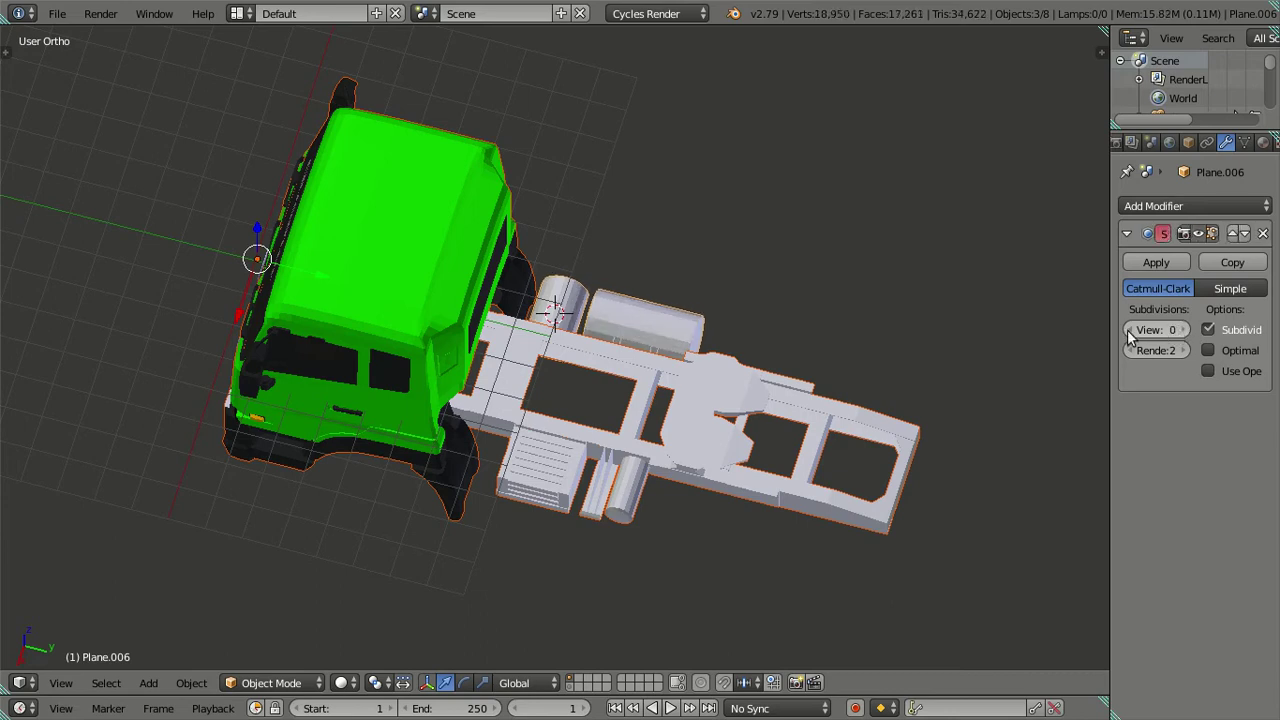
scroll(425, 335, up, 3)
key(t)
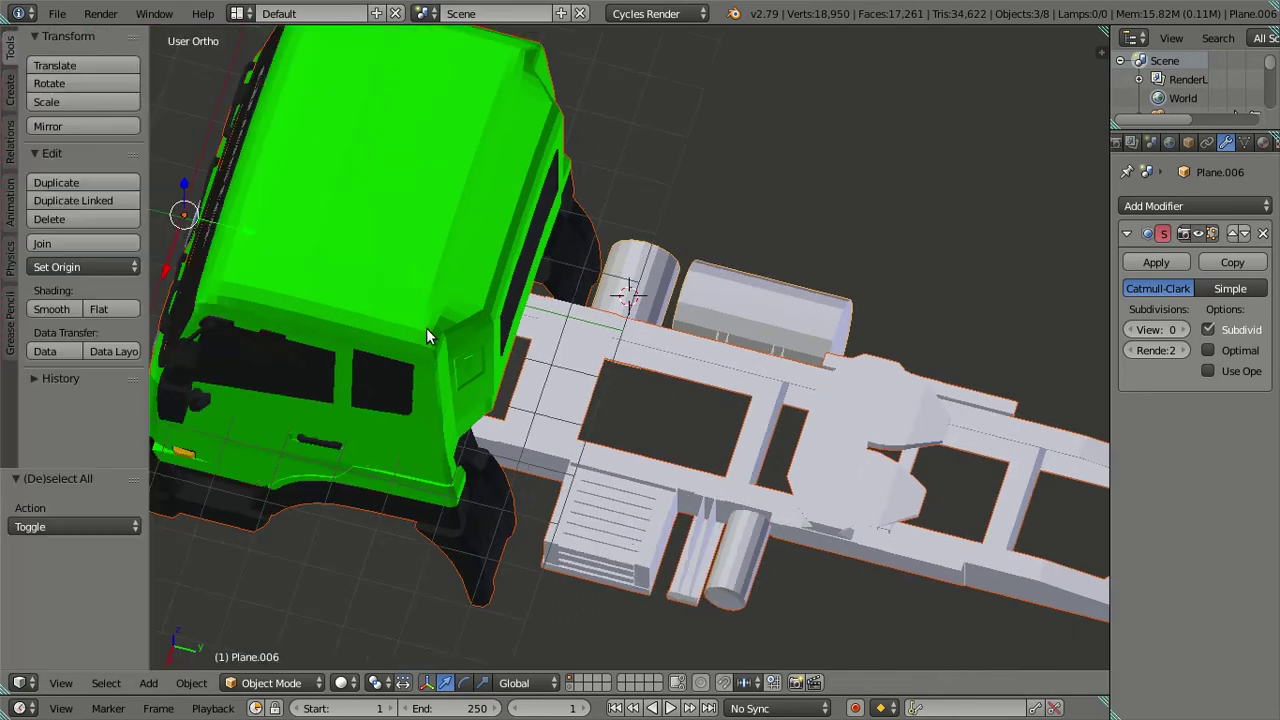
click(63, 310)
- Deselect, hide the Tool Shelf and show the chassis wireframe in right view over the photo
mouse_move(187, 344)
middle_down()
mouse_move(390, 250)
mouse_move(233, 307)
middle_up()
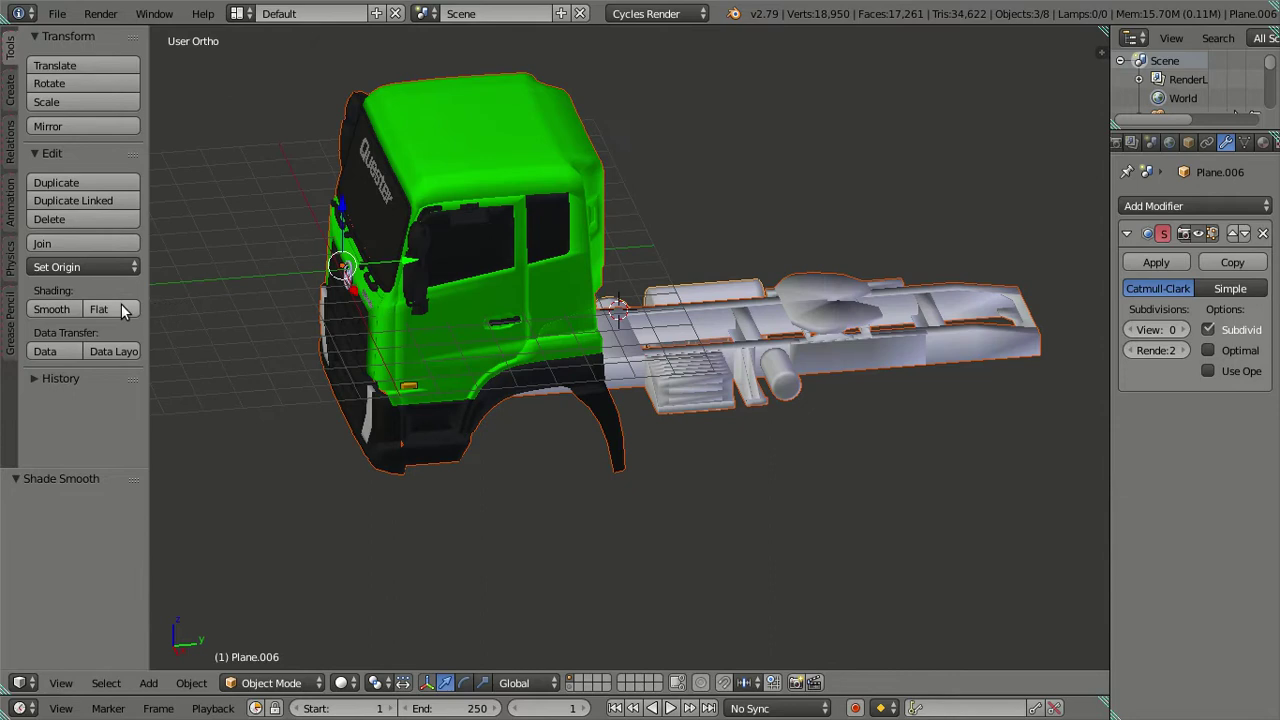
key(a)
key(t)
mouse_move(496, 326)
middle_down()
mouse_move(471, 351)
mouse_move(488, 286)
mouse_move(450, 291)
middle_up()
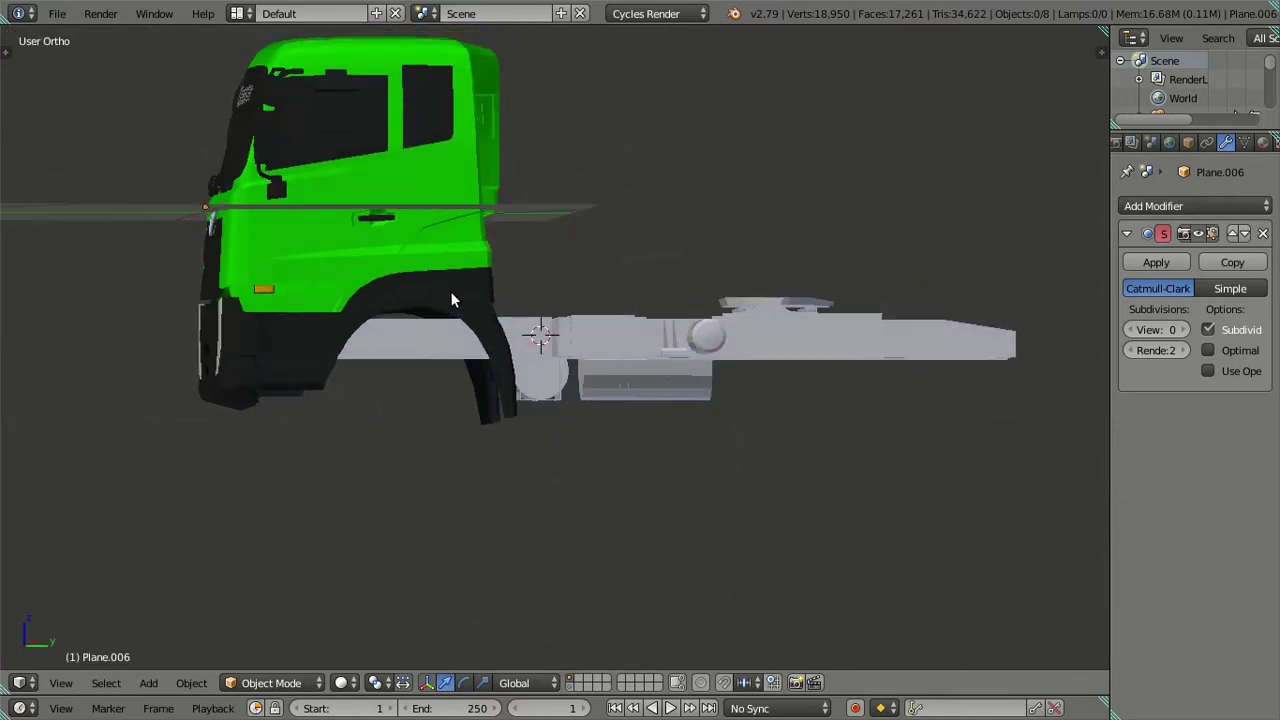
key(KP_3)
key(z)
scroll(718, 428, up, 2)
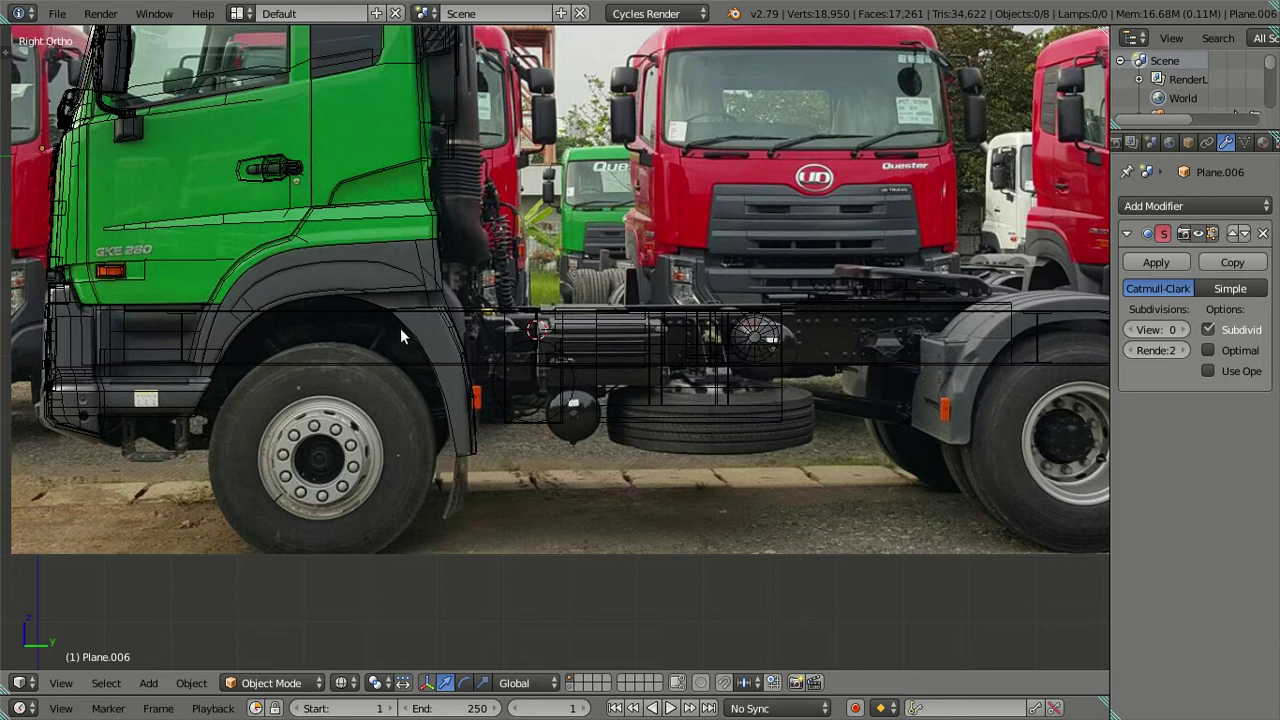
- Exit fullscreen and pan to line the model up with the photo's rear wheel
click(155, 13)
click(184, 46)
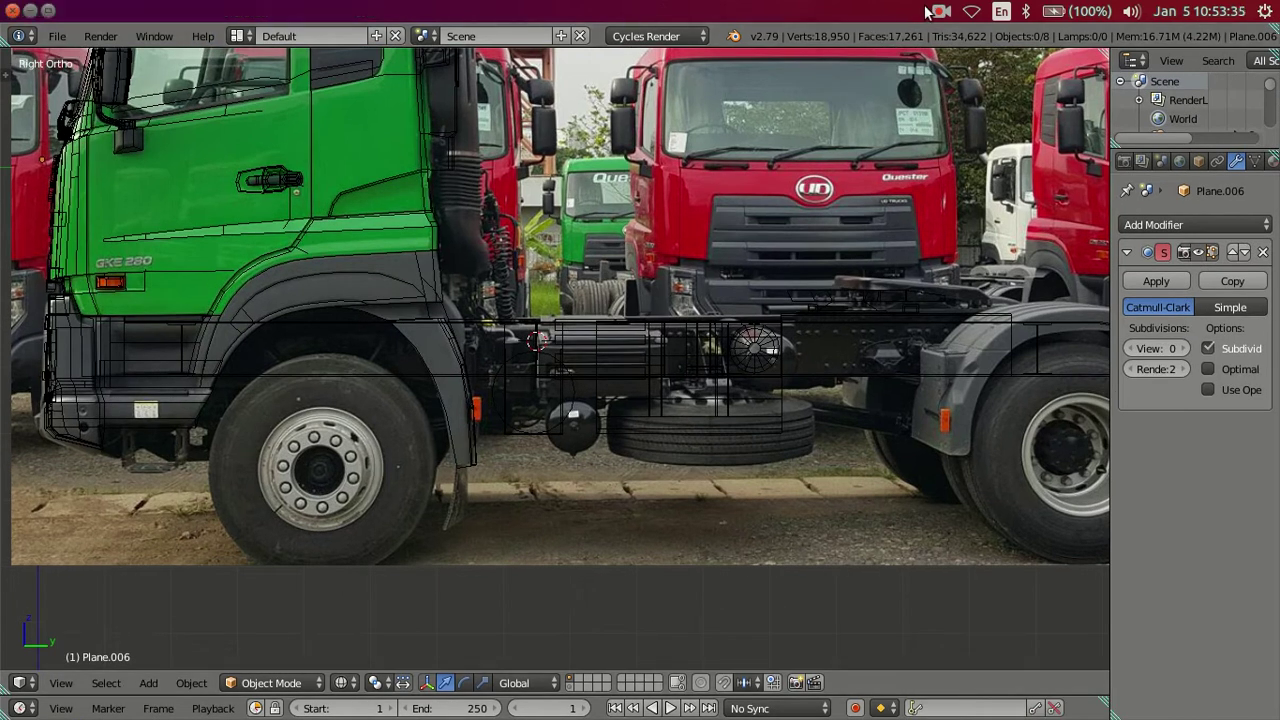
click(940, 12)
click(955, 57)
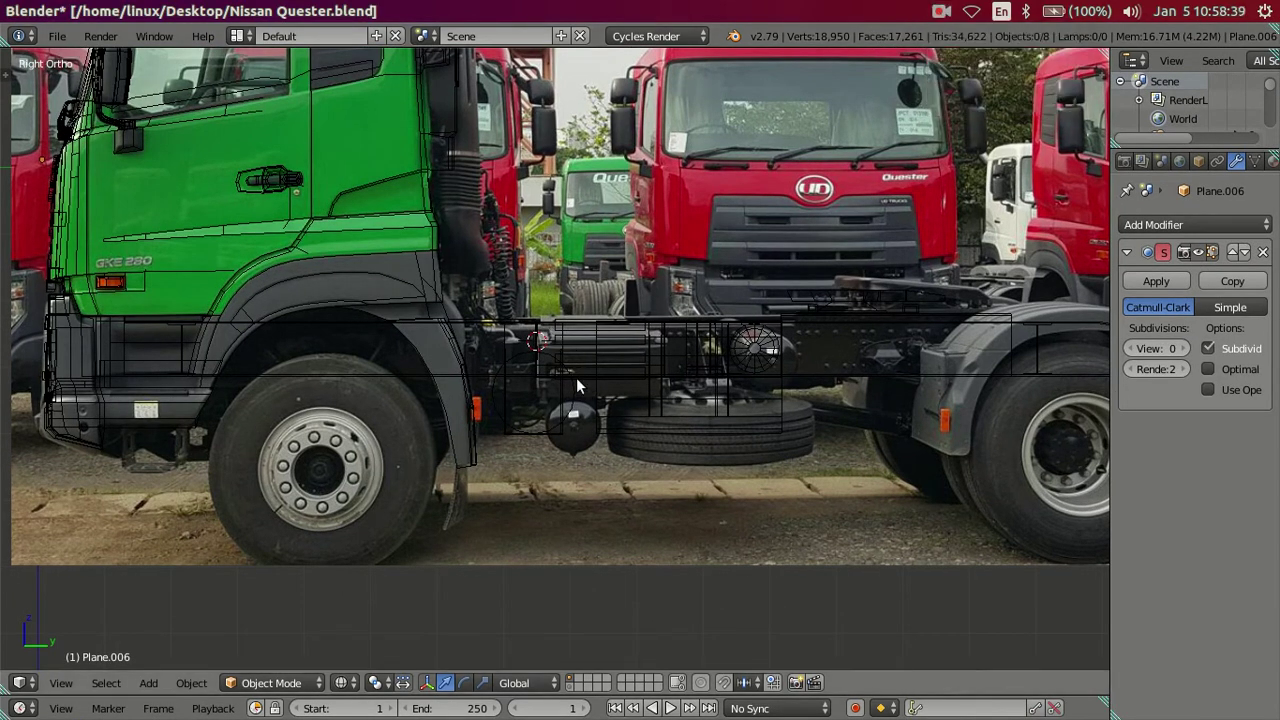
shift+middle_drag(853, 389, 358, 391)
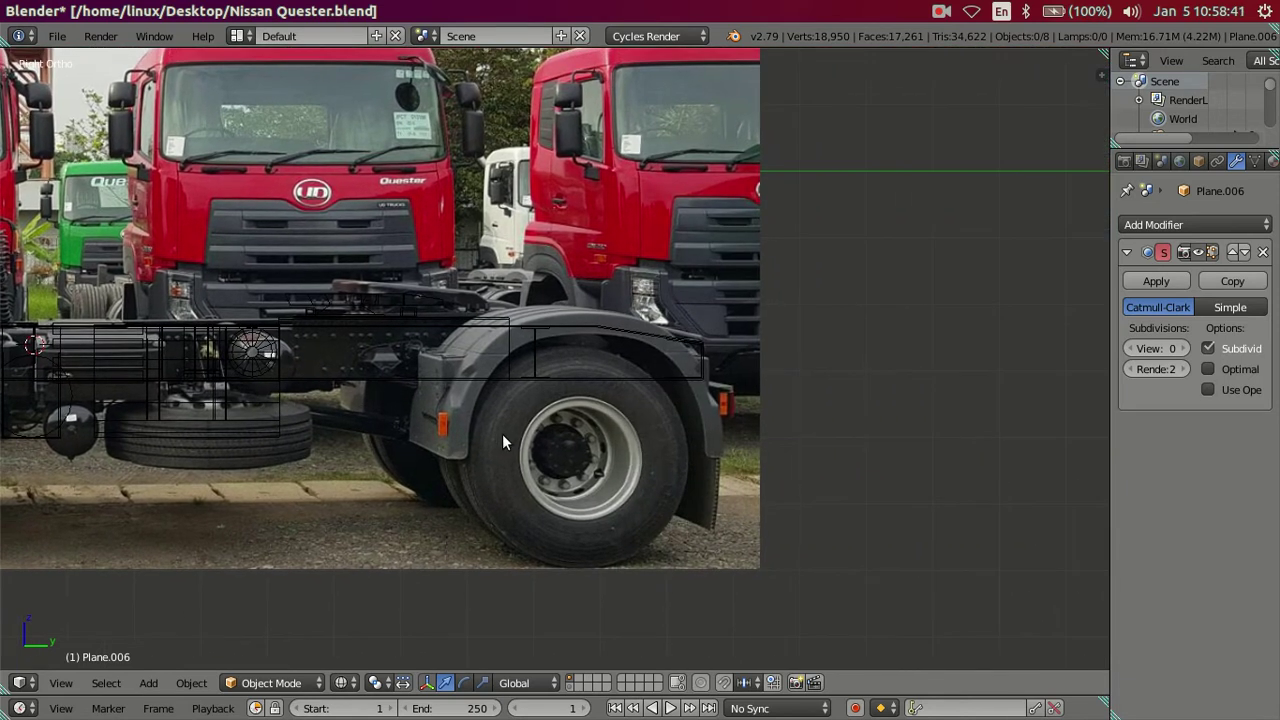
scroll(502, 434, up, 2)
shift+middle_drag(502, 434, 516, 374)
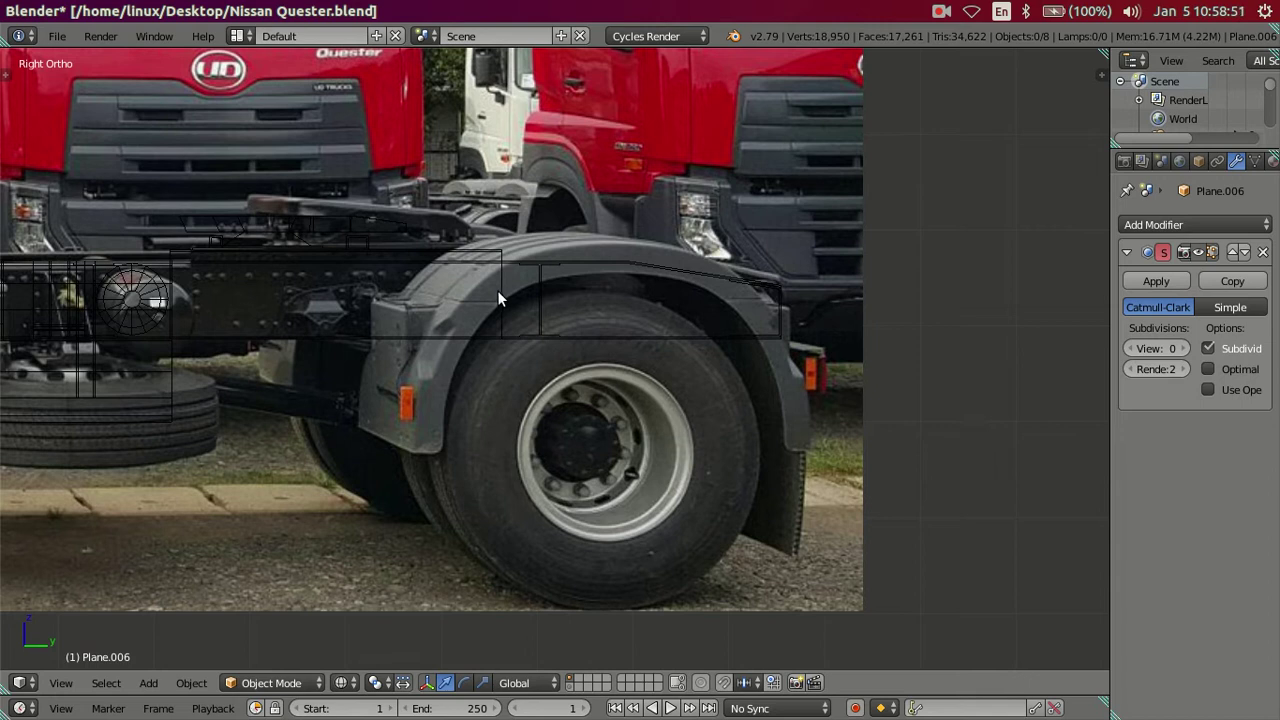
- Orbit to an angled view and select the chassis for mesh editing
scroll(453, 296, down, 2)
scroll(453, 296, up, 1)
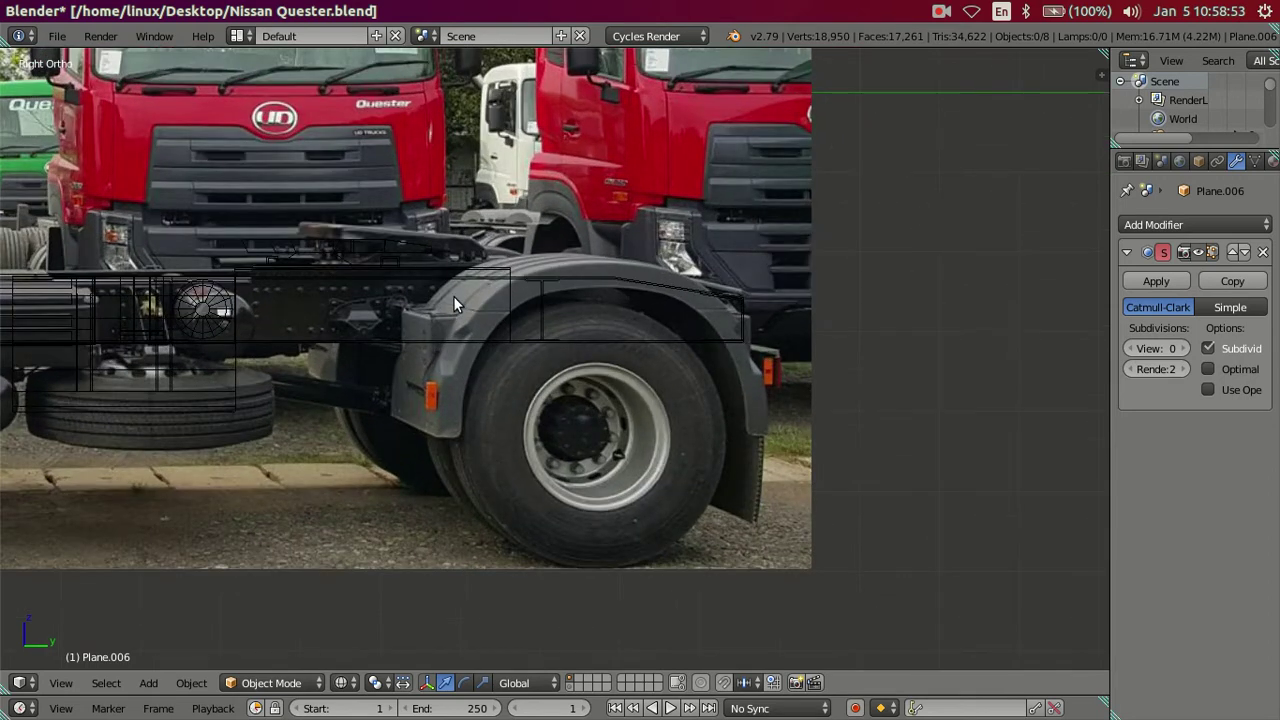
key(z)
key(z)
middle_drag(557, 351, 525, 420)
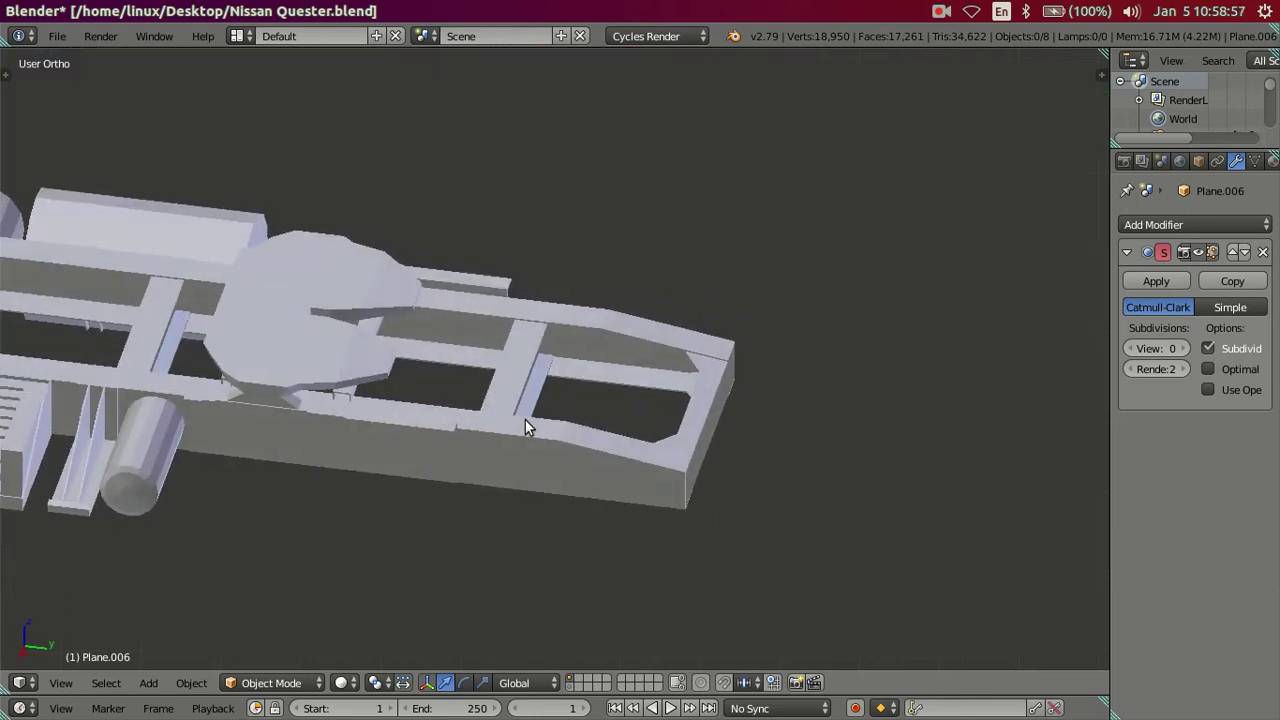
right_click(552, 491)
key(Tab)
- Snap the 3D cursor to the side rail's vertical edge near its rear, back in Object Mode
scroll(574, 383, up, 1)
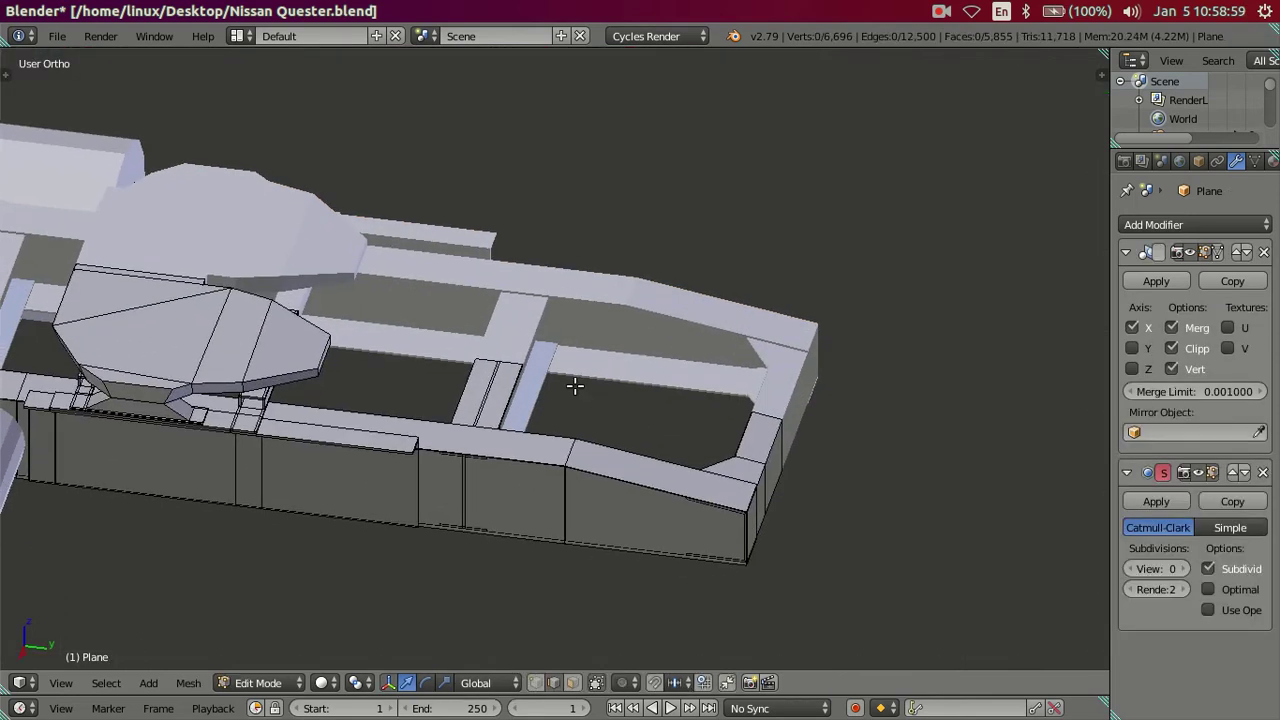
scroll(580, 423, up, 2)
scroll(587, 450, up, 2)
right_click(621, 465)
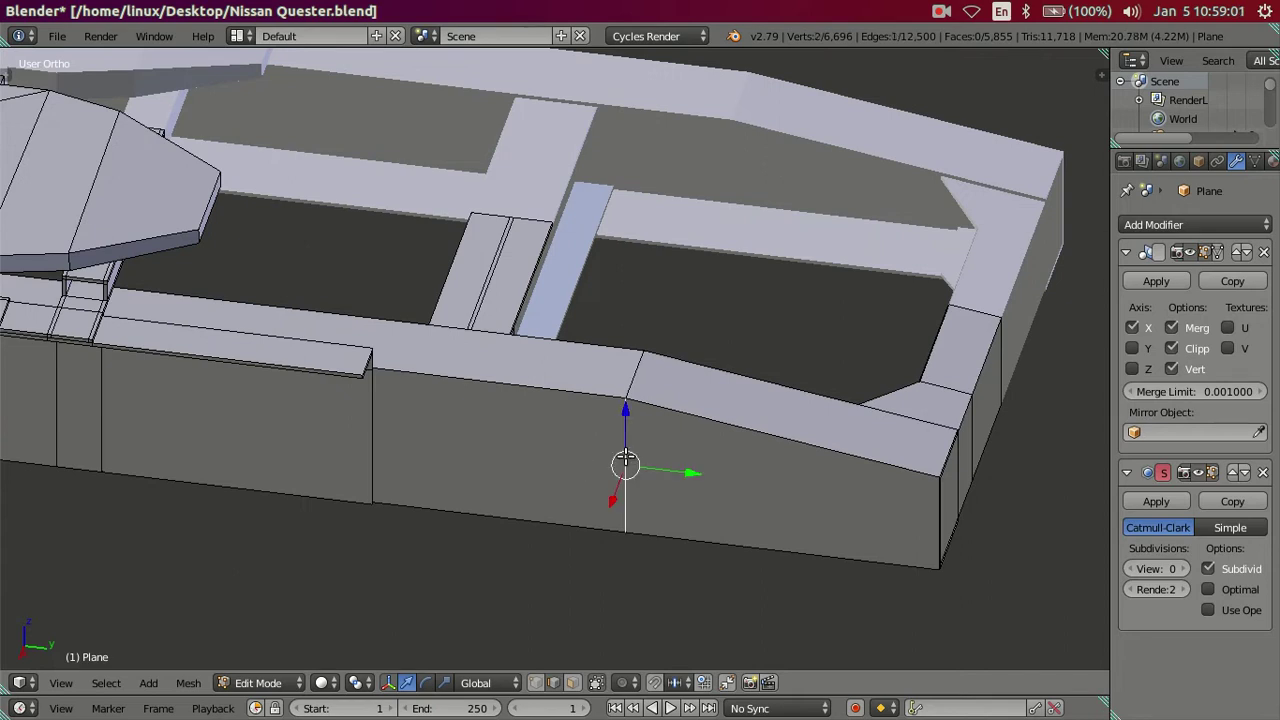
key(shift+s)
click(720, 560)
scroll(718, 530, down, 4)
key(Tab)
- View the chassis side-on and bring its rear closer, leaving its size unchanged
mouse_move(643, 426)
middle_down()
mouse_move(645, 353)
mouse_move(668, 355)
middle_up()
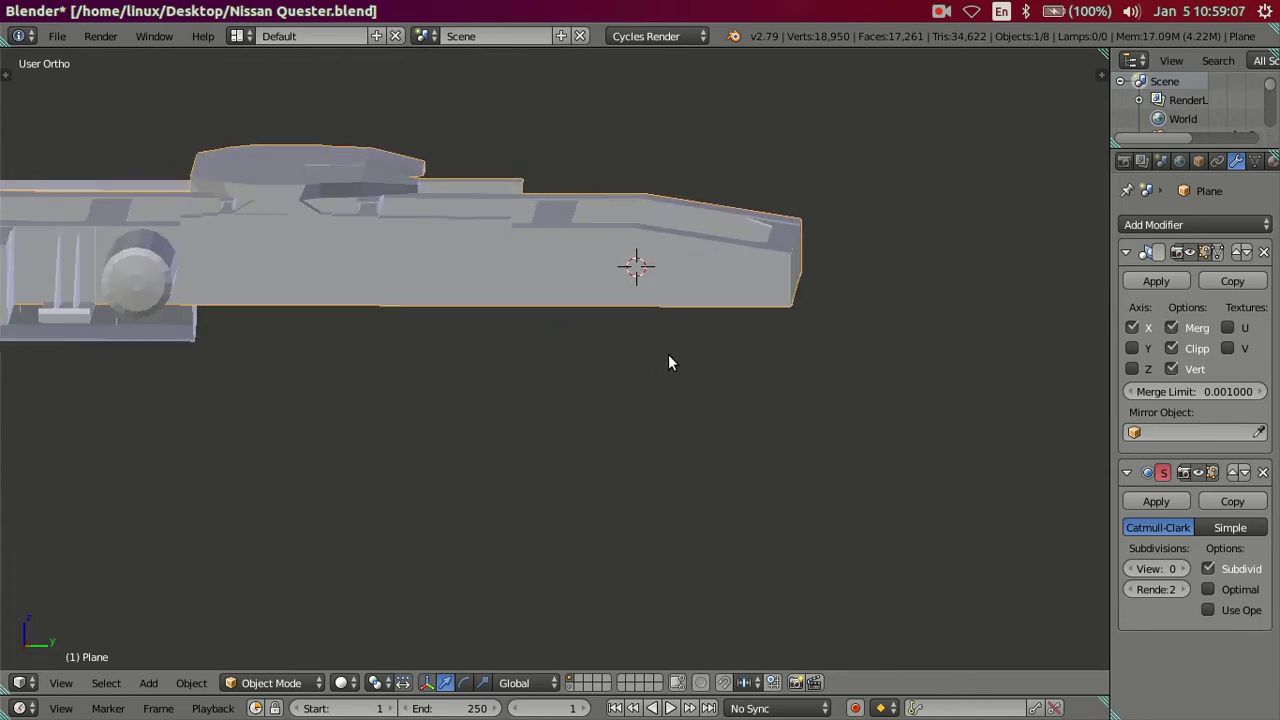
key(s)
key(Escape)
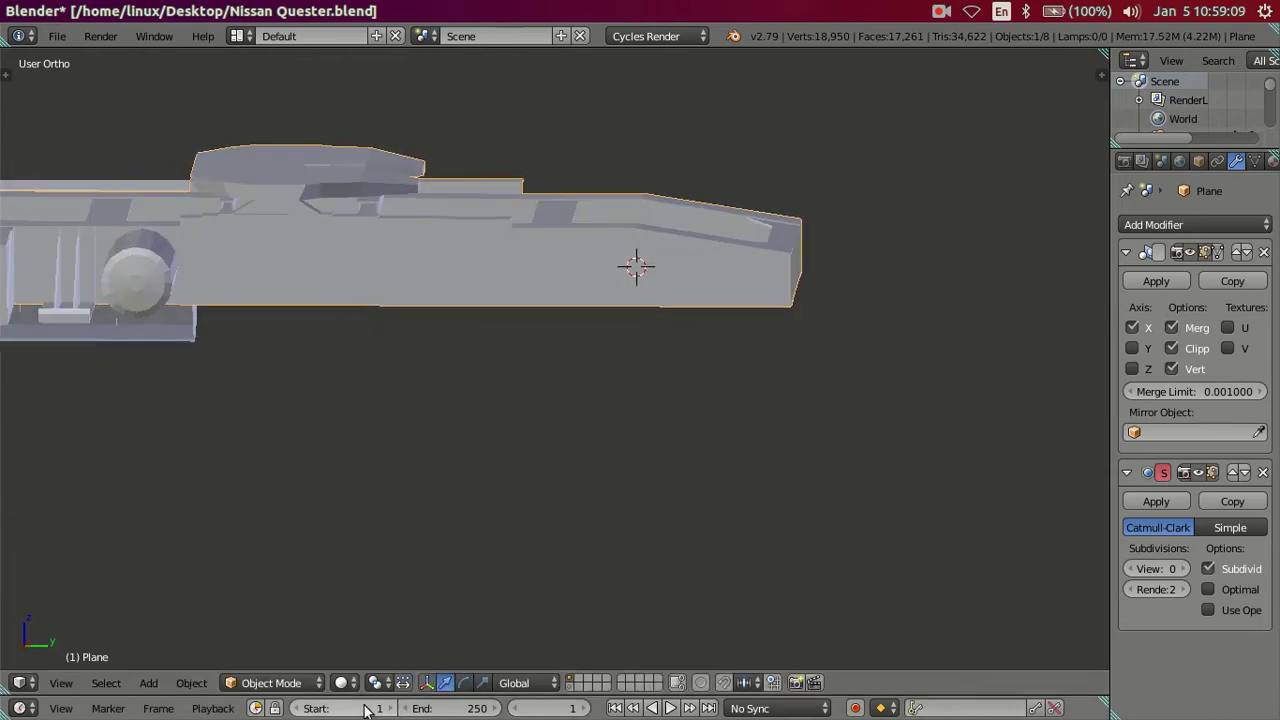
key(s)
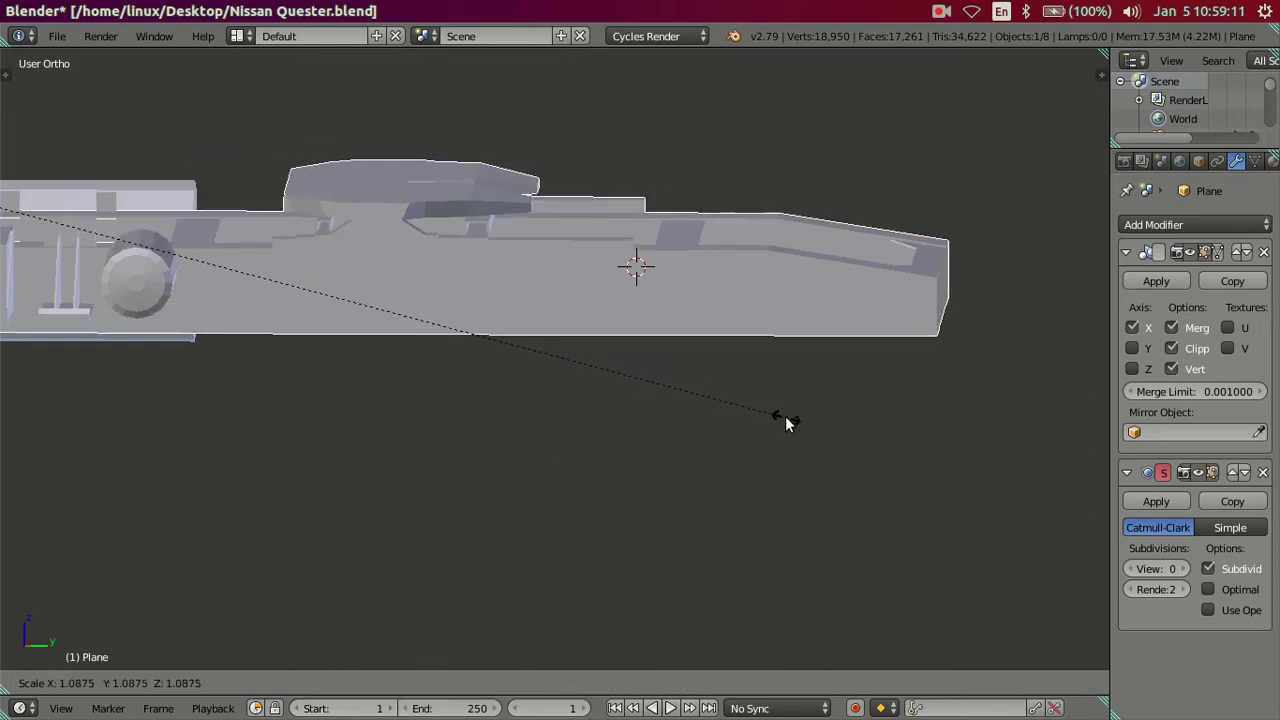
key(Escape)
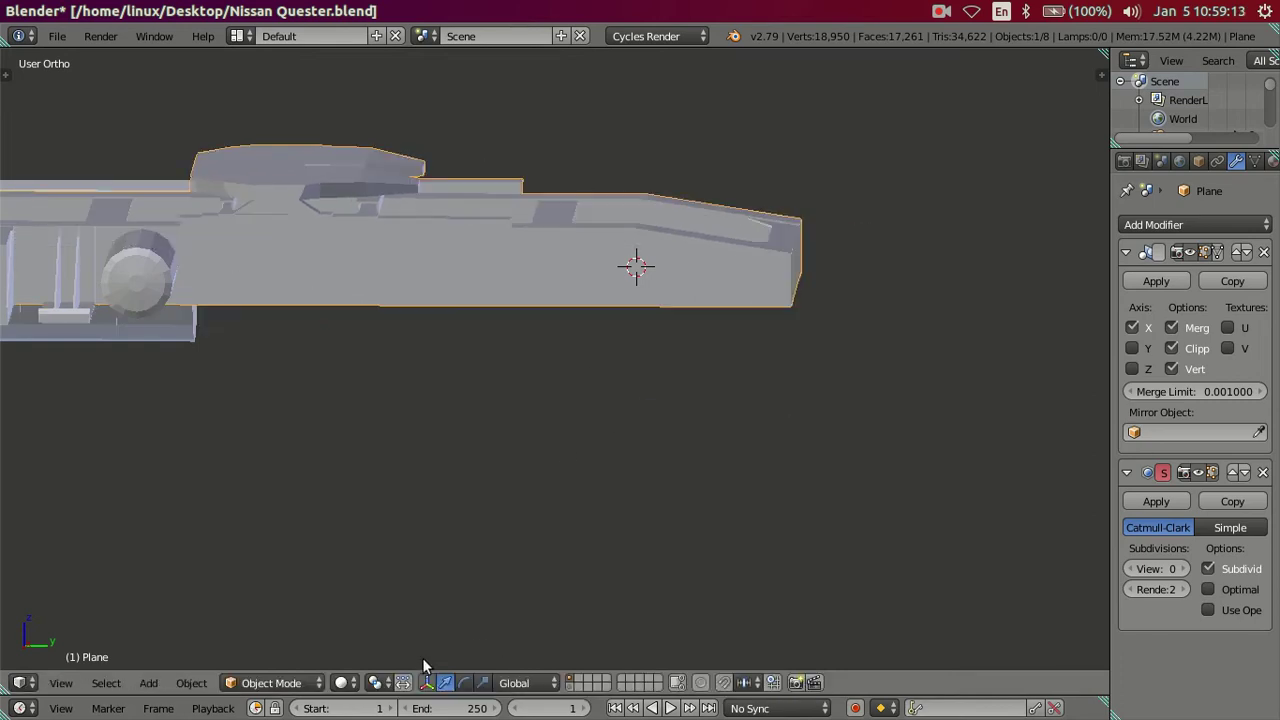
shift+middle_drag(600, 359, 587, 408)
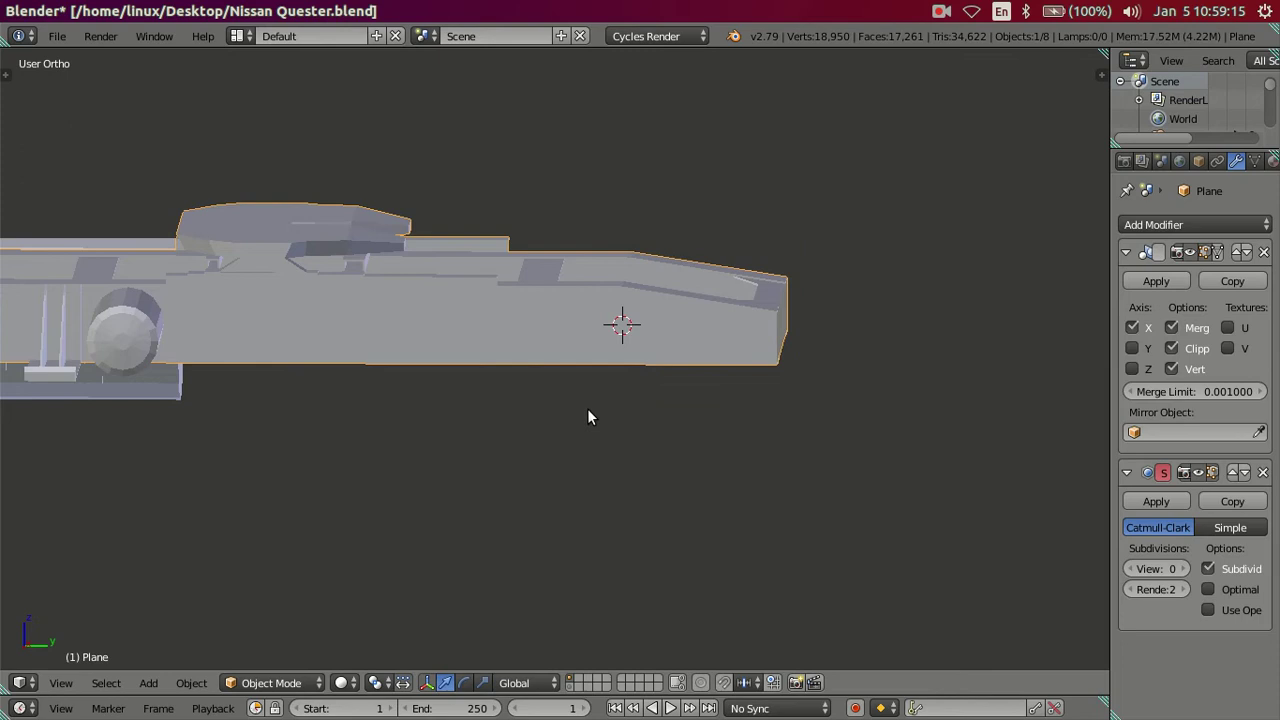
scroll(601, 364, up, 2)
- Add a circle to the chassis mesh at the 3D cursor and centre it in view
key(Tab)
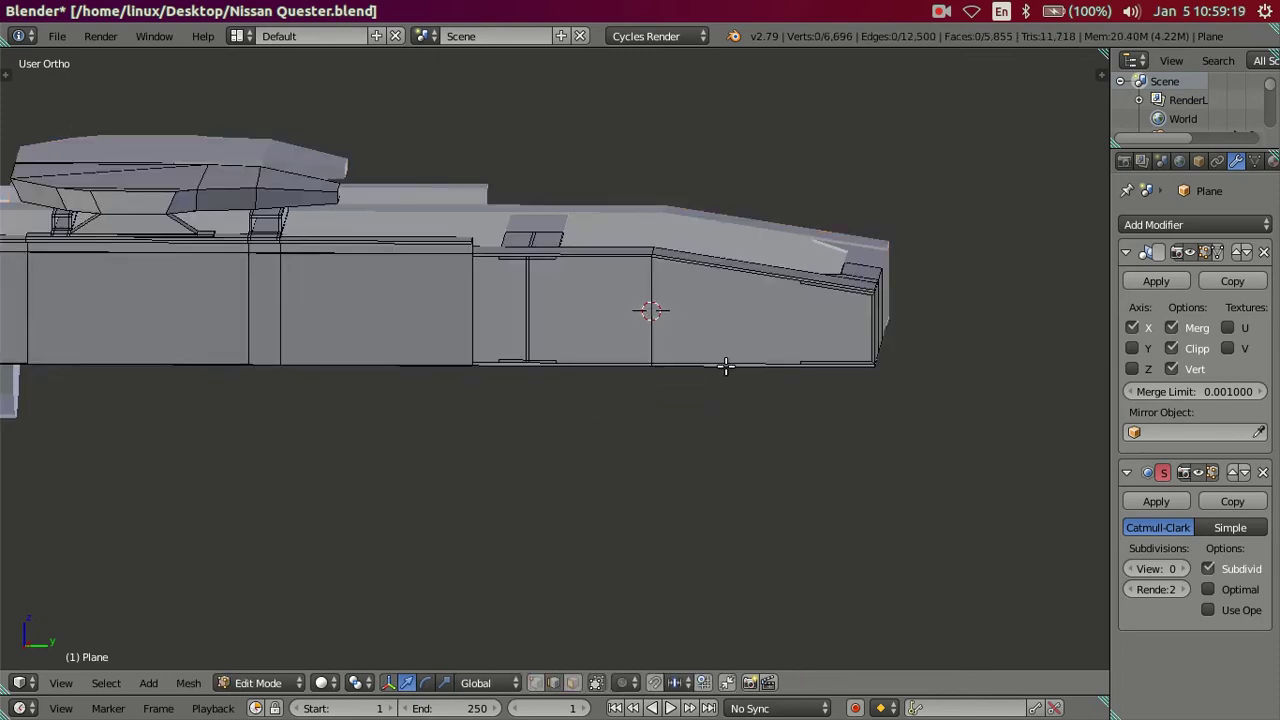
key(shift+s)
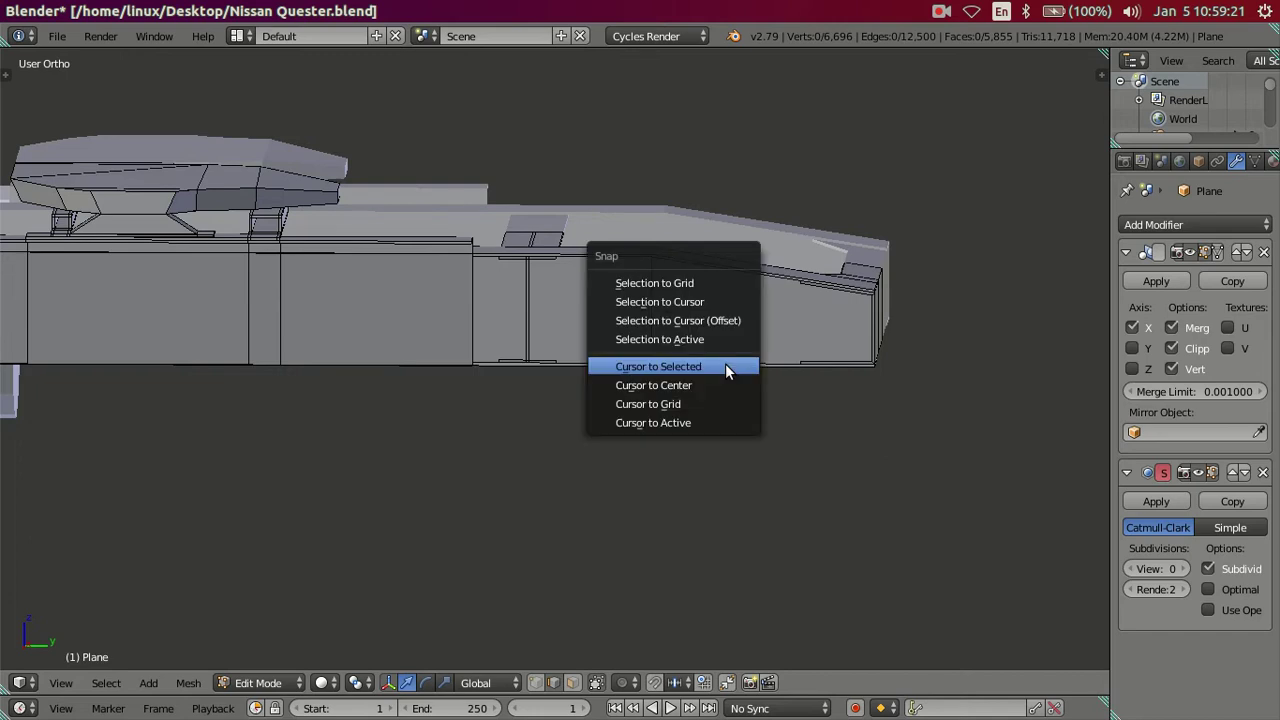
key(shift+a)
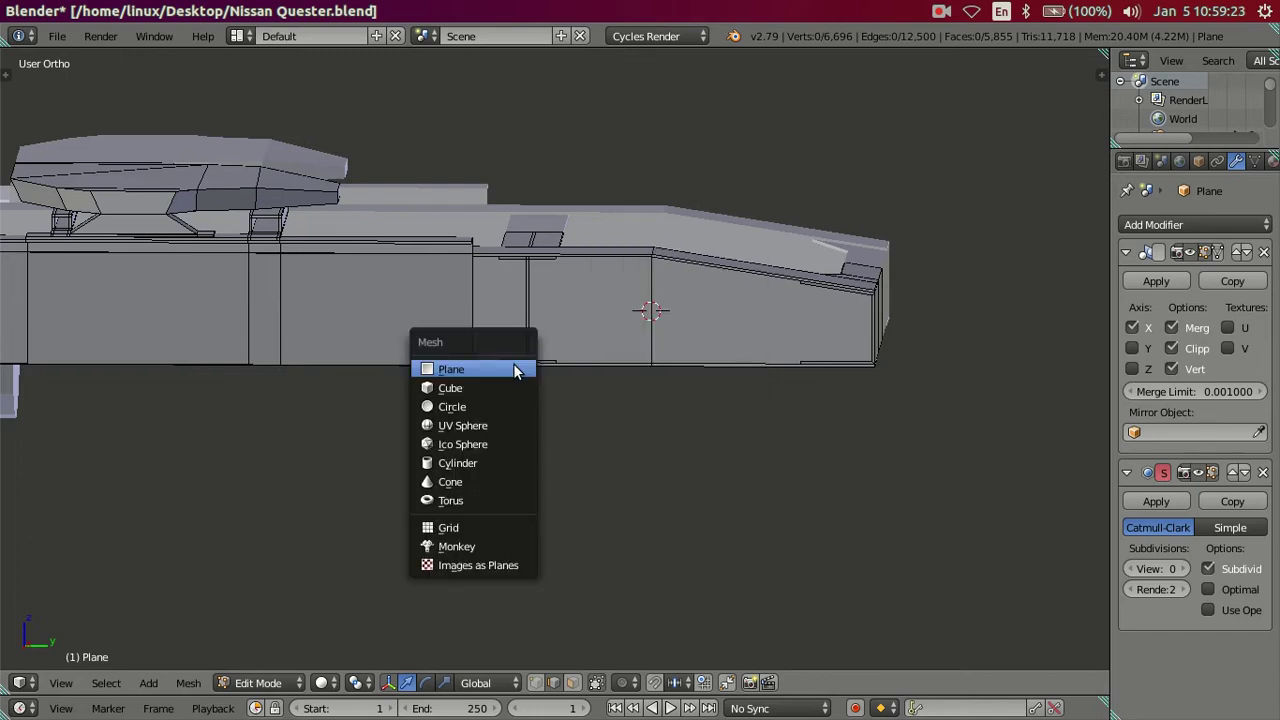
click(511, 410)
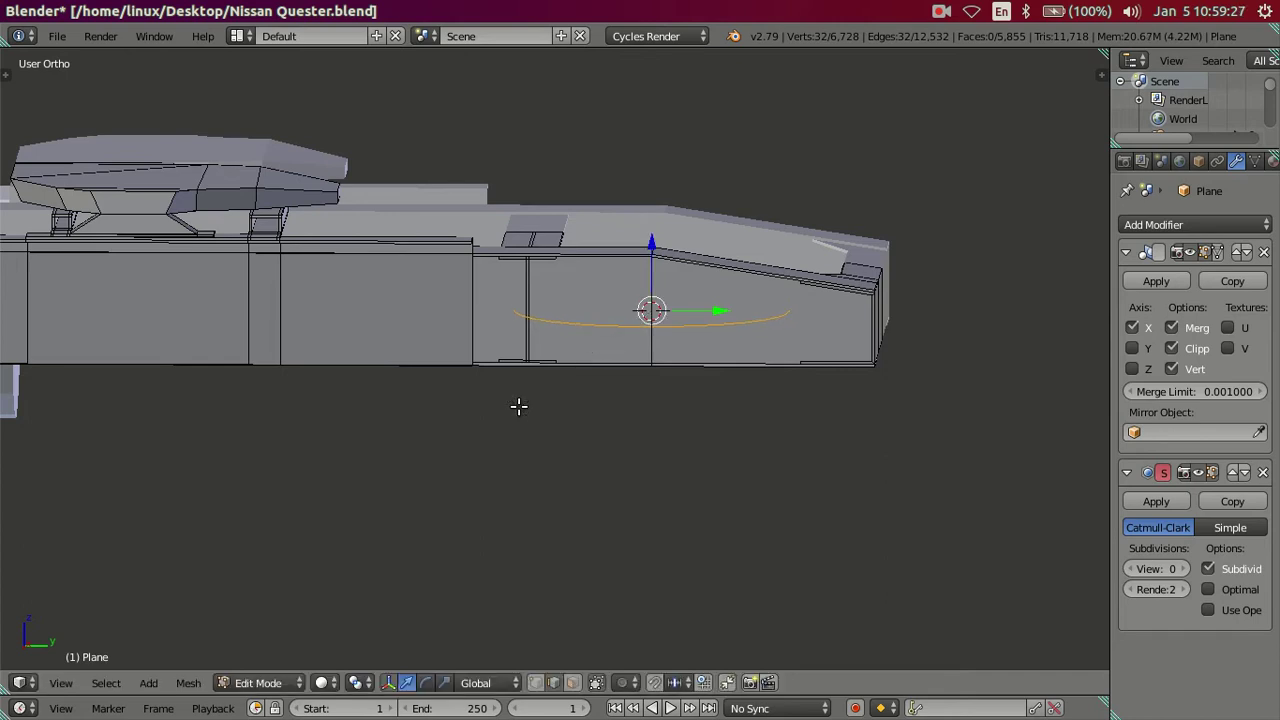
key(t)
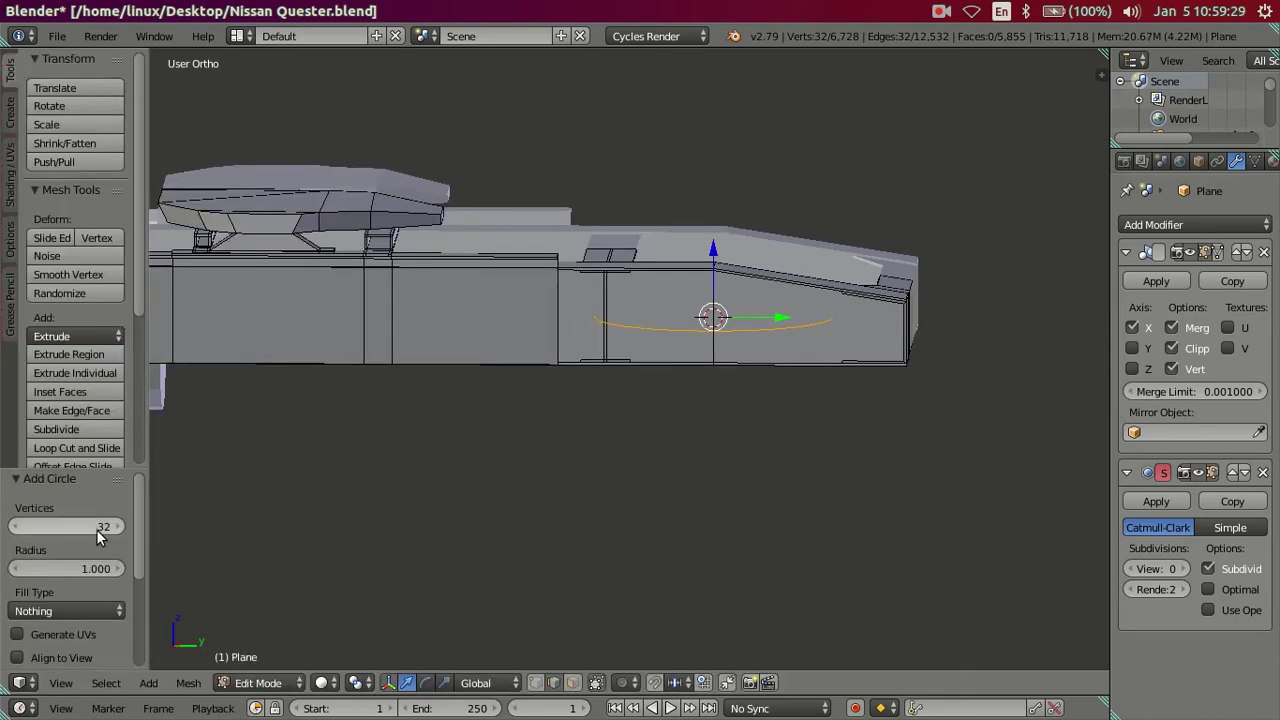
middle_drag(790, 356, 757, 440)
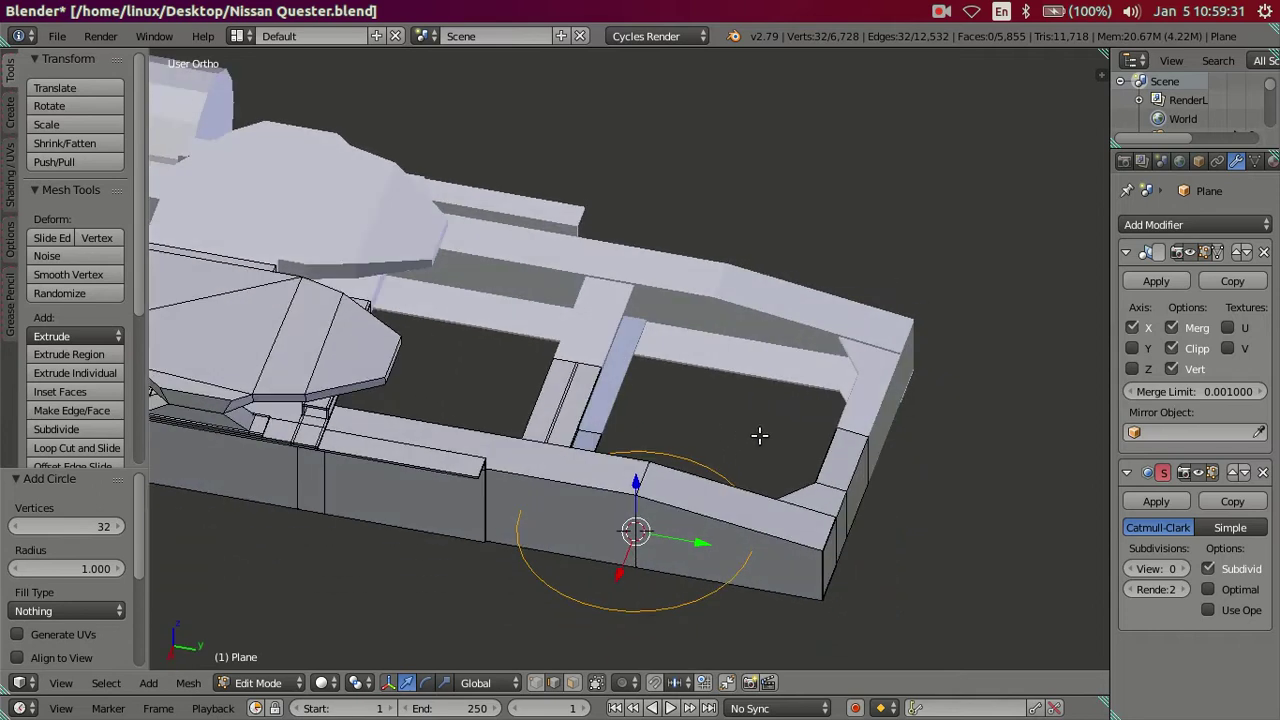
shift+middle_drag(627, 472, 654, 373)
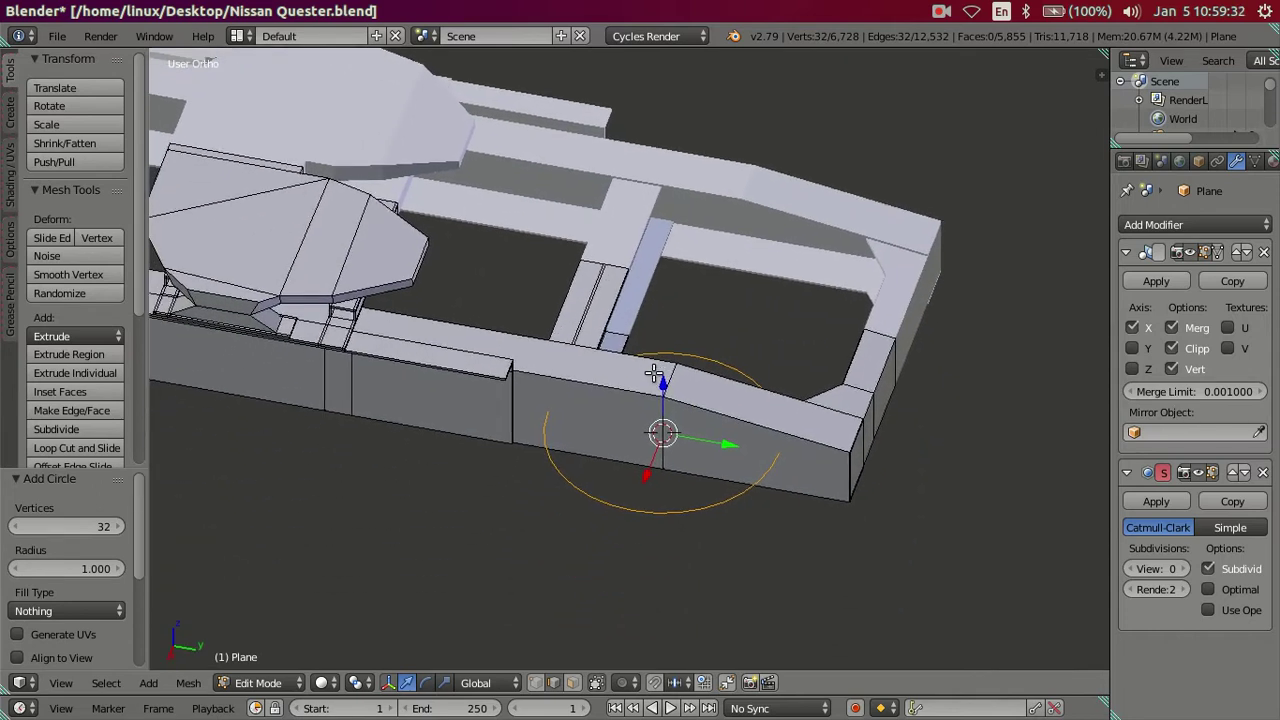
- Keep the circle at 32 vertices and begin rotating it 90° about Y
click(99, 522)
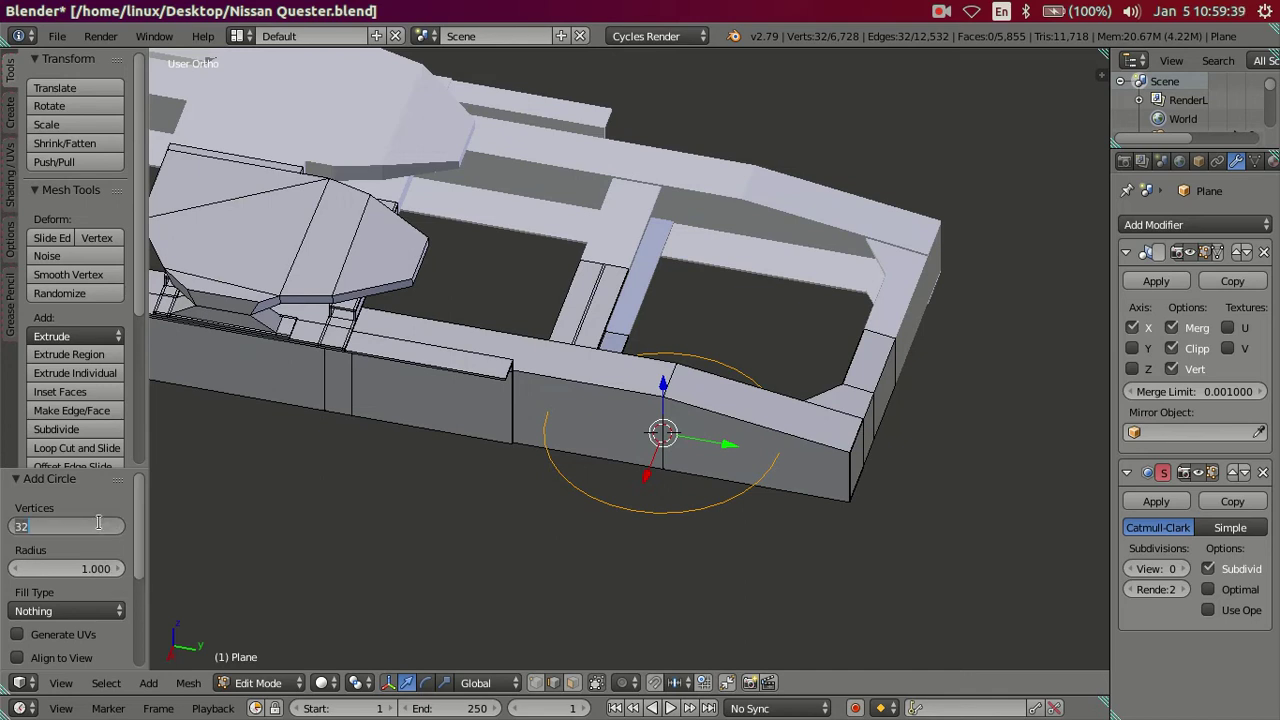
key(Return)
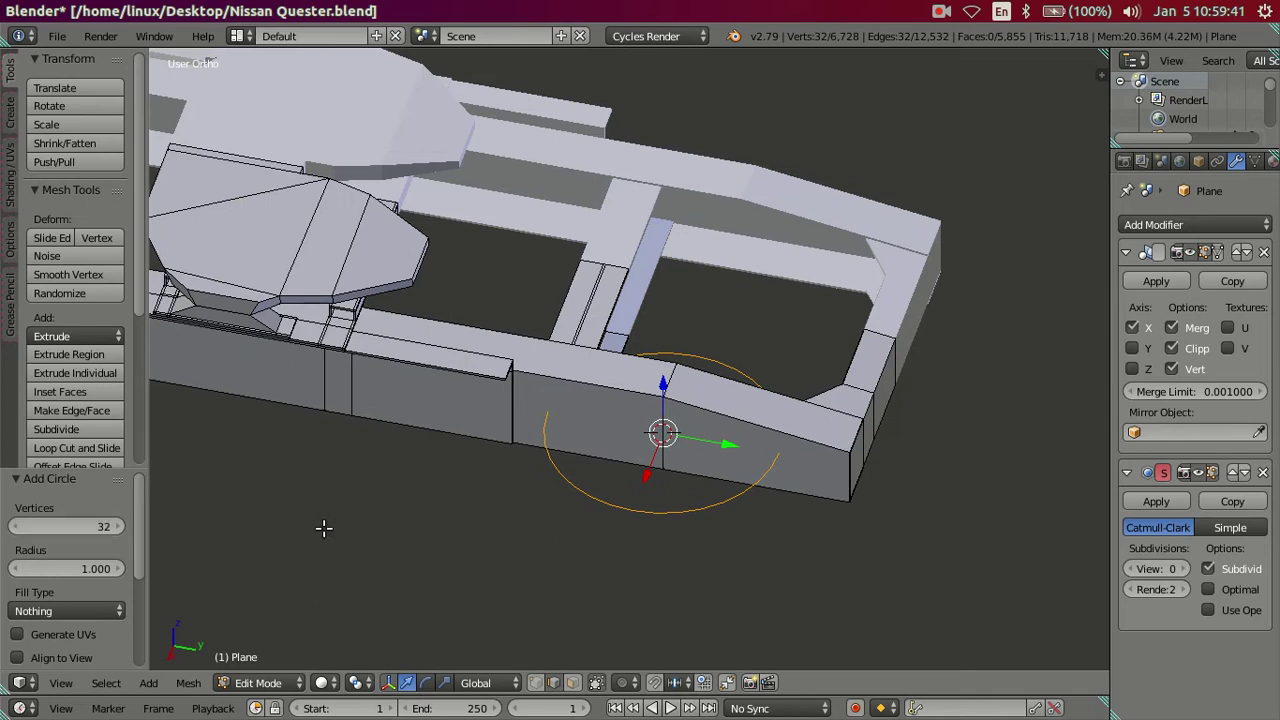
middle_drag(572, 534, 542, 489)
scroll(678, 490, up, 2)
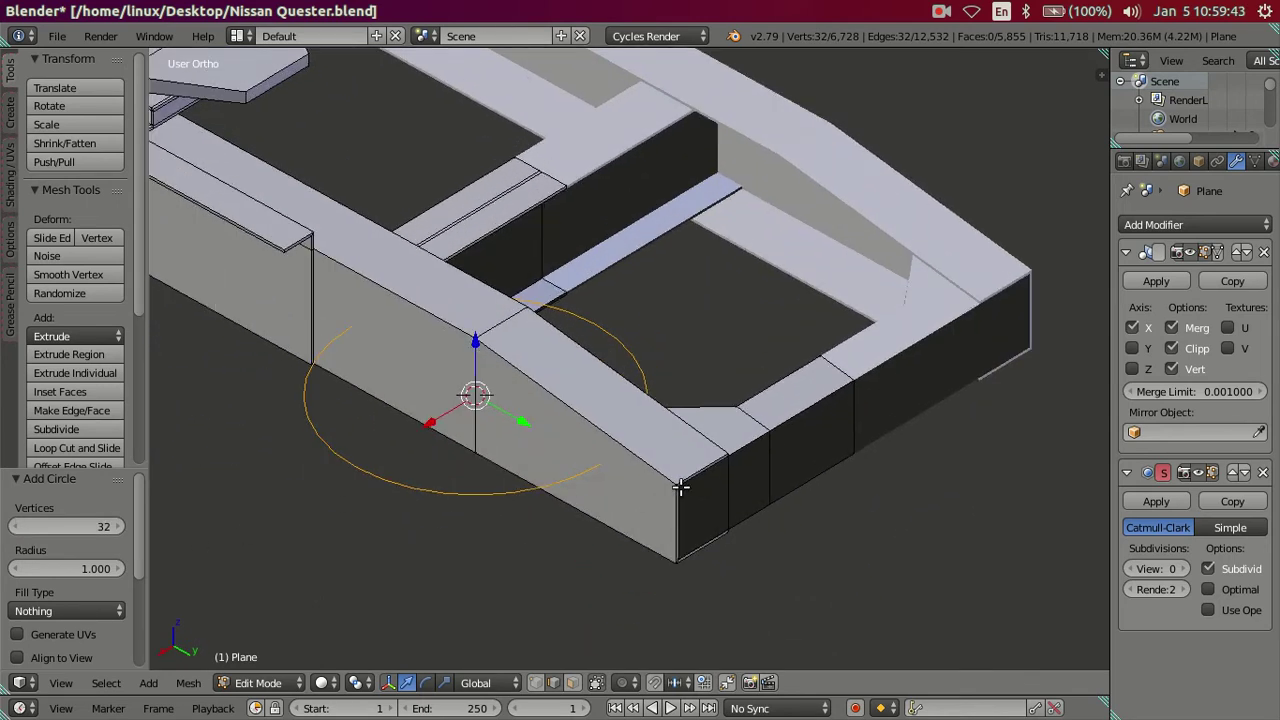
text(ry90)
- Confirm the 90° Y rotation and view the circle in Right Ortho wireframe over the photo
key(Return)
scroll(765, 490, down, 3)
middle_drag(640, 460, 670, 410)
scroll(677, 403, up, 2)
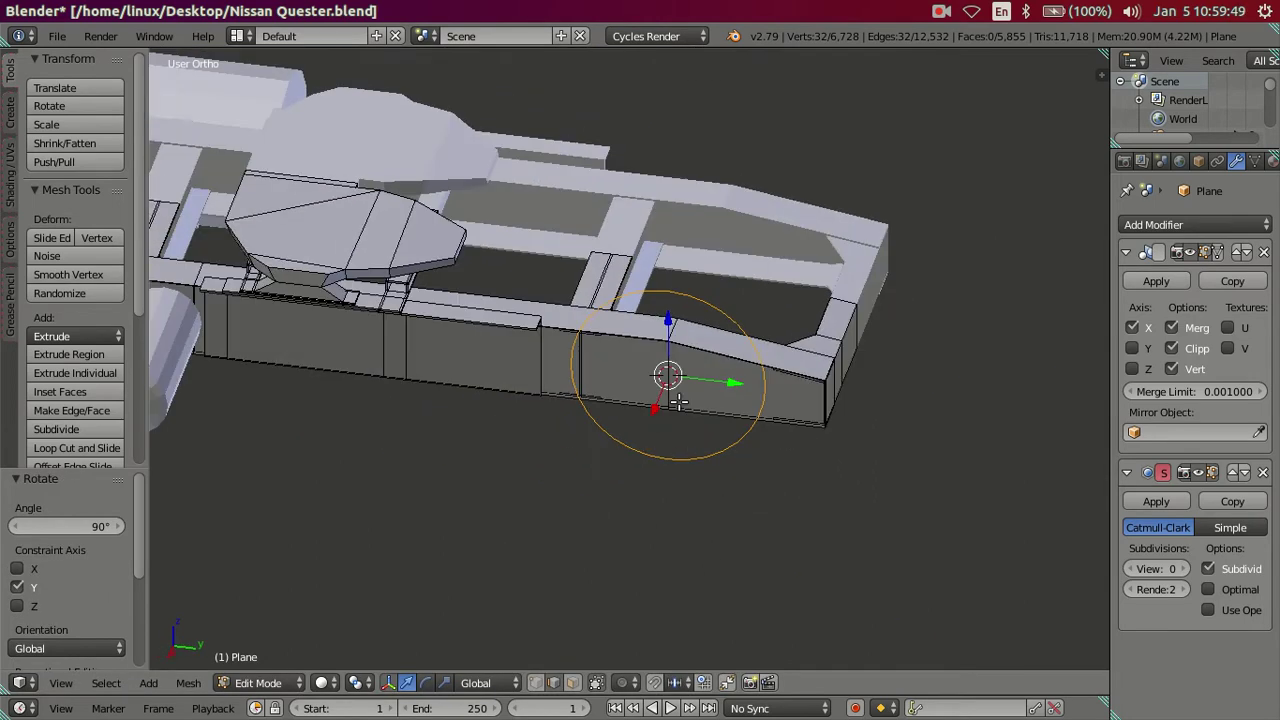
key(KP_3)
scroll(694, 394, up, 2)
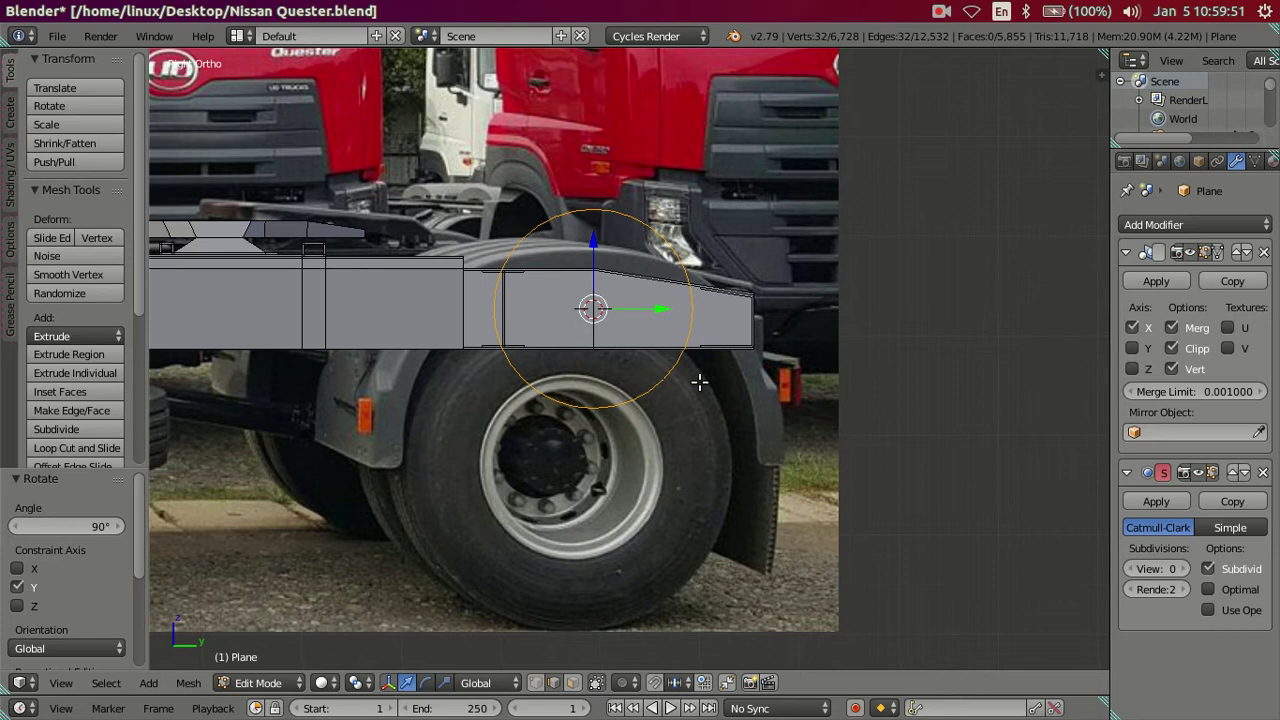
key(z)
- Enlarge the circle toward the size of the wheel arch
key(r)
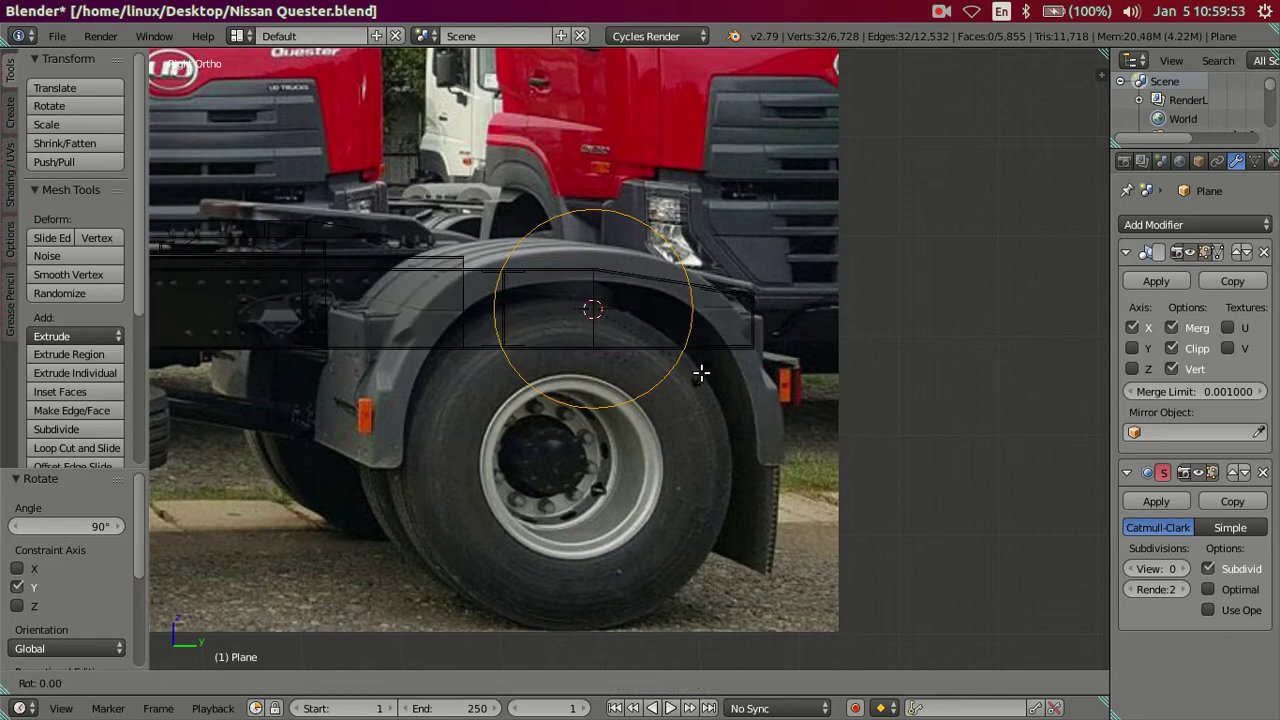
key(Escape)
key(t)
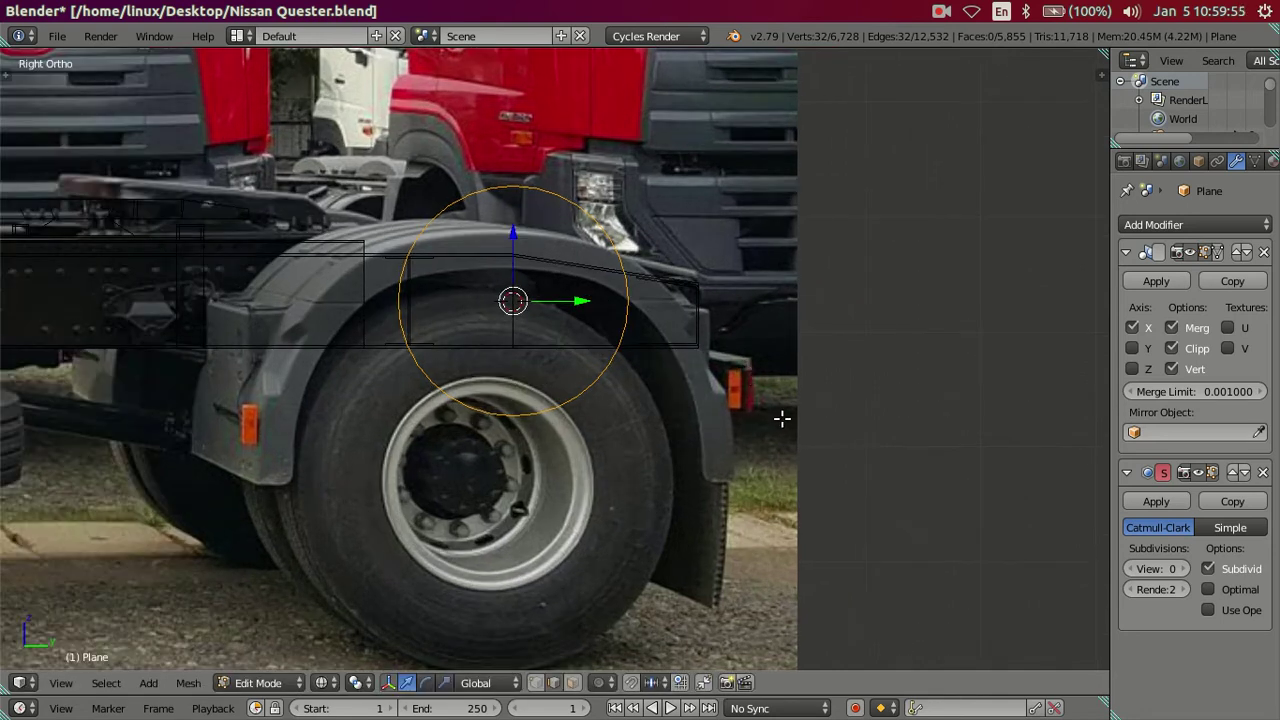
key(s)
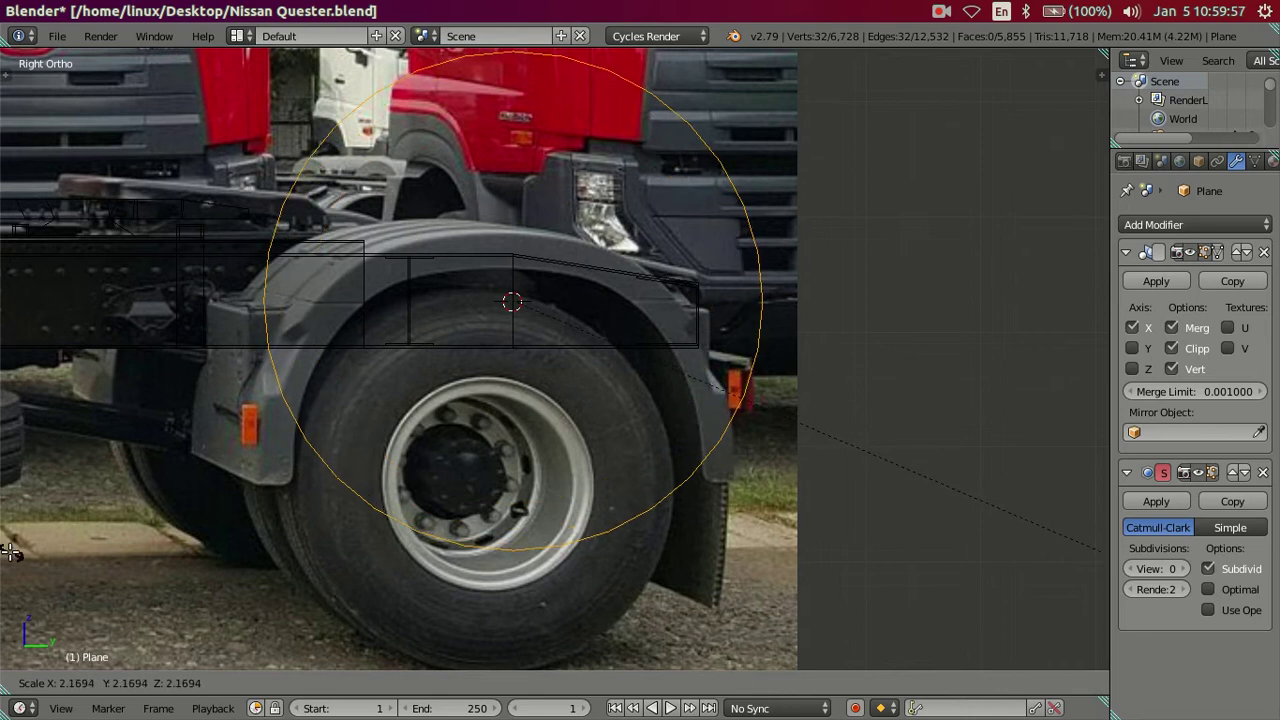
click(10, 552)
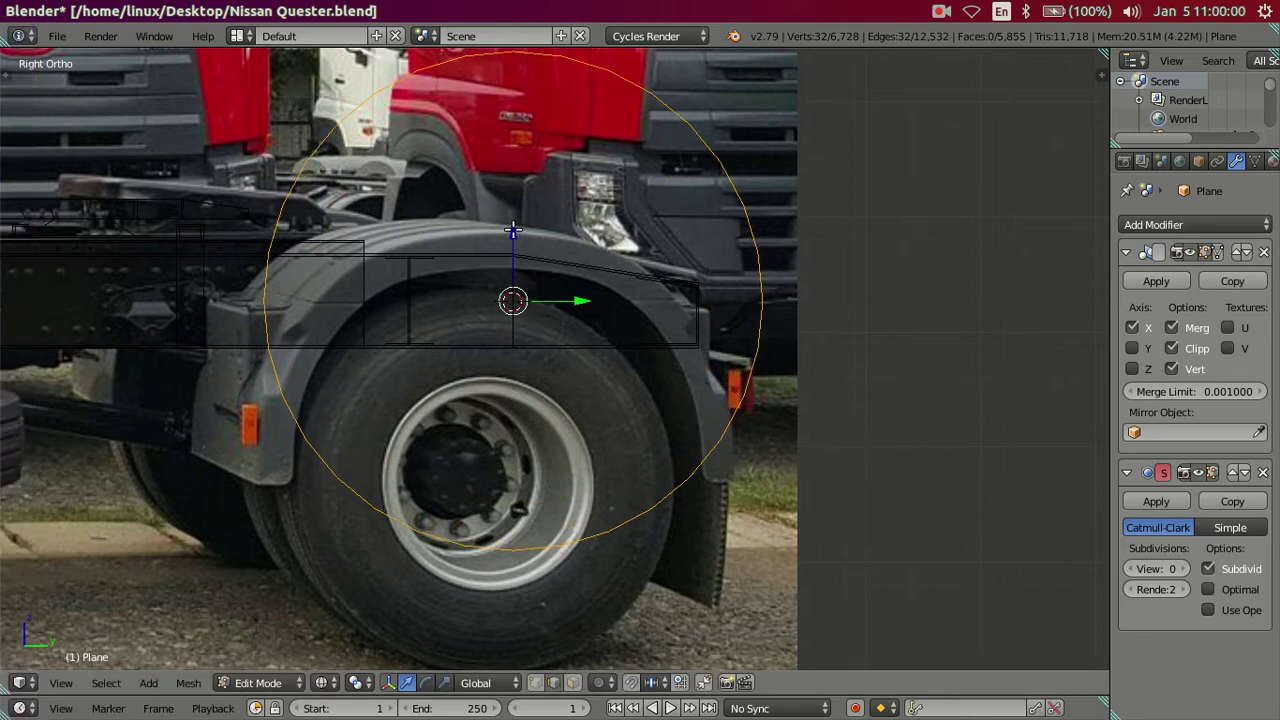
- Move the circle down and sideways to centre it on the wheel
key(g)
key(z)
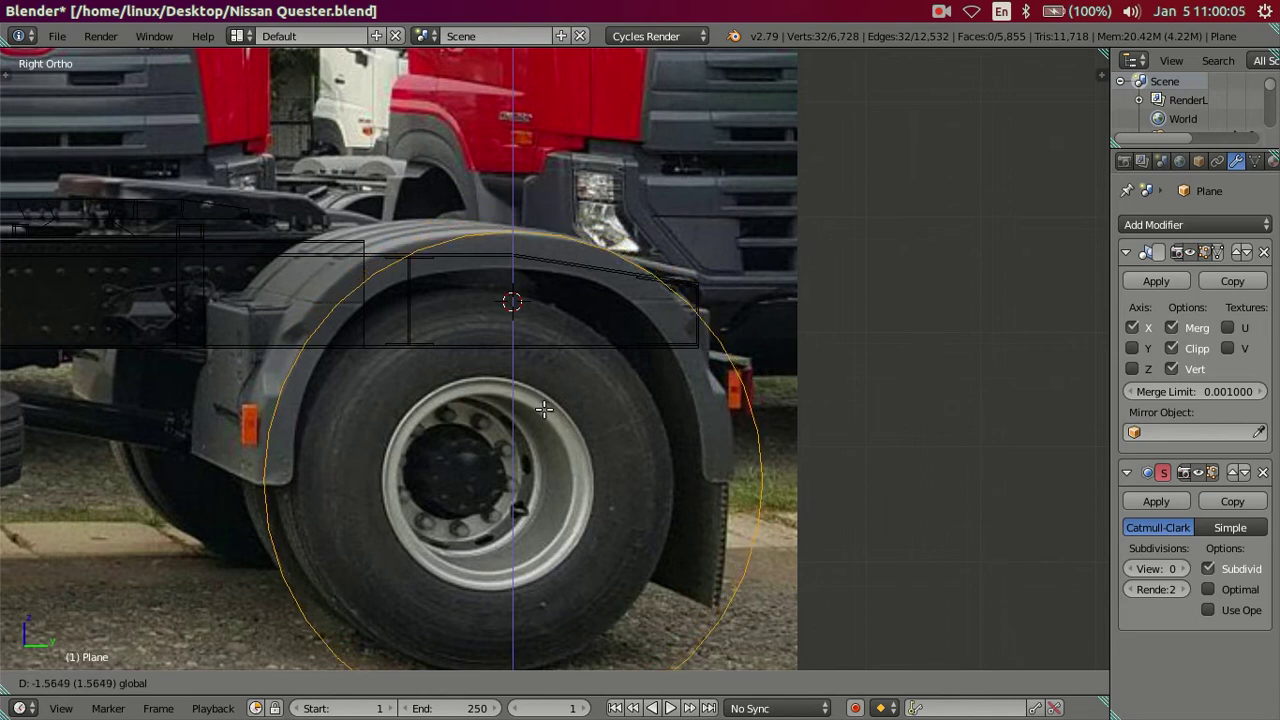
click(540, 400)
drag(578, 479, 567, 475)
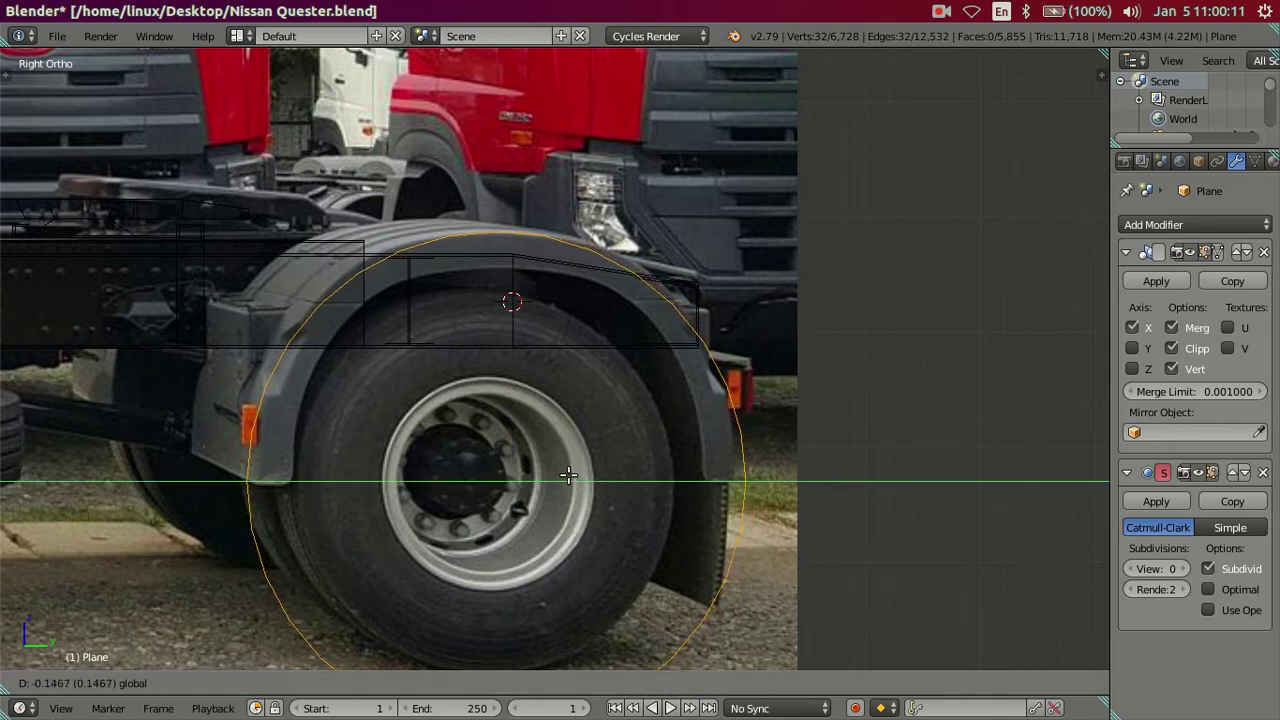
drag(567, 475, 570, 474)
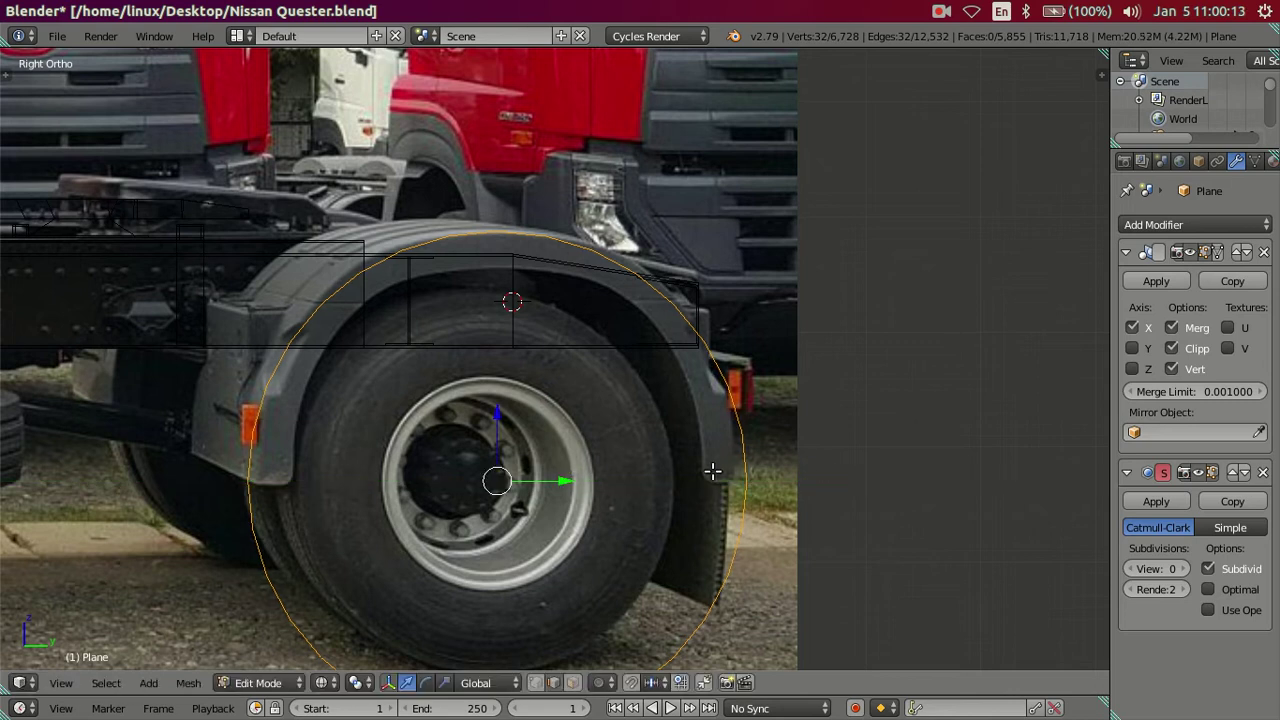
- Check the circle against the wheel photo in 3D and side views, toggling wireframe
scroll(794, 474, down, 2)
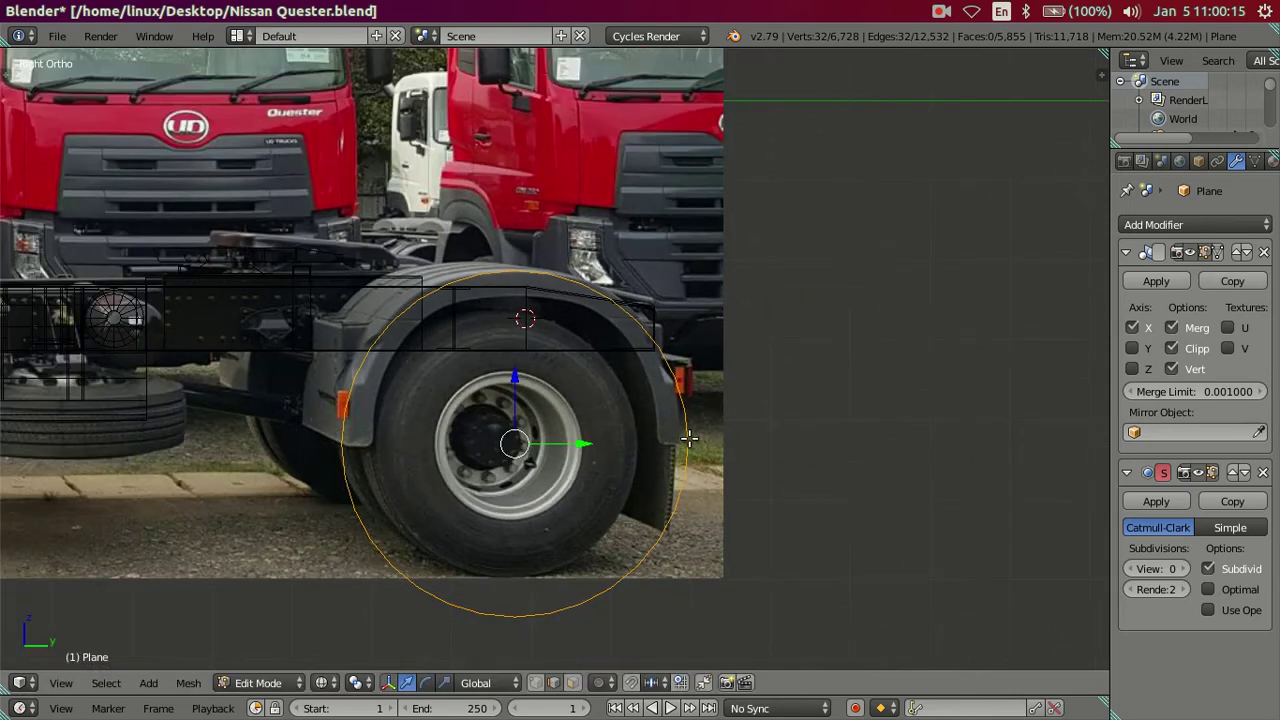
shift+middle_drag(683, 428, 683, 371)
scroll(582, 433, up, 1)
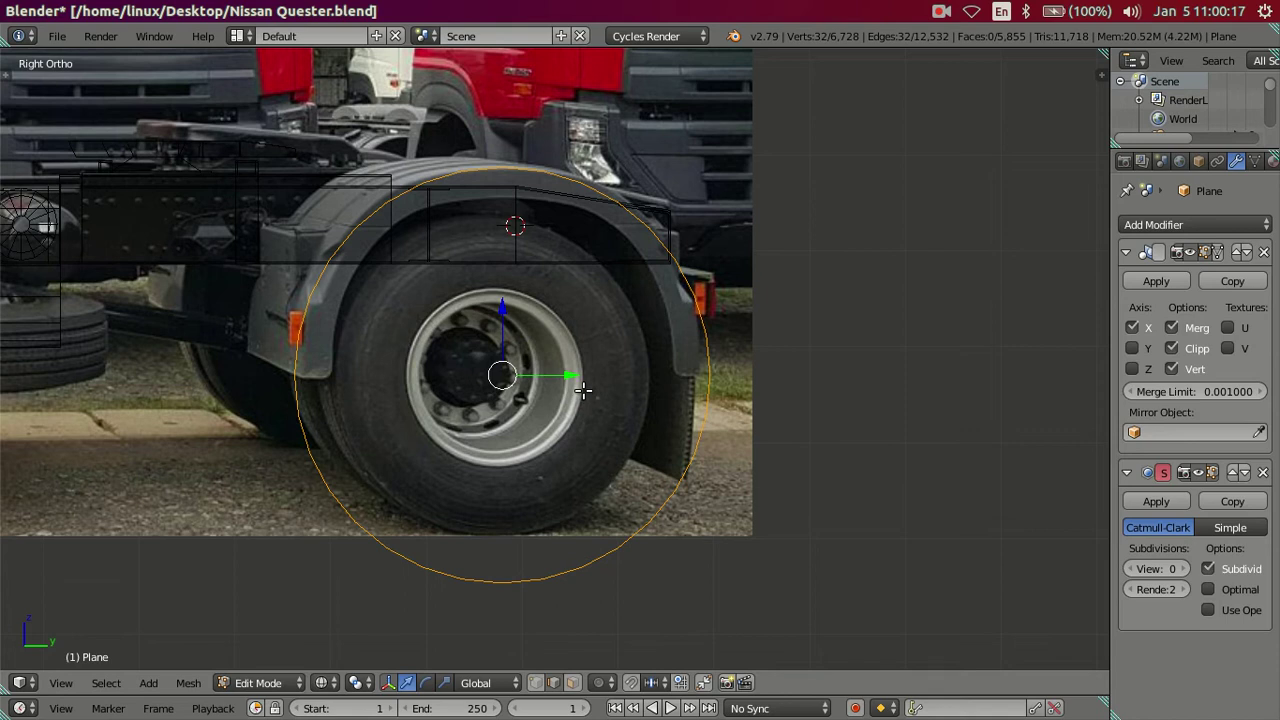
middle_drag(583, 390, 557, 403)
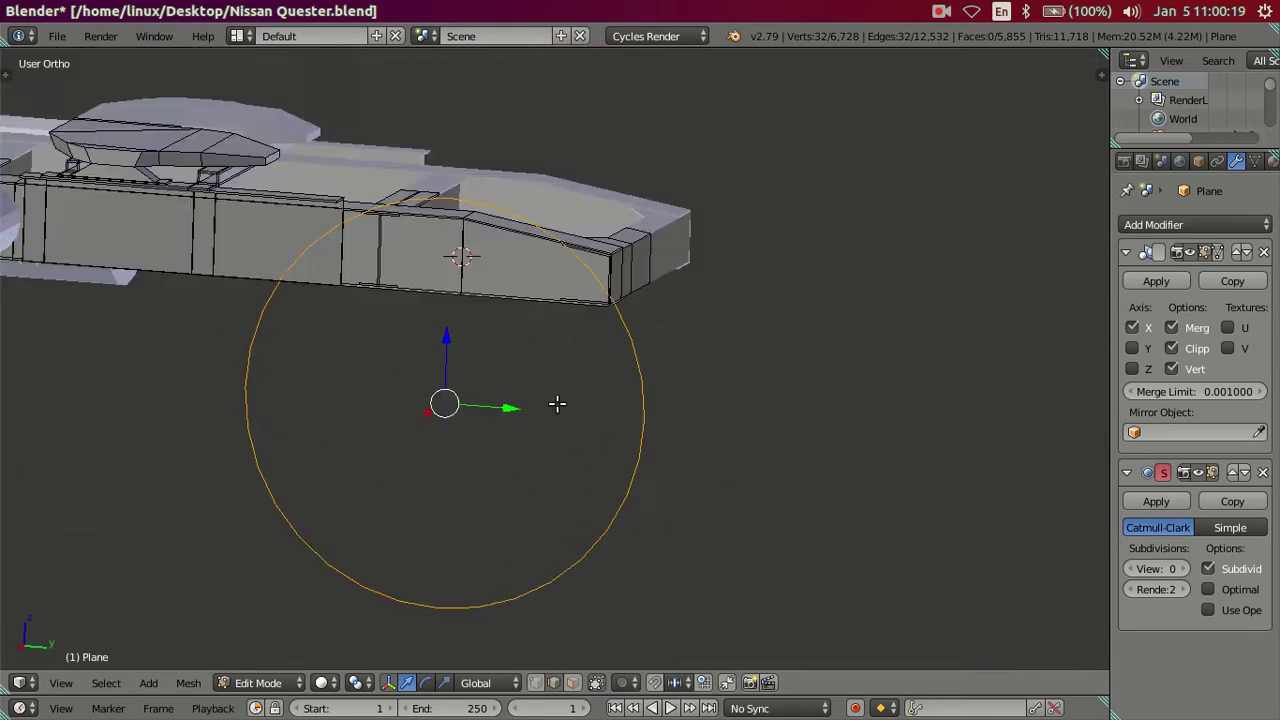
key(KP_3)
scroll(615, 313, up, 1)
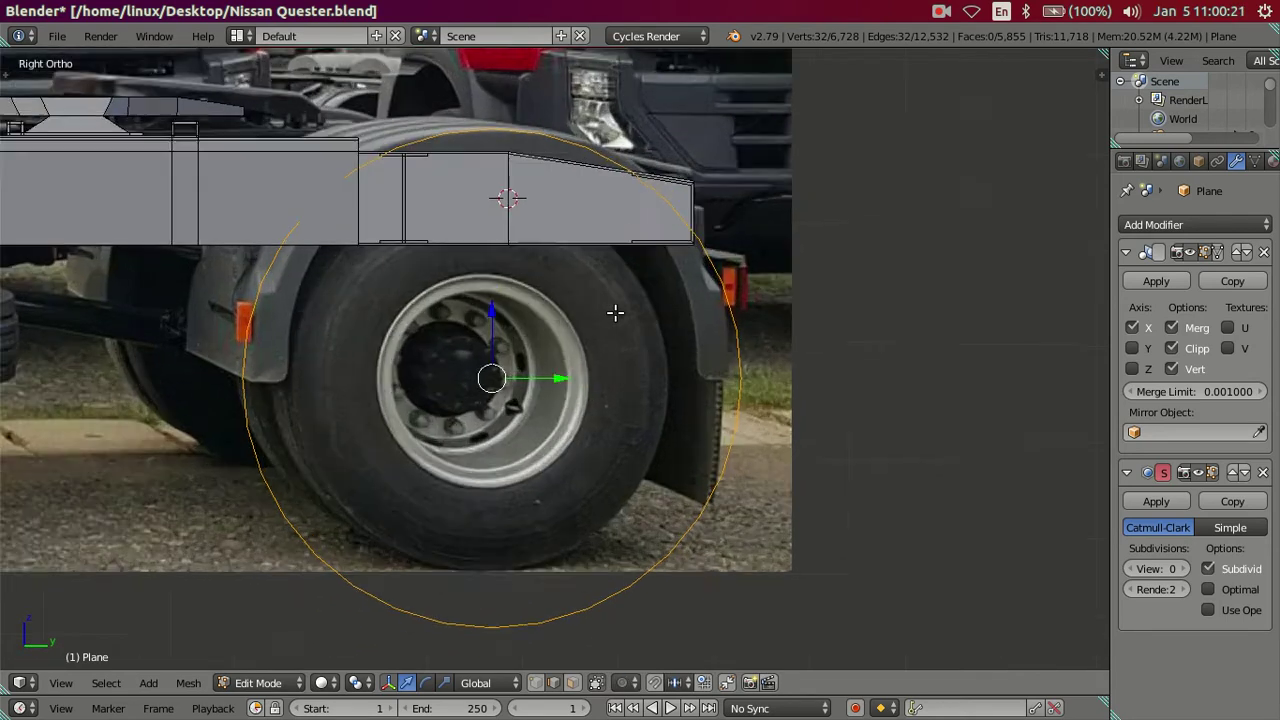
key(z)
scroll(615, 313, up, 1)
key(z)
scroll(592, 320, down, 4)
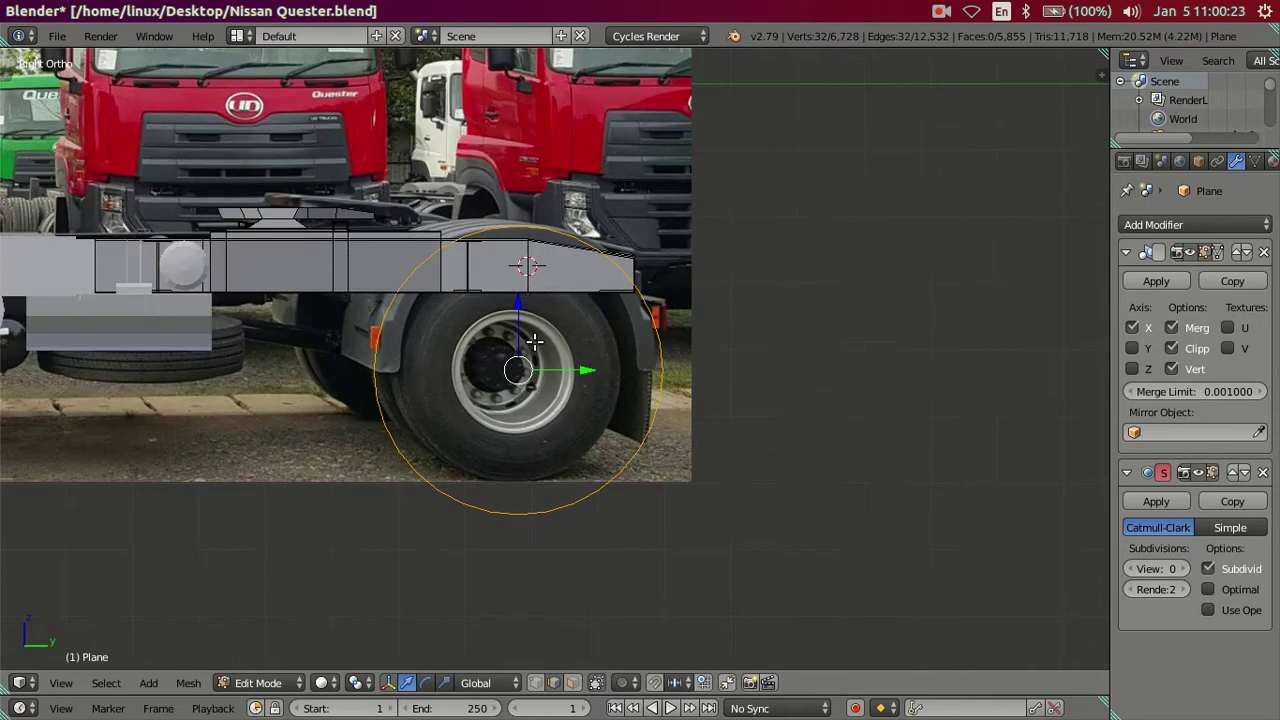
middle_drag(592, 320, 595, 341)
- Select the linked chassis side rail and hide it
right_click(595, 341)
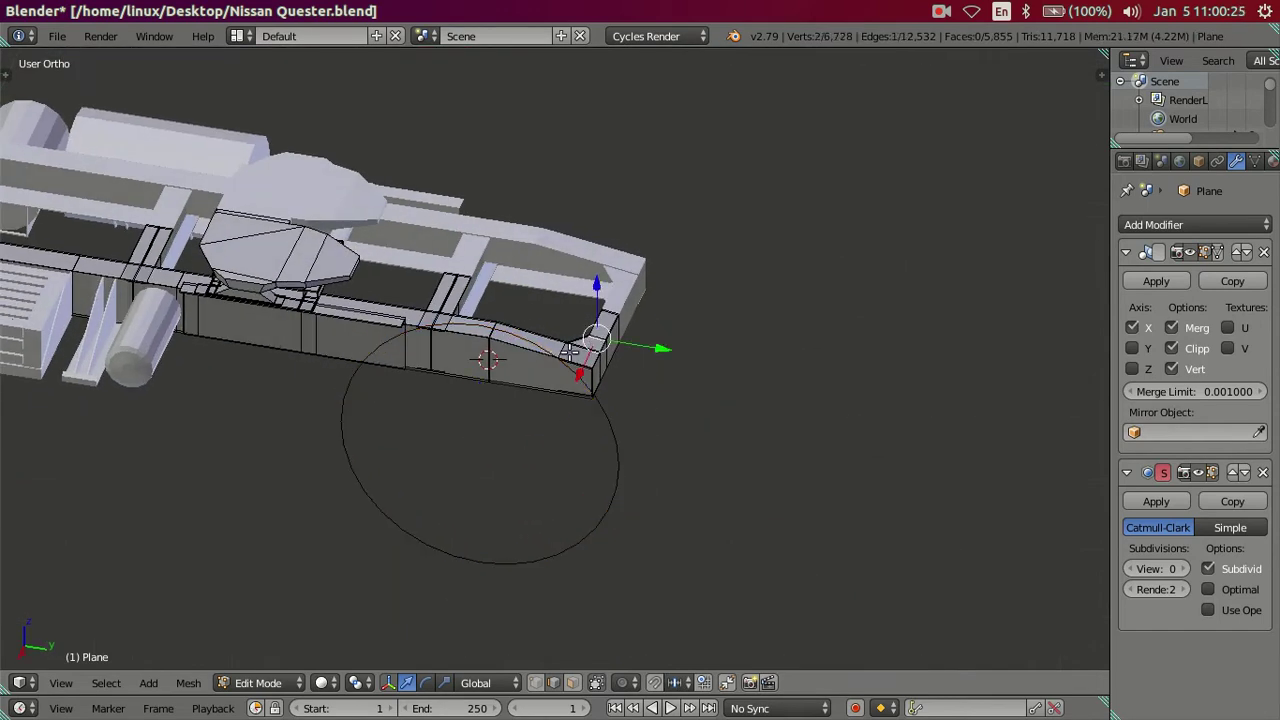
scroll(595, 341, up, 2)
right_click(529, 401)
key(l)
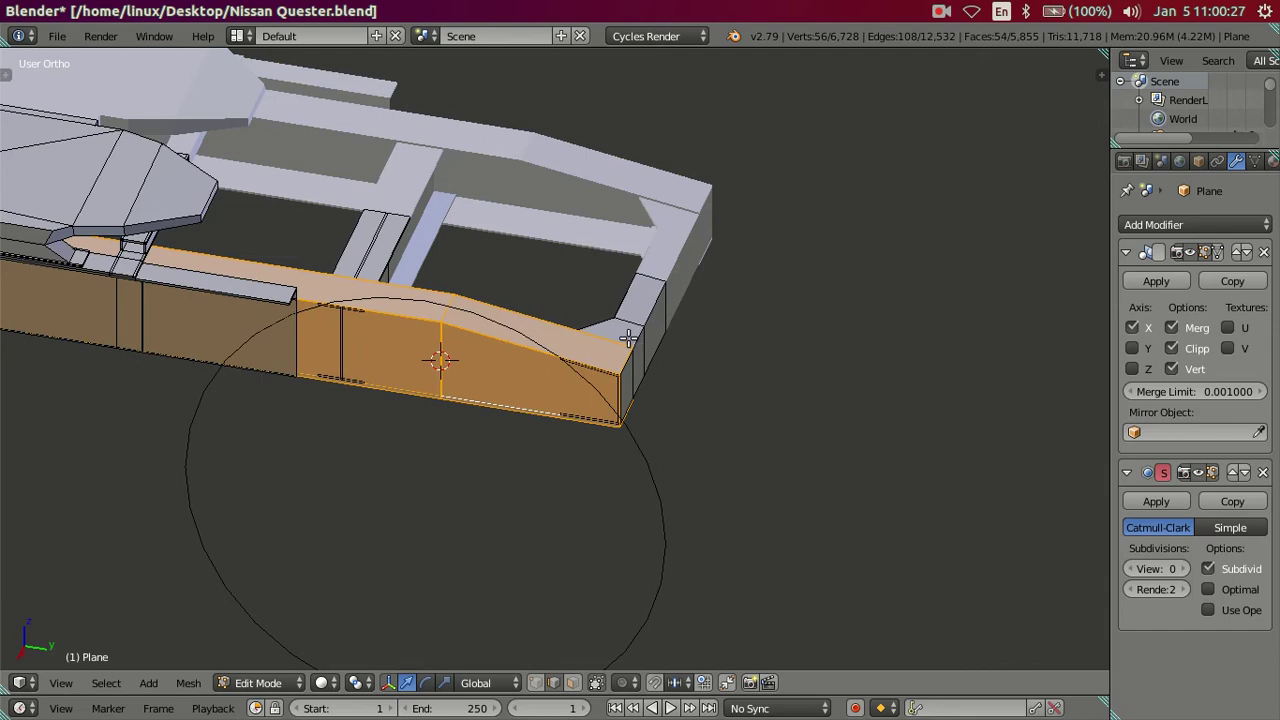
key(l)
key(l)
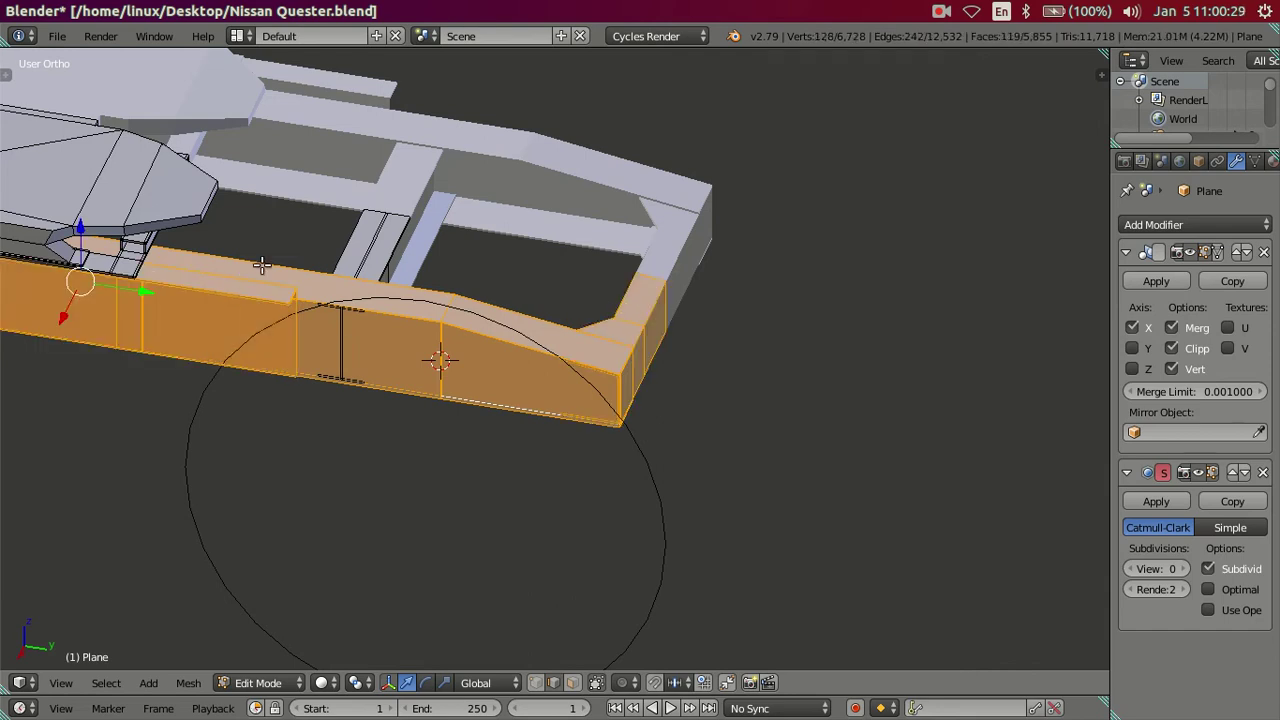
key(l)
middle_drag(346, 257, 371, 303)
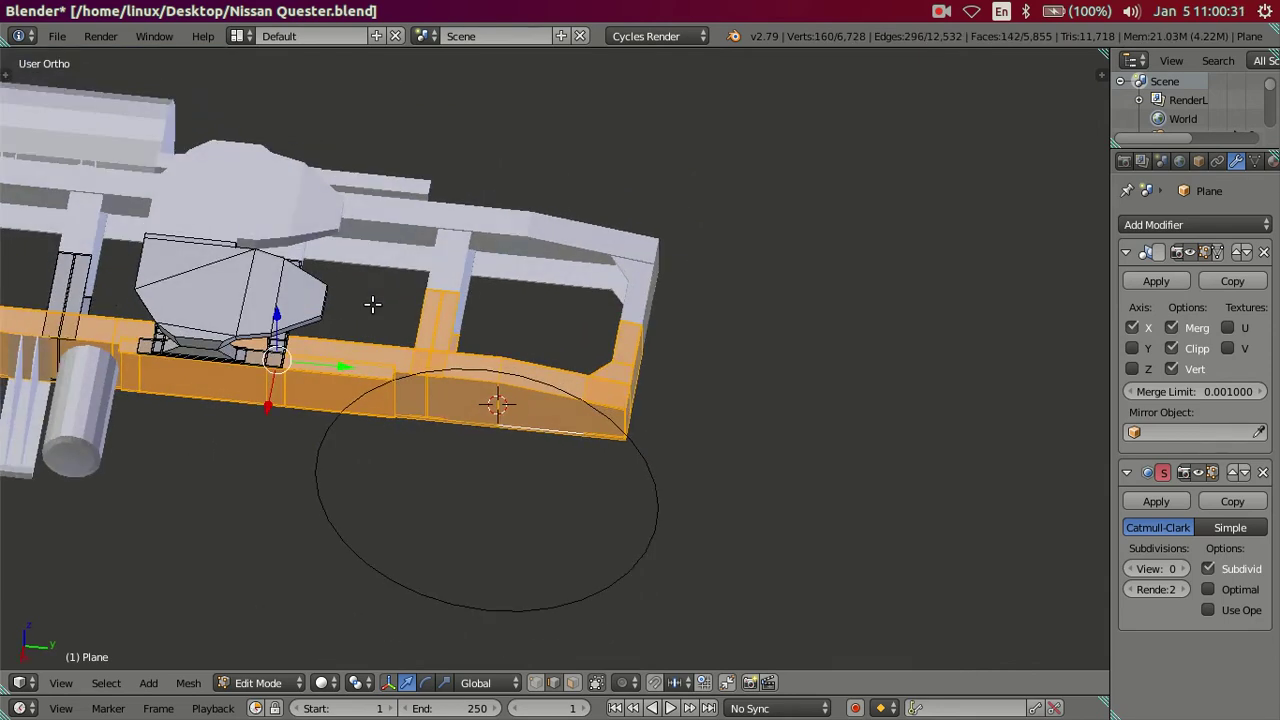
key(h)
- Hide the hood-shaped parts beside the circle
mouse_move(406, 371)
middle_down()
mouse_move(421, 258)
mouse_move(431, 277)
mouse_move(414, 317)
mouse_move(512, 298)
mouse_move(380, 369)
mouse_move(357, 405)
middle_up()
scroll(486, 301, down, 3)
scroll(379, 392, up, 3)
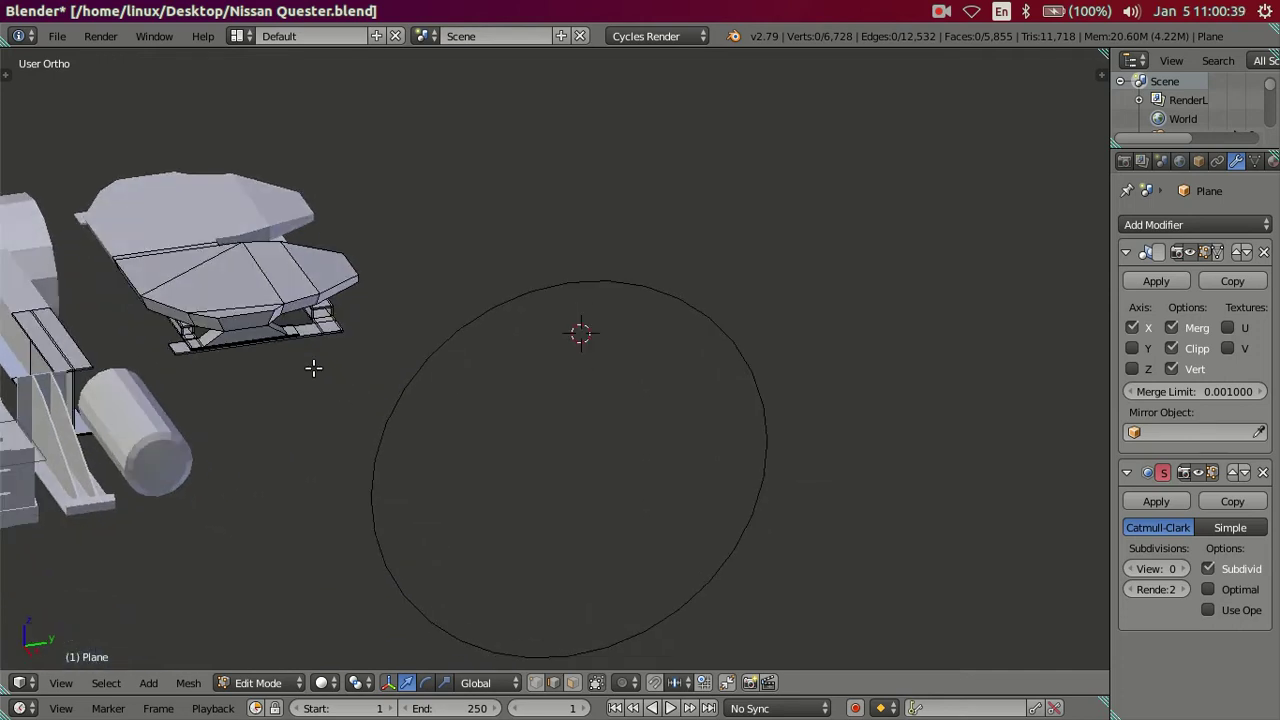
right_click(272, 340)
key(l)
key(l)
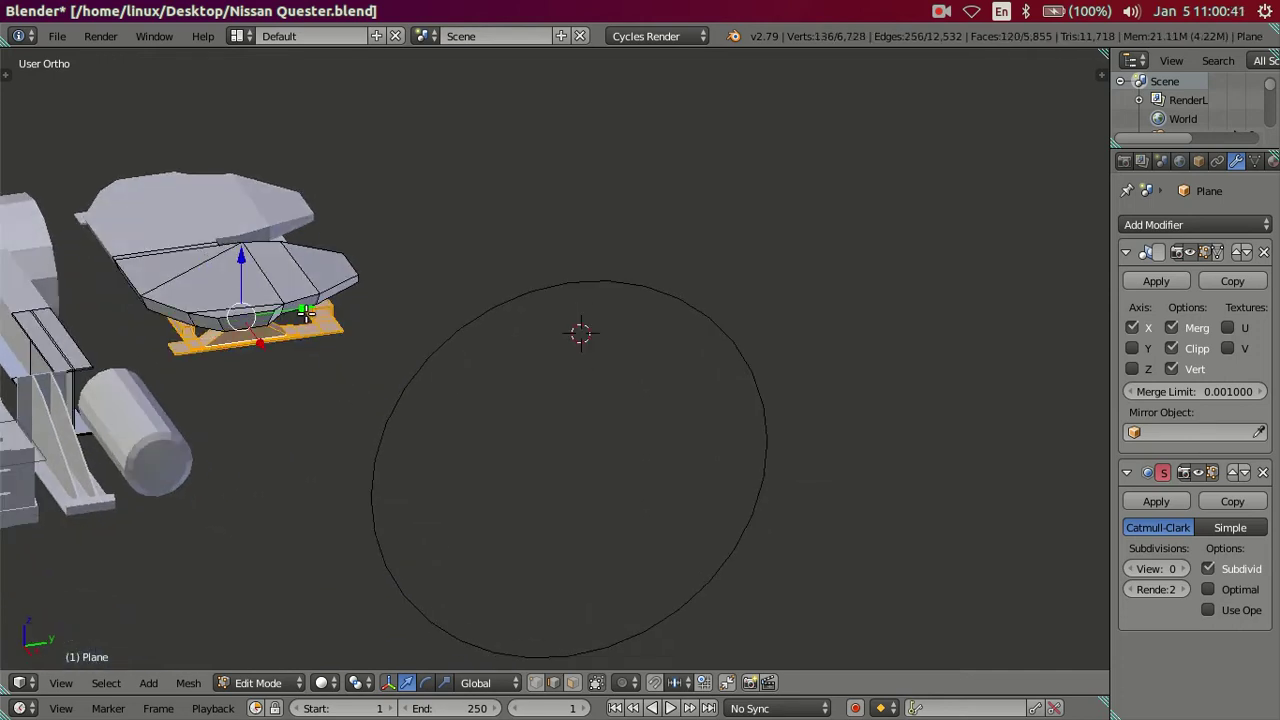
- Hide the small bracket near the circle, leaving it unobstructed
key(l)
key(h)
shift+middle_drag(97, 329, 422, 315)
right_click(338, 316)
key(l)
key(h)
scroll(457, 394, down, 3)
scroll(457, 394, up, 3)
mouse_move(457, 394)
middle_down()
mouse_move(400, 474)
mouse_move(329, 414)
mouse_move(357, 343)
mouse_move(465, 418)
mouse_move(443, 423)
middle_up()
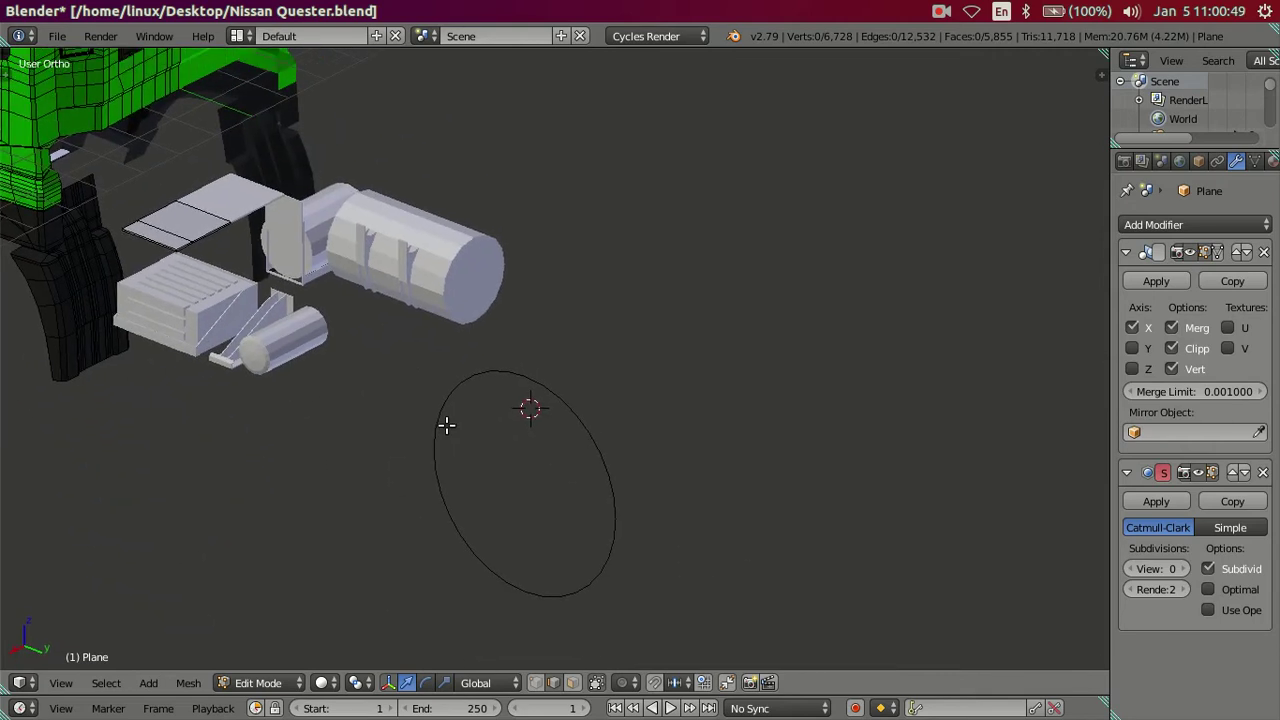
- Return to the side view, clear the selection and switch to vertex select
key(KP_3)
scroll(569, 414, up, 3)
ctrl+scroll(620, 375, down, 4)
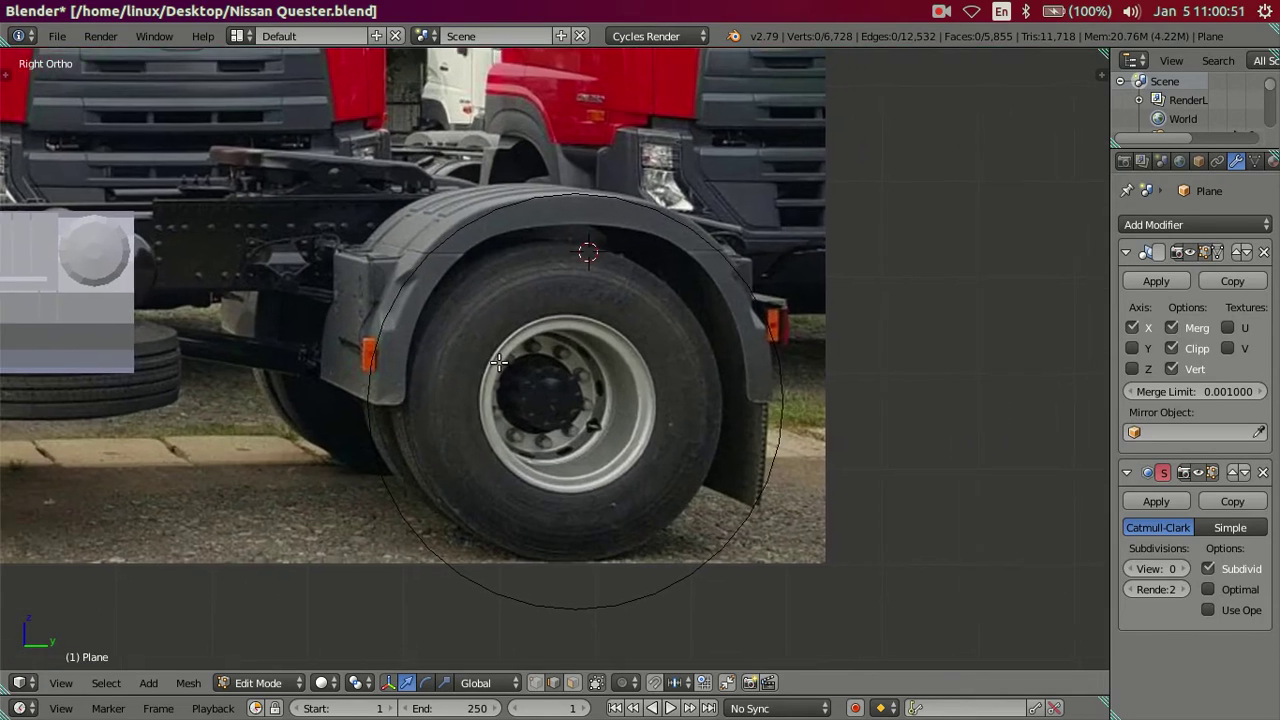
ctrl+scroll(543, 391, down, 1)
scroll(537, 390, up, 1)
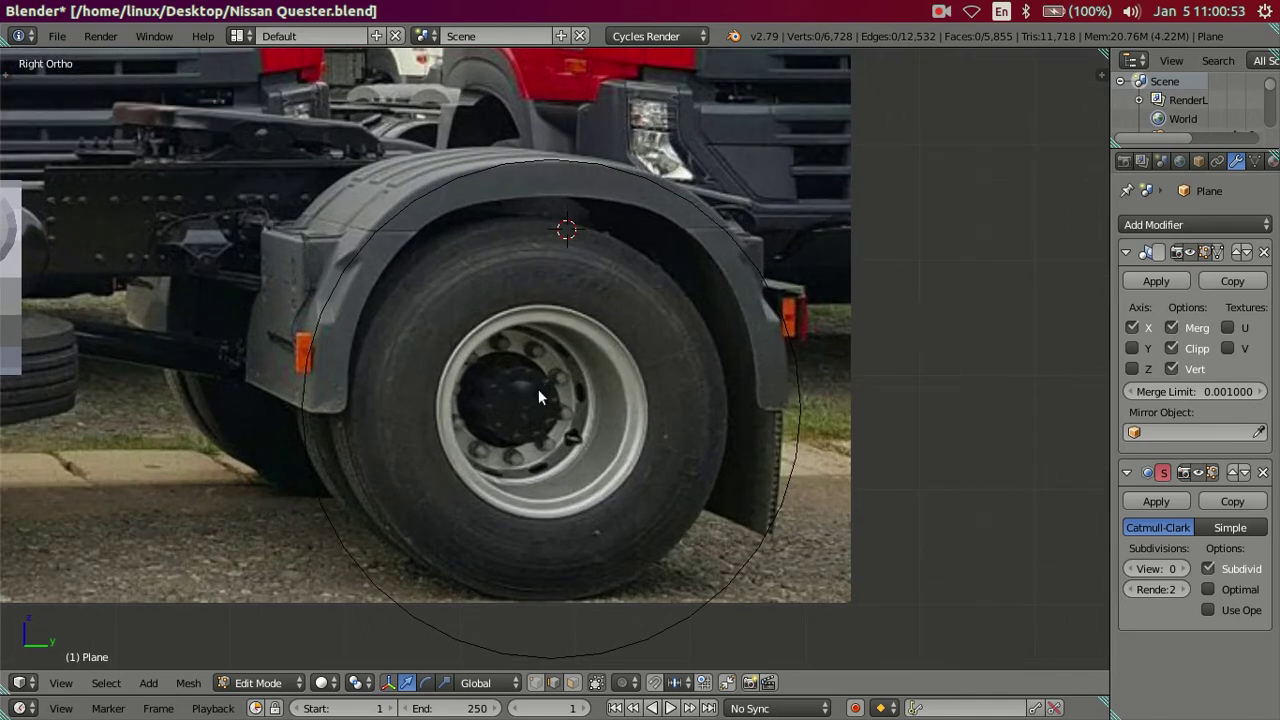
key(Tab)
key(Tab)
key(a)
key(a)
click(536, 683)
shift+middle_drag(467, 562, 463, 494)
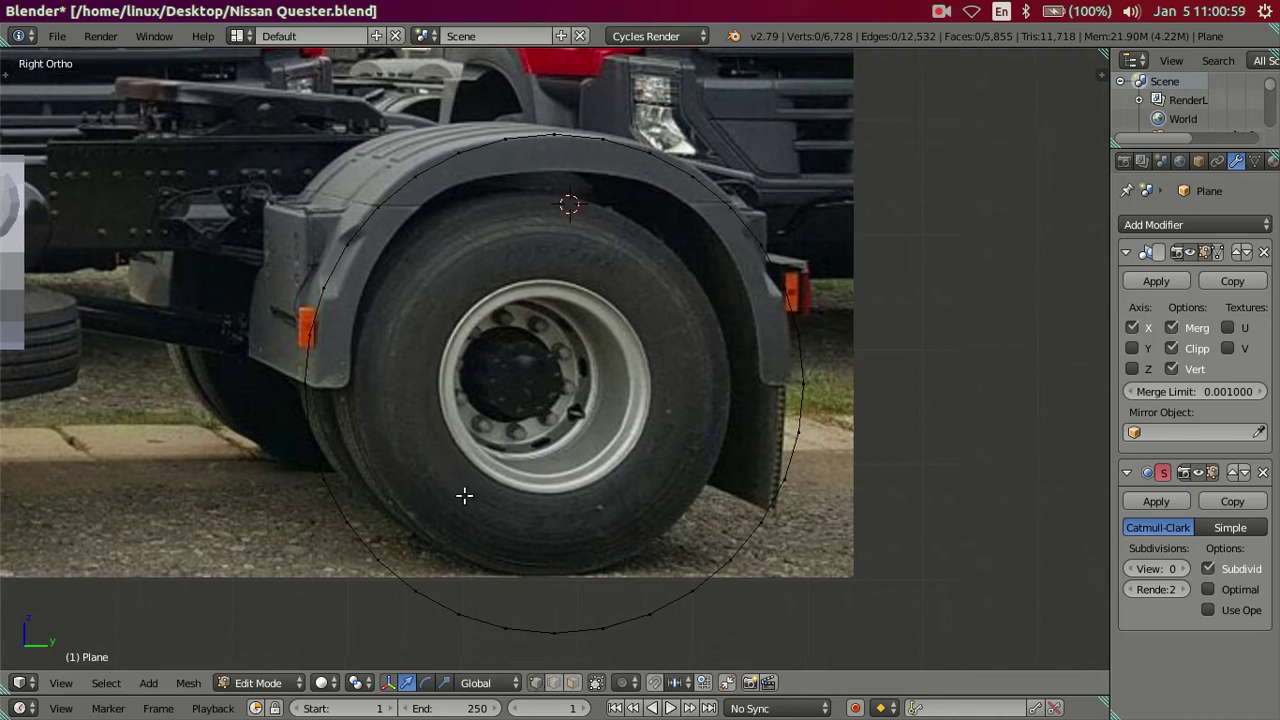
- Select the circle's lower vertices from its left side round to its right
right_click(300, 344)
ctrl+right_click(574, 594)
ctrl+right_click(812, 352)
key(x)
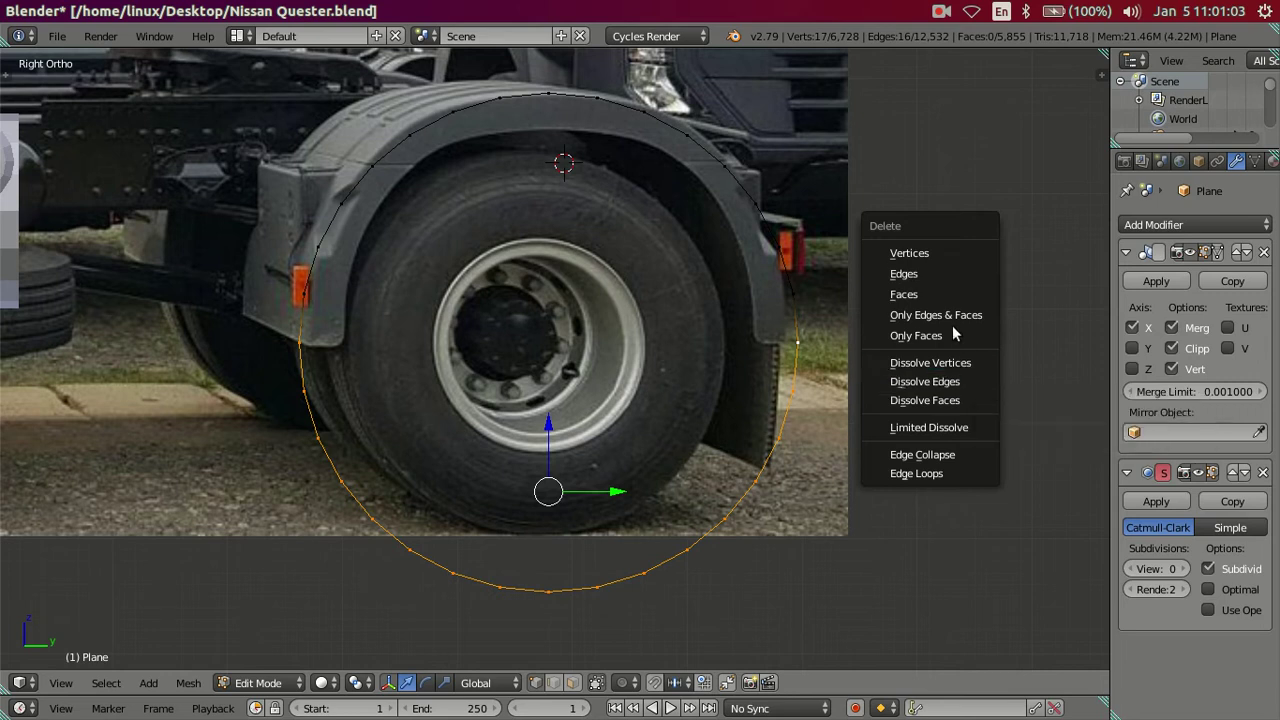
key(Escape)
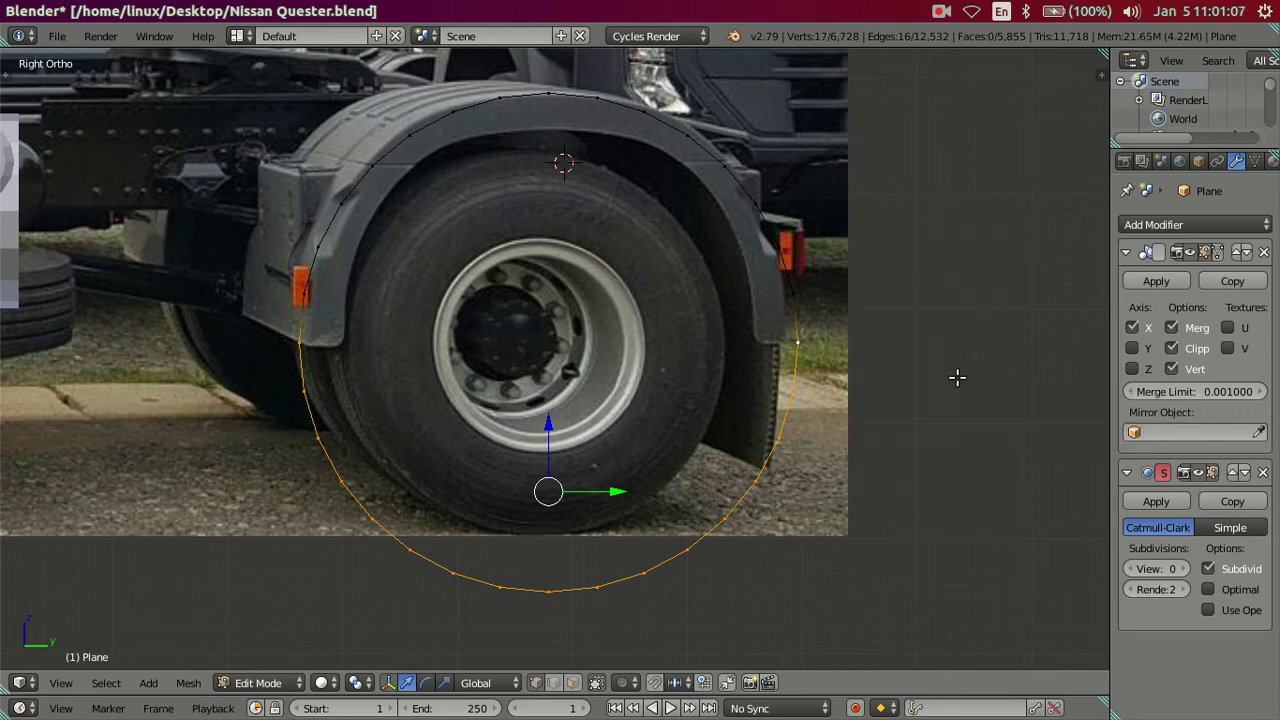
- Dissolve the selected lower part in edge mode, leaving the fender arc
key(ctrl+Tab)
click(956, 375)
key(x)
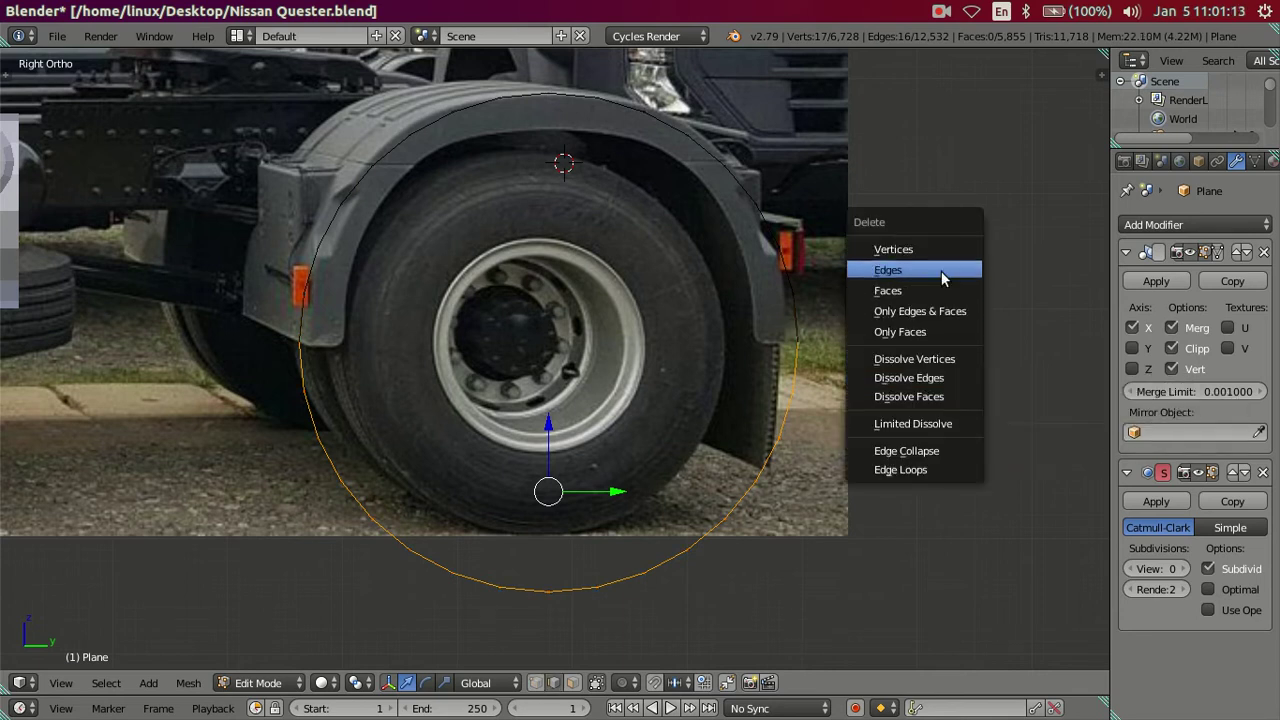
click(941, 272)
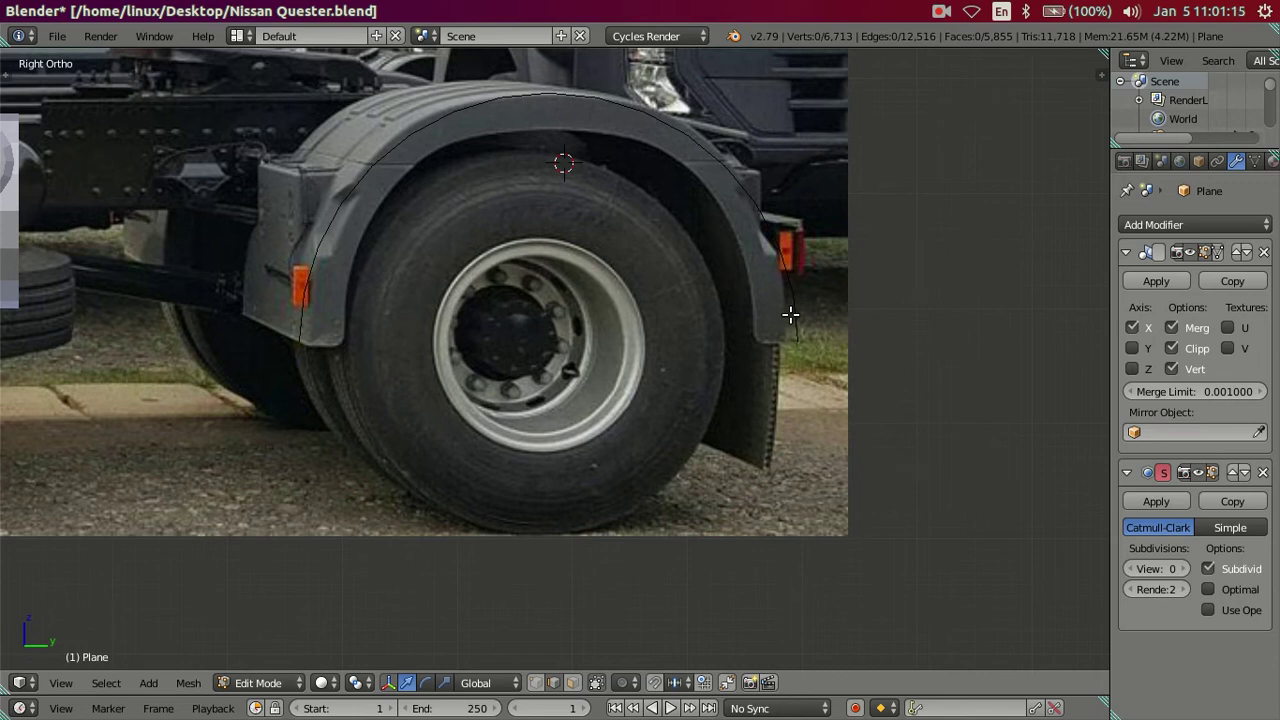
scroll(790, 315, up, 1)
- Select the whole fender arc and shrink it slightly
shift+middle_drag(730, 236, 721, 291)
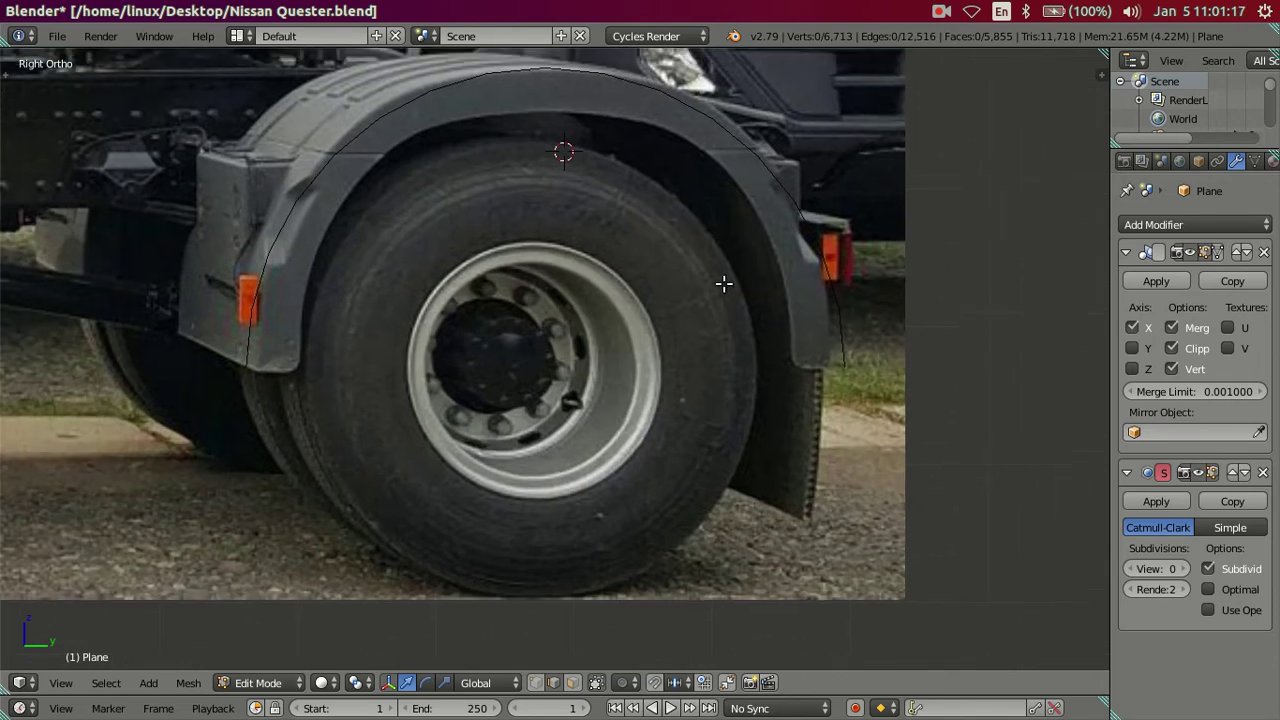
right_click(729, 161)
alt+right_click(729, 161)
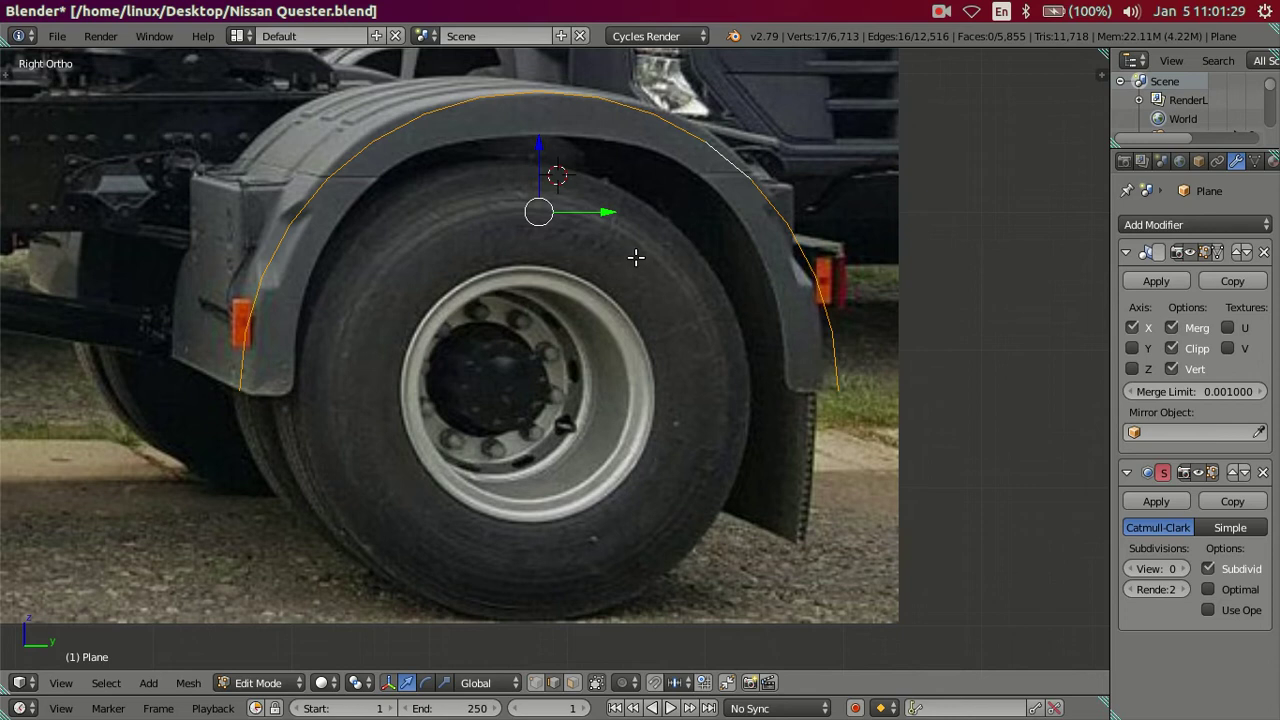
key(s)
key(z)
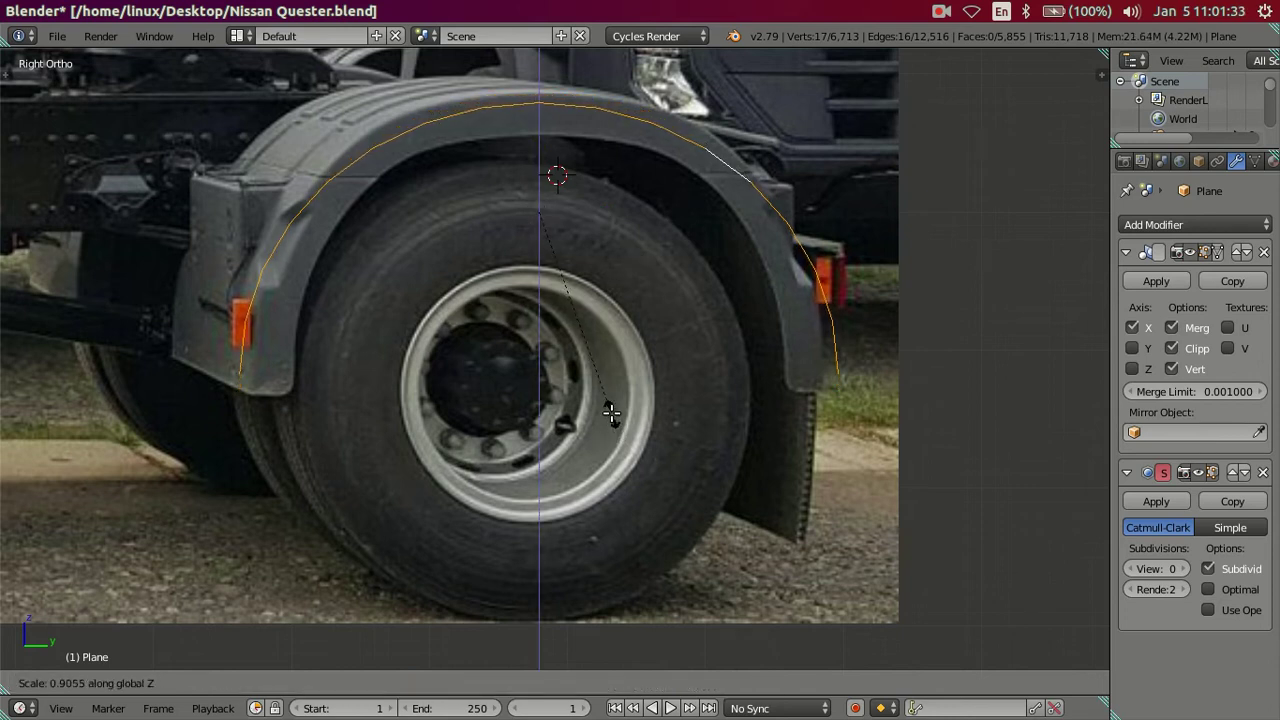
right_click(611, 411)
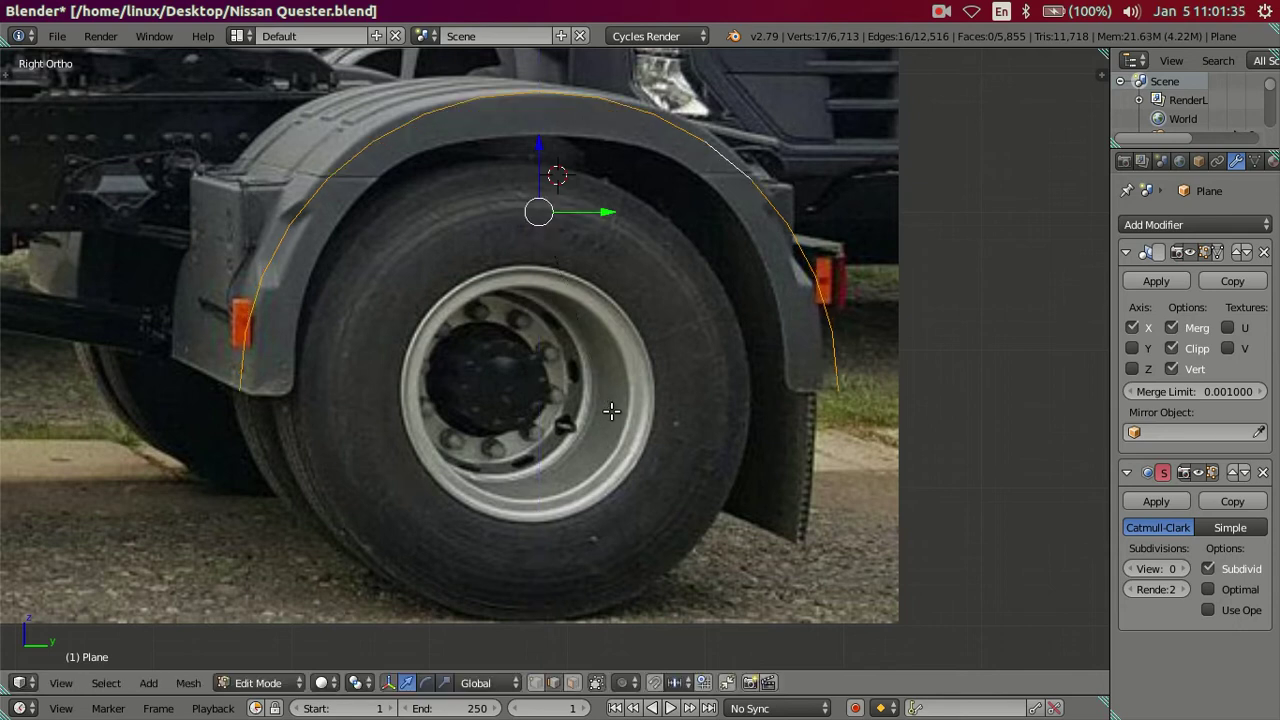
key(s)
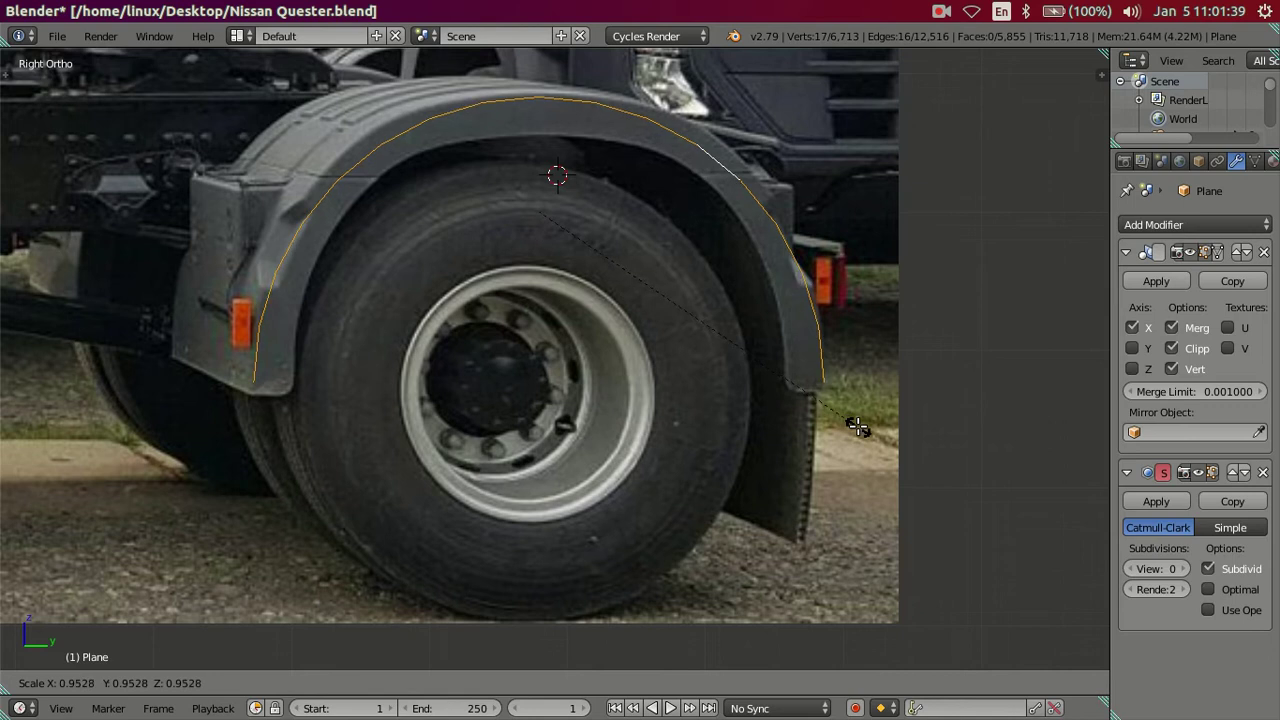
click(857, 427)
- Raise the arc toward the fender top and flatten it along Z to hug the fender
drag(539, 149, 536, 130)
key(s)
key(z)
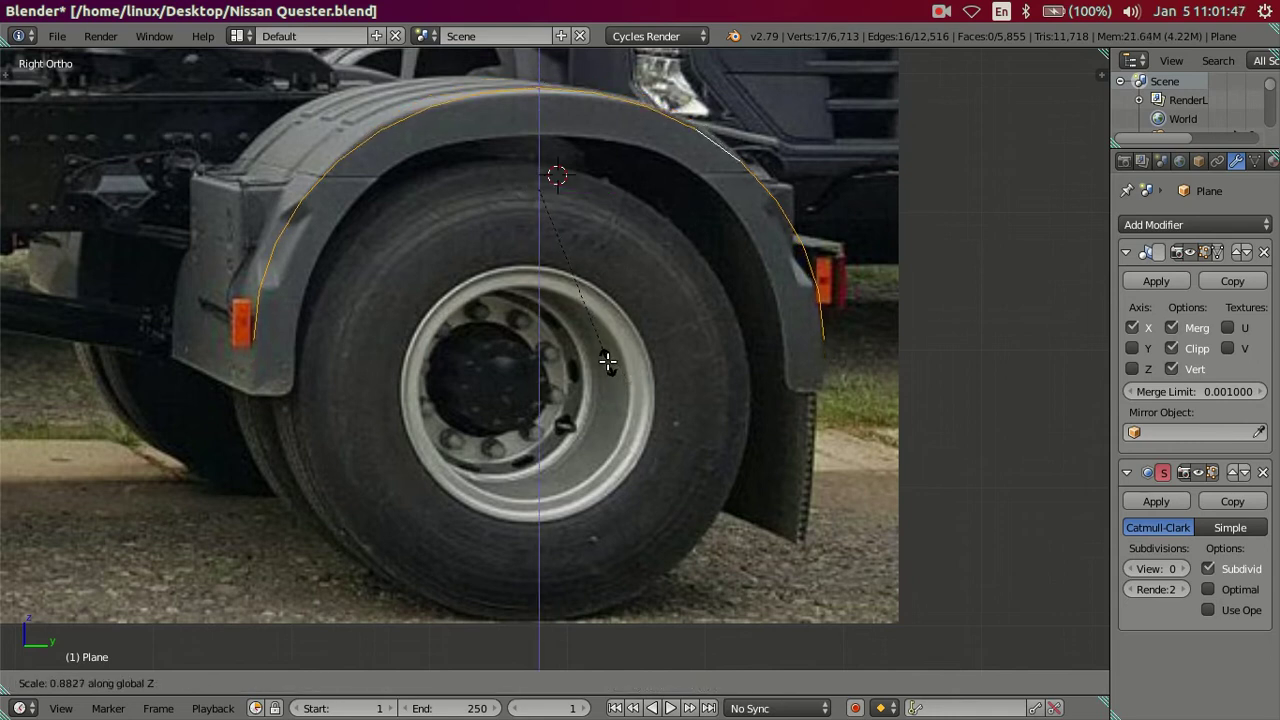
click(606, 360)
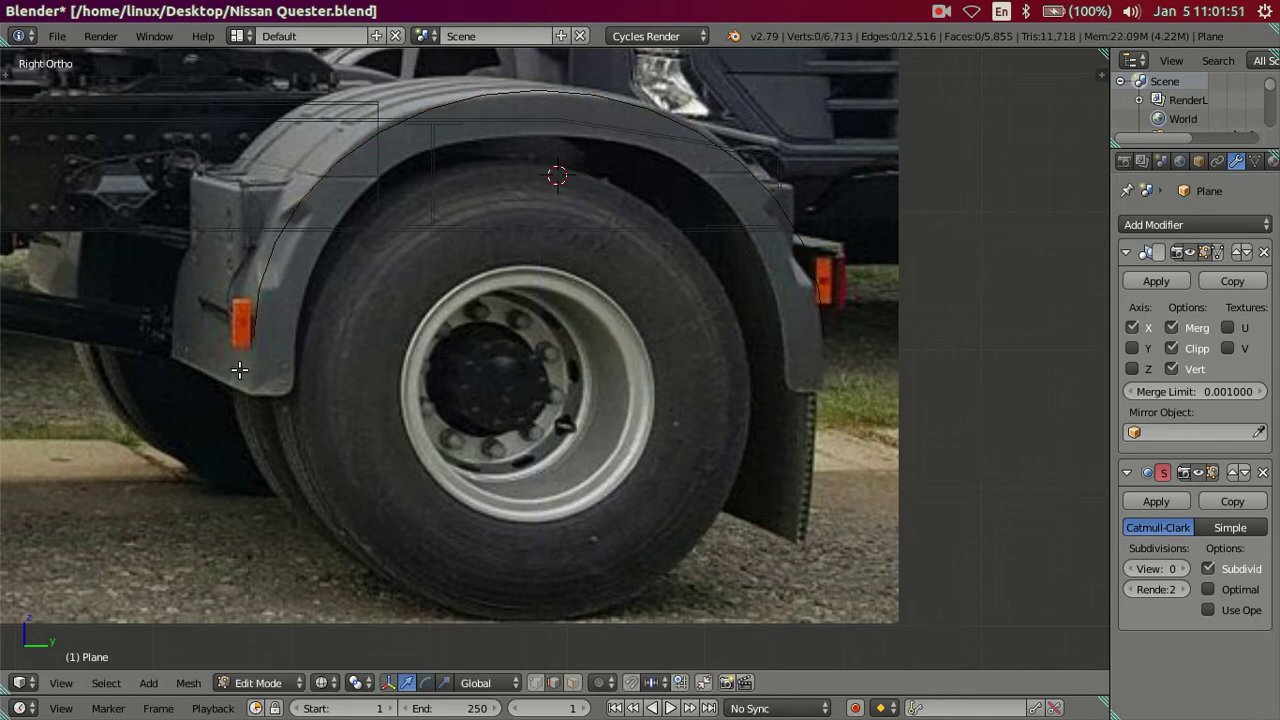
scroll(240, 368, up, 1)
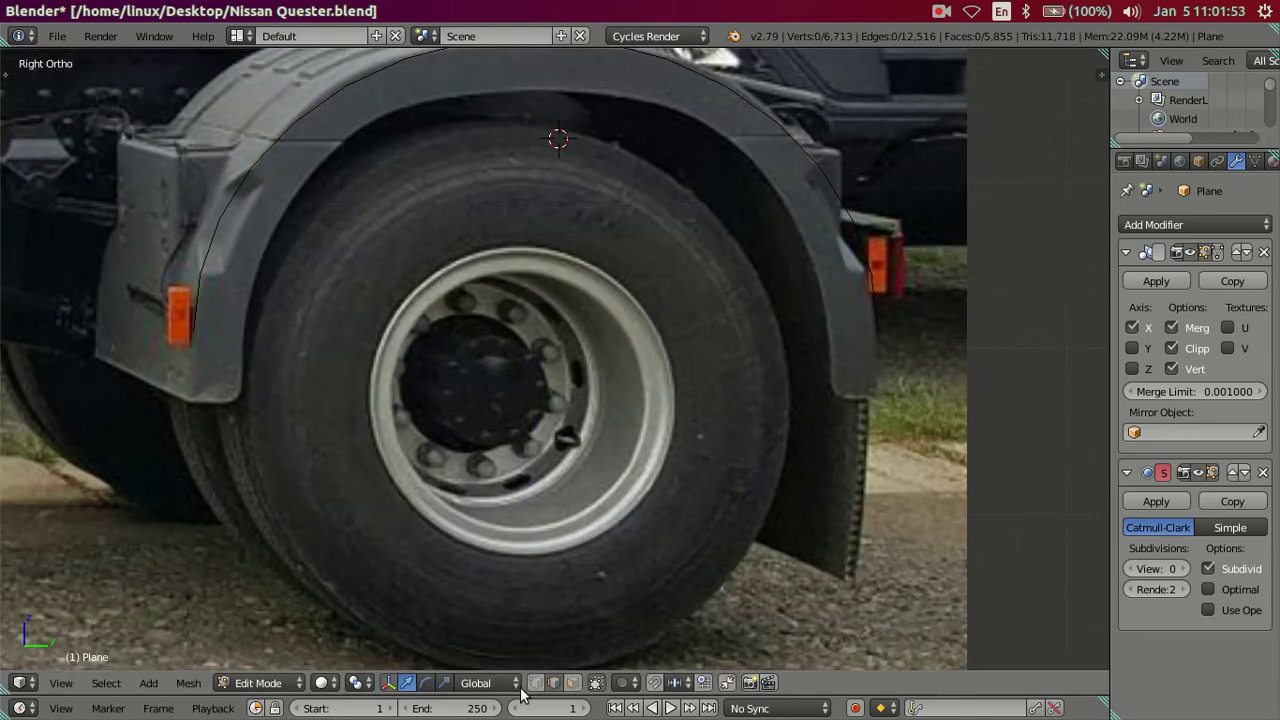
right_click(193, 331)
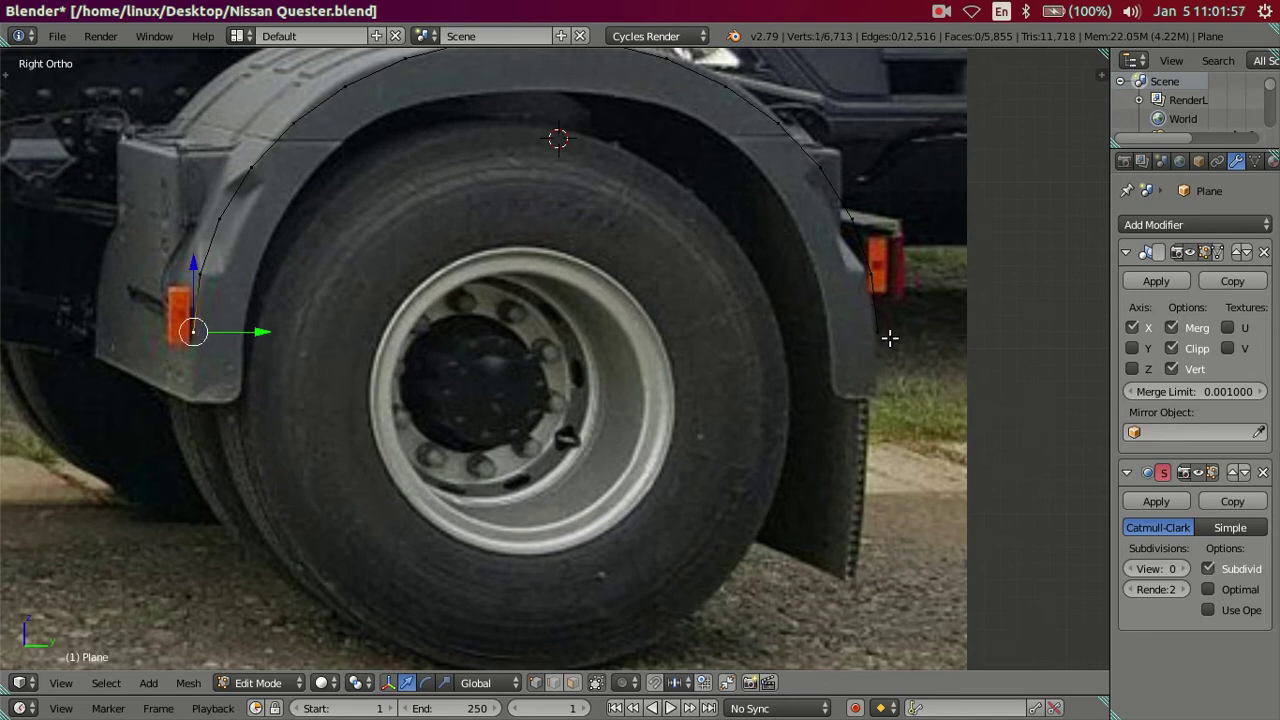
scroll(889, 338, down, 2)
- Add a new circle around the rear wheel and delete its lower part, leaving an arc
key(ctrl+l)
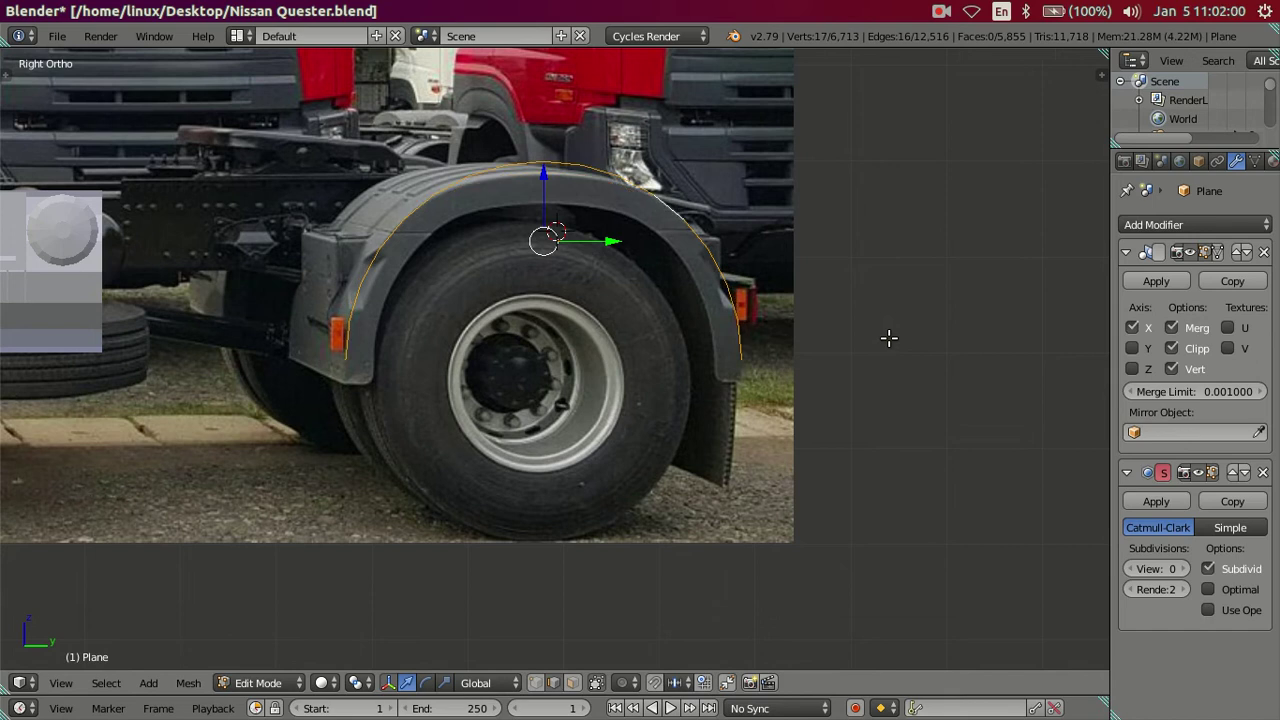
key(a)
key(shift+r)
scroll(689, 402, up, 2)
shift+right_click(230, 410)
shift+right_click(813, 416)
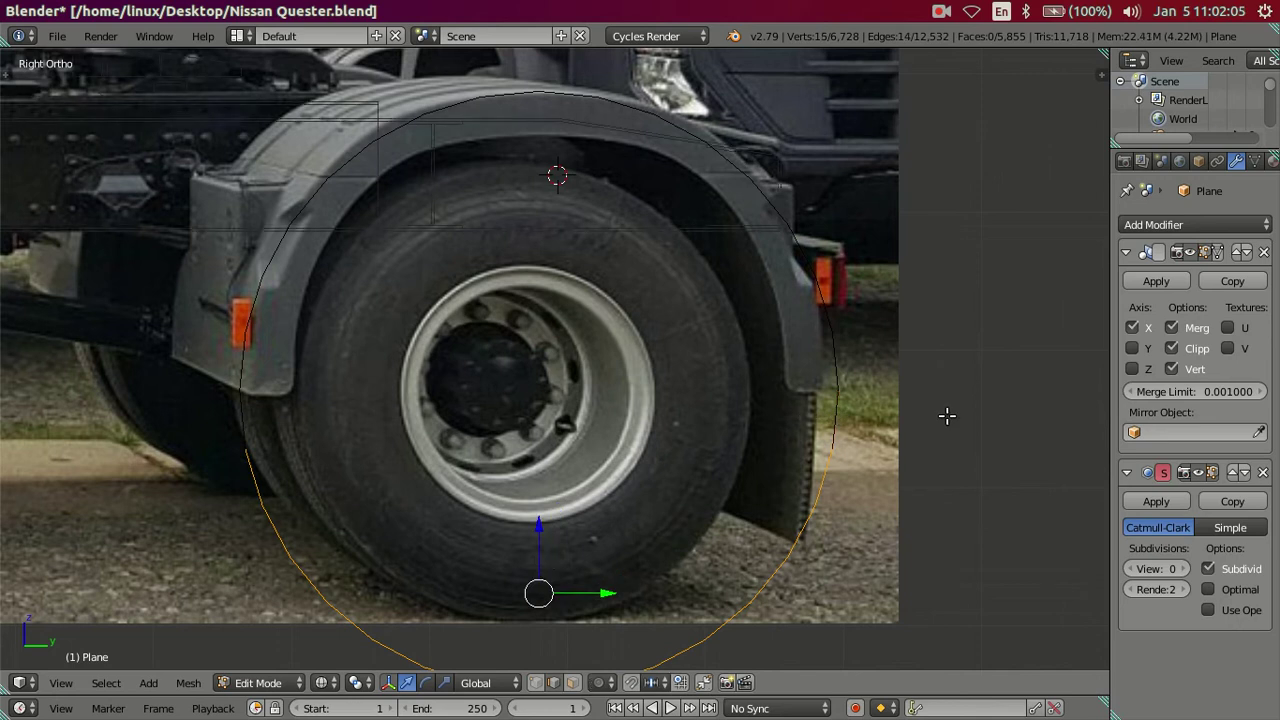
key(x)
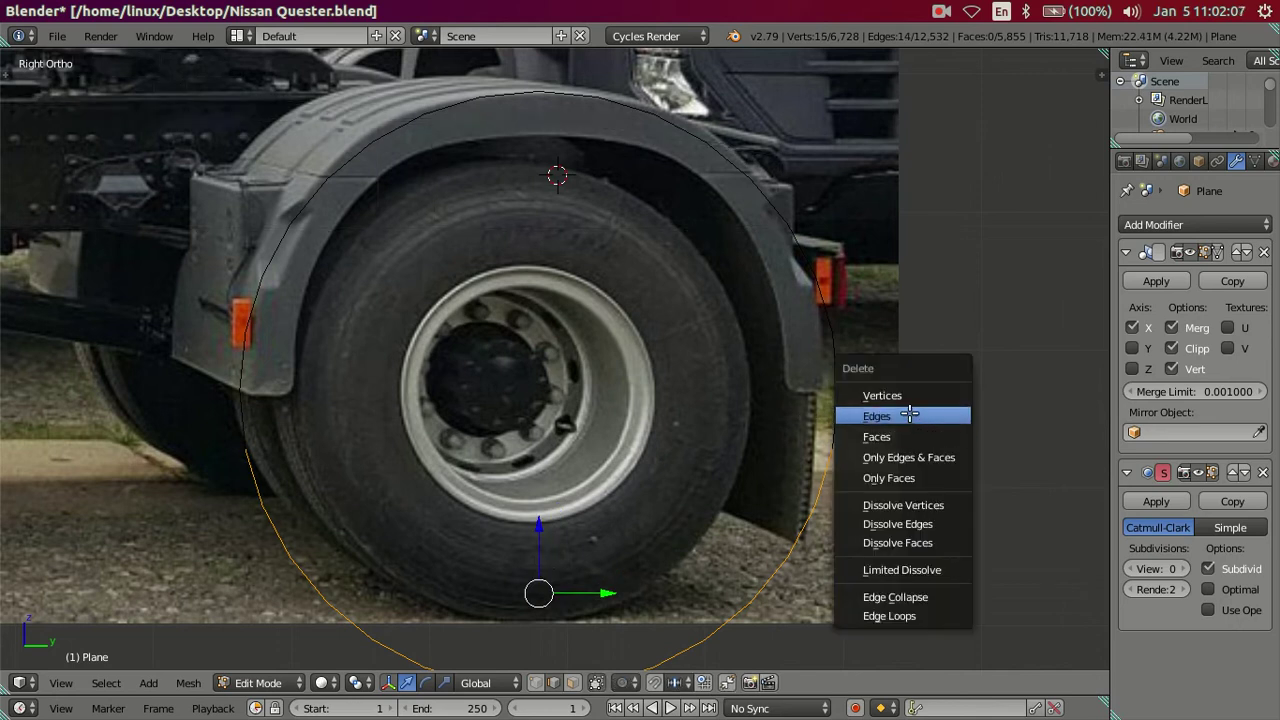
click(915, 416)
- Shrink the arc, squash it along Z, and raise it toward the fender top
key(ctrl+l)
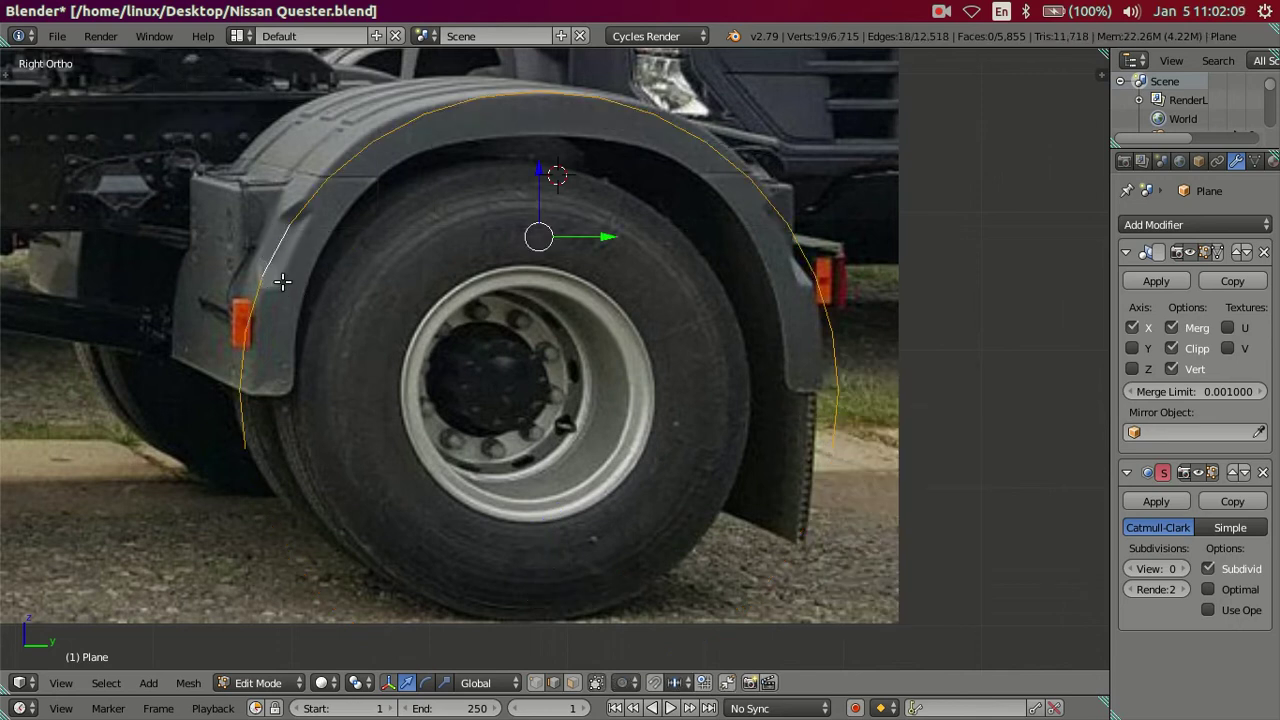
key(g)
key(z)
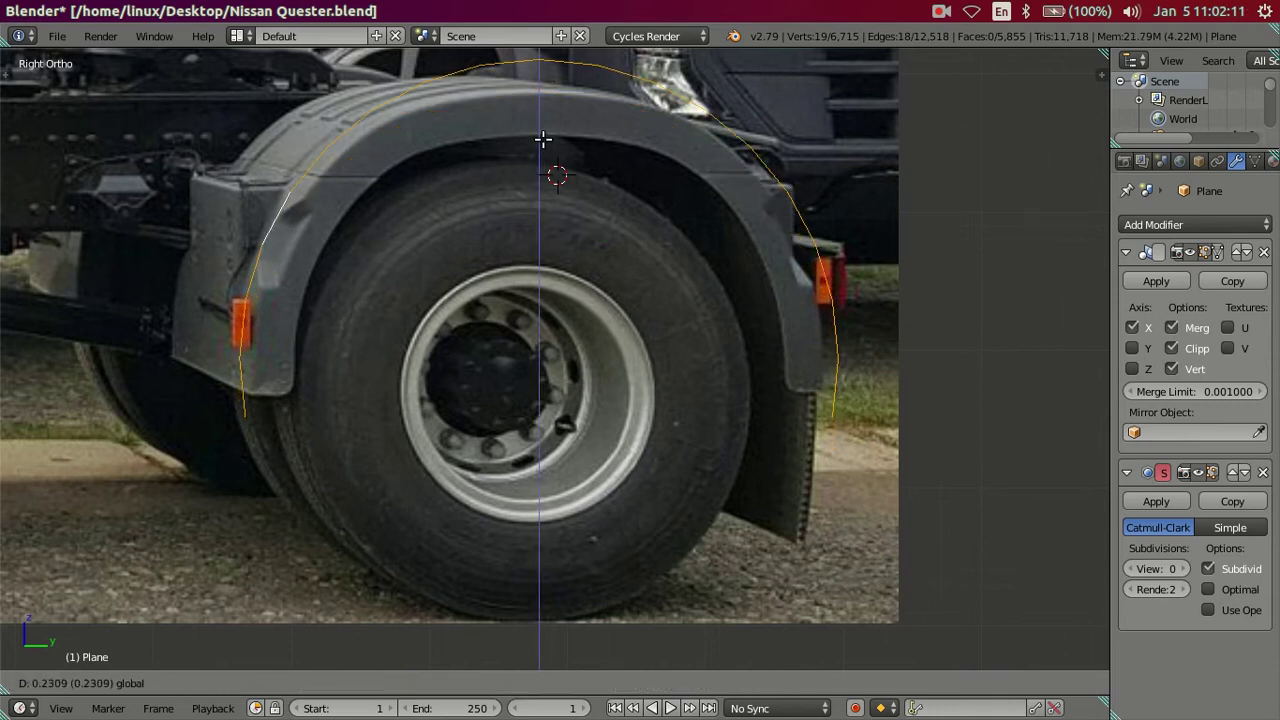
key(Escape)
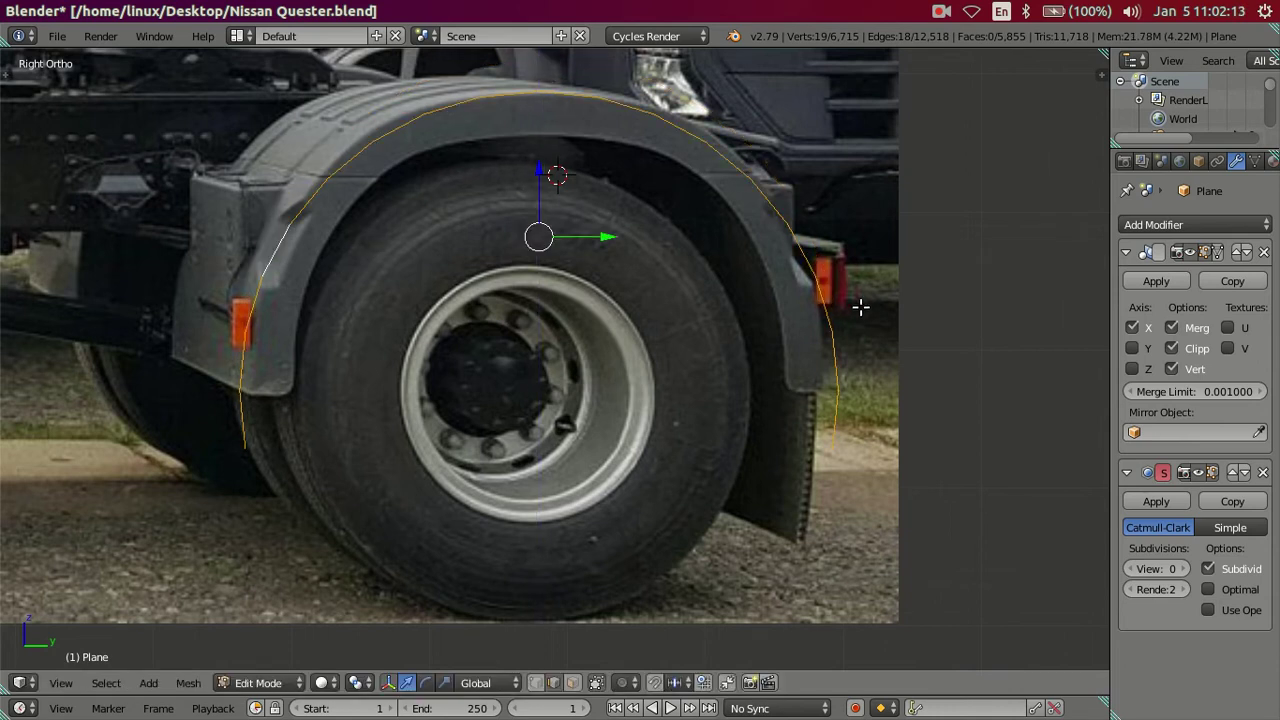
key(s)
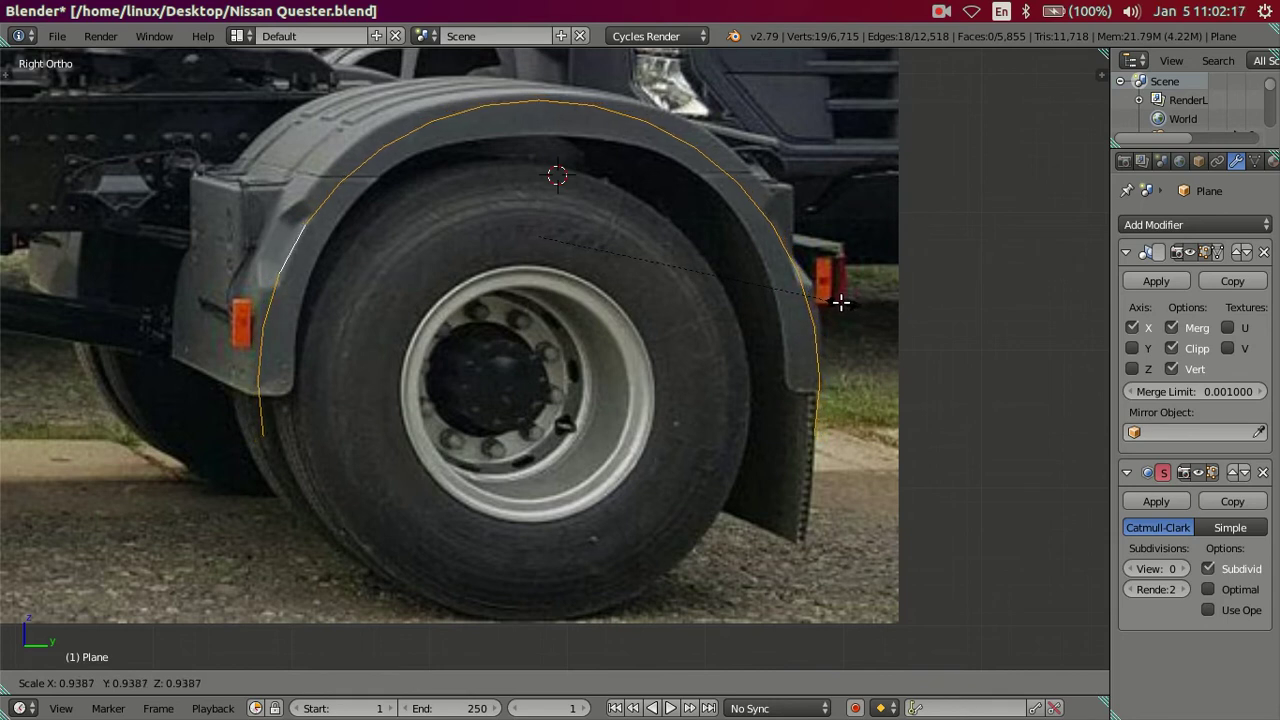
click(840, 302)
key(s)
key(z)
click(664, 427)
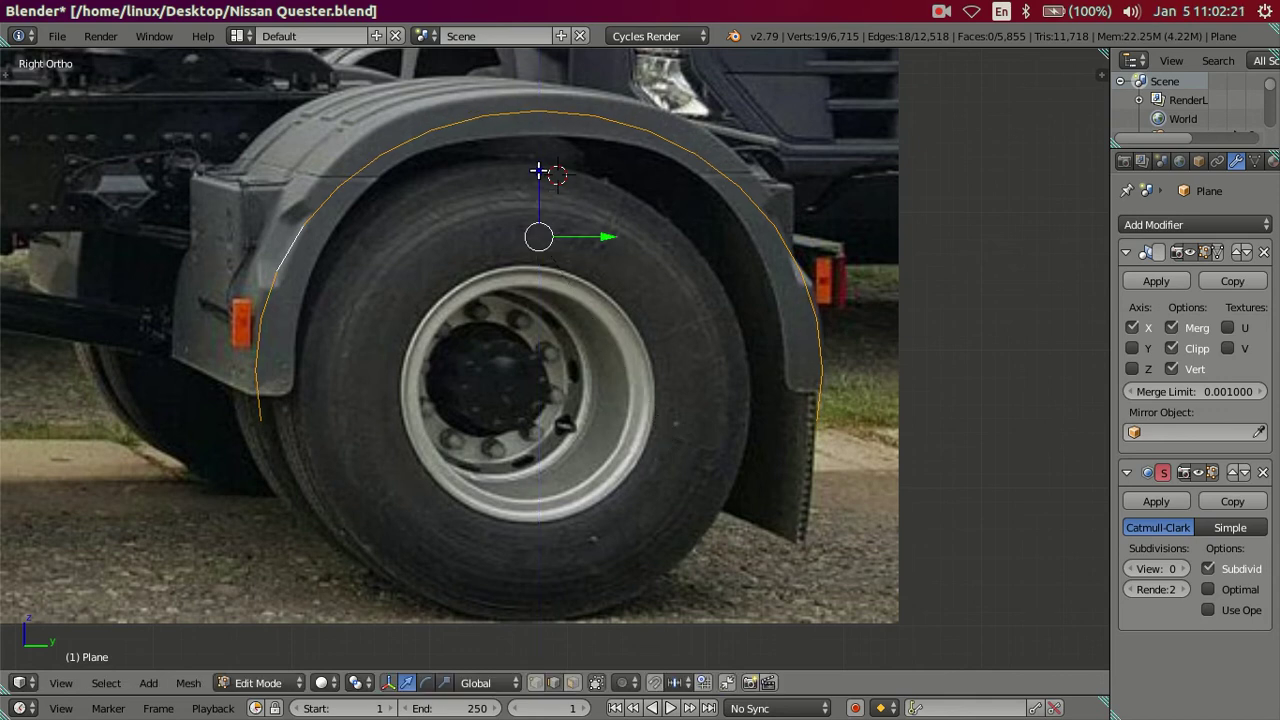
drag(538, 172, 540, 145)
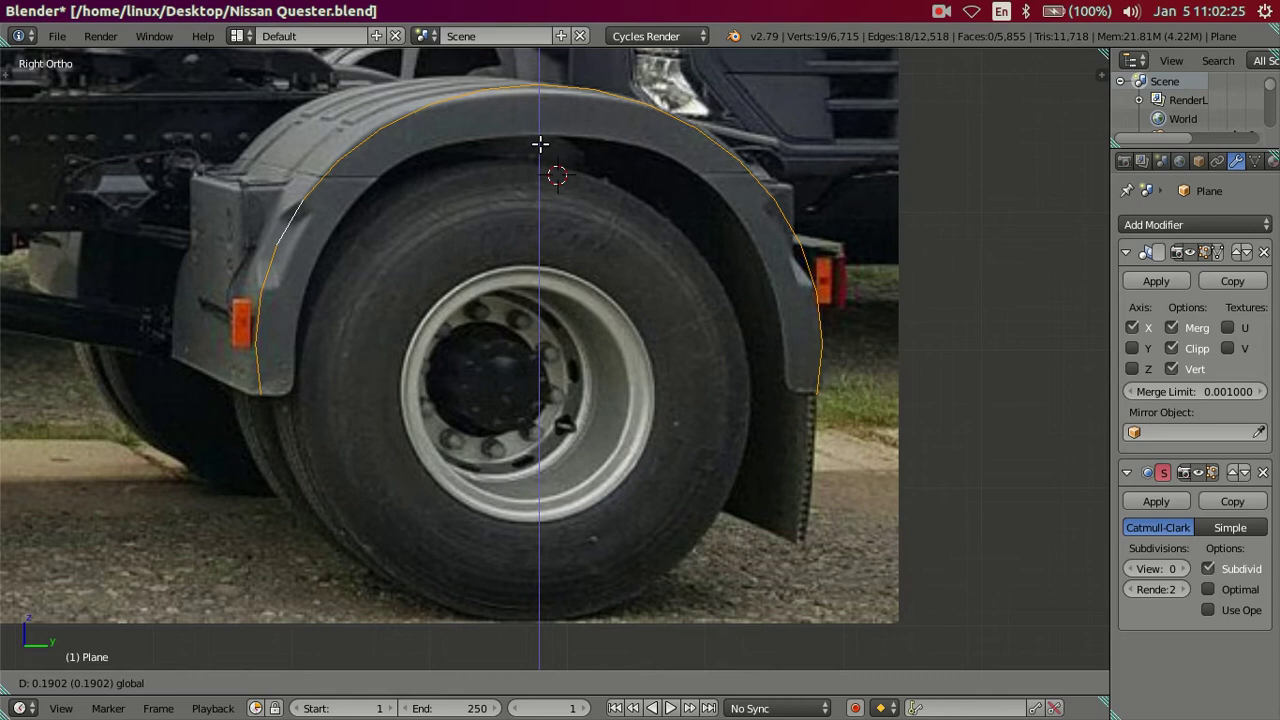
drag(540, 145, 537, 140)
- Undo an extra vertical squash and lower the arc 0.0475 along Z onto the fender curve
key(s)
key(z)
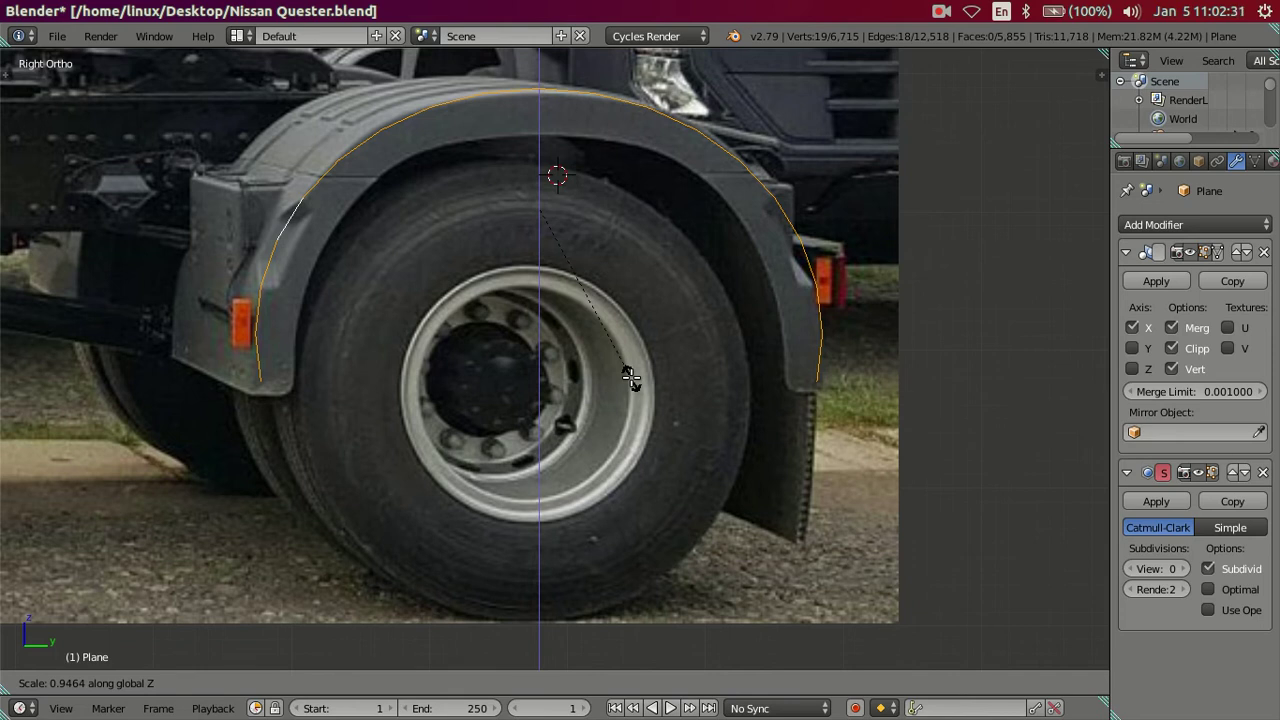
click(624, 372)
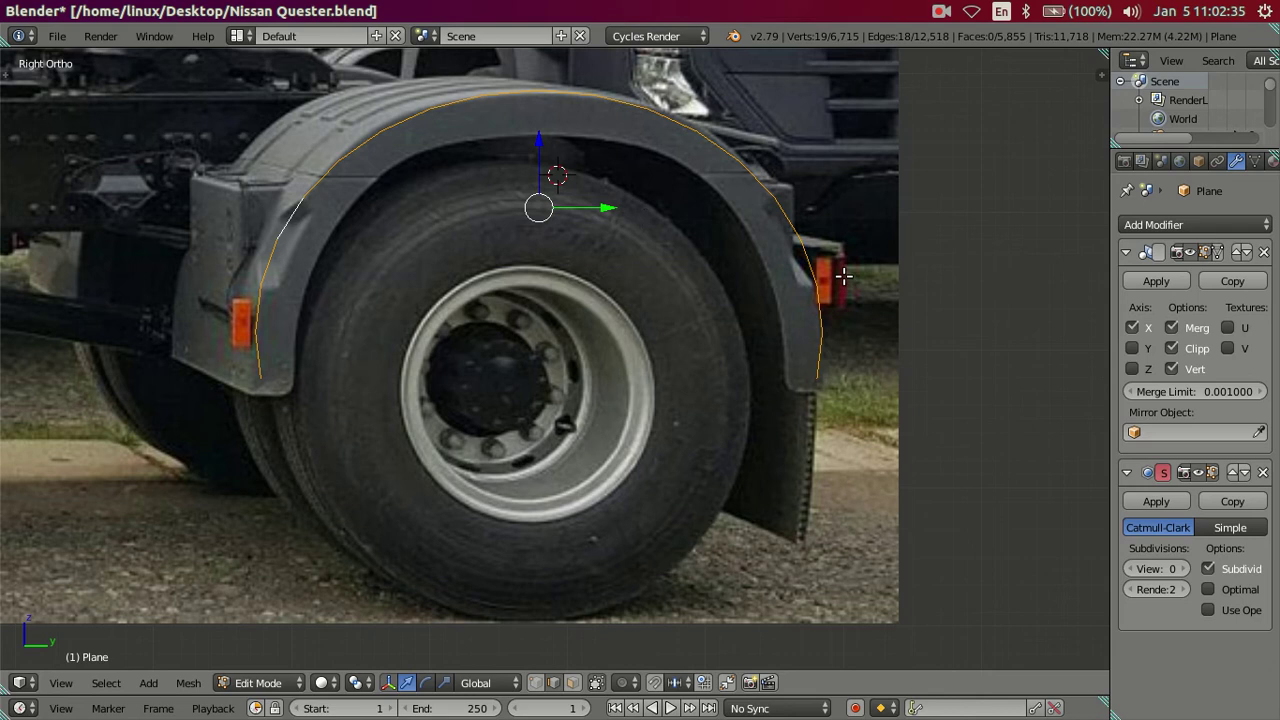
key(ctrl+z)
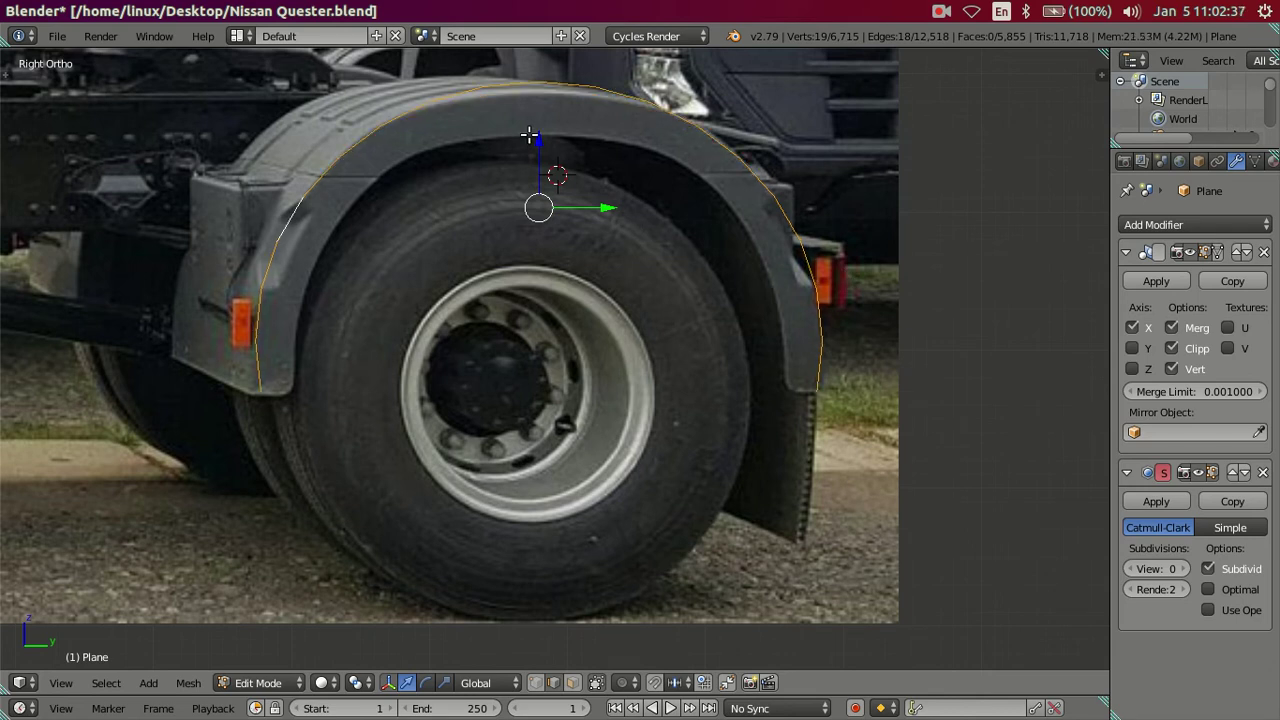
drag(531, 134, 544, 142)
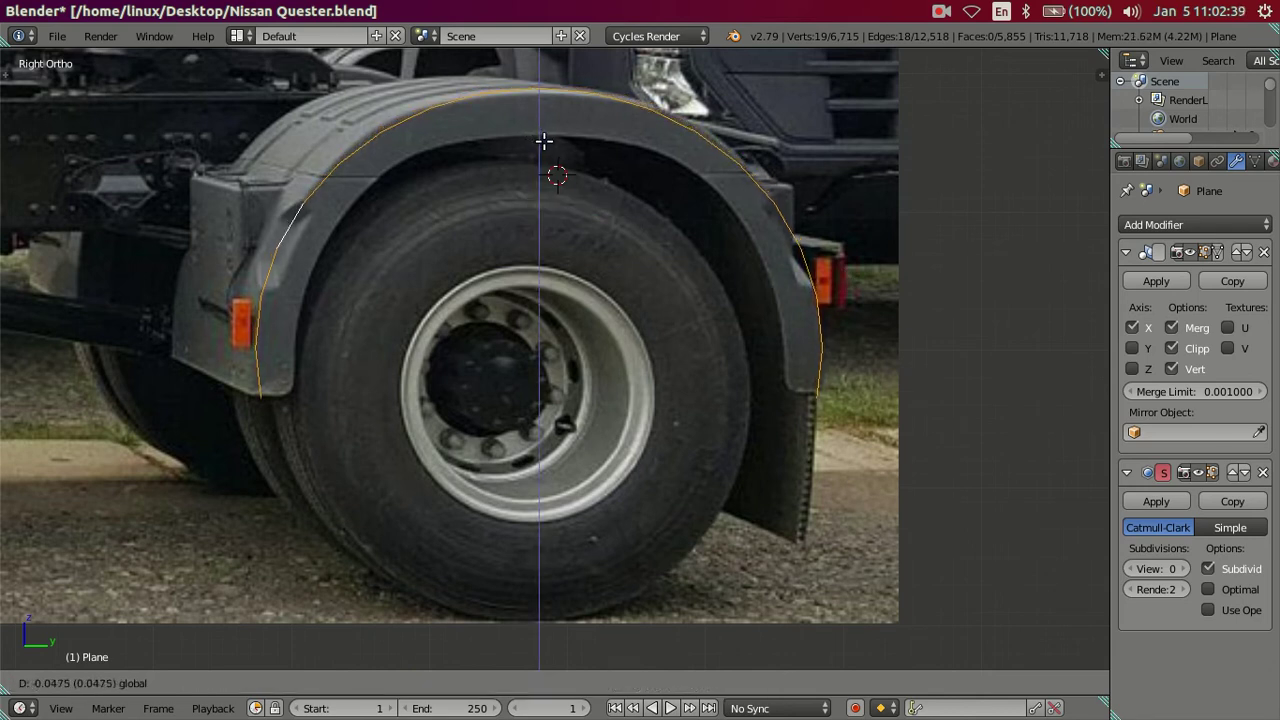
click(544, 142)
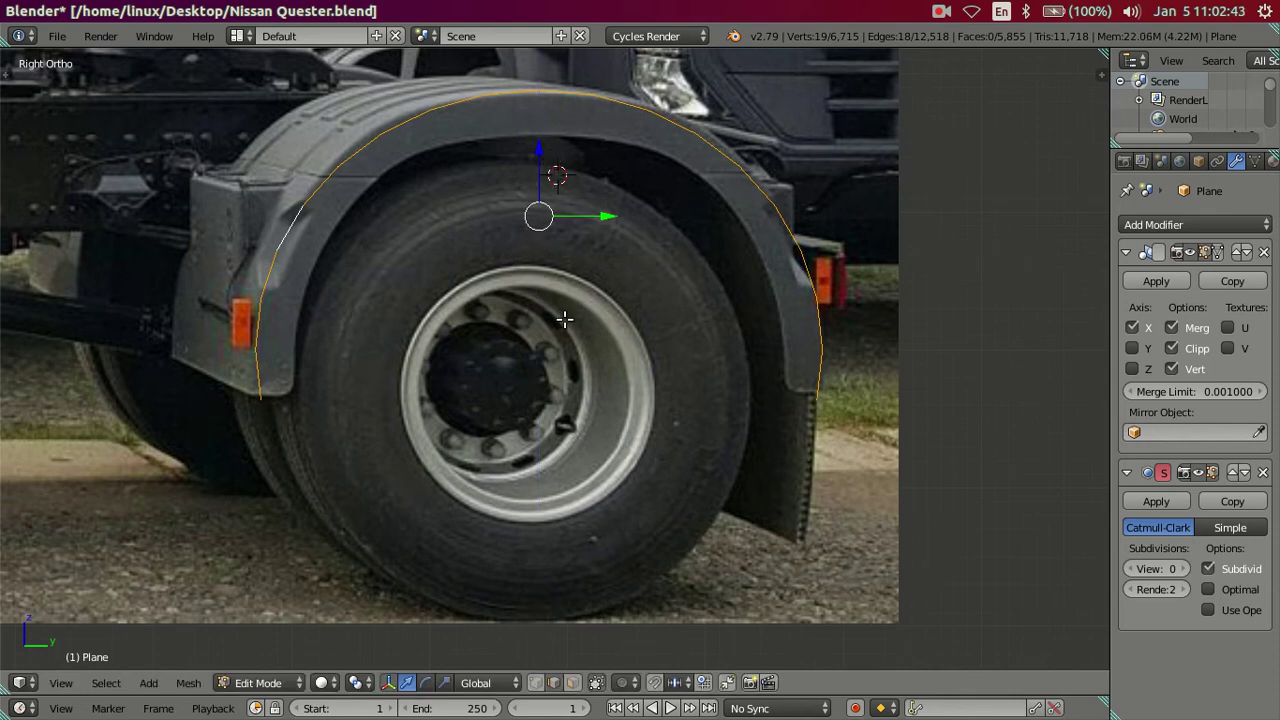
- Delete the arc's two bottom end pieces
right_click(250, 390)
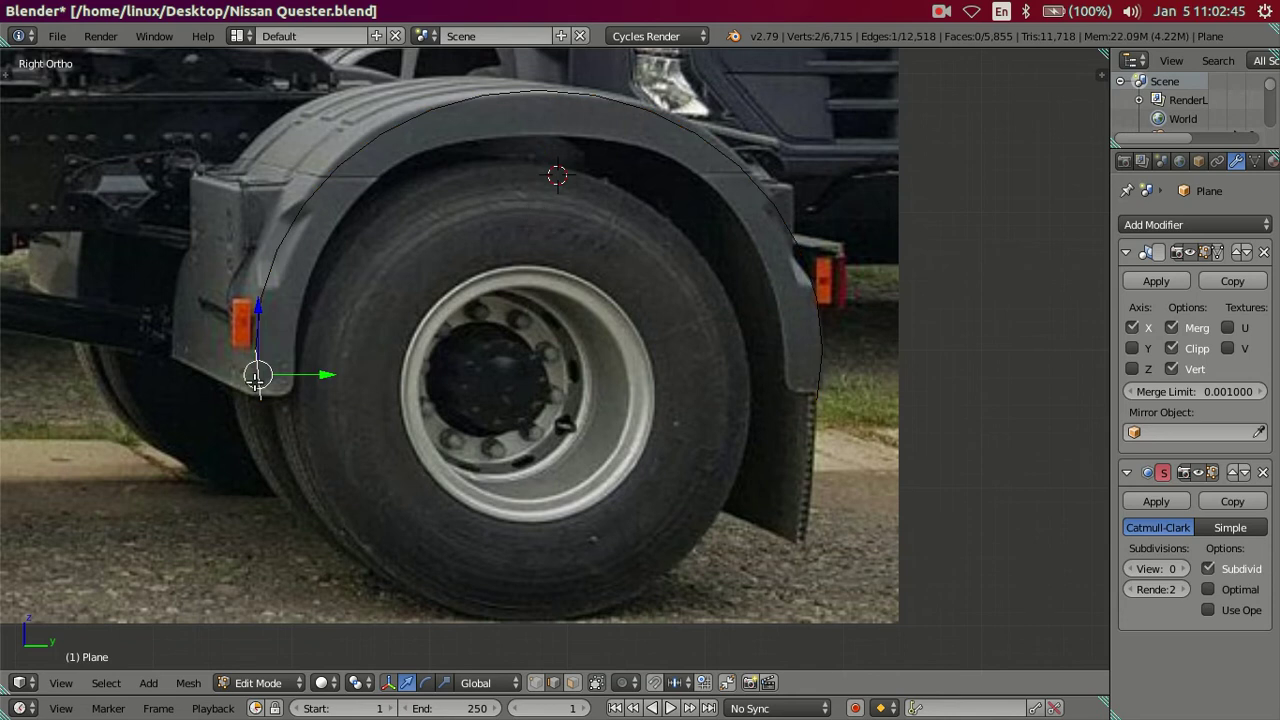
shift+right_click(838, 393)
key(x)
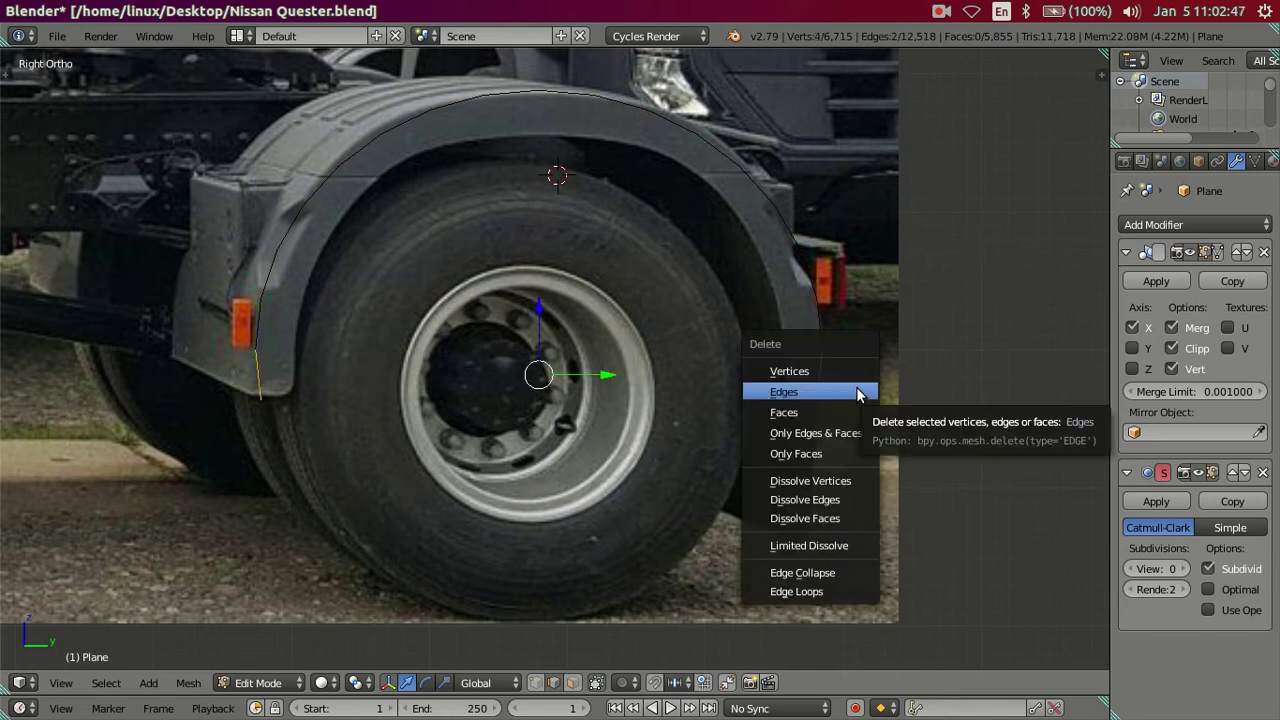
click(857, 393)
- Raise the arc 0.034 along Z and squash it to about 0.91 to hug the fender top
right_click(271, 269)
key(ctrl+l)
key(g)
key(z)
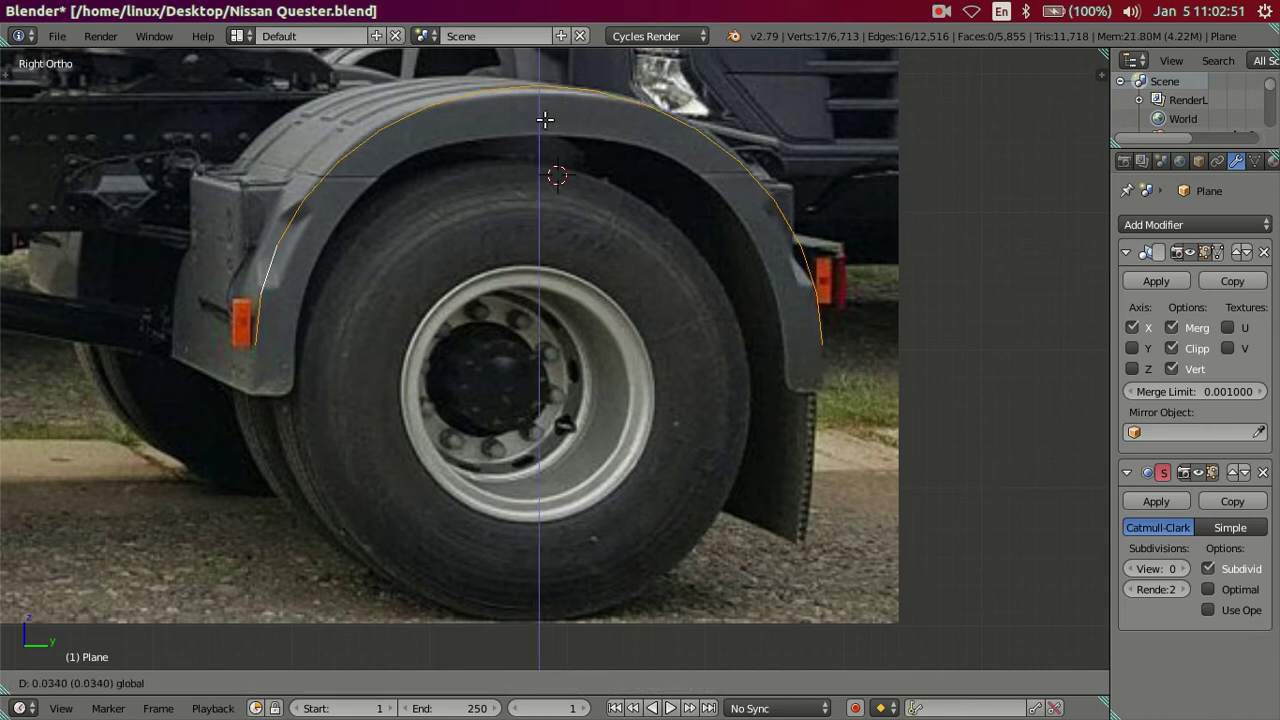
click(547, 112)
key(s)
key(z)
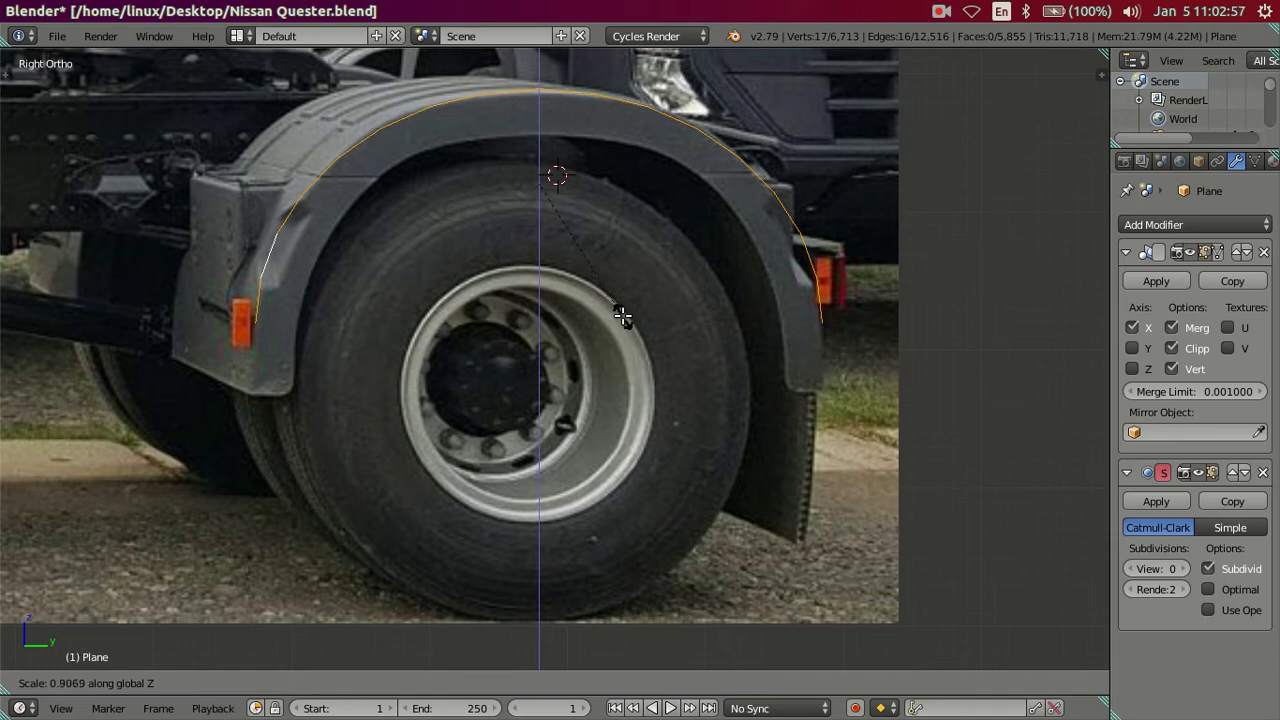
click(622, 316)
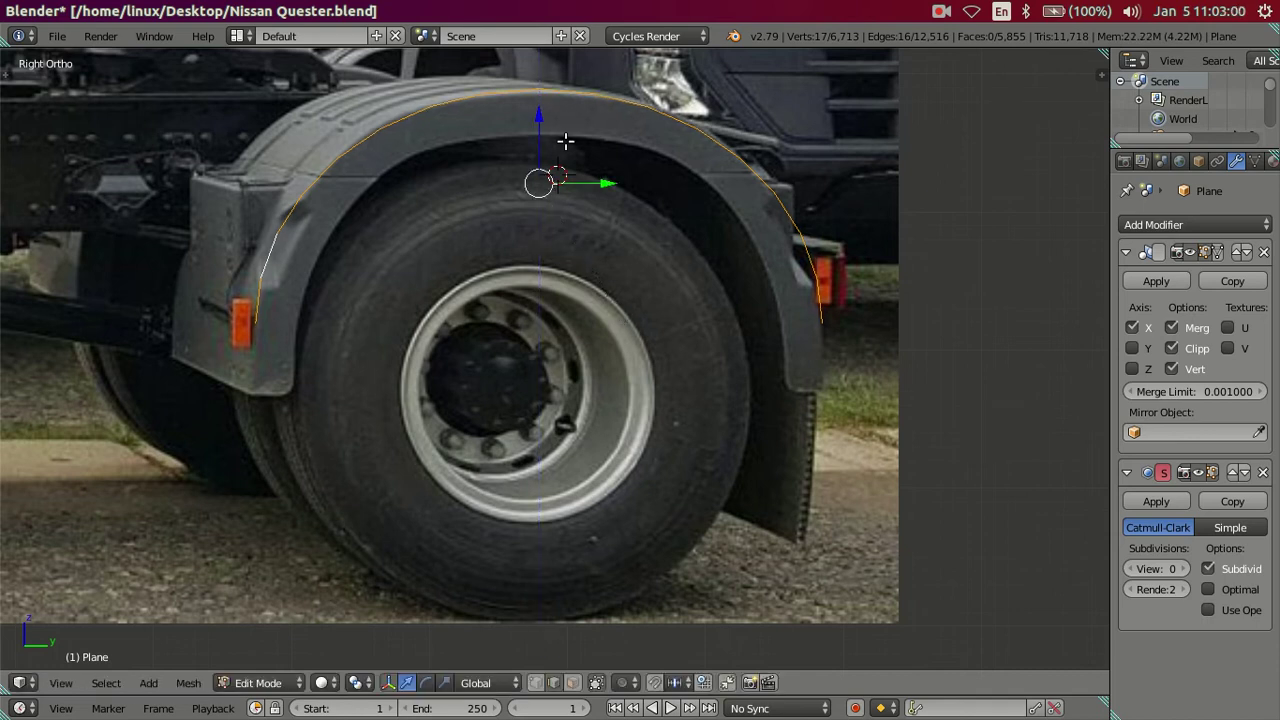
scroll(360, 303, up, 1)
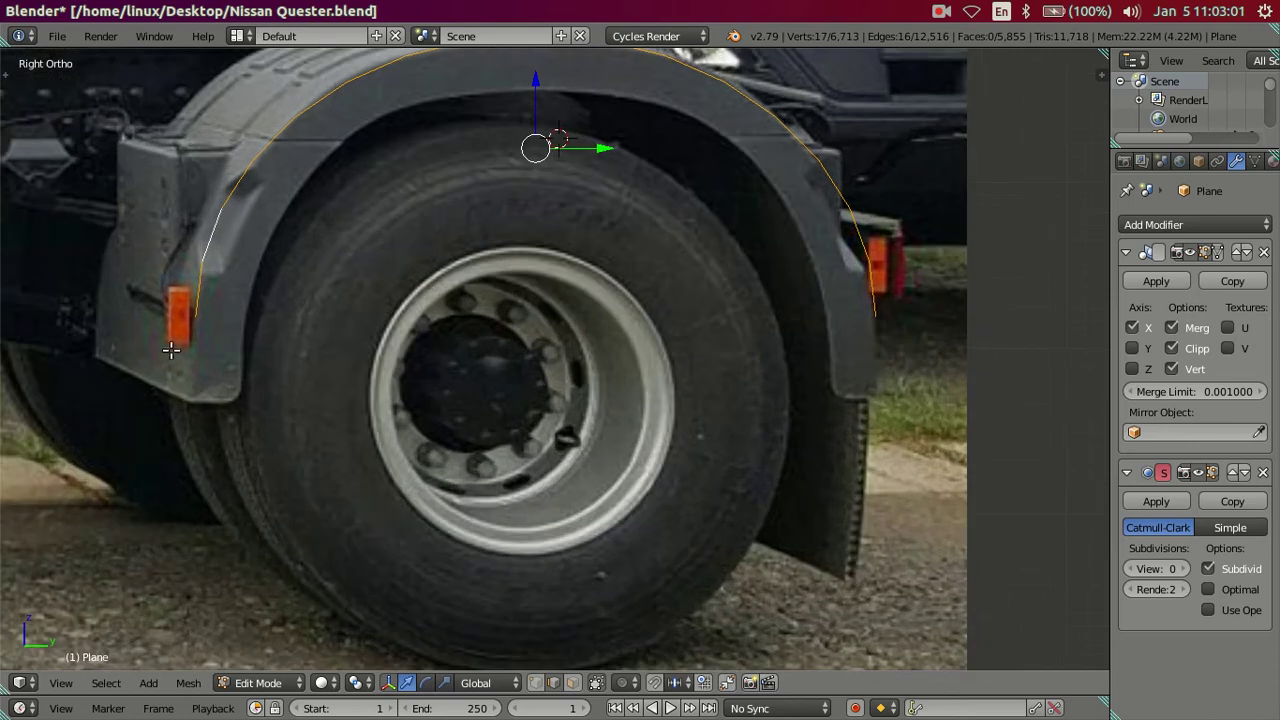
key(ctrl+Tab)
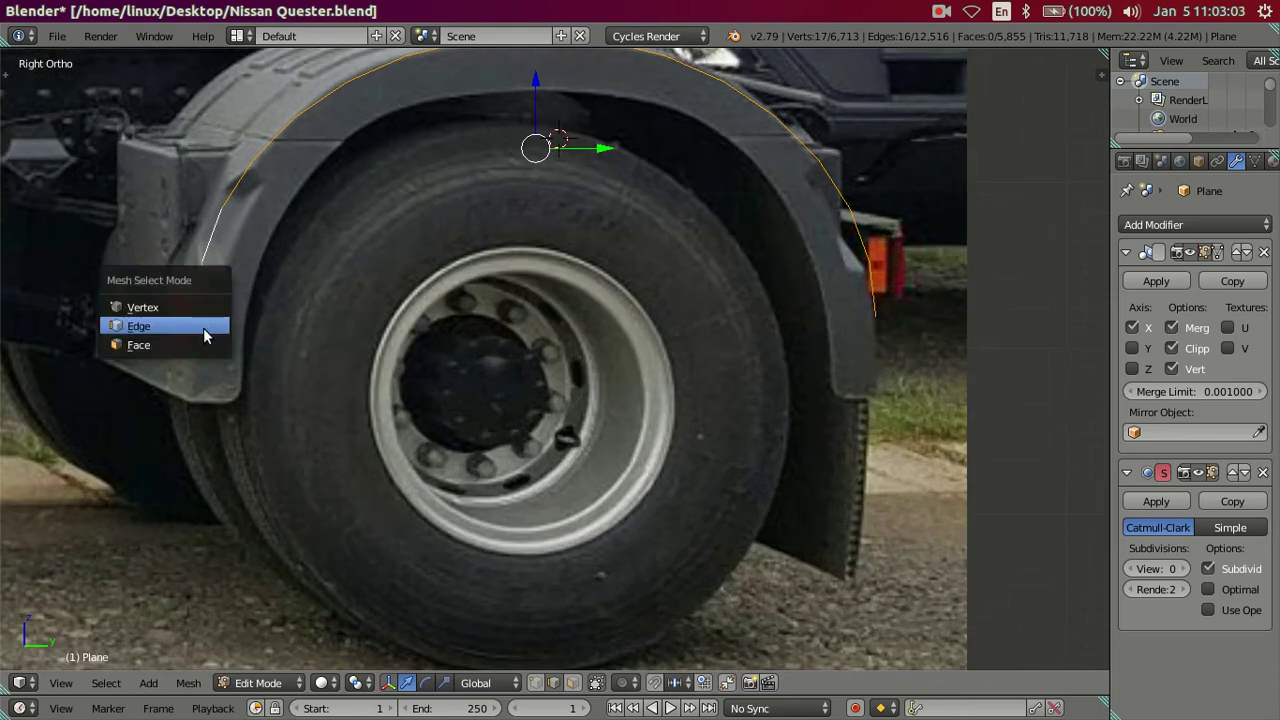
- Extrude straight legs from both arc ends down to the fender's lower edges
click(206, 307)
right_click(195, 316)
shift+right_click(878, 322)
key(e)
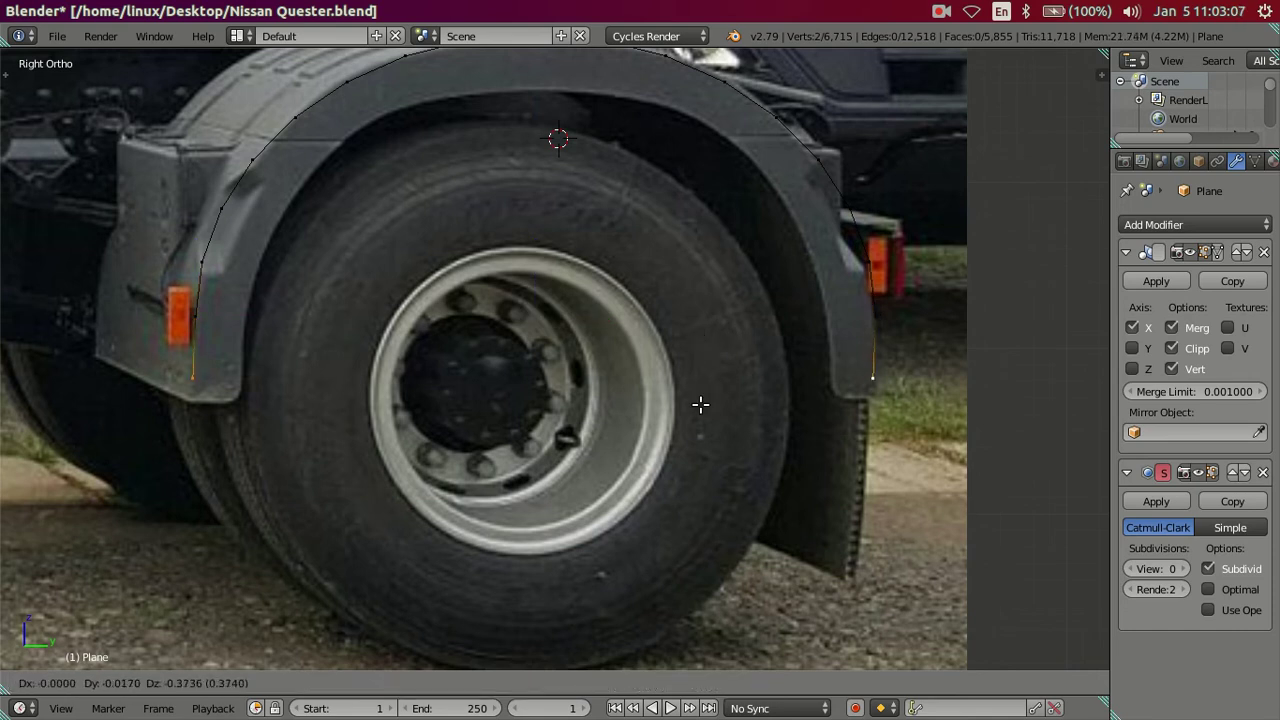
right_click(700, 408)
drag(535, 249, 545, 334)
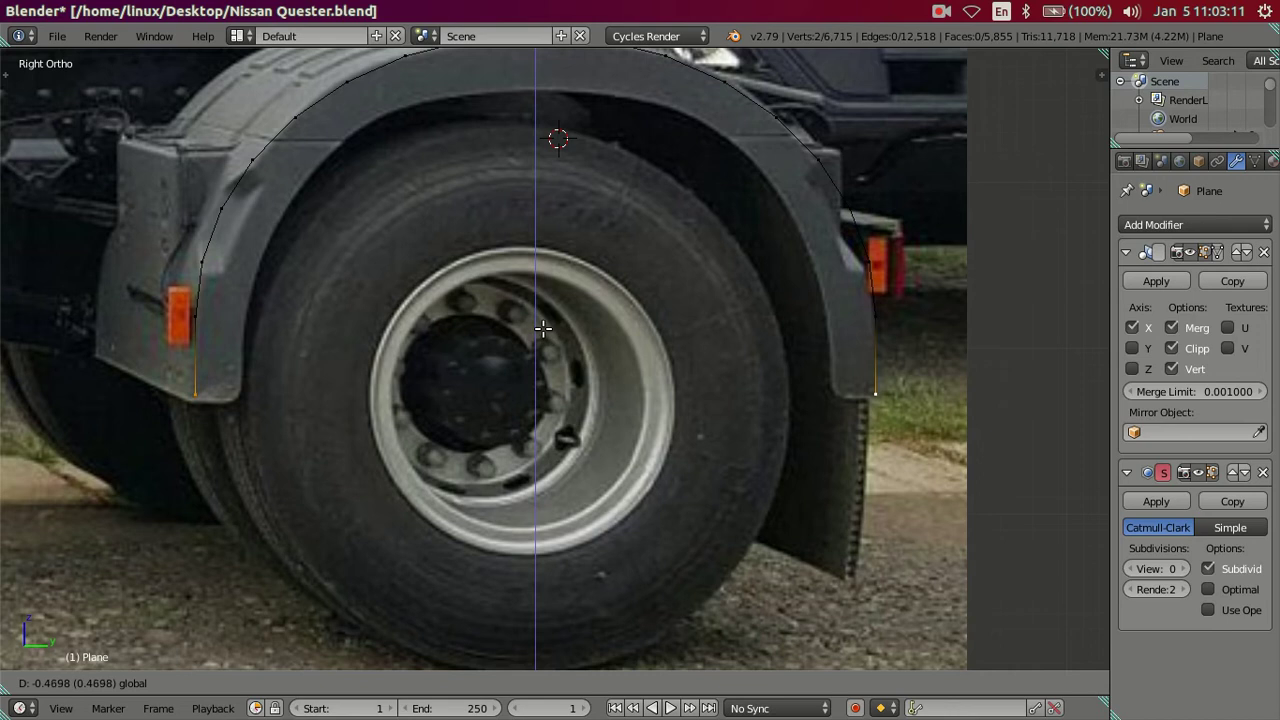
drag(543, 330, 543, 334)
right_click(866, 326)
shift+right_click(194, 316)
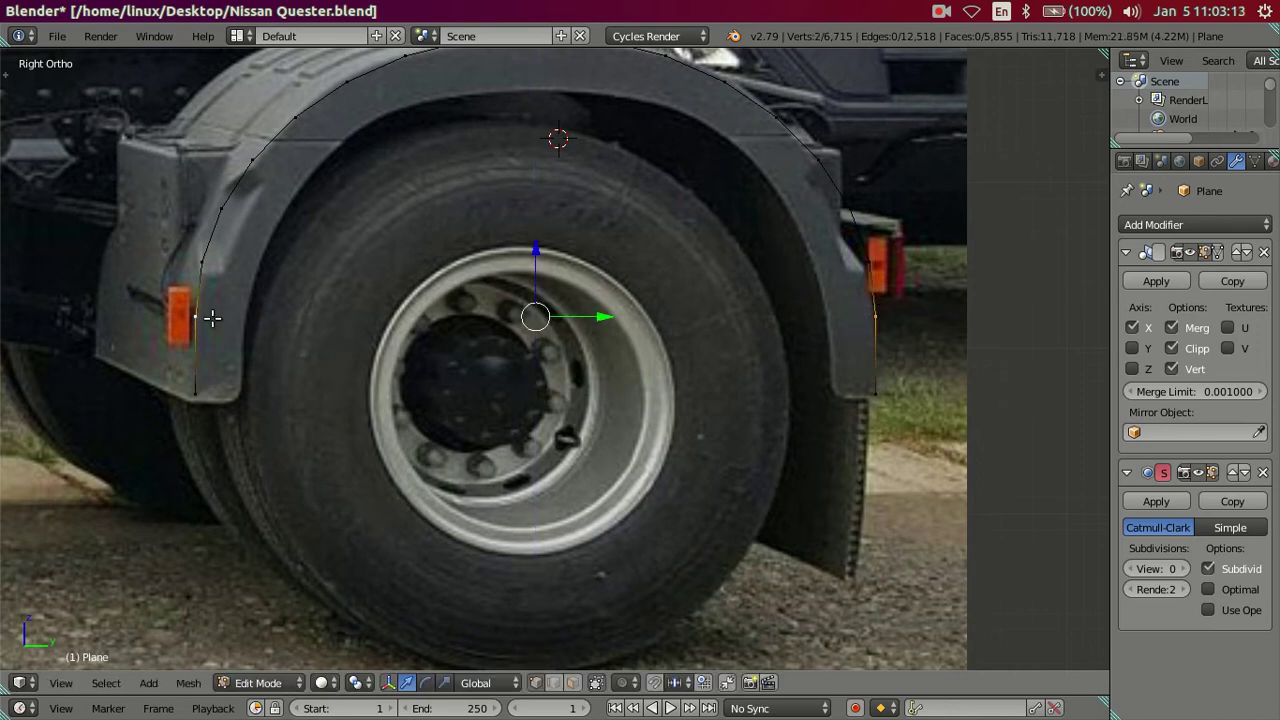
drag(533, 249, 539, 262)
- Lower the arc's three top vertices by 0.017 to match the fender outline
key(a)
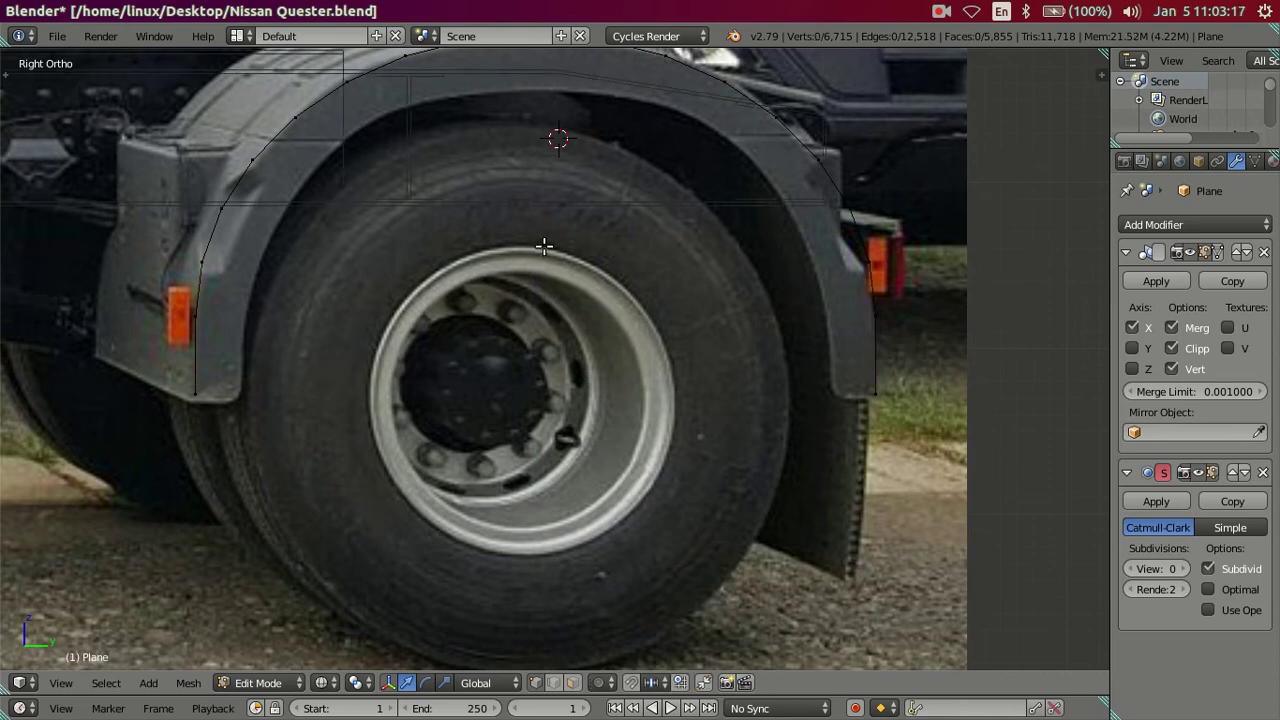
shift+middle_drag(545, 170, 533, 262)
right_click(522, 129)
shift+right_click(588, 131)
shift+right_click(456, 133)
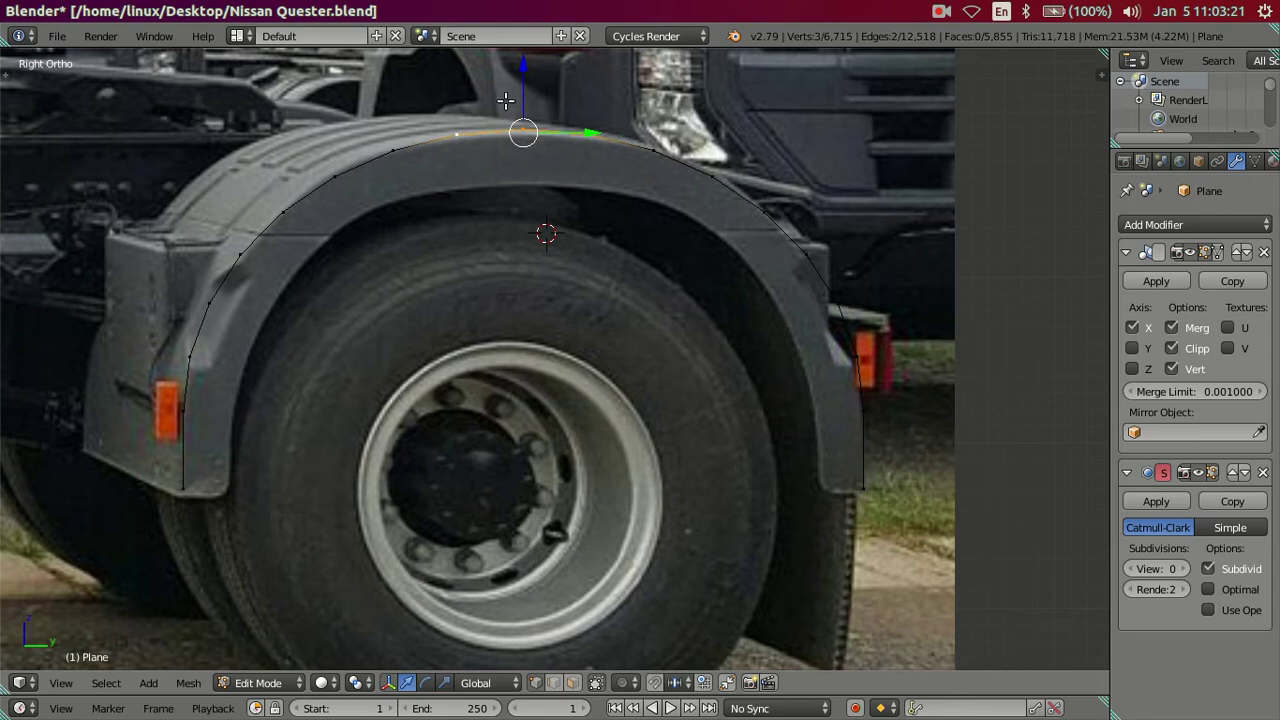
drag(518, 64, 521, 66)
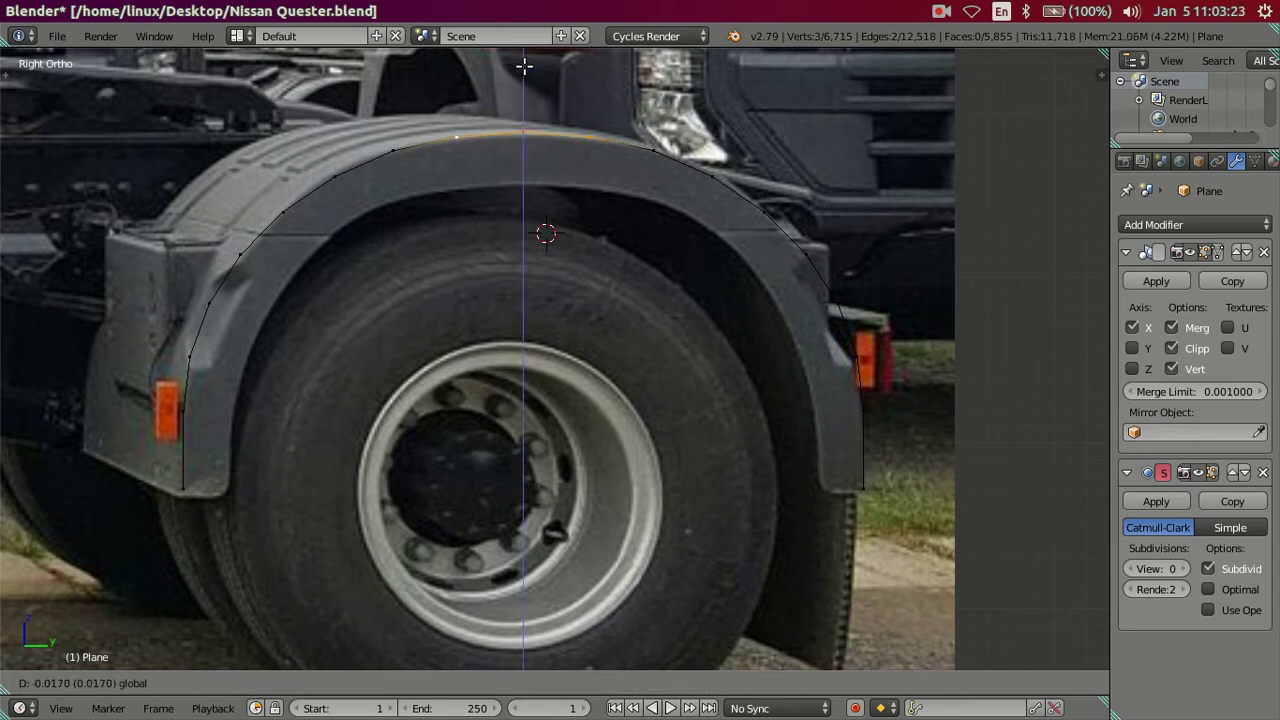
click(526, 70)
key(a)
scroll(580, 200, down, 2)
- Inspect the fender curve in local view, select it, and return to the Right side view
middle_drag(634, 263, 519, 321)
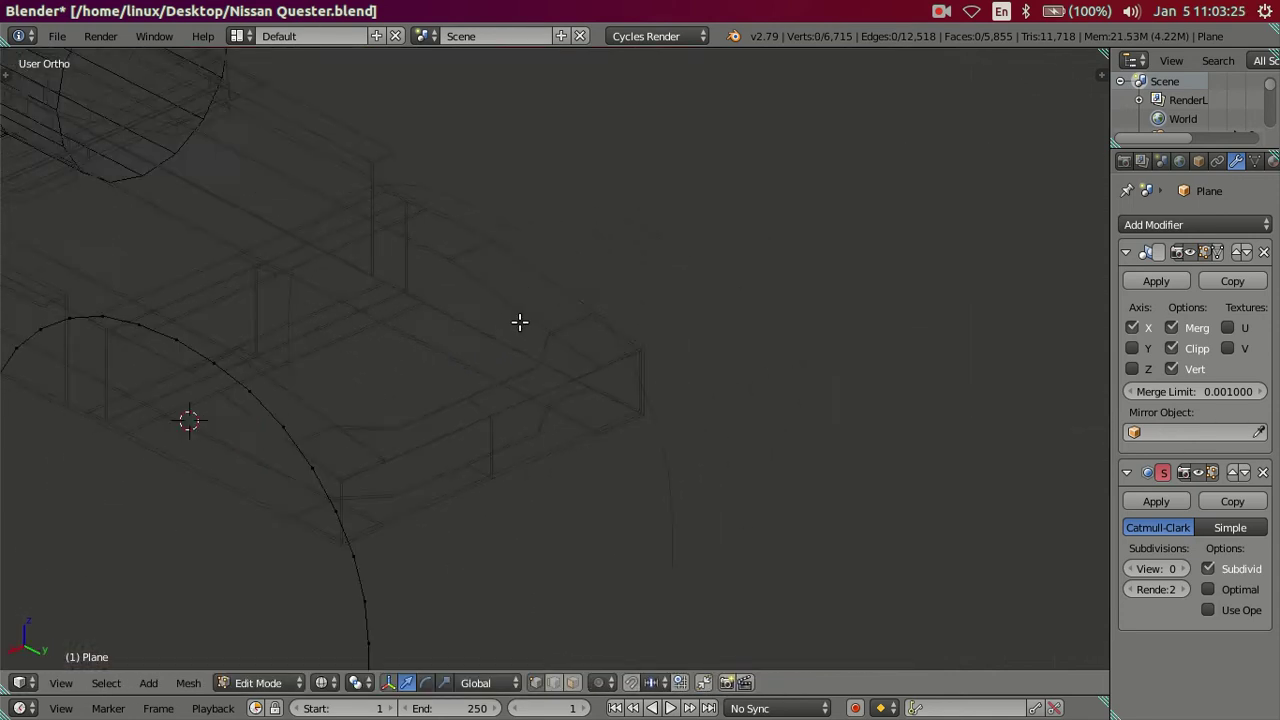
key(KP_Divide)
right_click(442, 218)
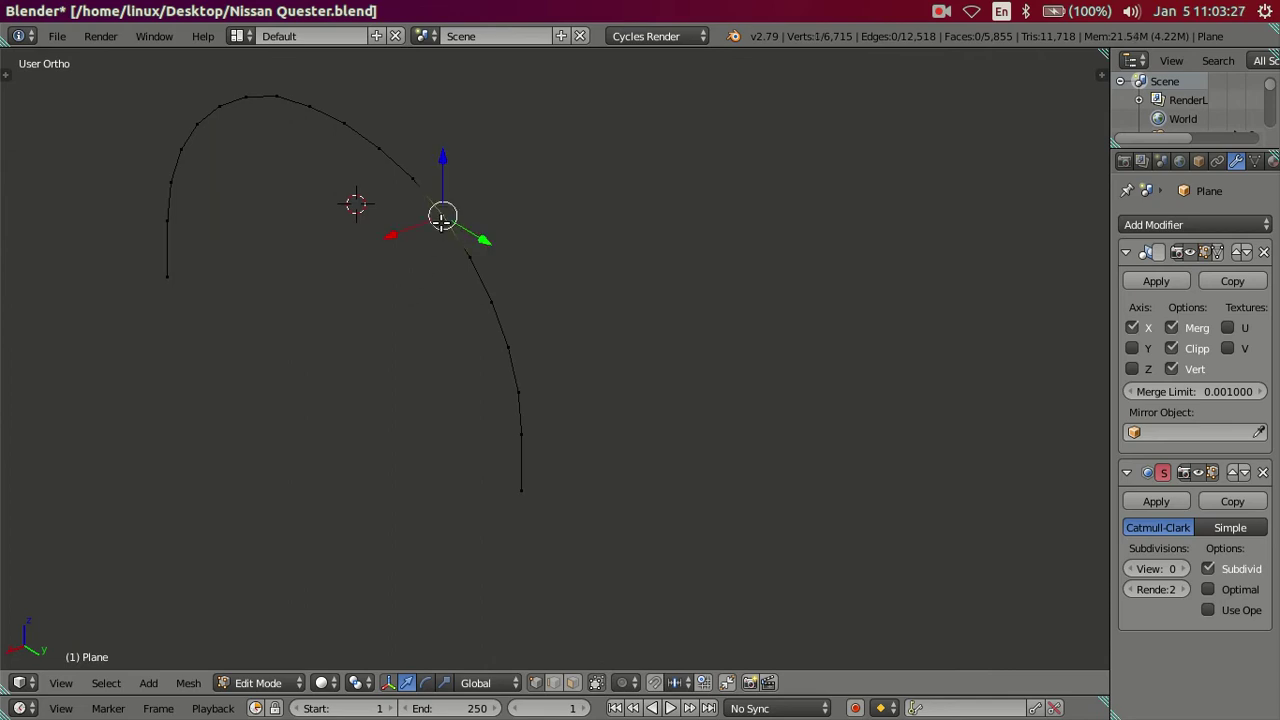
key(ctrl+l)
key(KP_Divide)
middle_drag(449, 220, 466, 343)
scroll(518, 290, up, 2)
key(KP_3)
- Zoom and pan until the traced fender arch fills the frame over the wheel
mouse_move(397, 232)
shift+middle_down()
mouse_move(410, 283)
mouse_move(486, 297)
shift+middle_up()
scroll(443, 249, up, 1)
scroll(471, 271, up, 2)
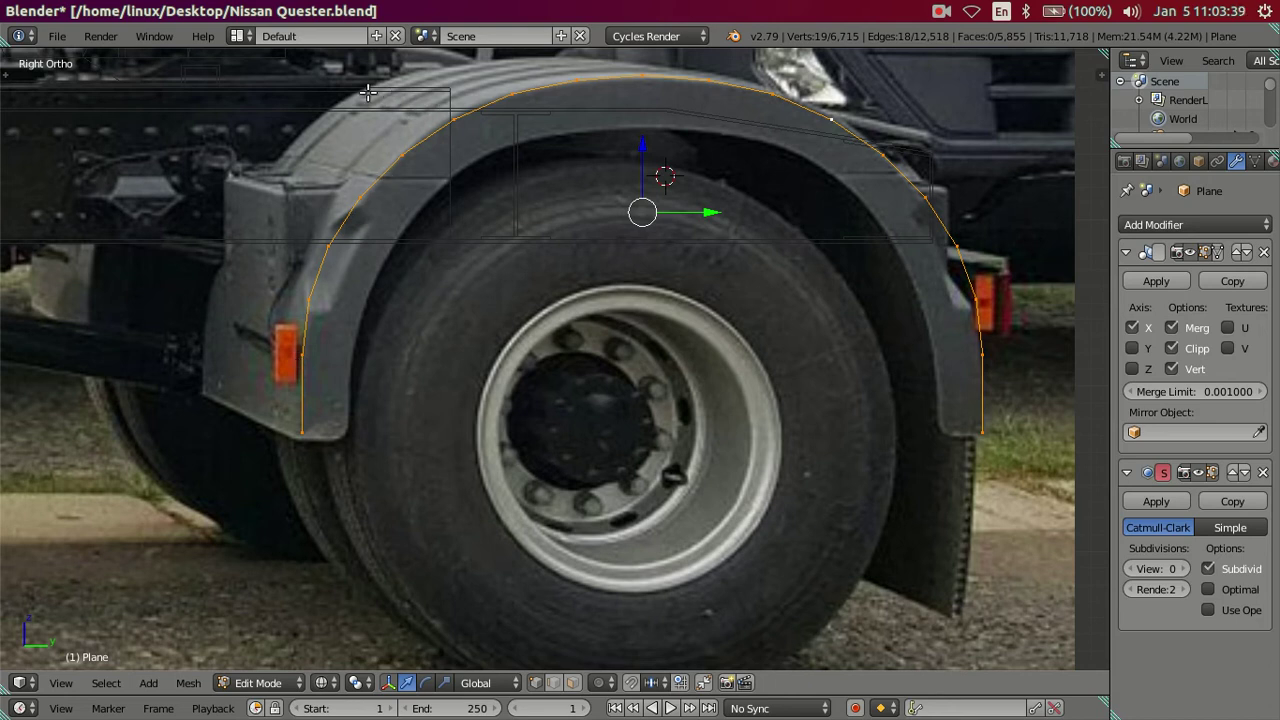
scroll(446, 132, down, 2)
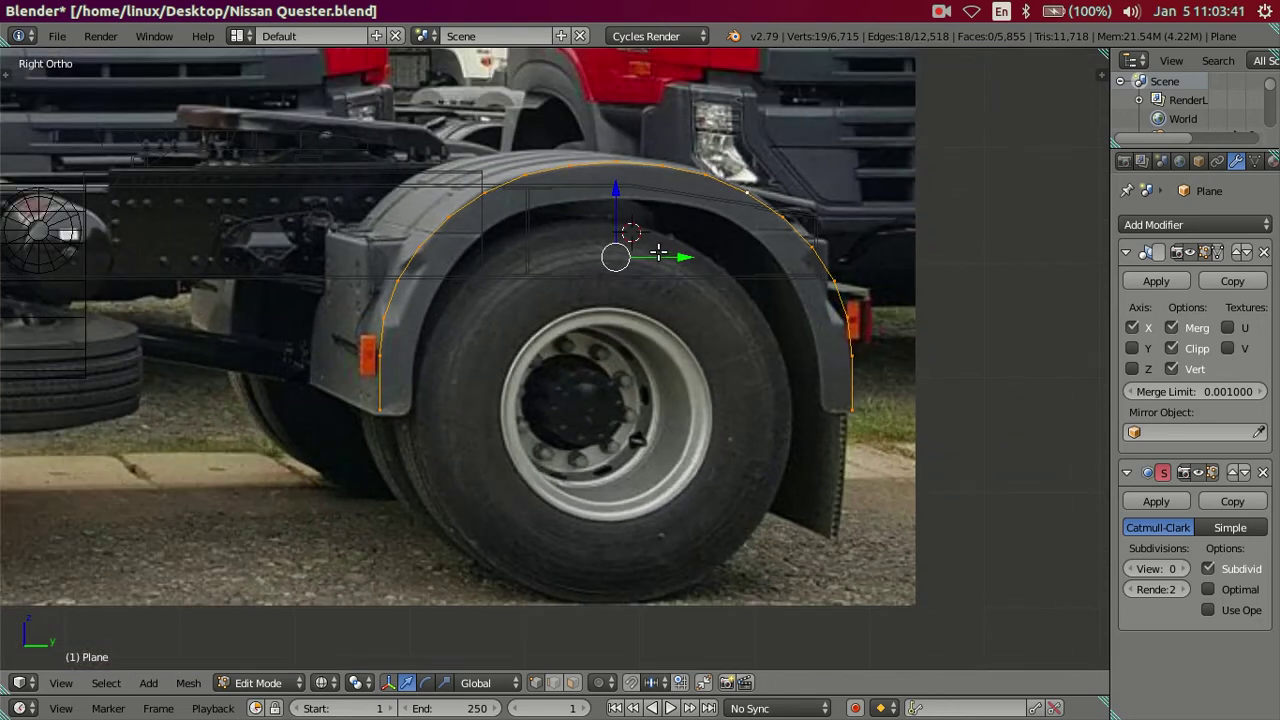
scroll(658, 252, up, 2)
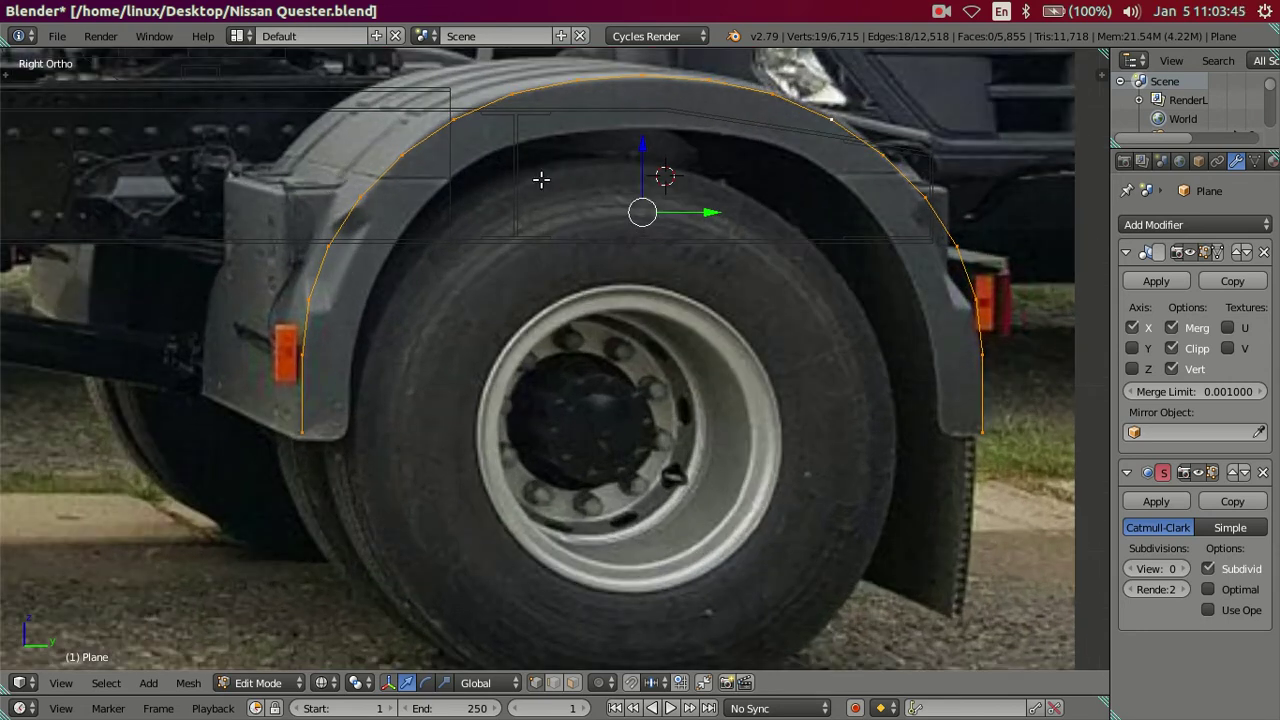
shift+middle_drag(541, 179, 386, 346)
shift+middle_drag(471, 369, 566, 335)
scroll(565, 348, up, 2)
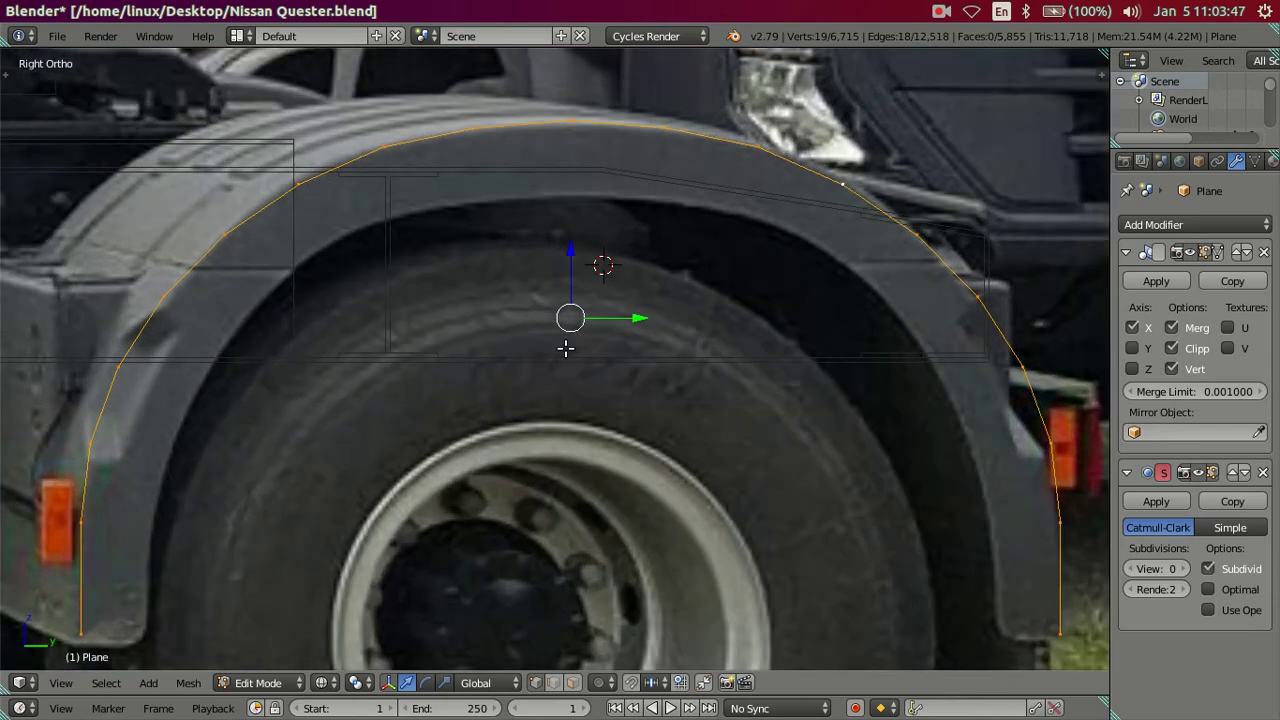
- Slide the first traced arch vertex onto the fender outline, then deselect all
right_click(316, 178)
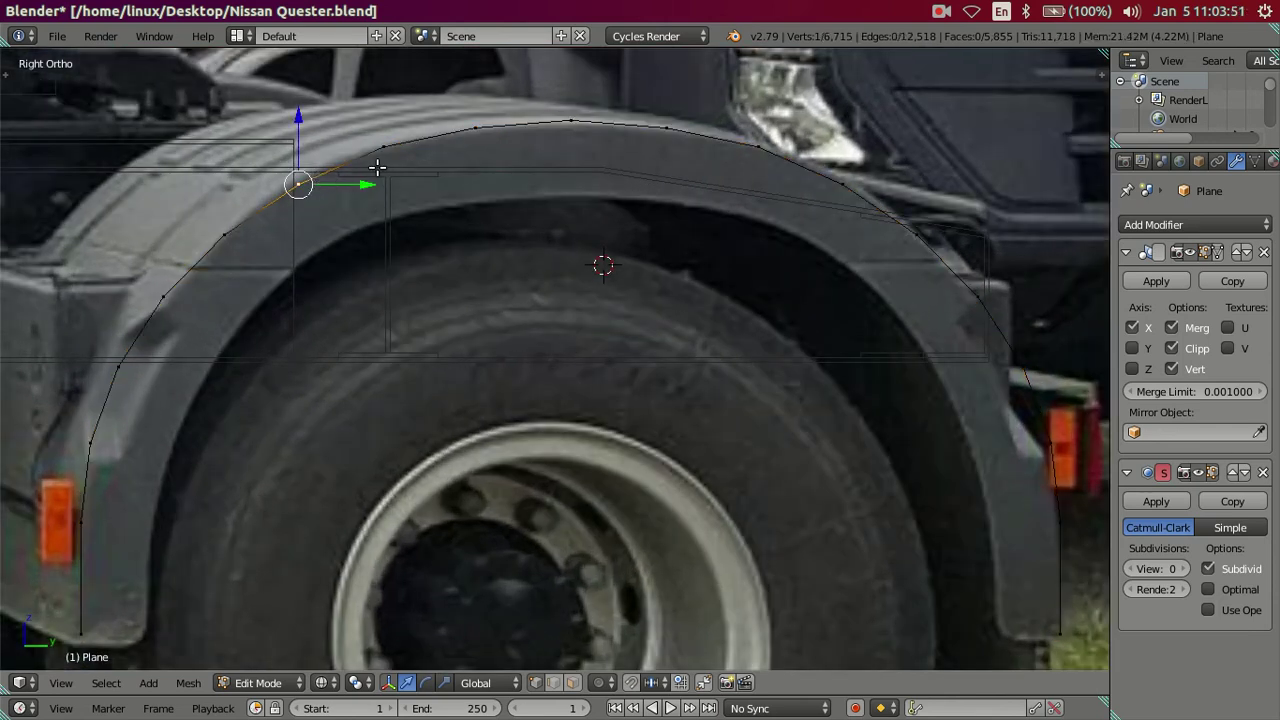
drag(367, 184, 357, 177)
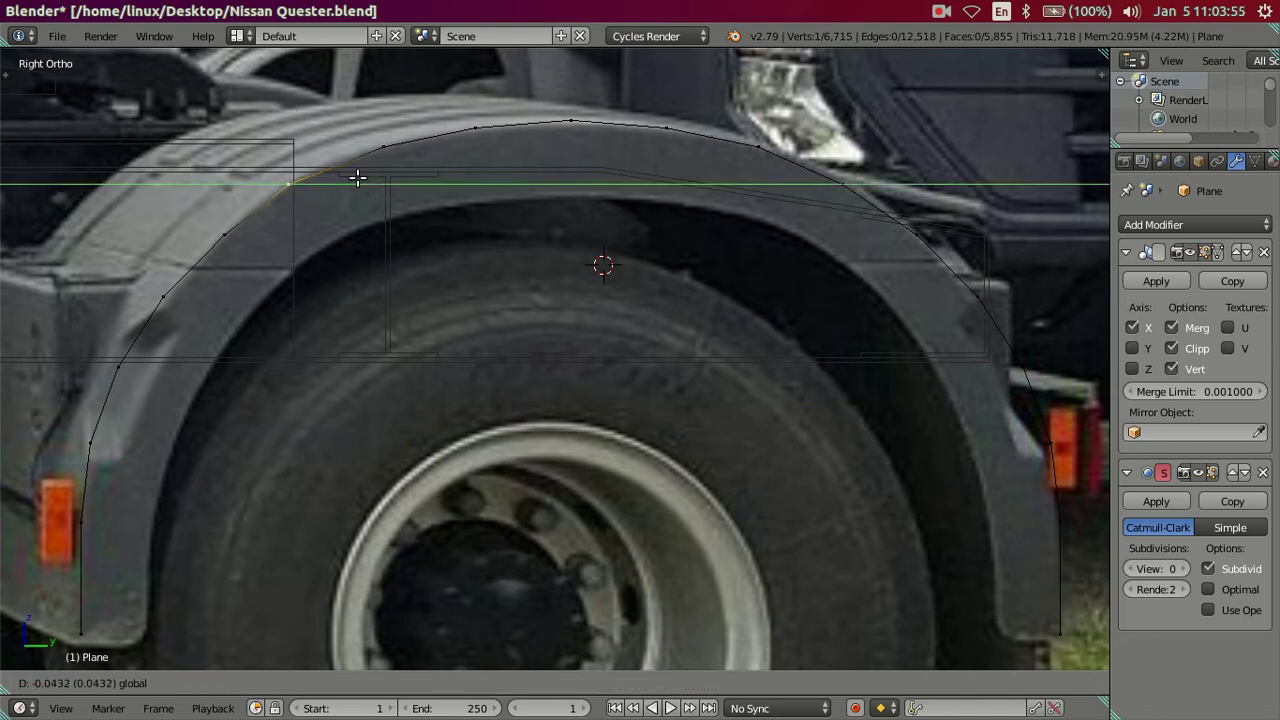
drag(357, 177, 433, 141)
shift+right_click(382, 145)
right_click(383, 147)
key(a)
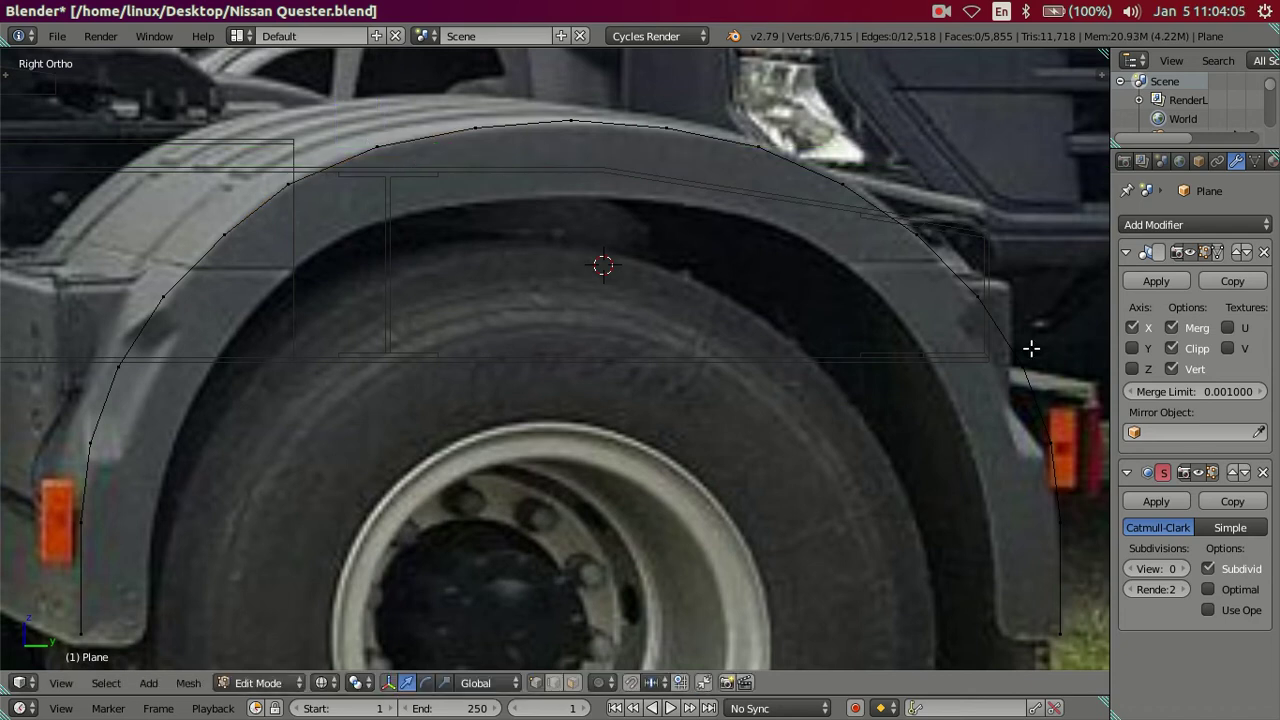
- Move the far right and far left arch vertices onto the fender's outer edge
right_click(925, 240)
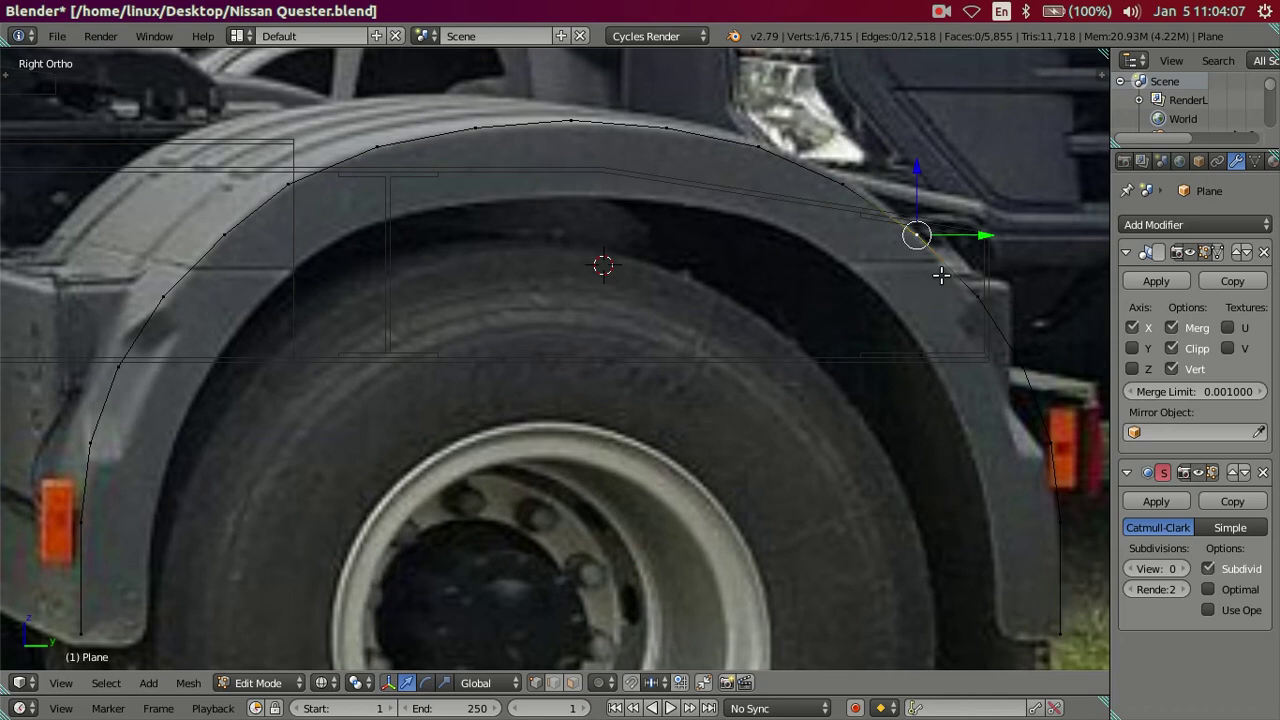
key(g)
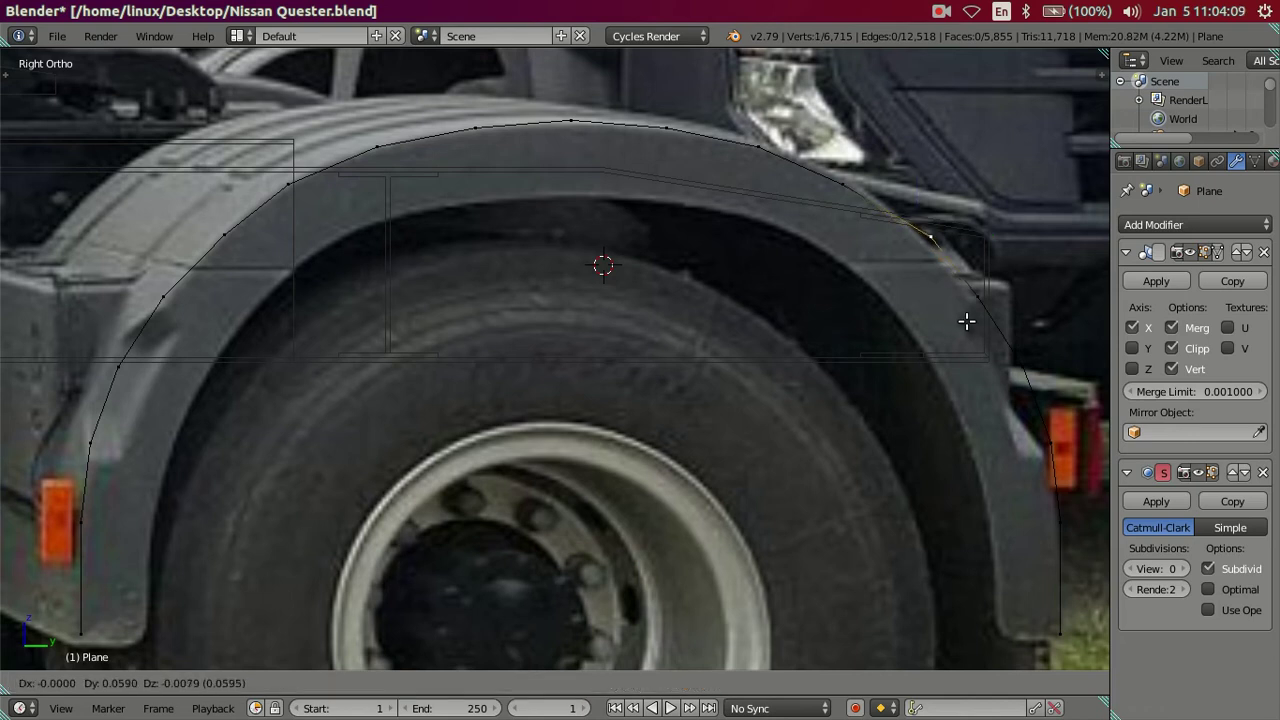
click(967, 343)
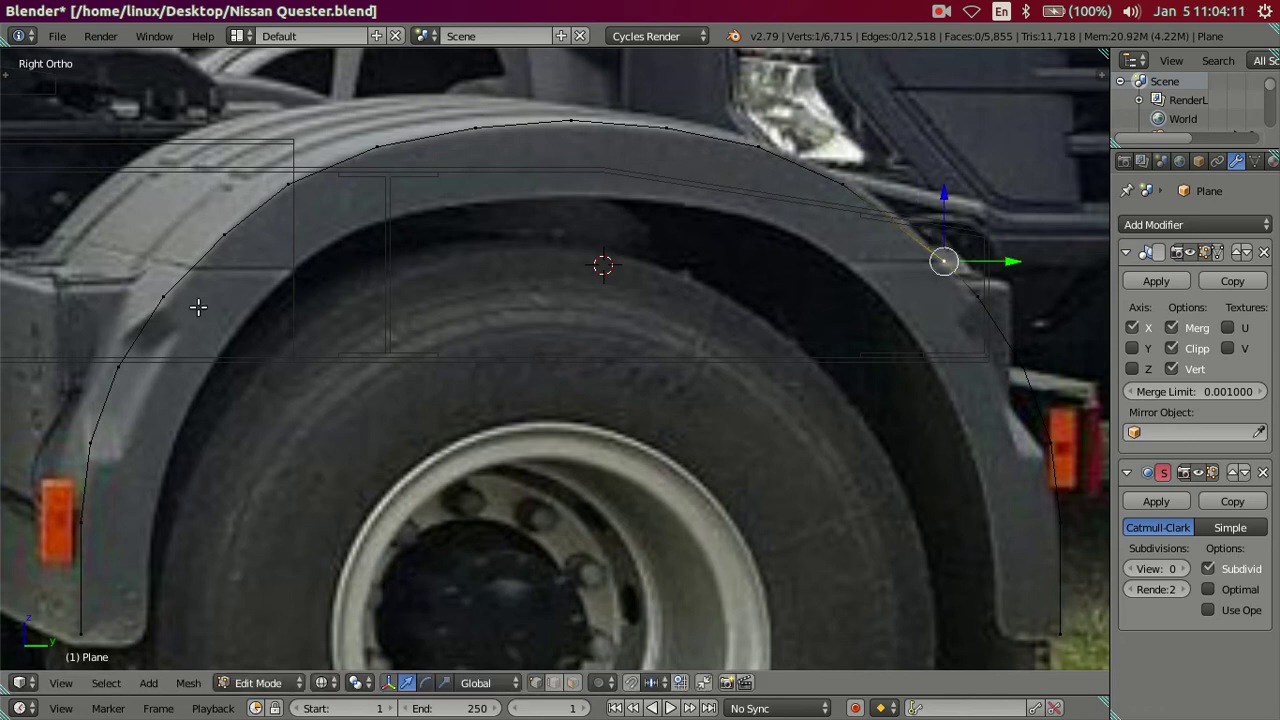
right_click(212, 239)
key(g)
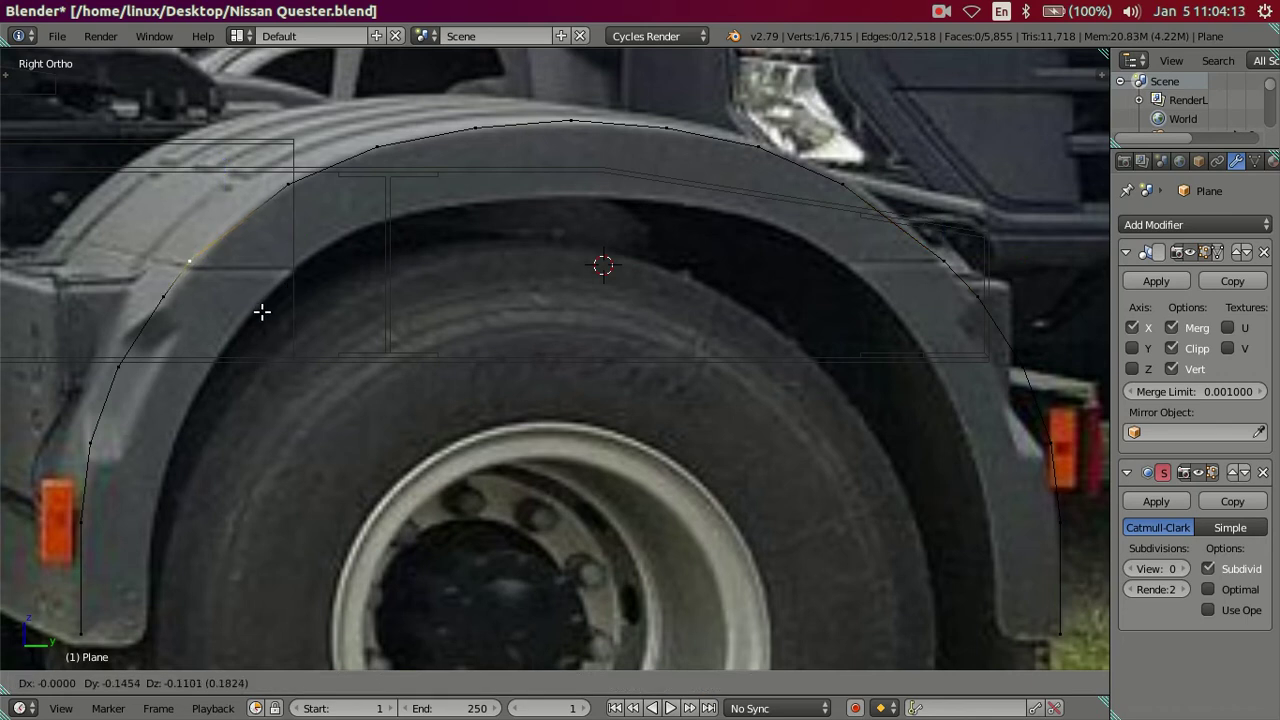
click(265, 313)
- Fit the next vertices up the left and right sides onto the fender outline
right_click(299, 188)
key(g)
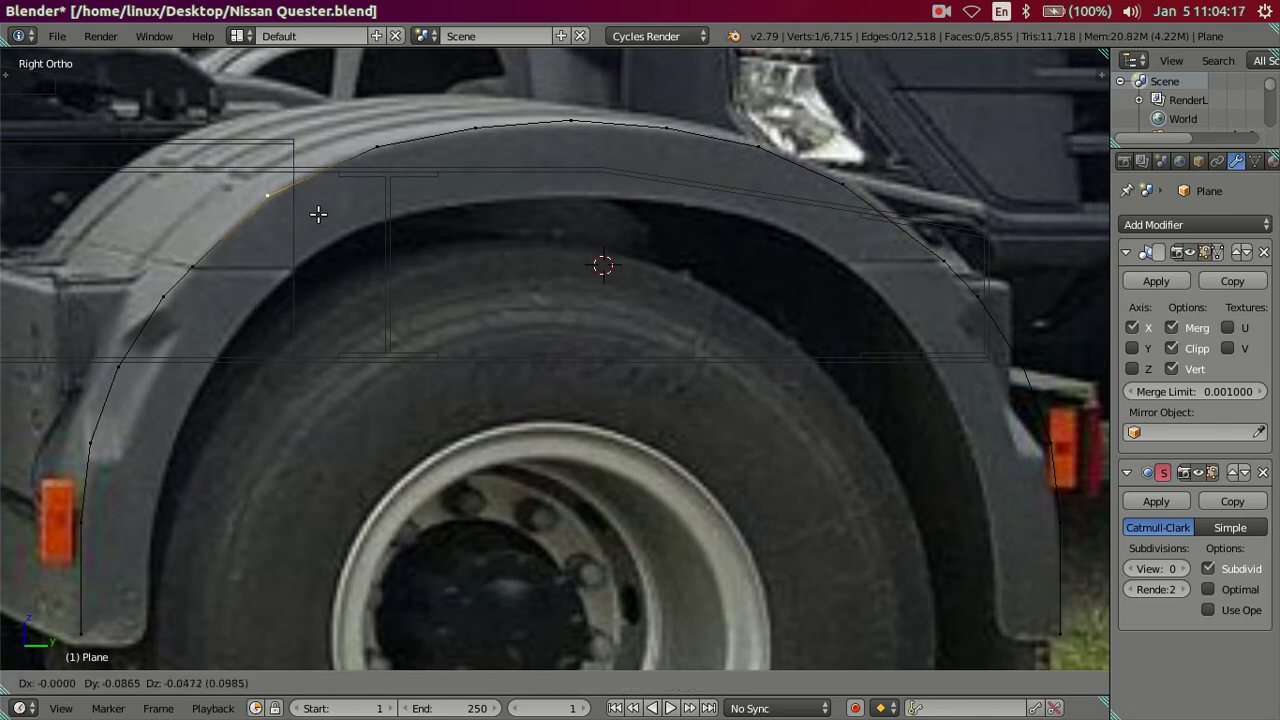
click(314, 214)
right_click(826, 182)
key(g)
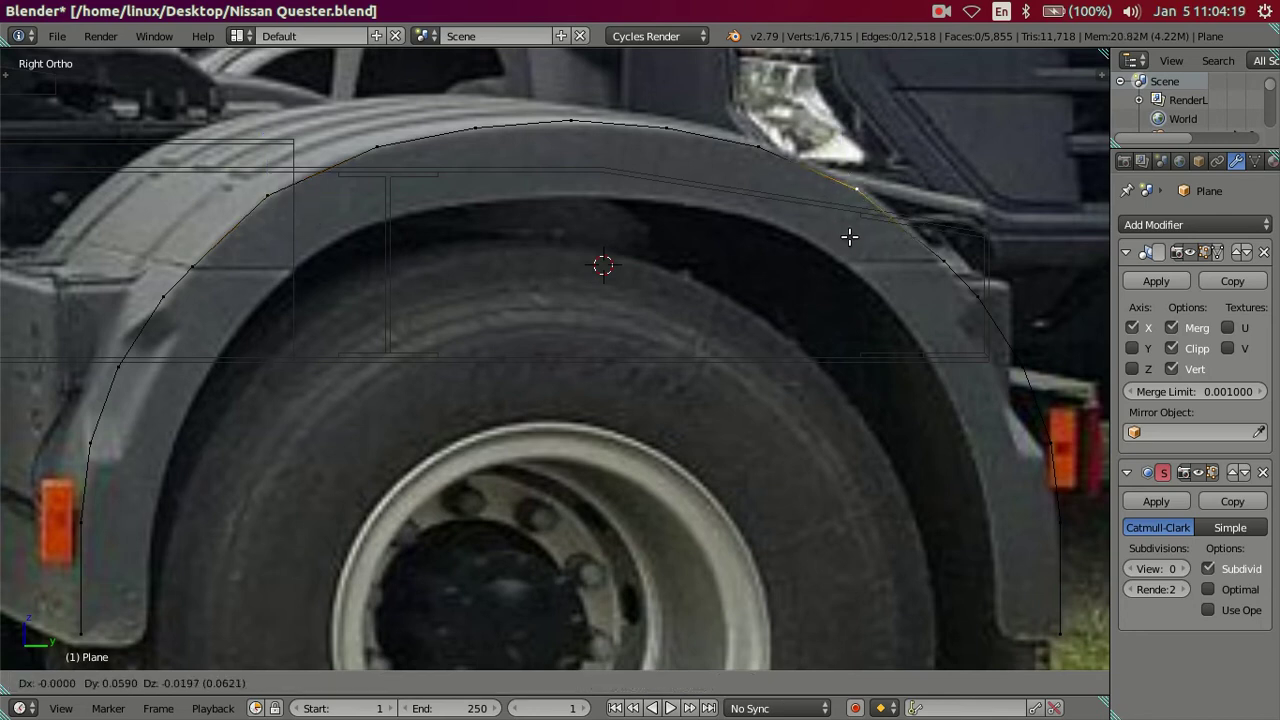
click(854, 240)
right_click(765, 175)
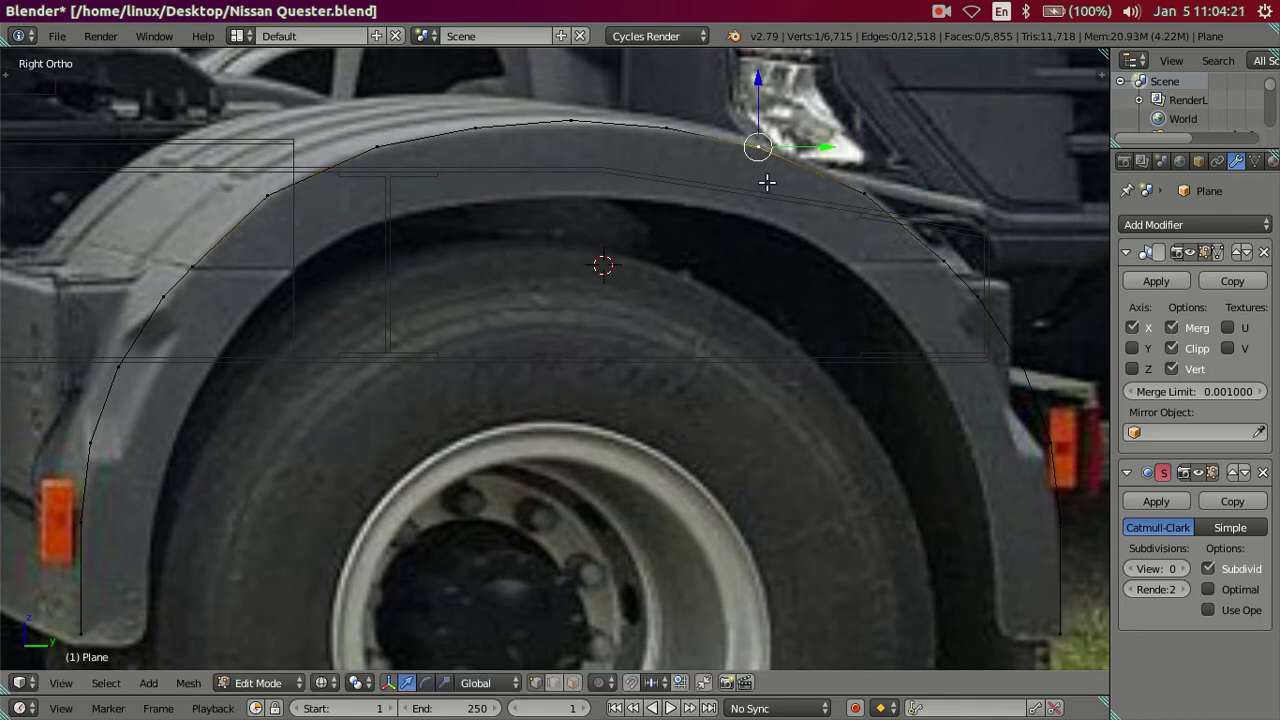
key(g)
click(782, 187)
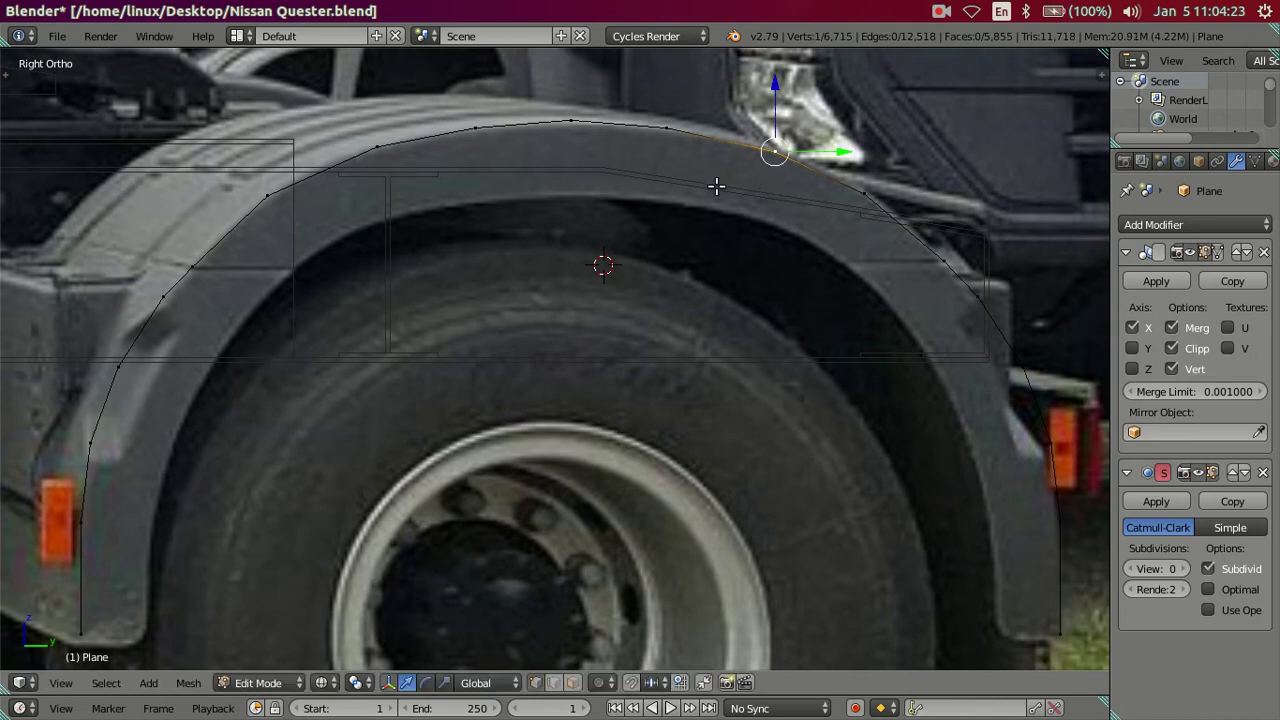
- Refine the top-left, crest and right-of-crest arch vertices, leaving the top vertex unmoved
right_click(390, 170)
key(g)
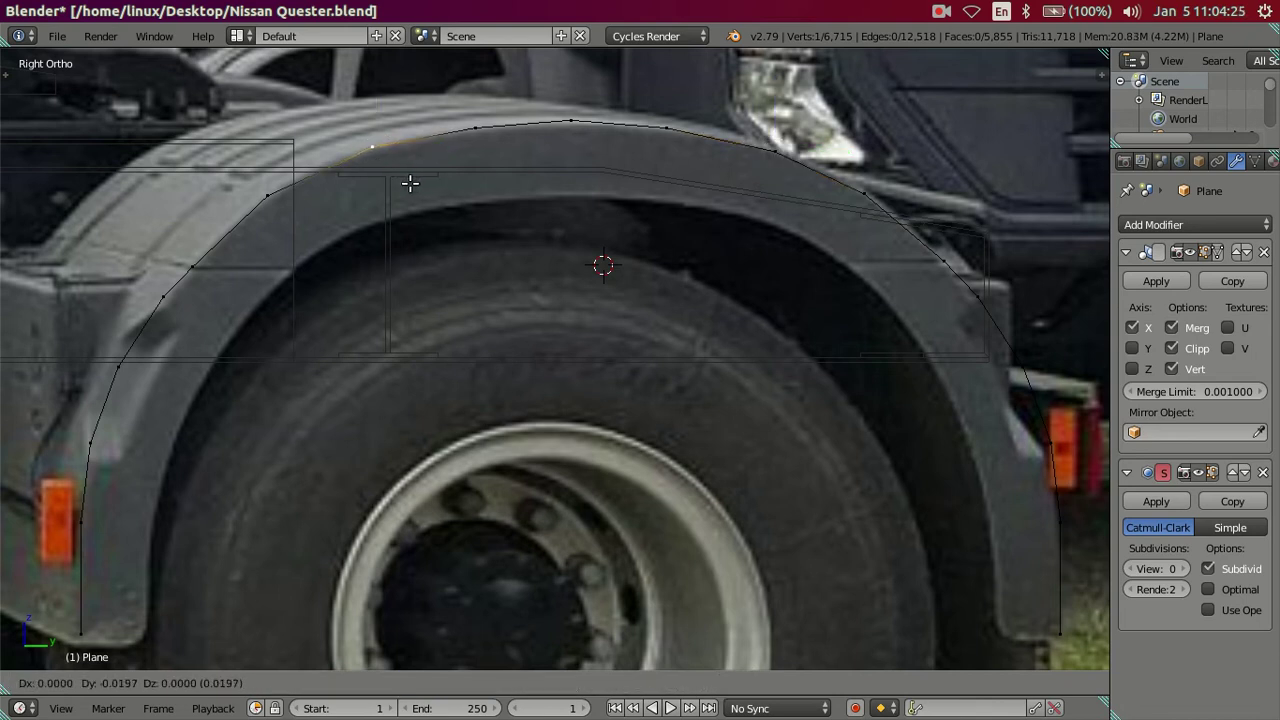
click(404, 185)
right_click(476, 130)
key(g)
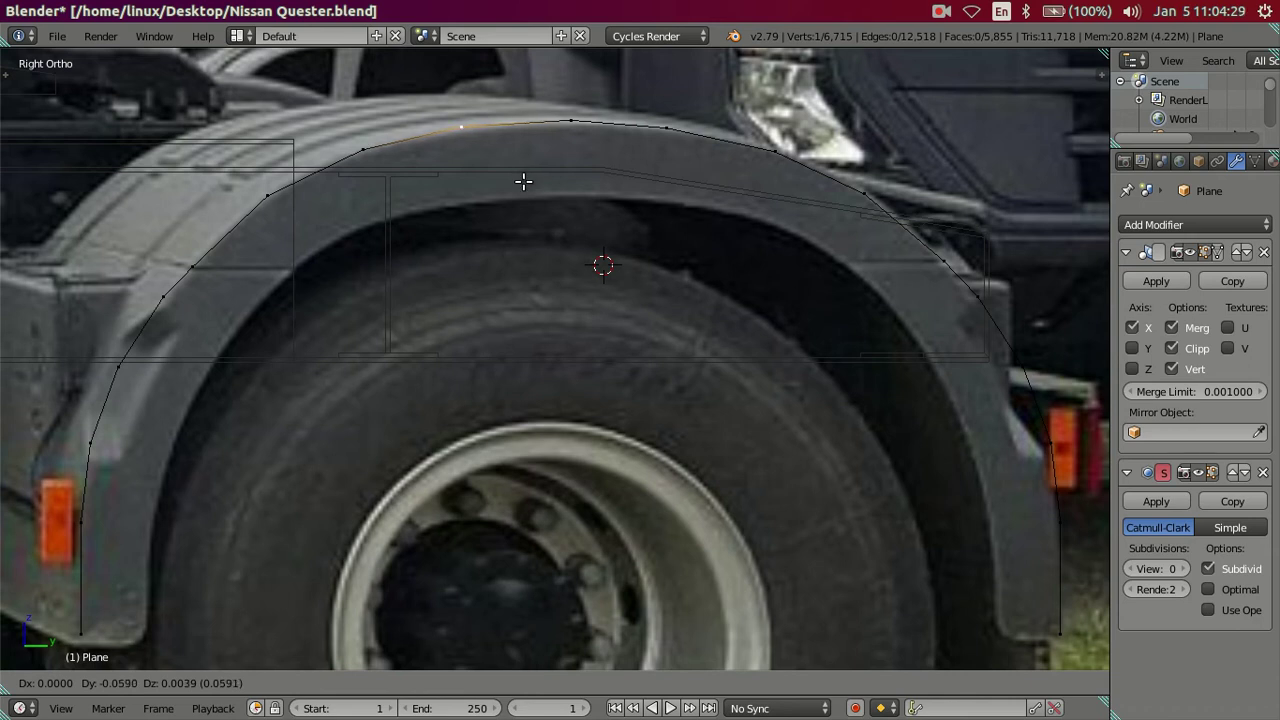
click(523, 181)
right_click(650, 128)
key(g)
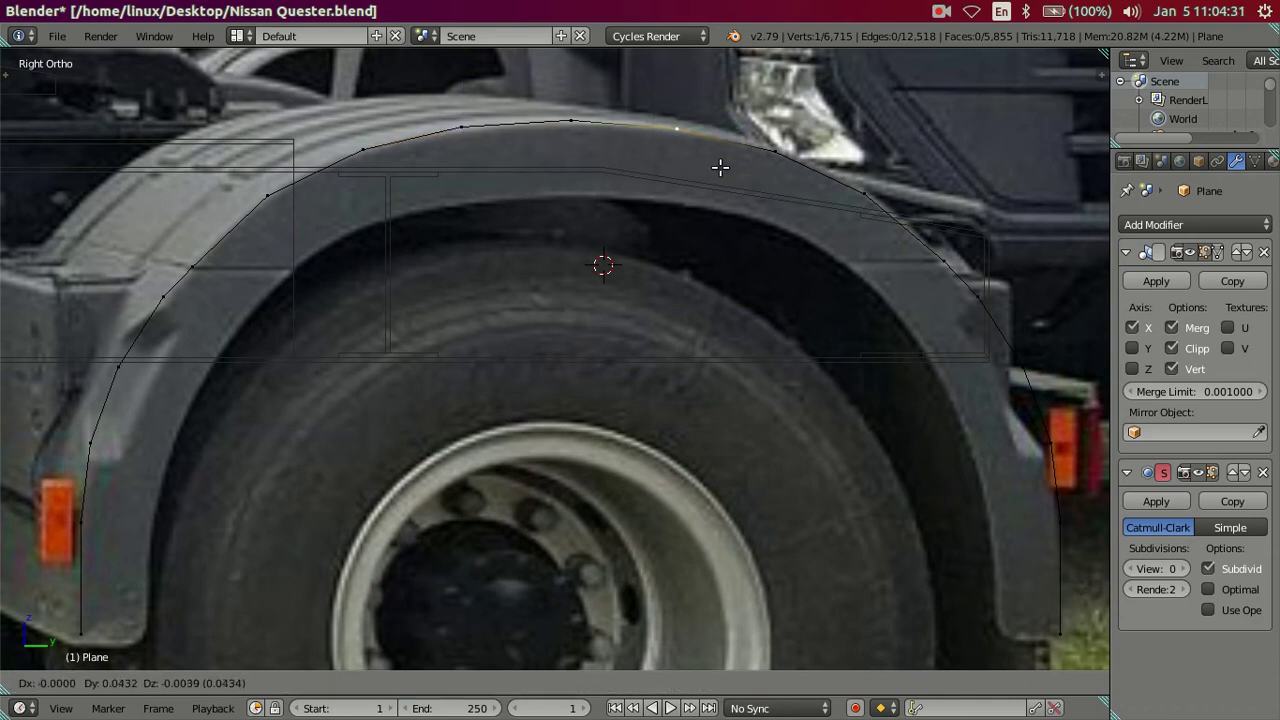
click(720, 167)
right_click(576, 130)
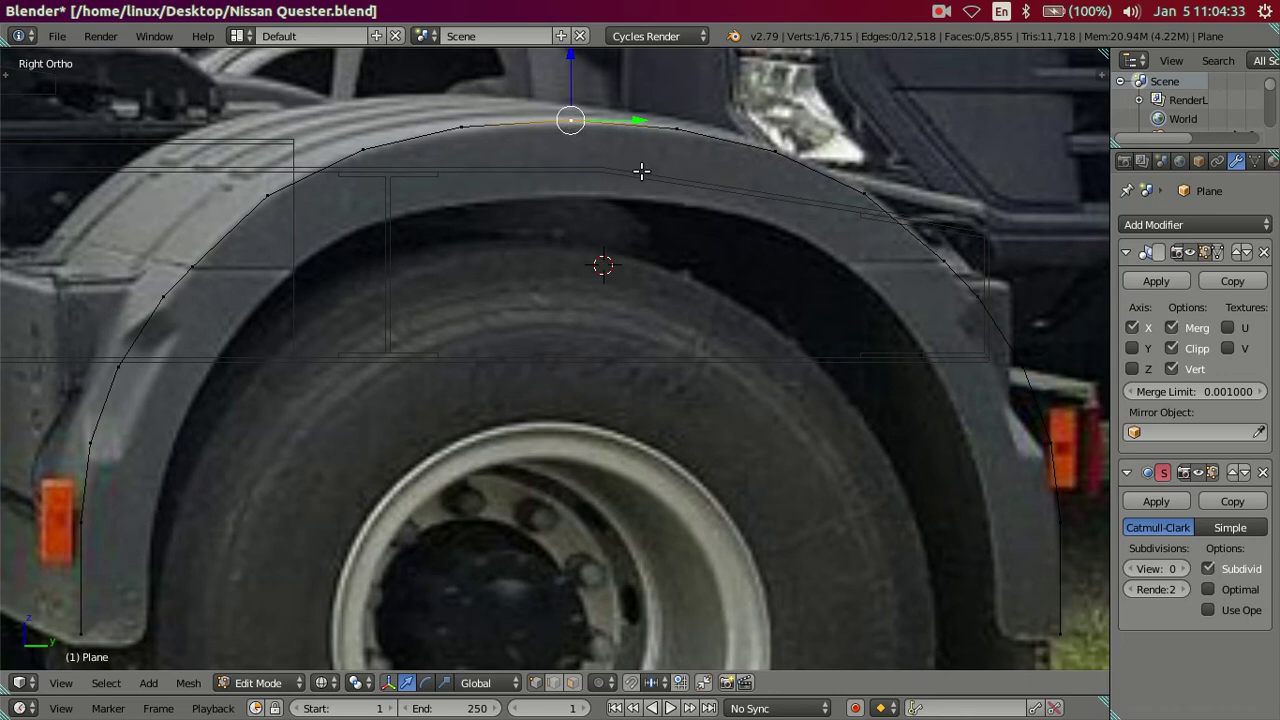
key(g)
key(Escape)
key(a)
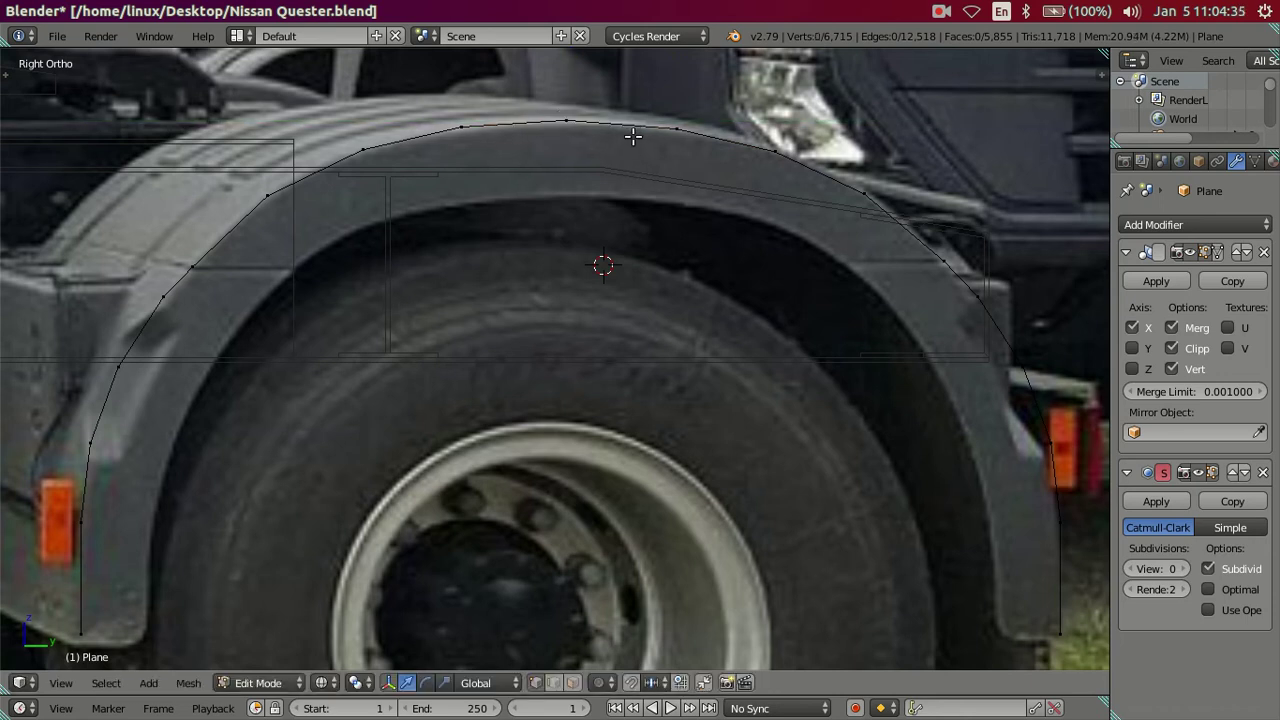
- Adjust the vertices down the arch's right side to hug the fender edge
shift+middle_drag(920, 377, 866, 303)
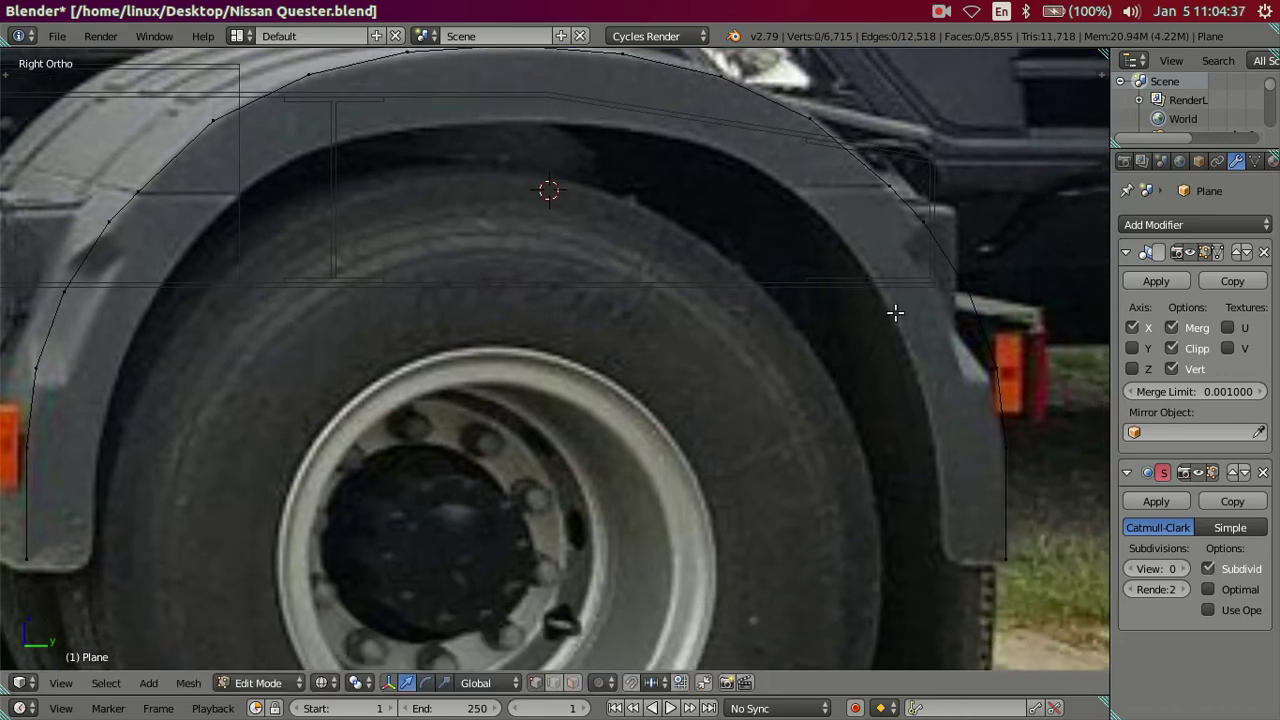
right_click(925, 222)
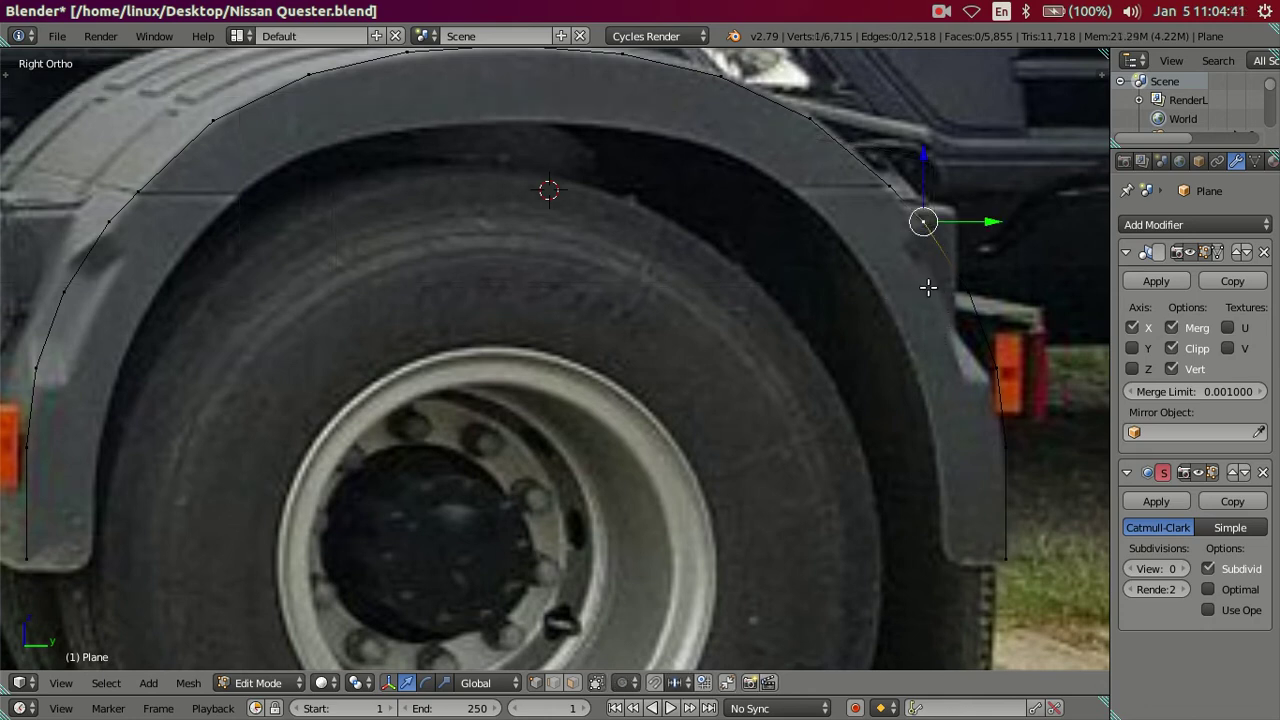
key(g)
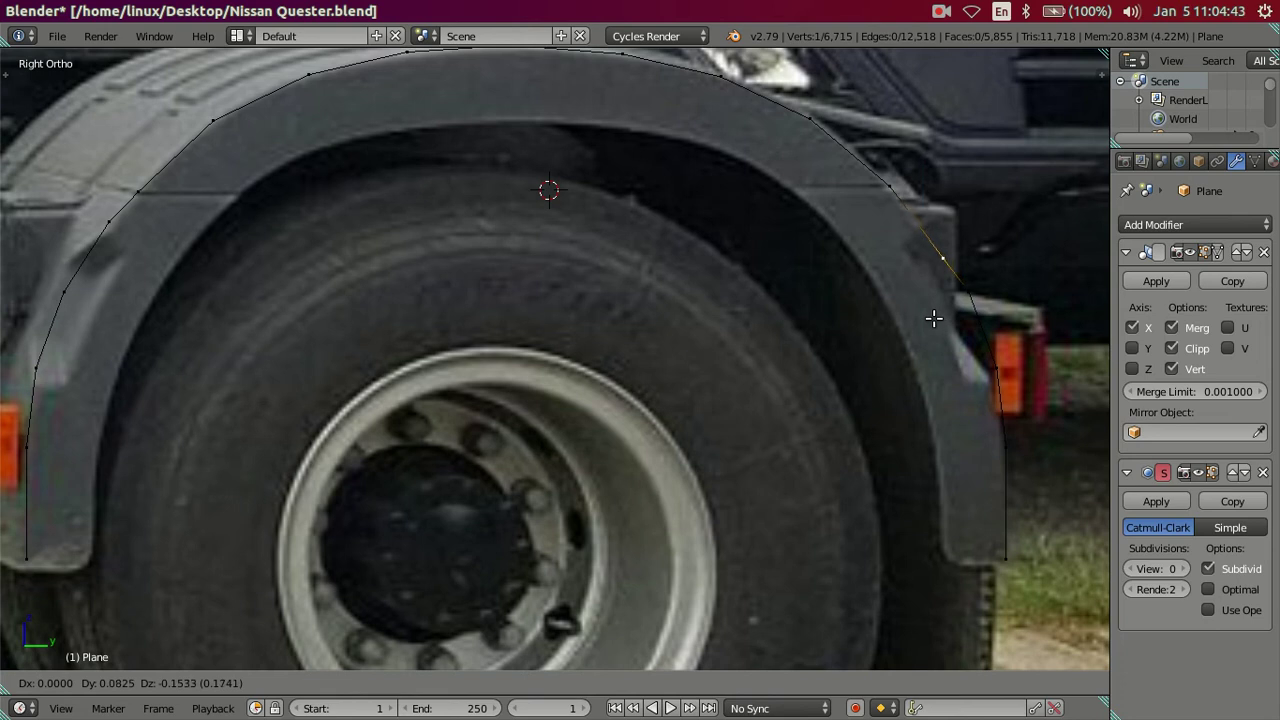
click(933, 318)
right_click(966, 292)
shift+right_click(1000, 370)
shift+right_click(1005, 447)
mouse_move(995, 318)
mouse_down()
mouse_move(1002, 348)
mouse_move(1034, 331)
mouse_up()
right_click(968, 332)
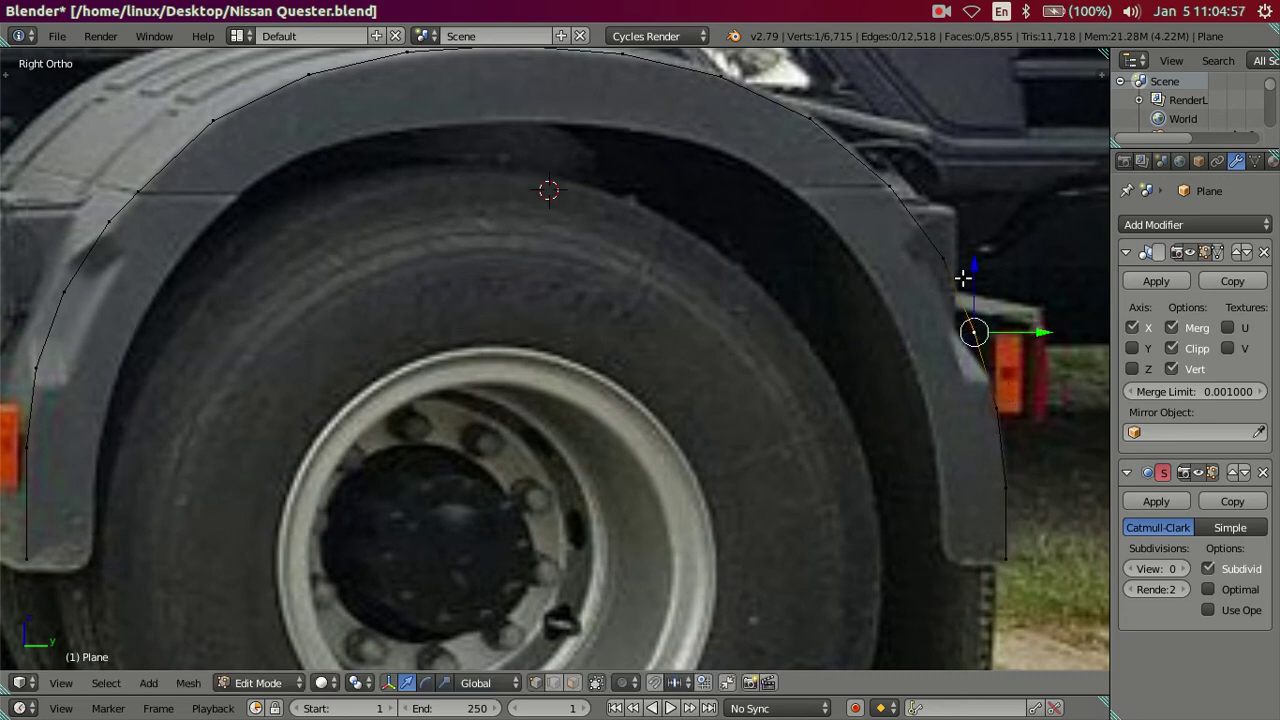
key(g)
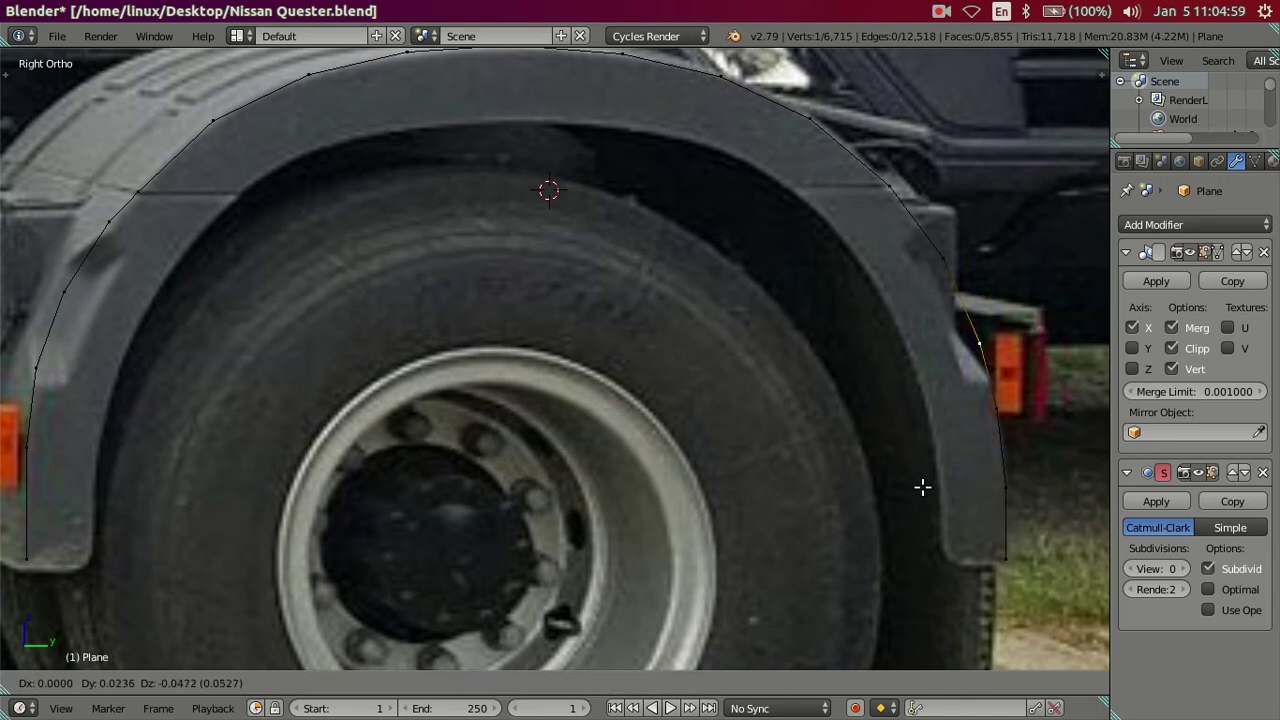
click(918, 476)
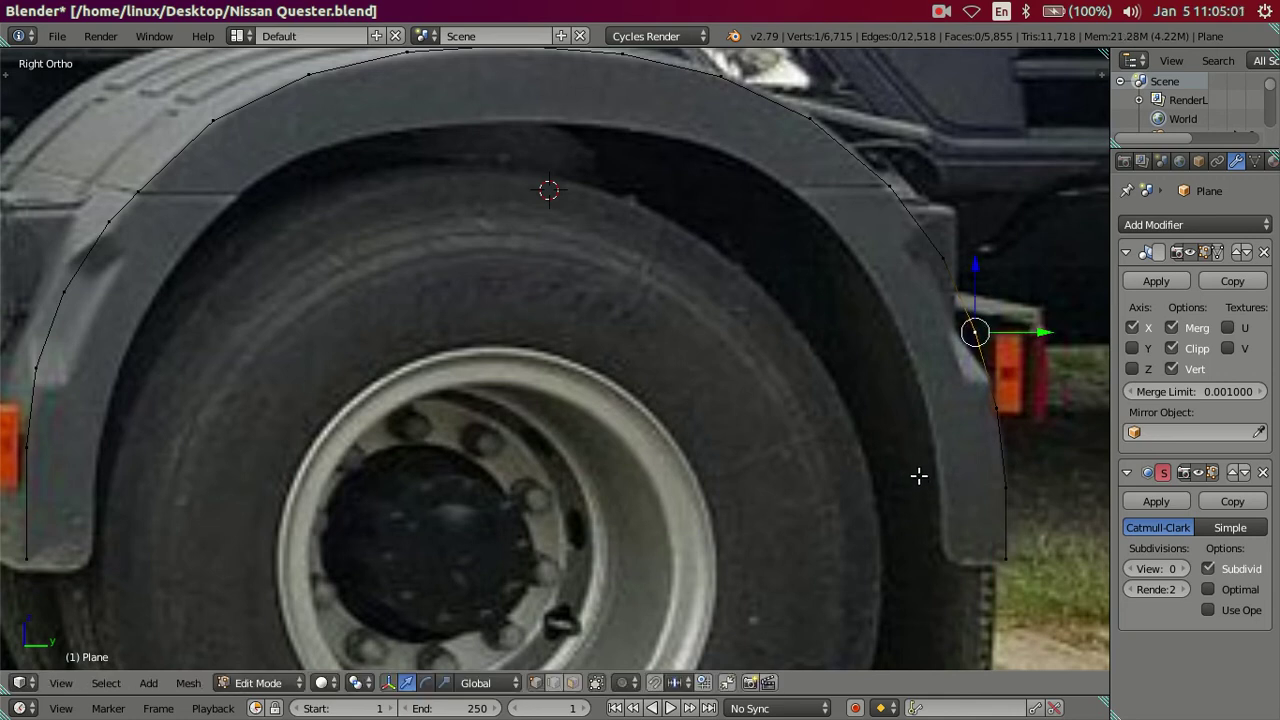
- Lower three vertices on the left fender curve vertically along Z
shift+middle_drag(40, 294, 309, 304)
right_click(296, 452)
shift+right_click(305, 379)
shift+right_click(333, 301)
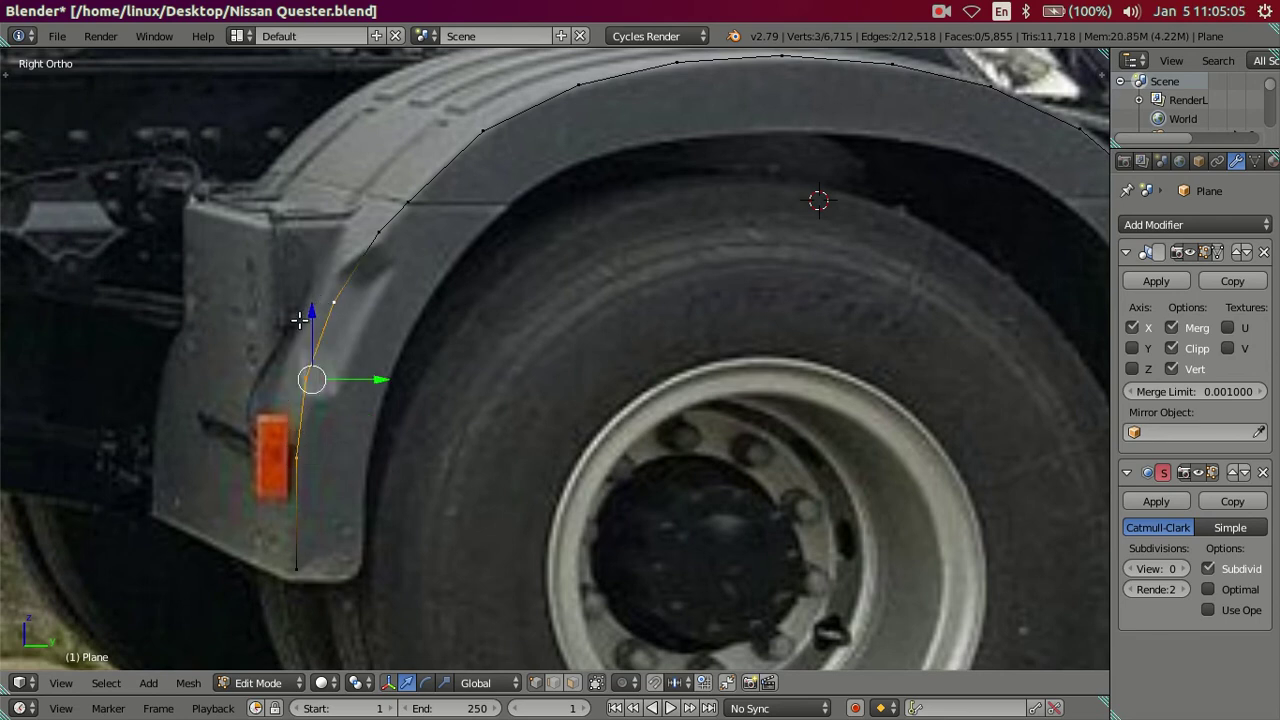
key(g)
key(z)
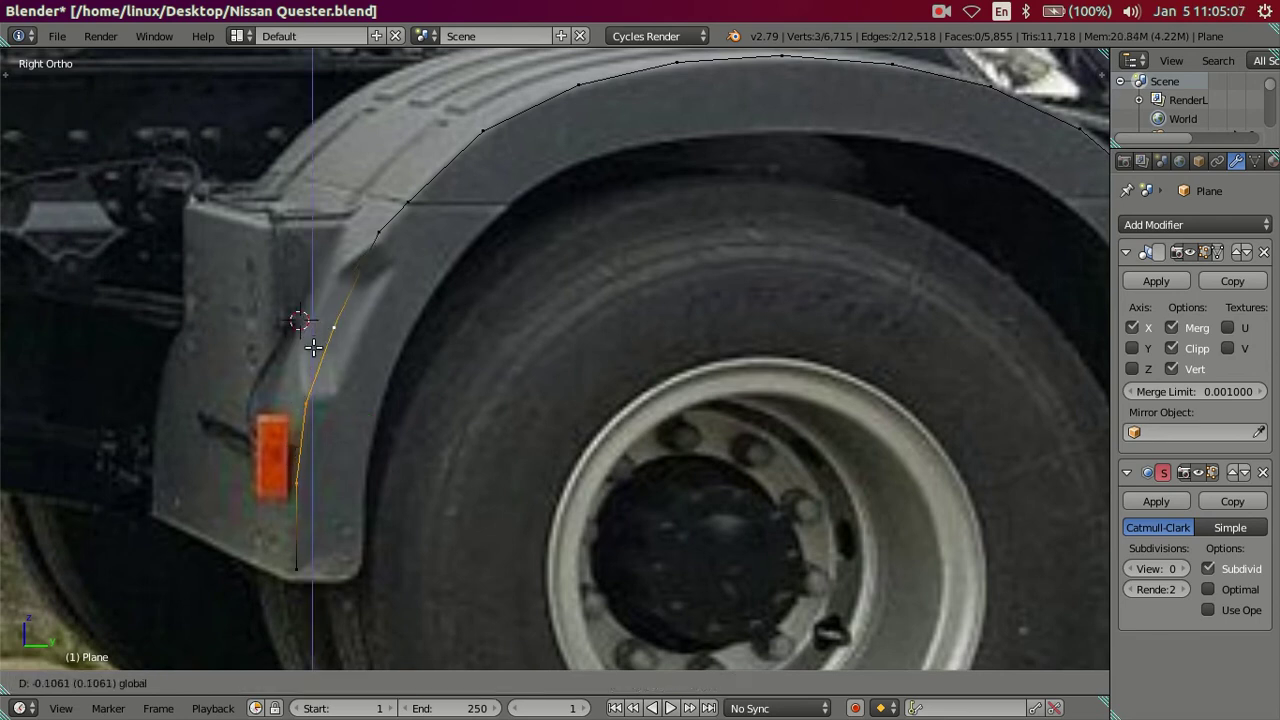
click(342, 341)
- Nudge the remaining left-curve vertices to follow the arch edge, then deselect all
right_click(340, 340)
right_click(372, 237)
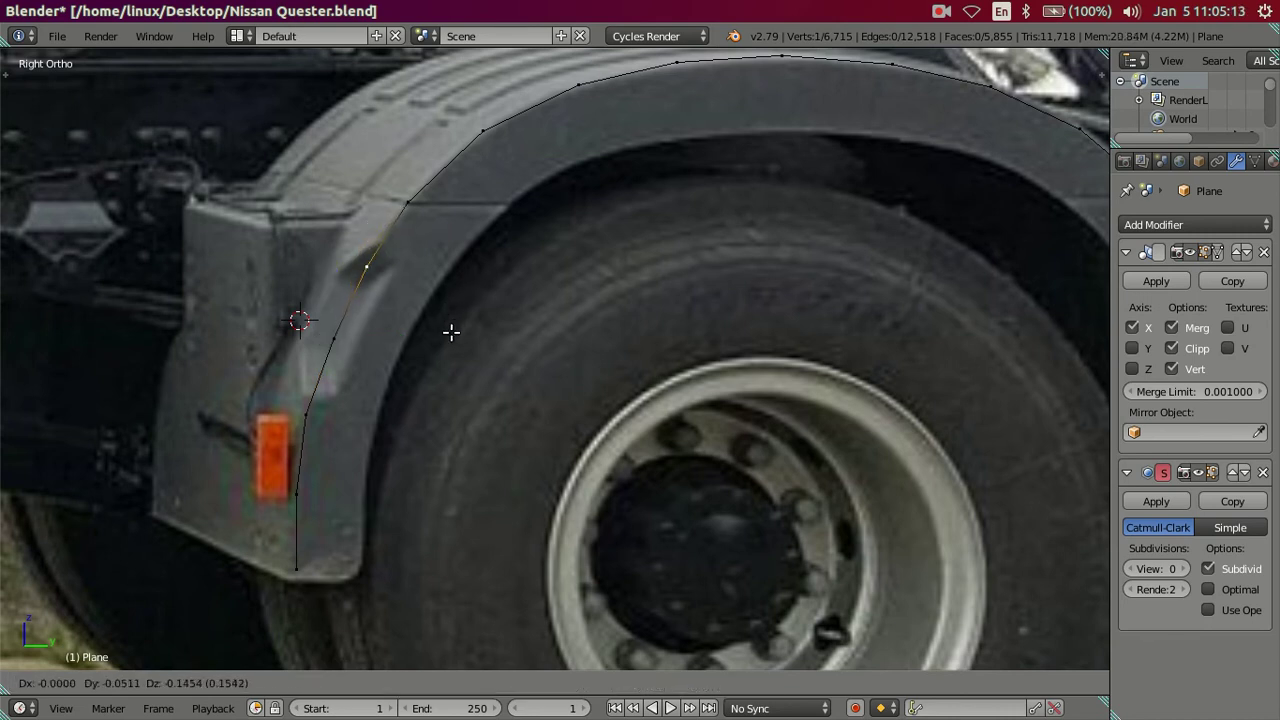
click(435, 336)
right_click(349, 341)
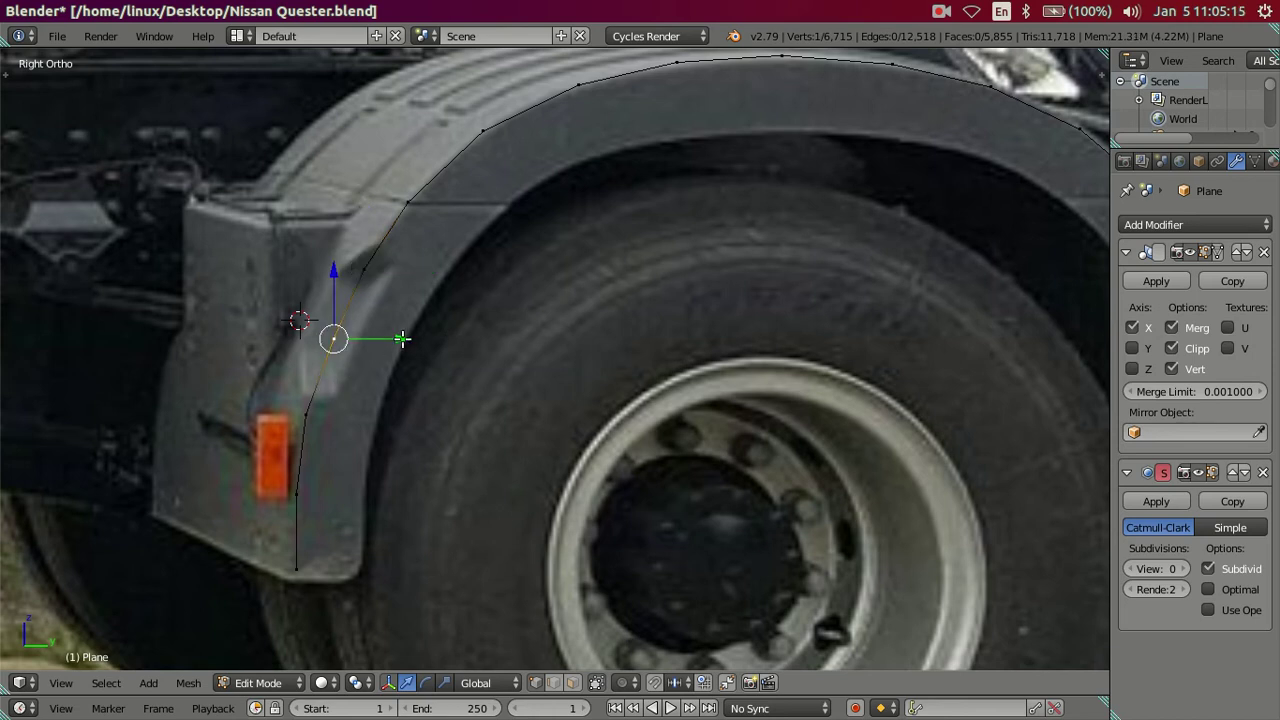
drag(401, 338, 398, 336)
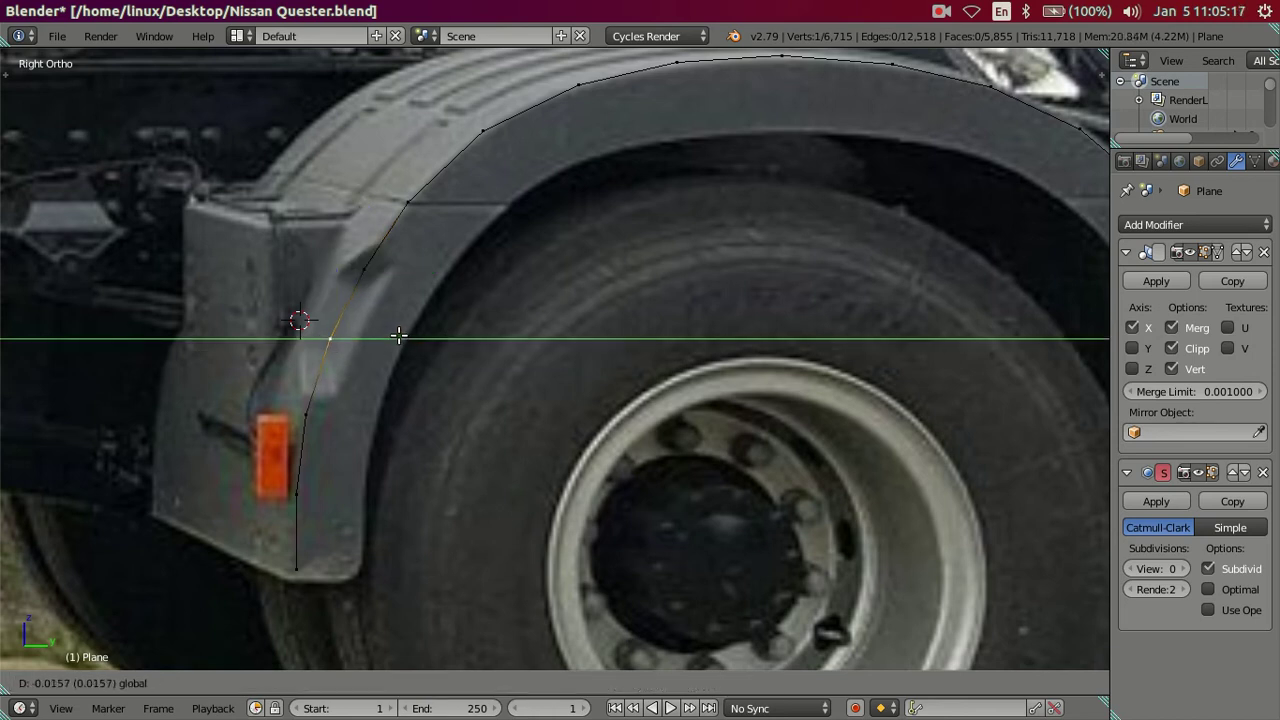
click(398, 336)
shift+right_click(385, 271)
drag(415, 301, 412, 298)
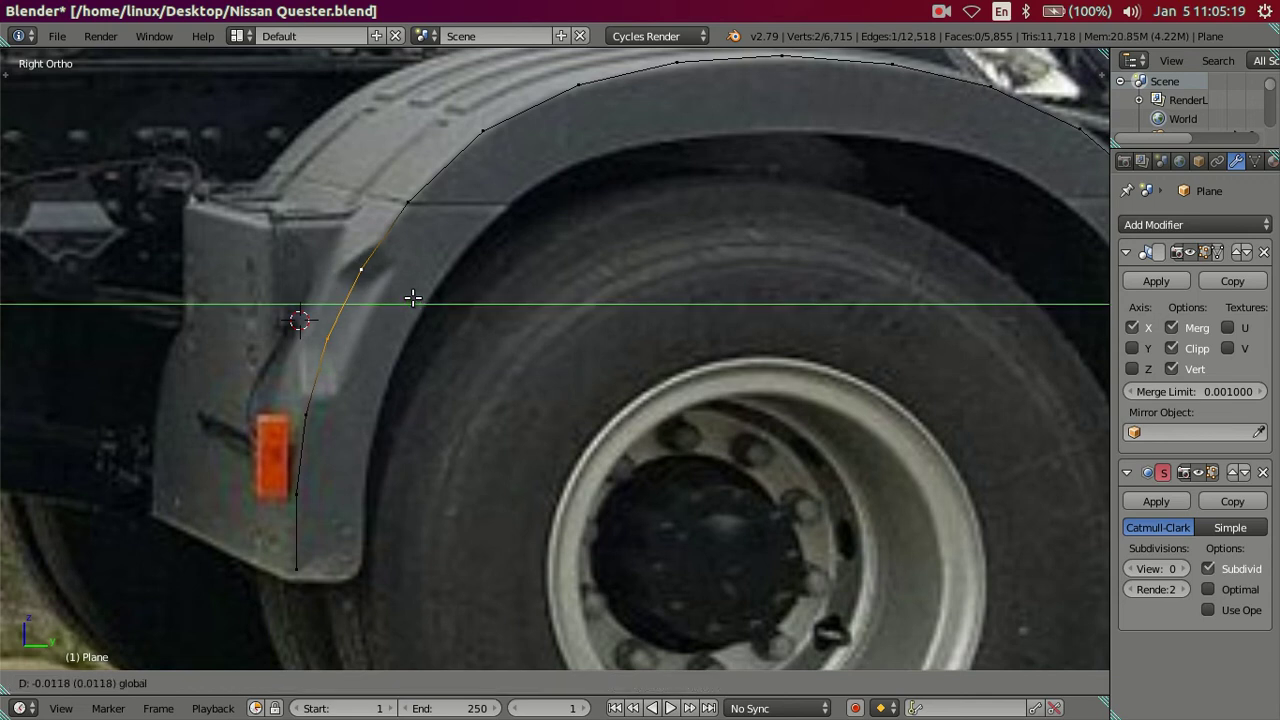
click(414, 298)
key(a)
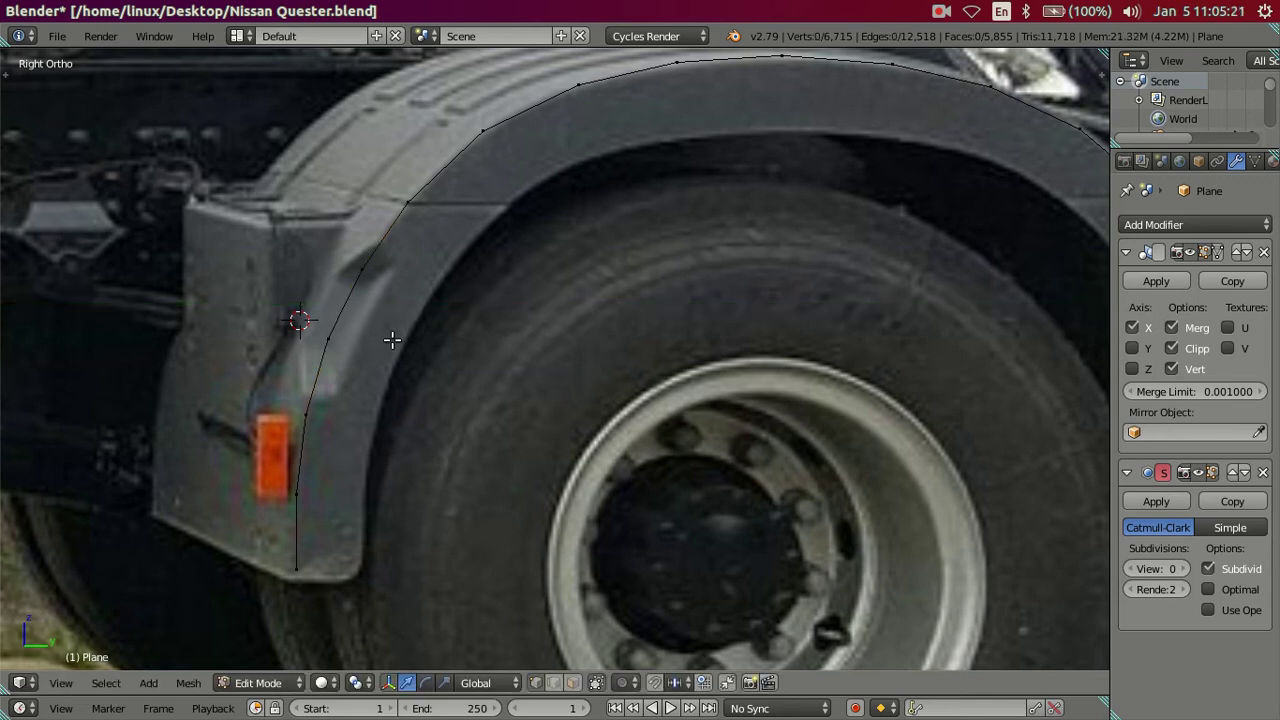
- Move the arch's top vertex vertically so it sits on the wheel arch
scroll(394, 337, down, 1)
ctrl+scroll(514, 354, down, 2)
ctrl+scroll(553, 359, down, 2)
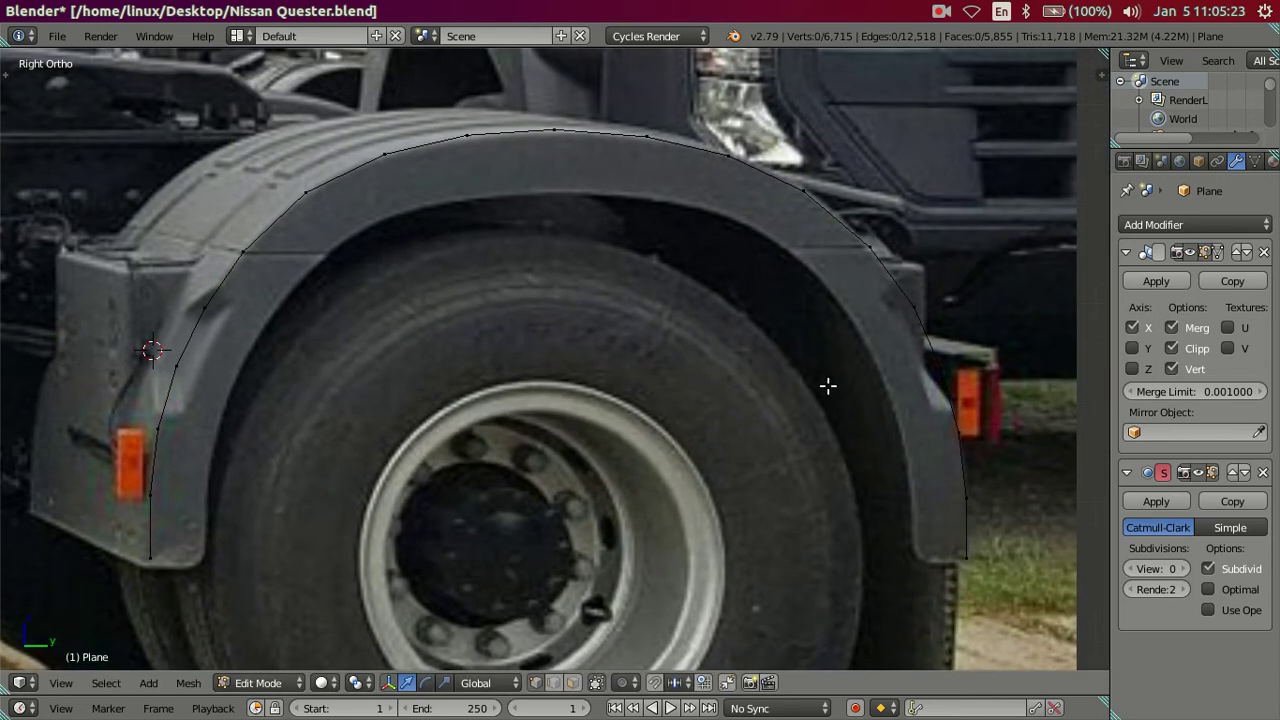
scroll(866, 363, up, 1)
ctrl+scroll(820, 429, down, 2)
scroll(851, 503, up, 1)
scroll(775, 445, down, 2)
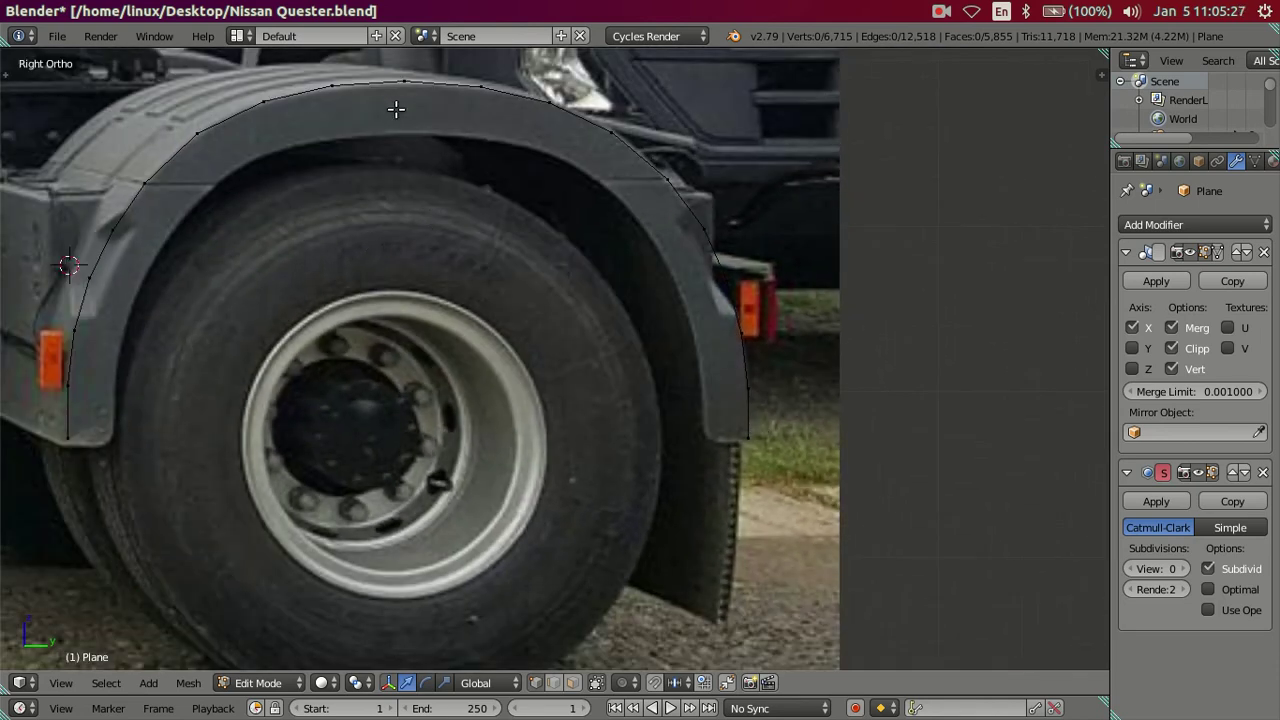
scroll(427, 86, up, 1)
scroll(494, 223, up, 2)
right_click(428, 125)
drag(420, 88, 428, 88)
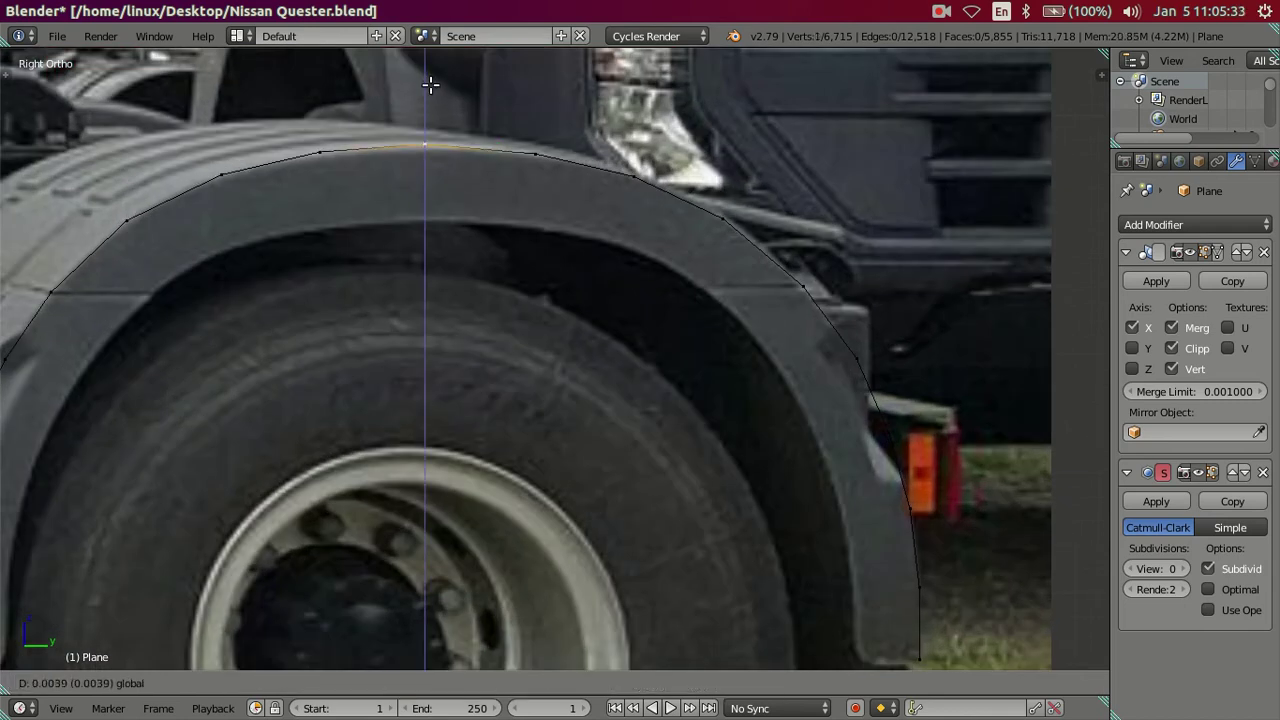
click(430, 85)
- Switch to solid shading and select the whole traced arch curve with Ctrl+L
scroll(580, 260, down, 1)
scroll(609, 306, down, 1)
mouse_move(609, 306)
middle_down()
mouse_move(451, 420)
mouse_move(427, 420)
mouse_move(440, 360)
mouse_move(397, 389)
mouse_move(400, 471)
middle_up()
key(z)
right_click(362, 380)
key(ctrl+l)
- Extrude the arch curve sideways along X into a curved fender surface
scroll(400, 471, down, 2)
middle_drag(374, 386, 505, 422)
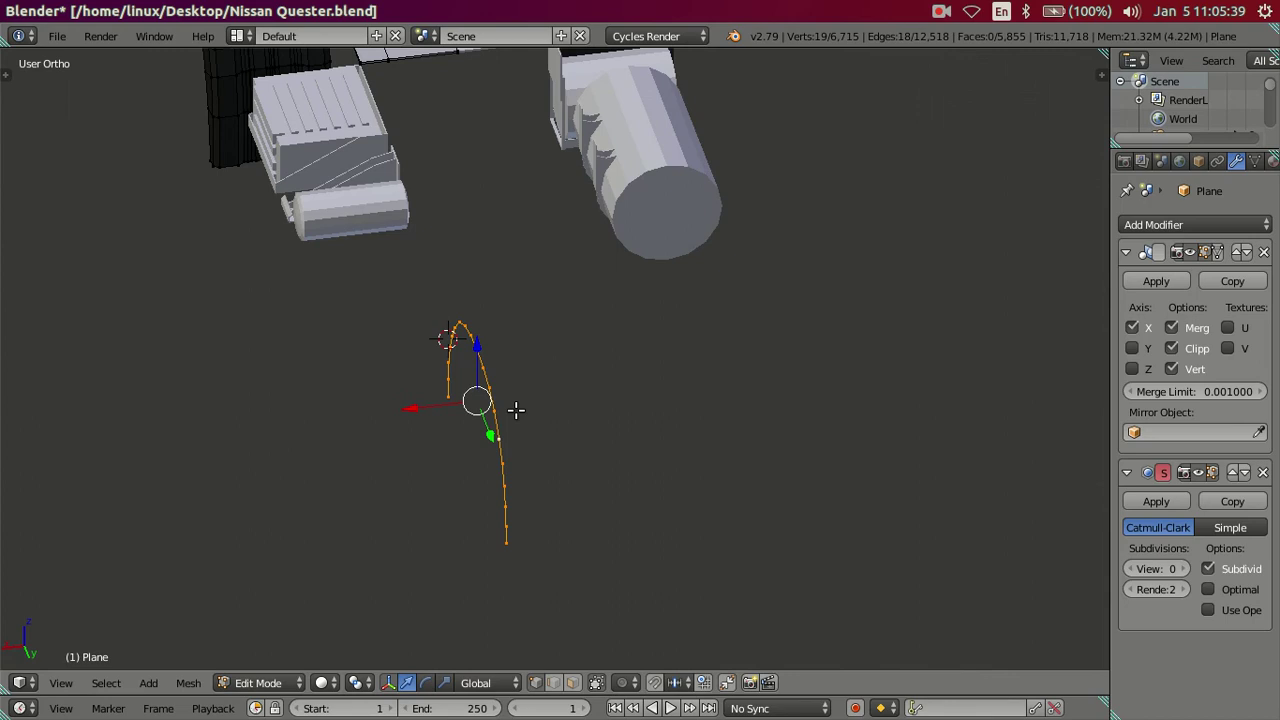
key(e)
key(x)
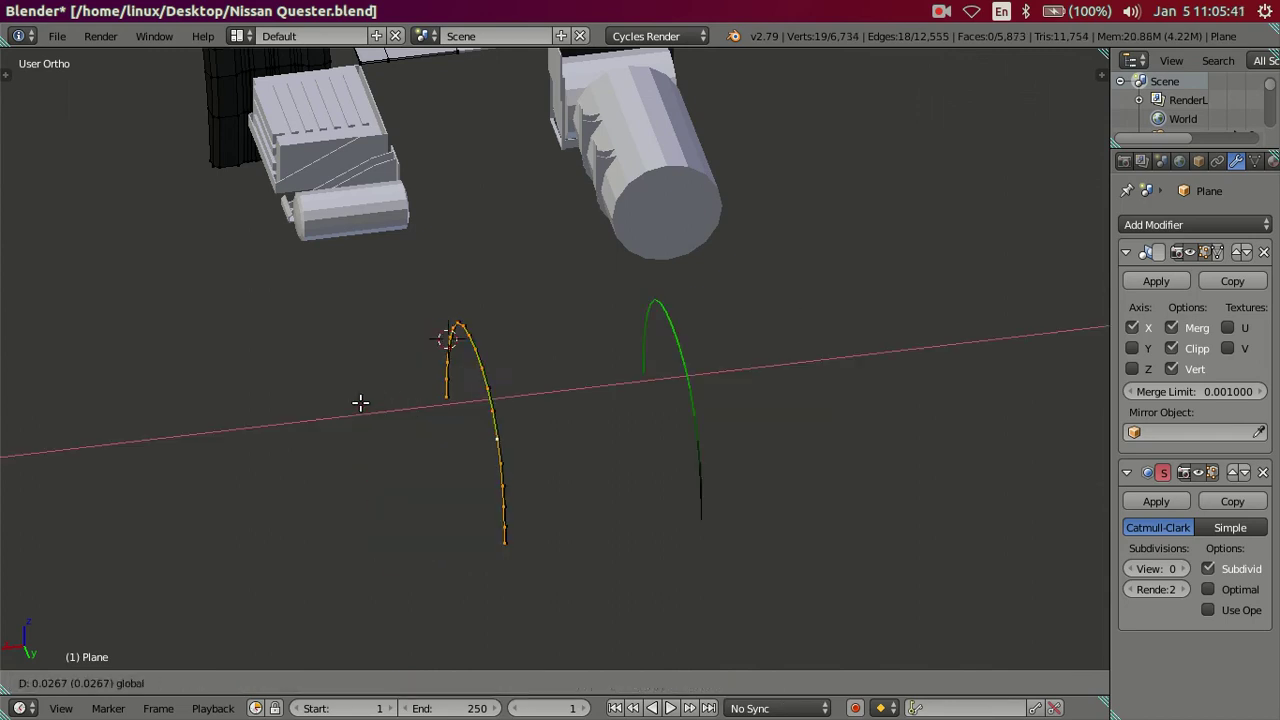
click(286, 400)
scroll(357, 371, down, 2)
middle_drag(357, 371, 403, 333)
scroll(403, 333, up, 3)
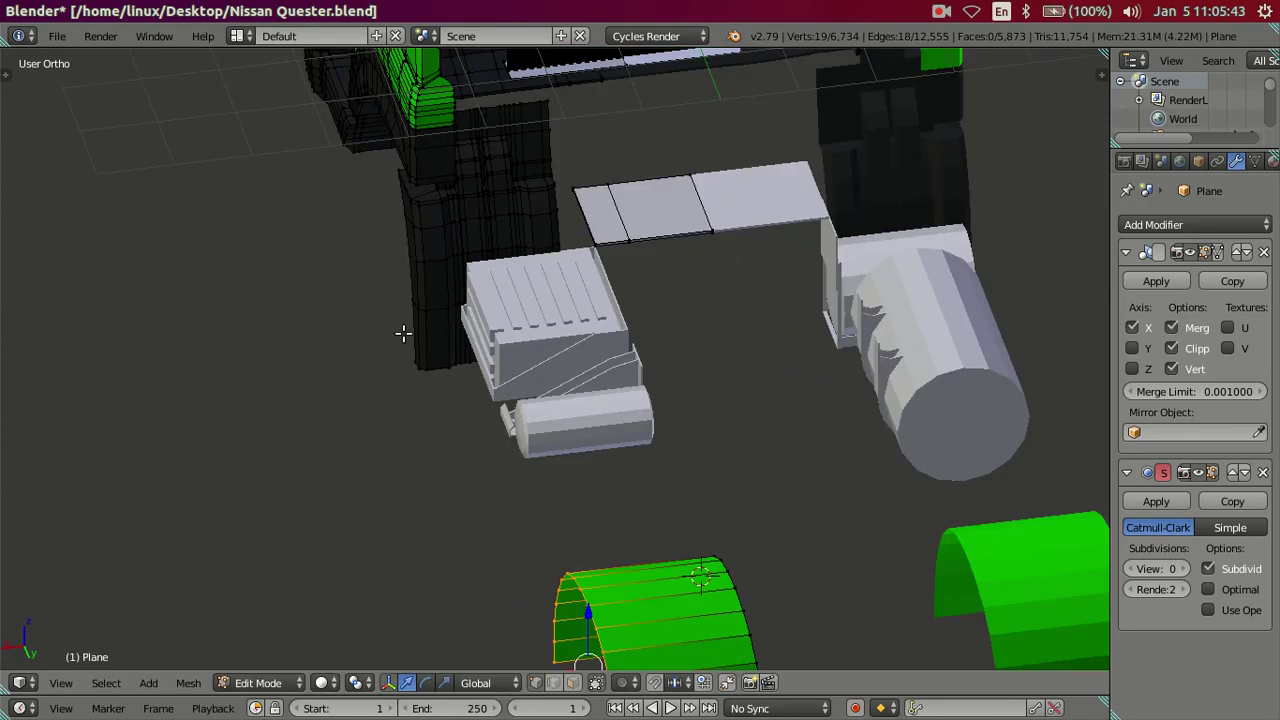
scroll(427, 321, up, 2)
scroll(489, 386, up, 2)
- Check the column mesh and a vertex's X coordinate in the sidebar, unchanged
right_click(447, 316)
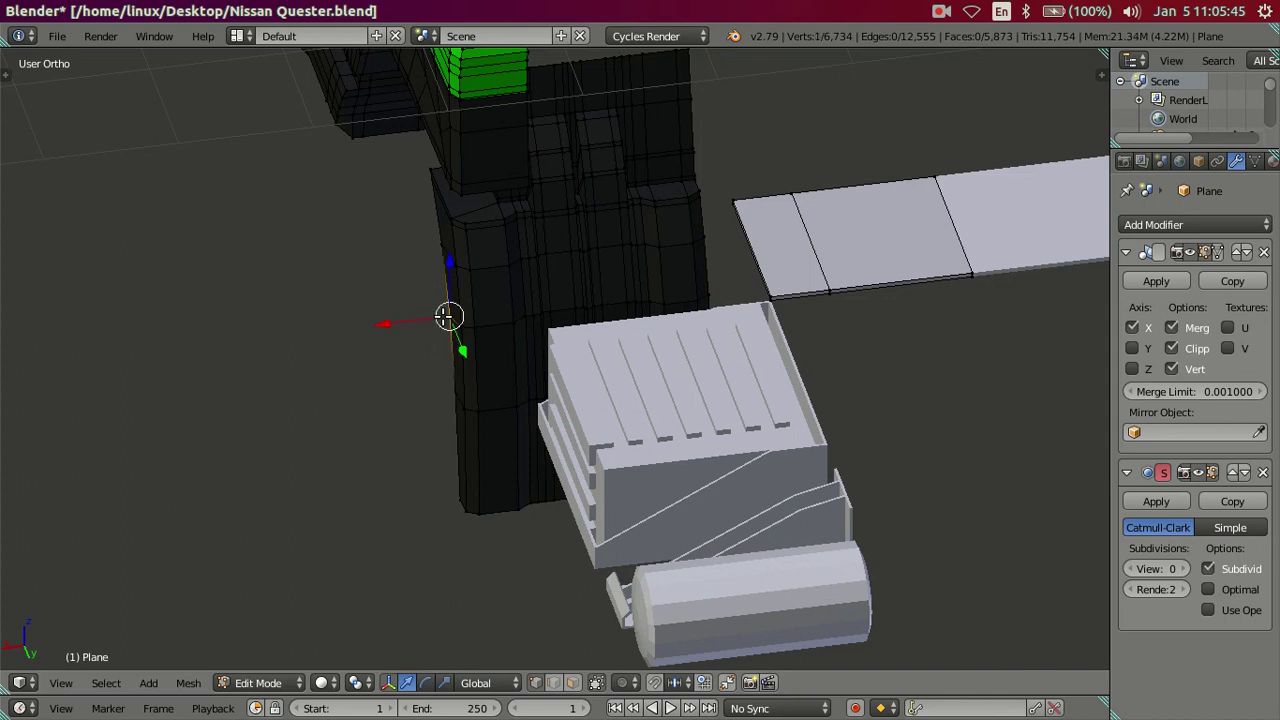
key(ctrl+l)
key(a)
key(n)
right_click(381, 322)
click(1008, 104)
key(Return)
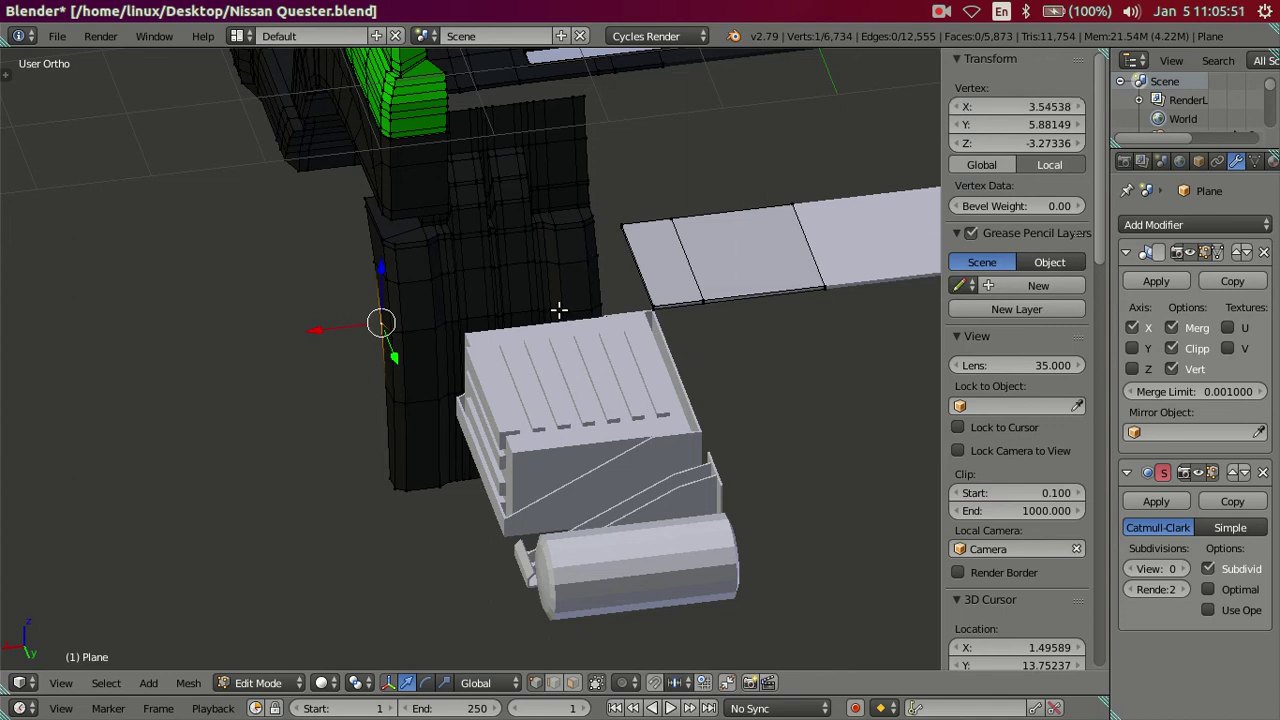
- Select the entire green fender mesh with L
middle_drag(558, 310, 520, 420)
key(a)
scroll(520, 420, up, 3)
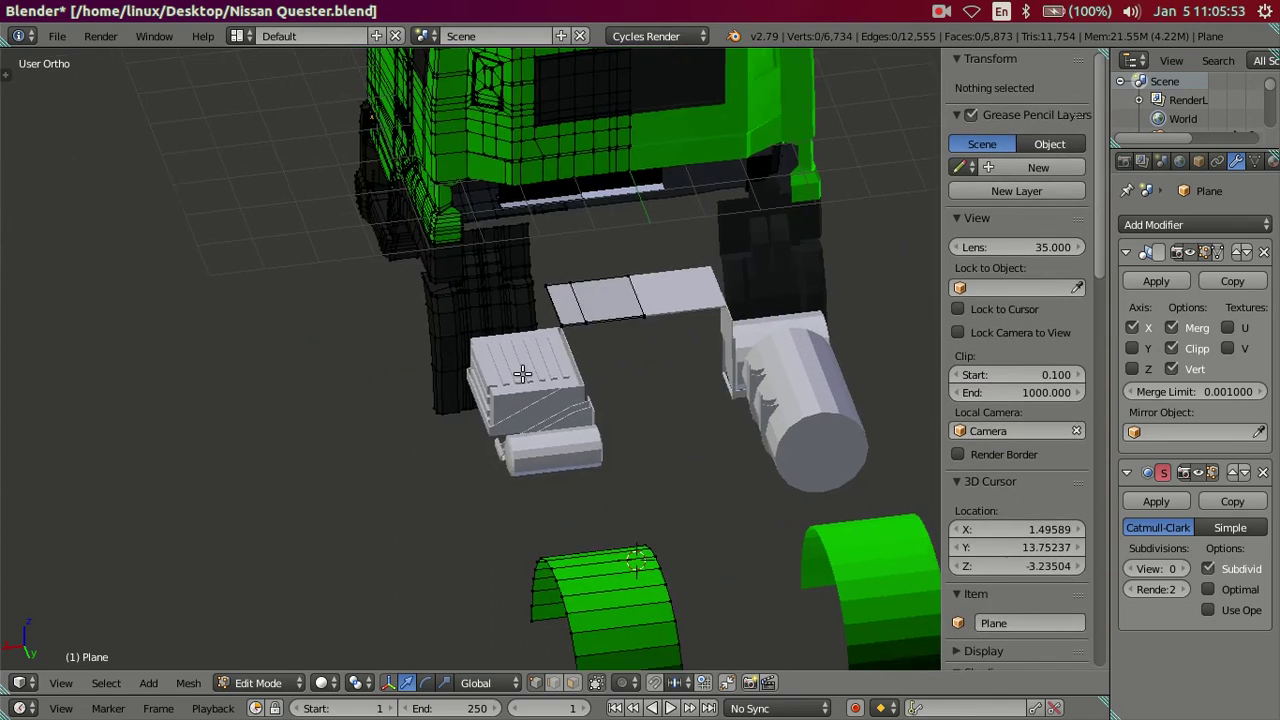
scroll(563, 382, up, 2)
alt+click(566, 431)
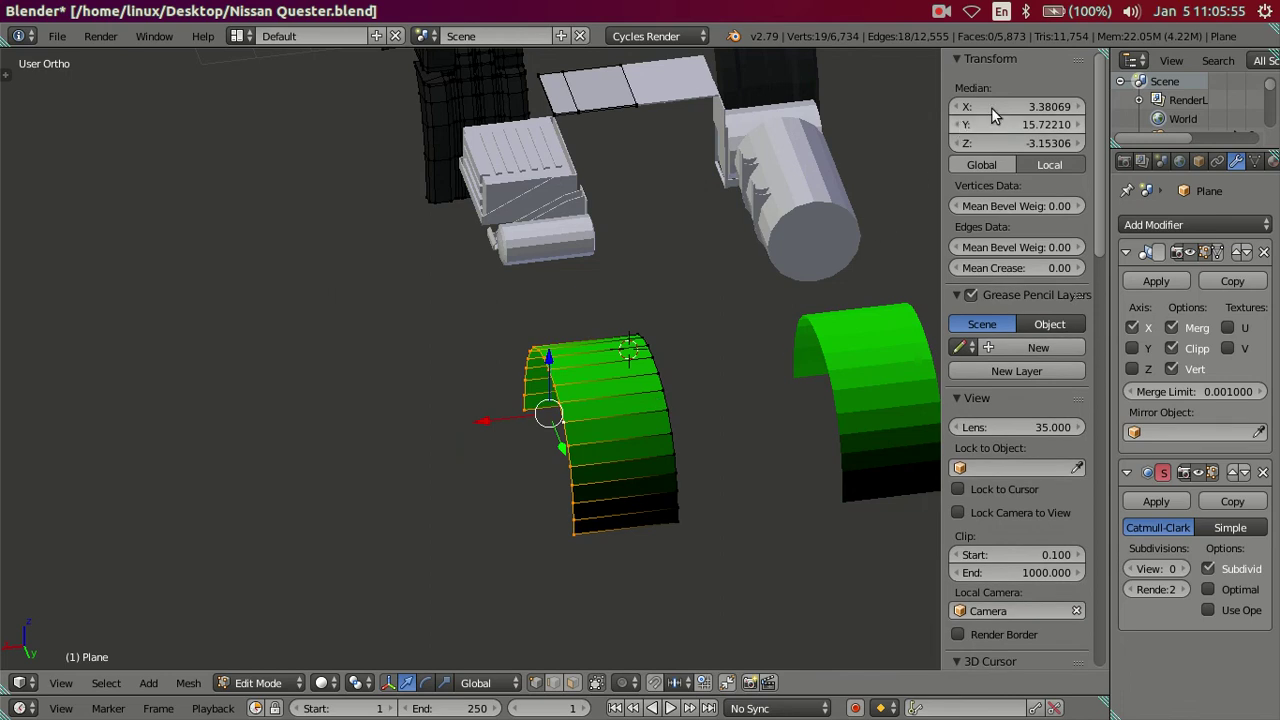
key(a)
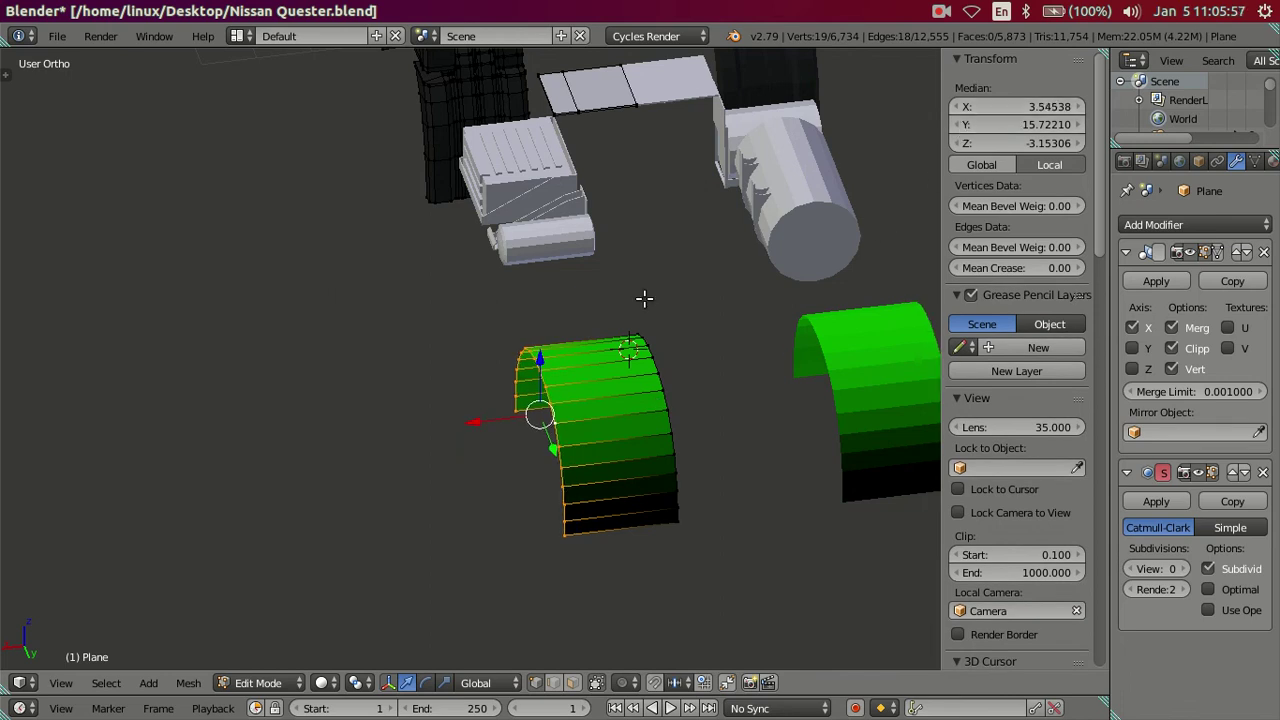
scroll(636, 430, up, 1)
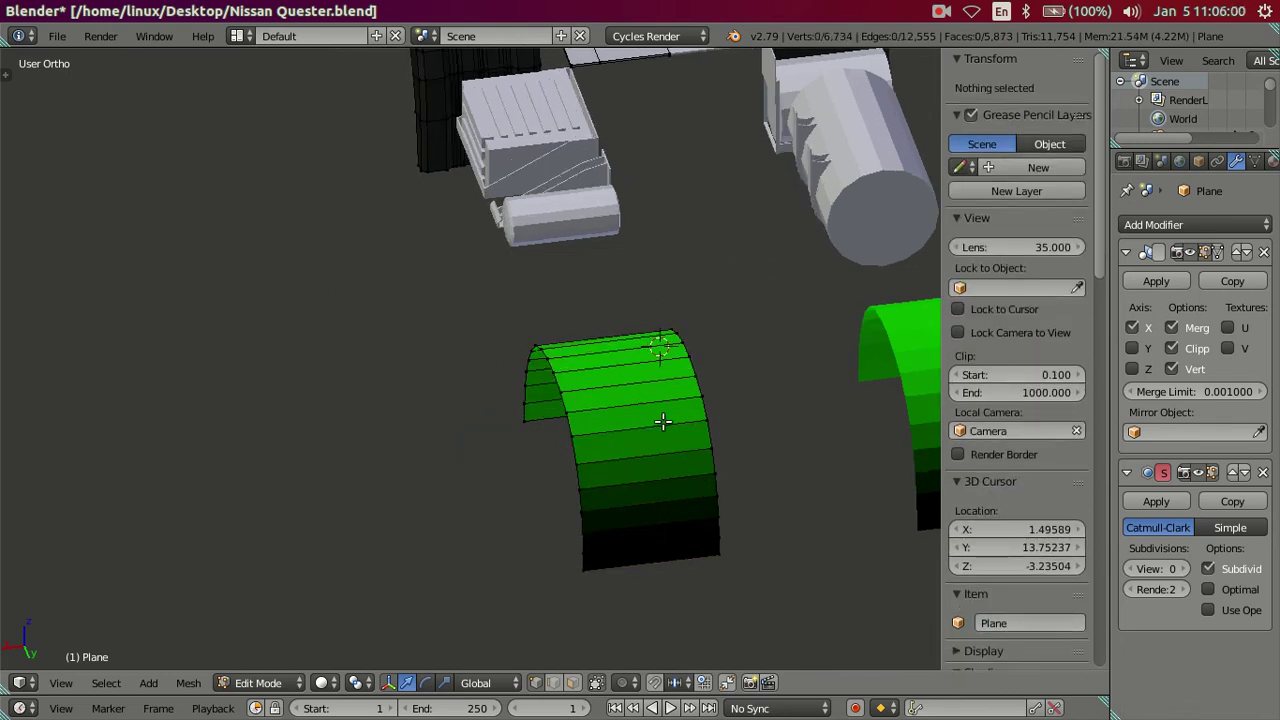
key(l)
scroll(1220, 166, down, 2)
- Assign the plain white 'Material' slot to the fender mesh
click(1237, 162)
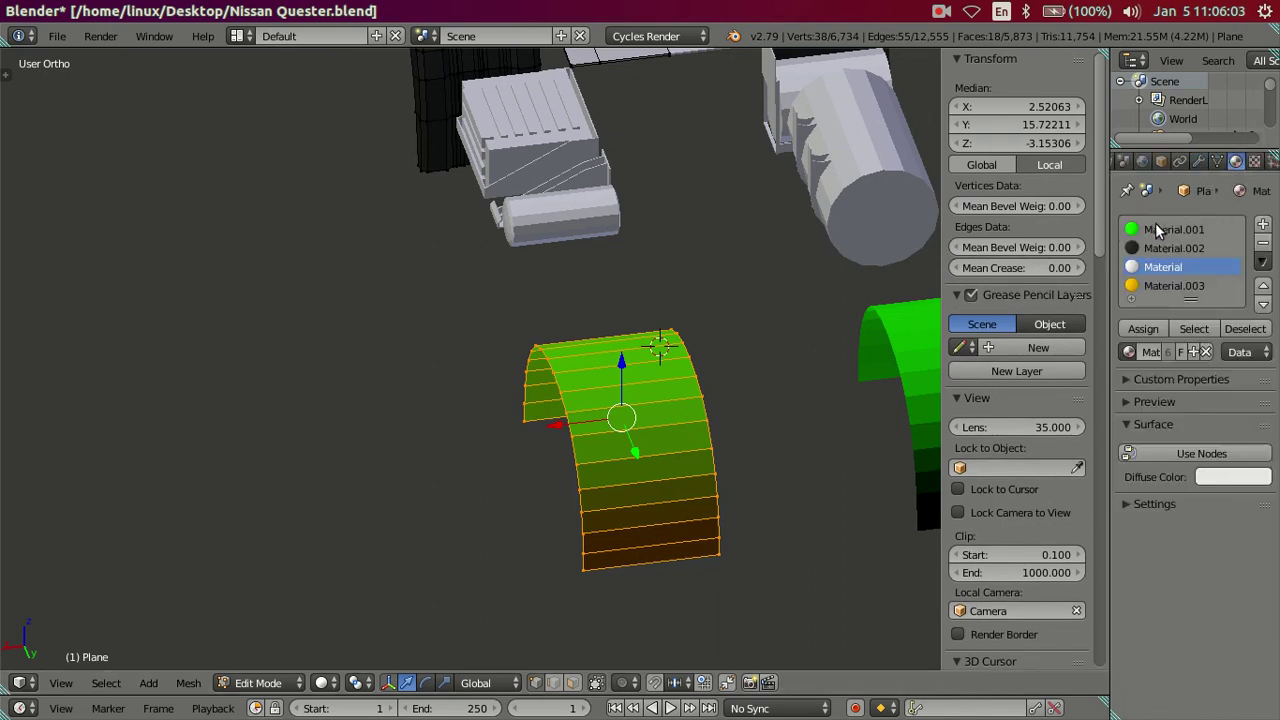
click(1163, 267)
click(1143, 329)
key(n)
key(a)
- Return to Object Mode and orbit to a low side view of the truck
mouse_move(831, 334)
middle_down()
mouse_move(560, 371)
mouse_move(707, 261)
mouse_move(788, 294)
mouse_move(766, 283)
mouse_move(732, 352)
mouse_move(749, 420)
mouse_move(706, 449)
mouse_move(574, 383)
mouse_move(595, 327)
mouse_move(871, 334)
mouse_move(598, 373)
middle_up()
key(Tab)
middle_drag(527, 337, 613, 262)
scroll(613, 262, up, 3)
mouse_move(537, 458)
middle_down()
mouse_move(568, 519)
mouse_move(645, 495)
mouse_move(493, 500)
mouse_move(411, 486)
mouse_move(443, 457)
middle_up()
key(a)
scroll(664, 458, up, 3)
scroll(664, 456, down, 3)
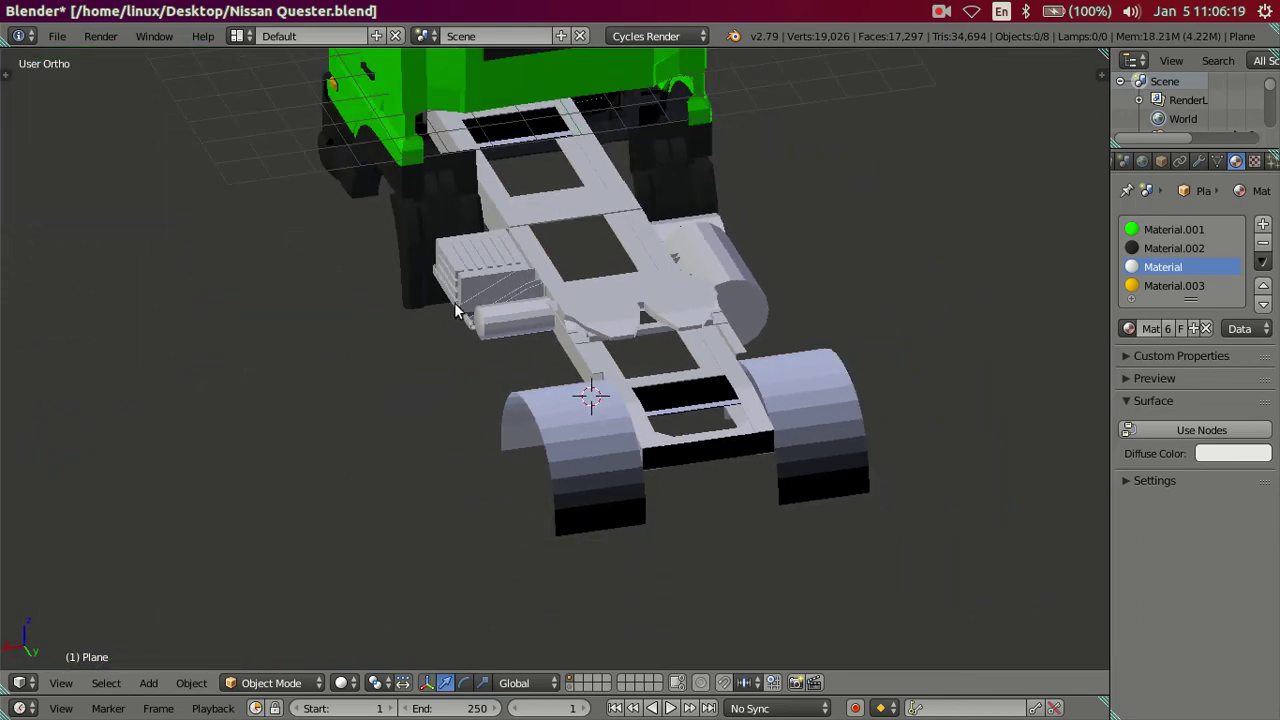
mouse_move(518, 304)
middle_down()
mouse_move(390, 413)
mouse_move(511, 341)
mouse_move(600, 366)
mouse_move(594, 343)
mouse_move(566, 371)
mouse_move(727, 357)
mouse_move(673, 362)
mouse_move(708, 350)
mouse_move(702, 406)
mouse_move(705, 358)
middle_up()
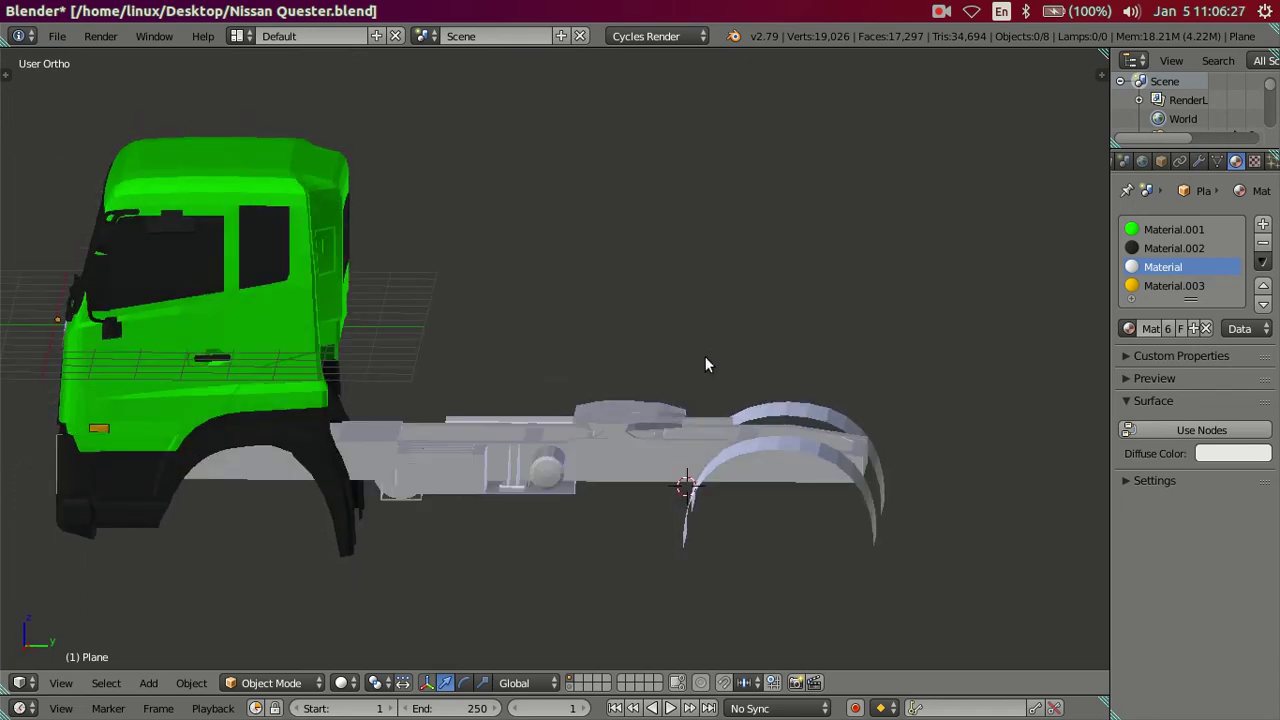
- Reveal hidden geometry and slide the fender 1.3029 units forward over the rear wheel
key(Tab)
middle_drag(705, 486, 736, 522)
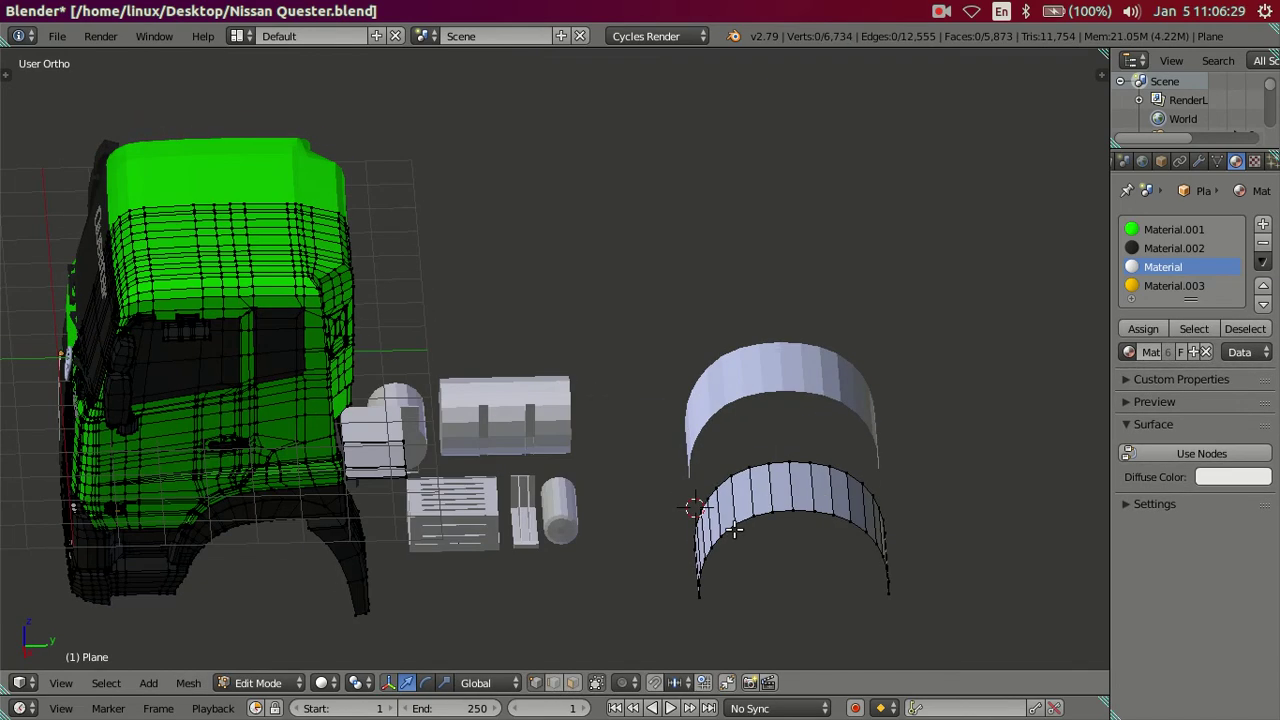
key(alt+h)
key(a)
right_click(792, 508)
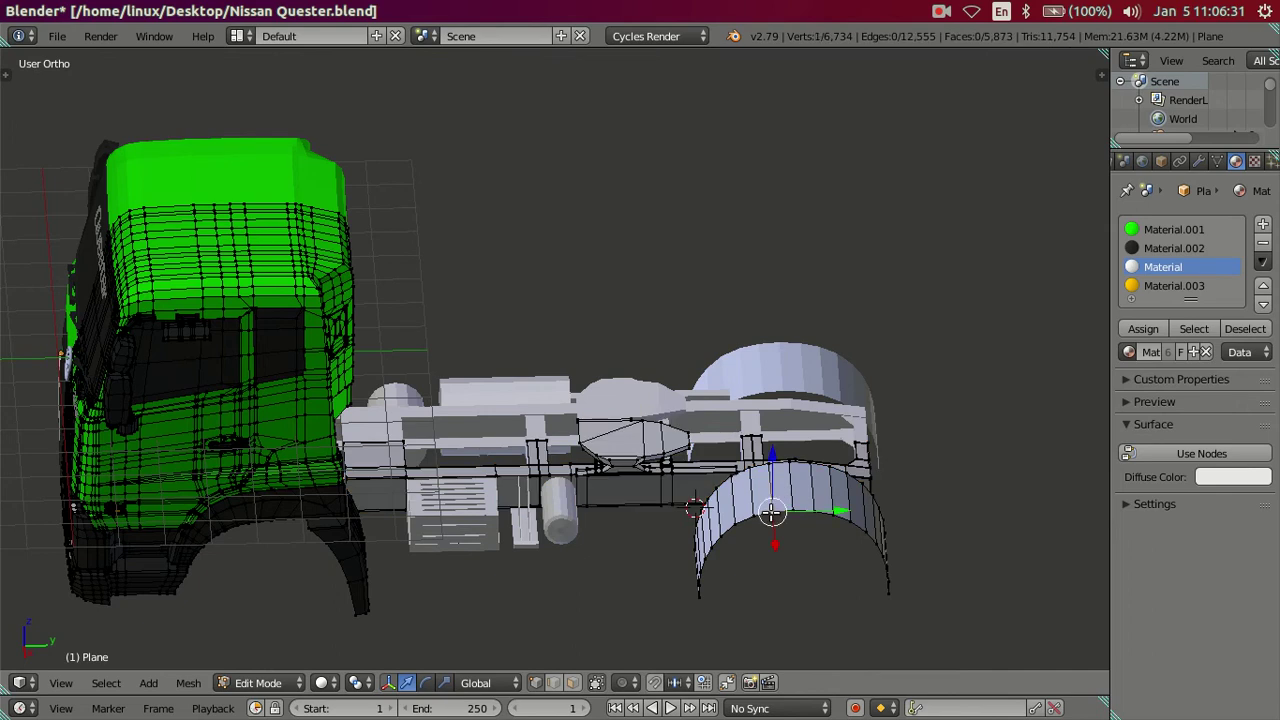
key(l)
middle_drag(870, 519, 810, 519)
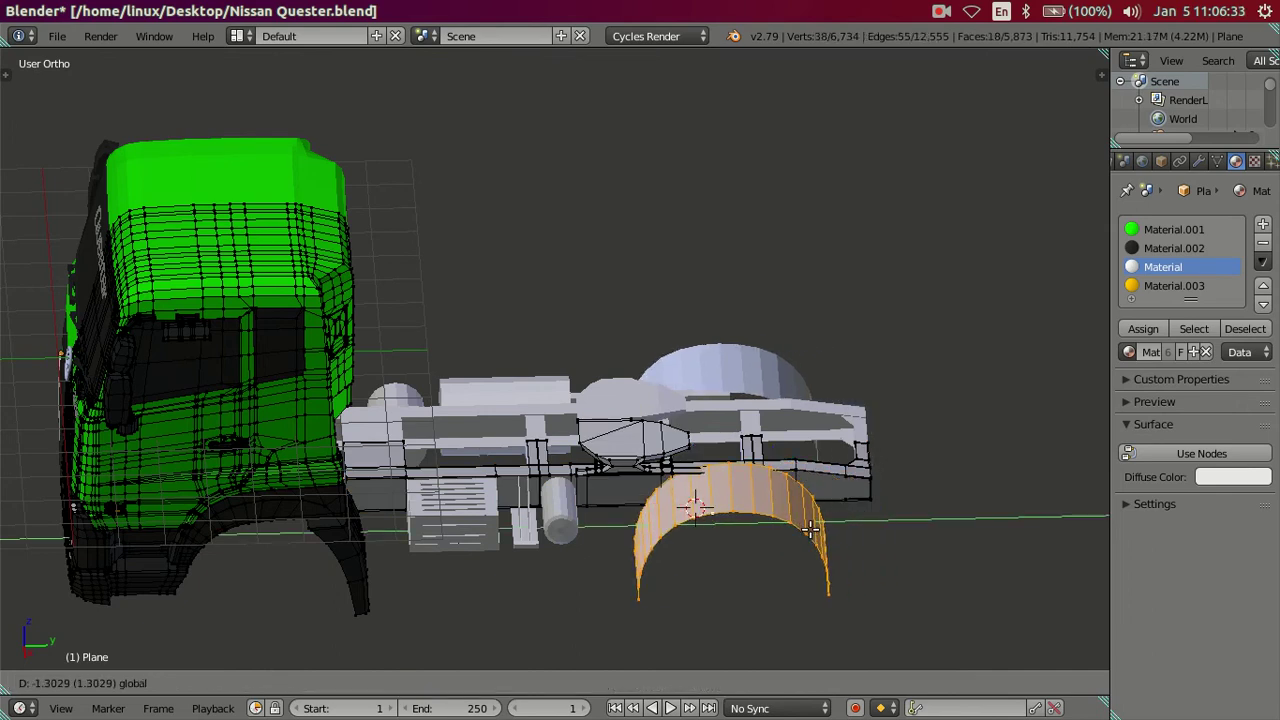
- Verify the fender position in Right Ortho view, then go back to Object Mode
key(KP_3)
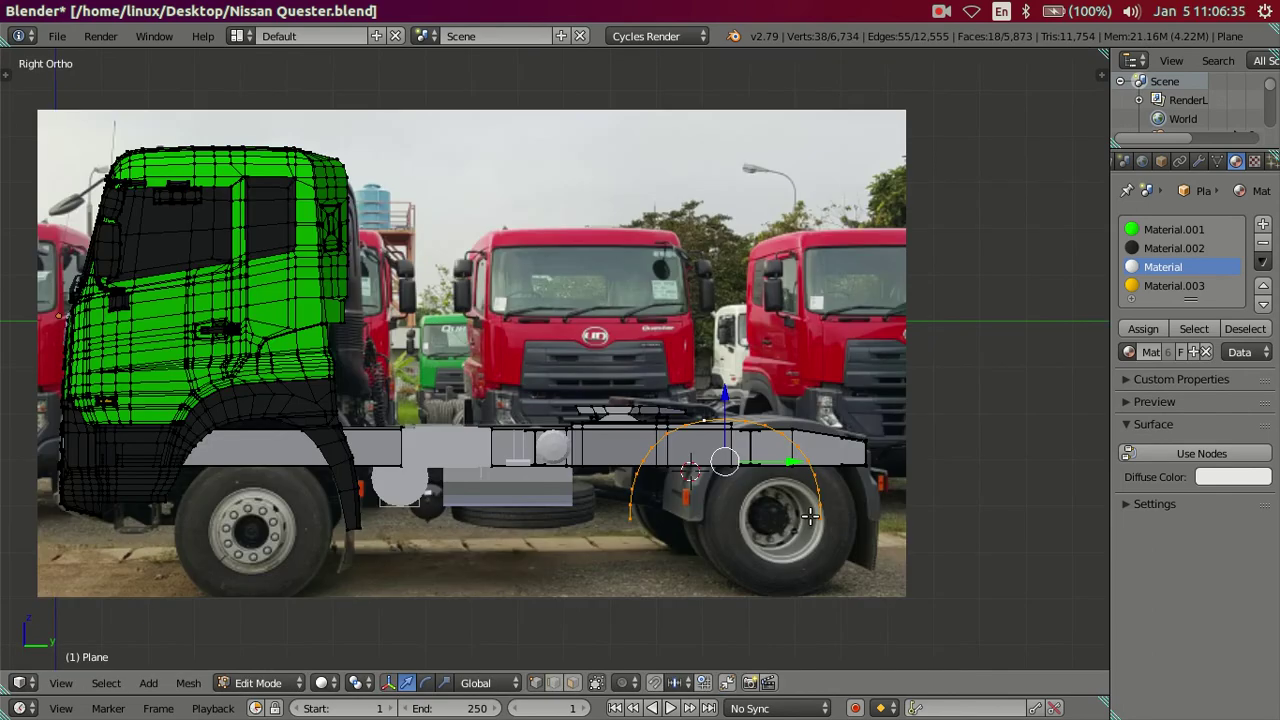
scroll(810, 515, up, 1)
key(z)
mouse_move(746, 502)
middle_down()
mouse_move(737, 564)
mouse_move(653, 525)
mouse_move(551, 557)
mouse_move(682, 313)
mouse_move(831, 350)
middle_up()
key(a)
key(z)
key(Tab)
scroll(653, 525, down, 3)
- In Edit Mode, select the linked fender pair and shift it sideways
key(KP_0)
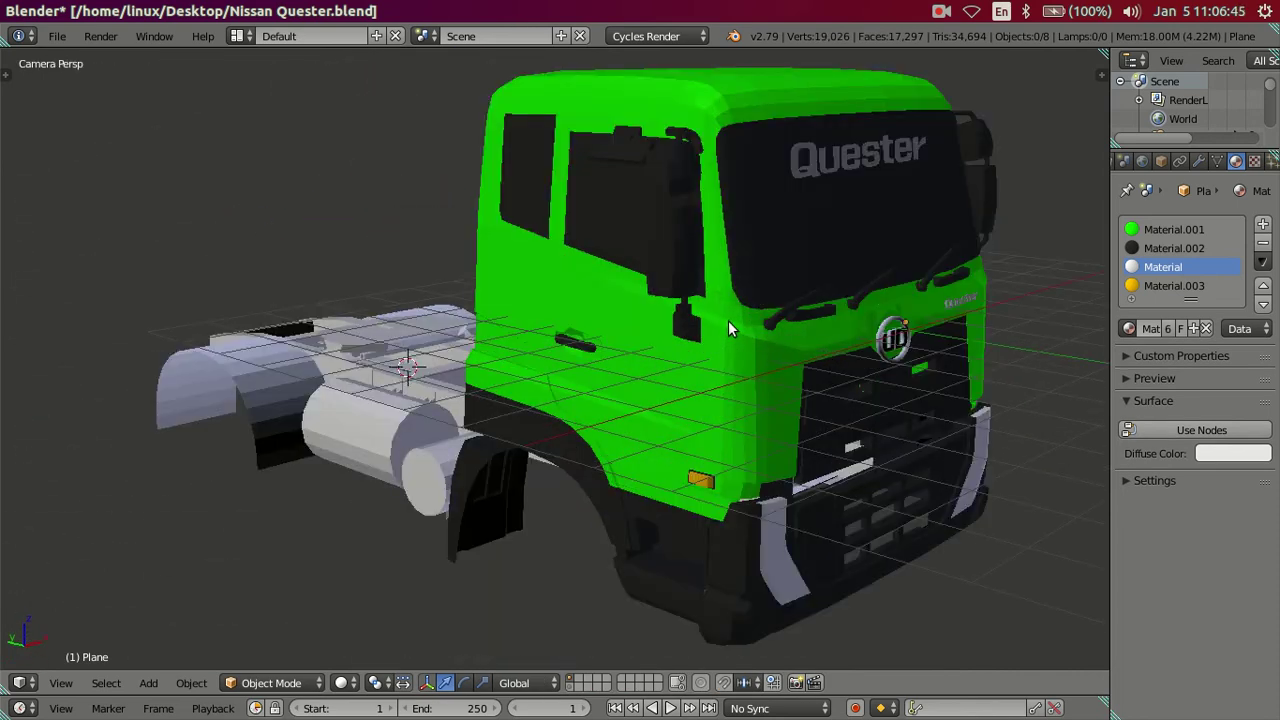
mouse_move(760, 322)
middle_down()
mouse_move(676, 382)
mouse_move(423, 327)
mouse_move(770, 415)
middle_up()
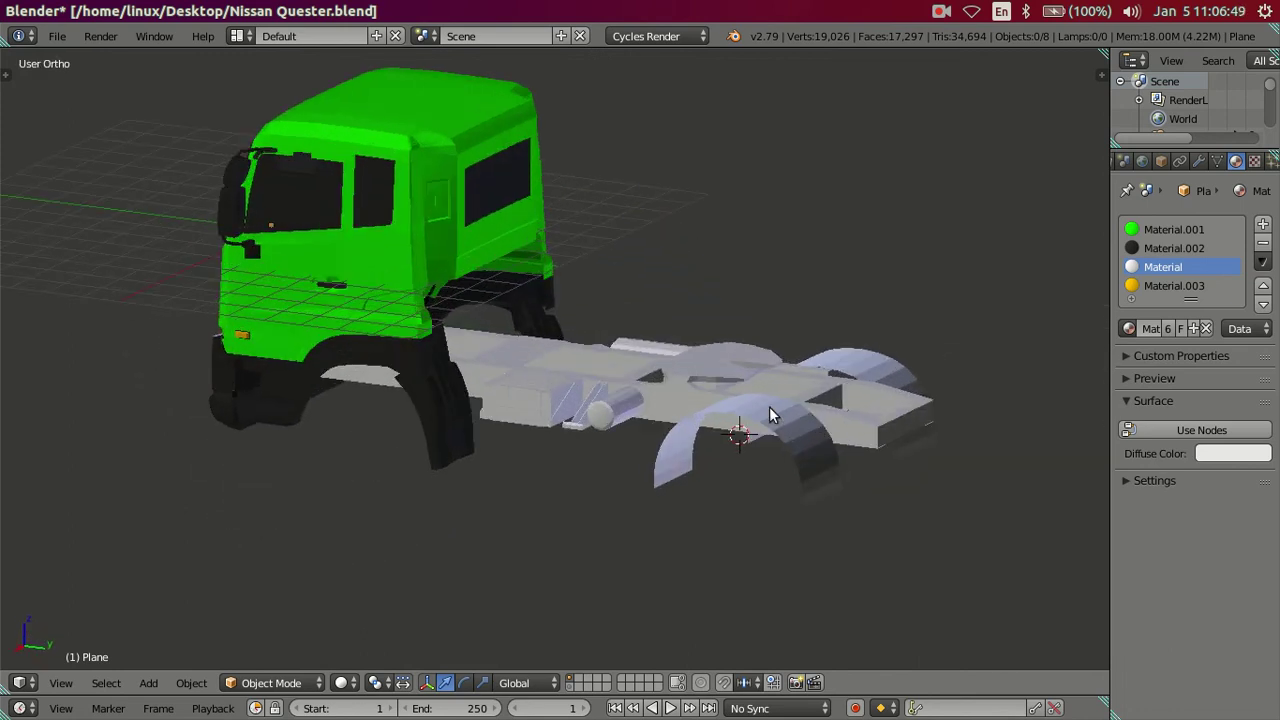
key(Tab)
key(l)
key(g)
click(770, 405)
- Select the linked chassis rail geometry and hide it
right_click(770, 405)
key(a)
key(l)
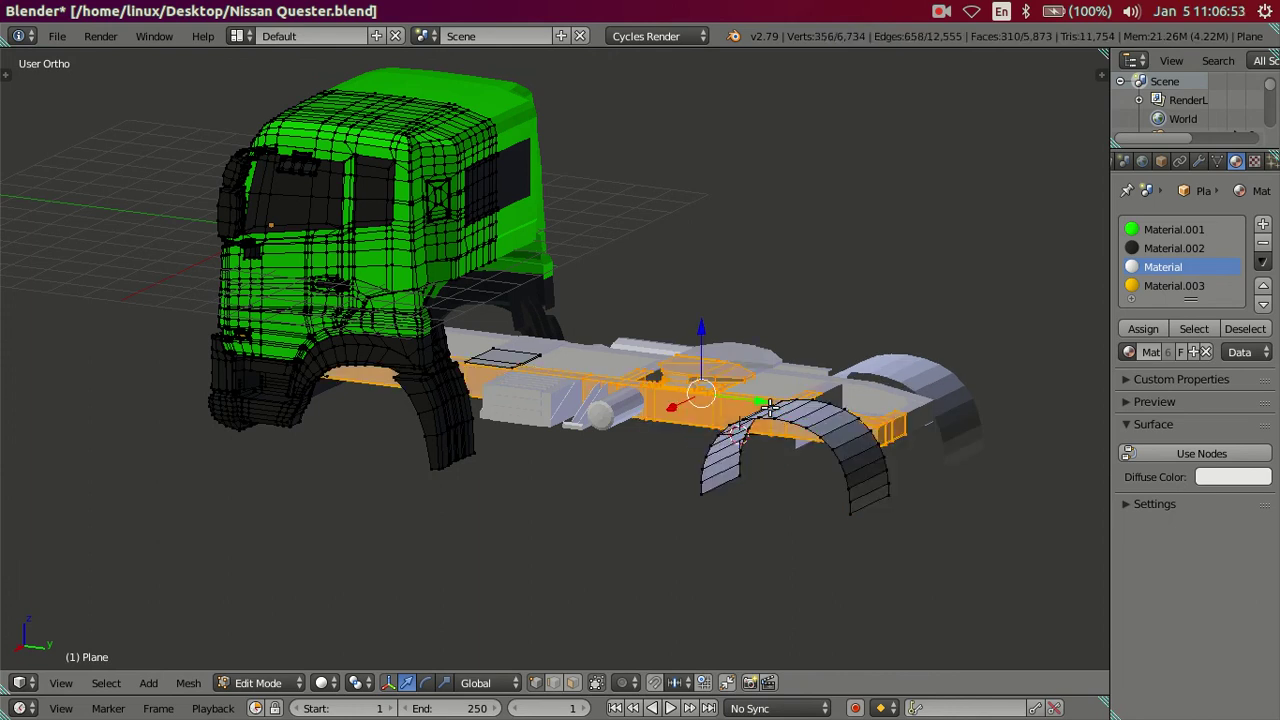
key(h)
shift+middle_drag(735, 368, 596, 380)
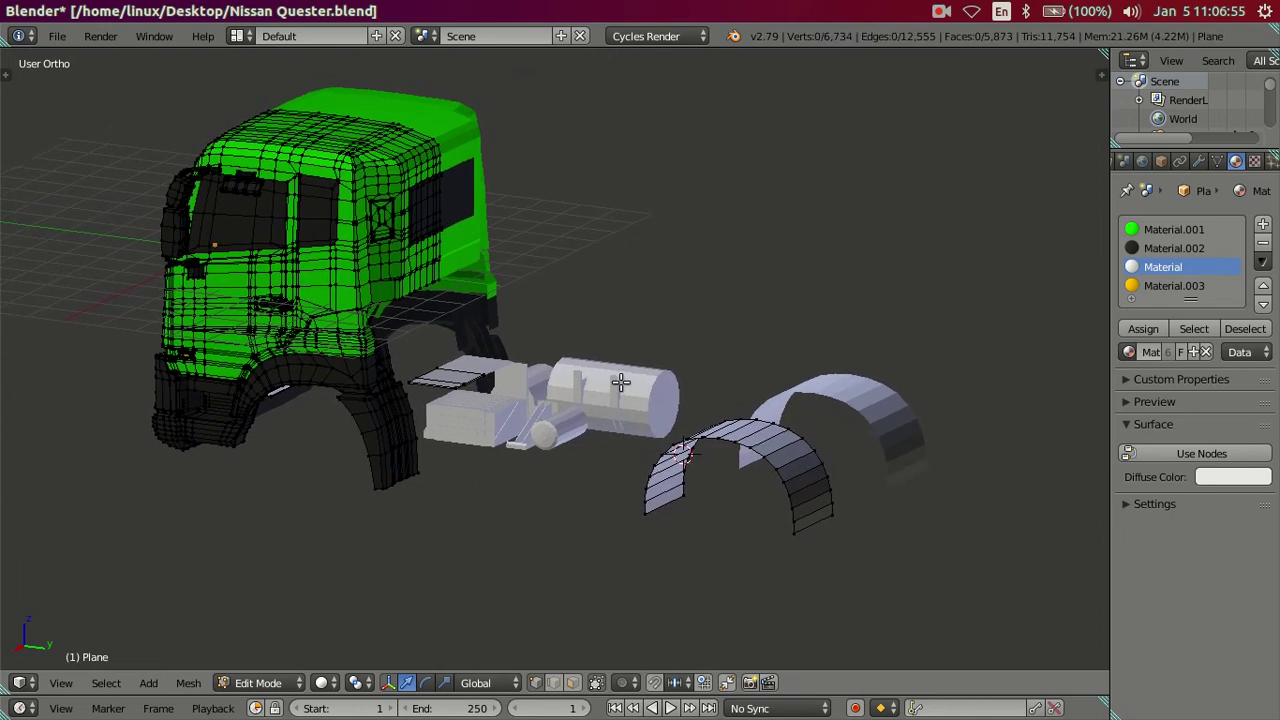
- Save the file, overwriting Nissan Quester.blend
key(ctrl+s)
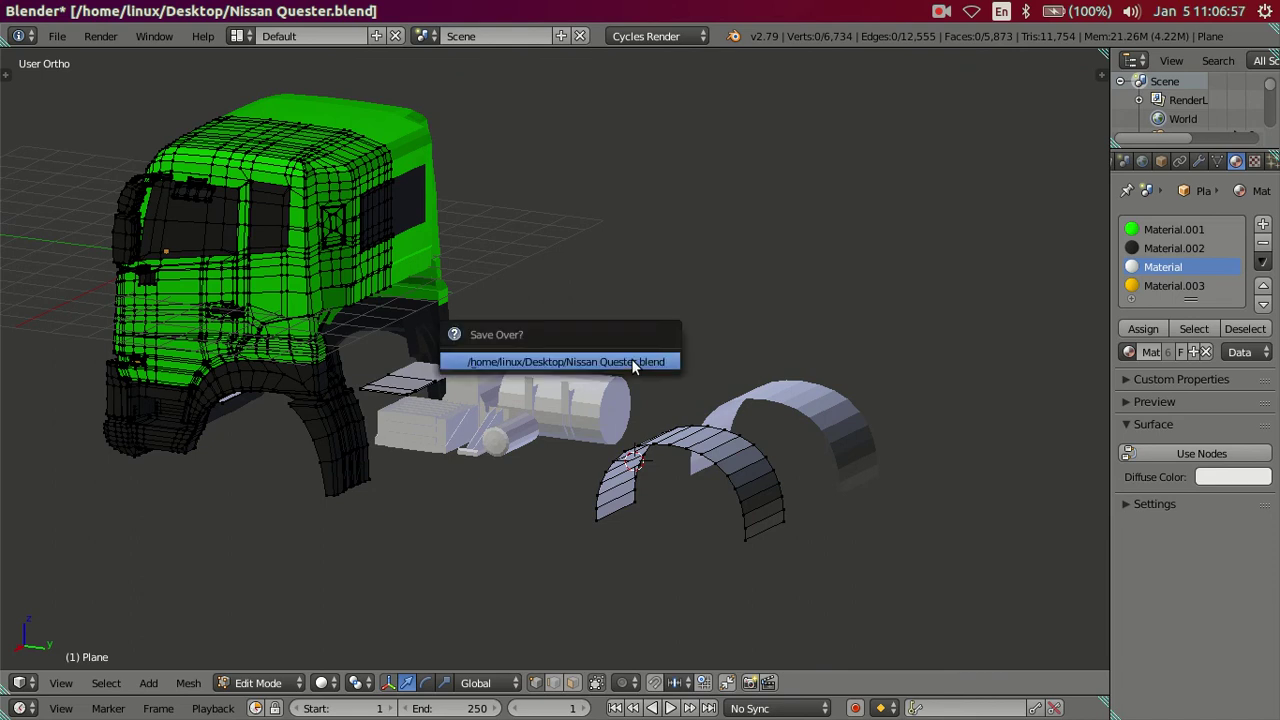
click(631, 359)
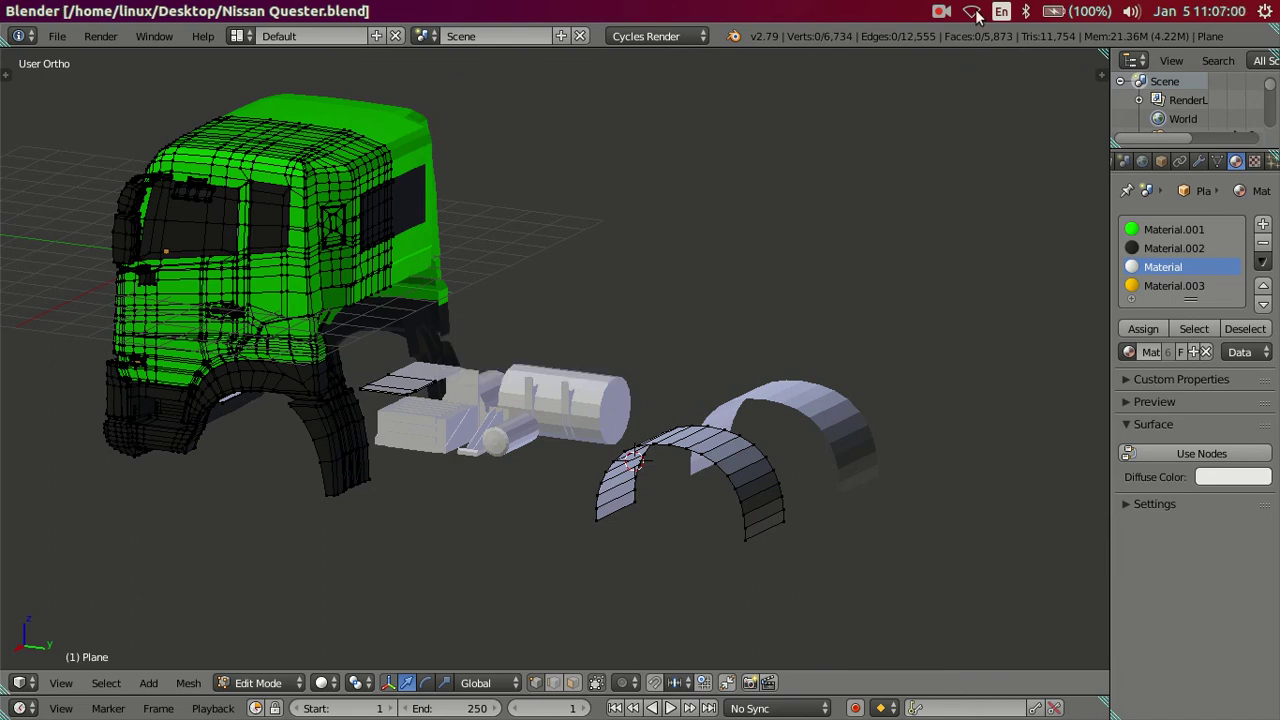
click(940, 12)
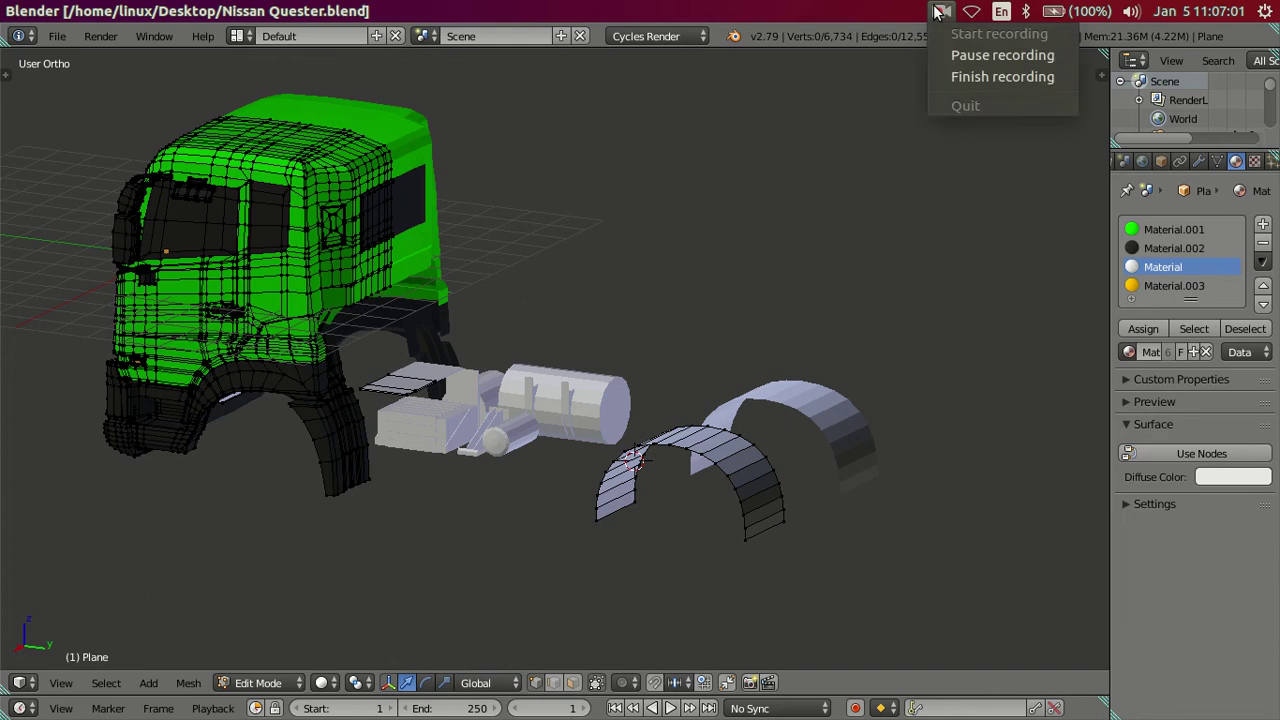